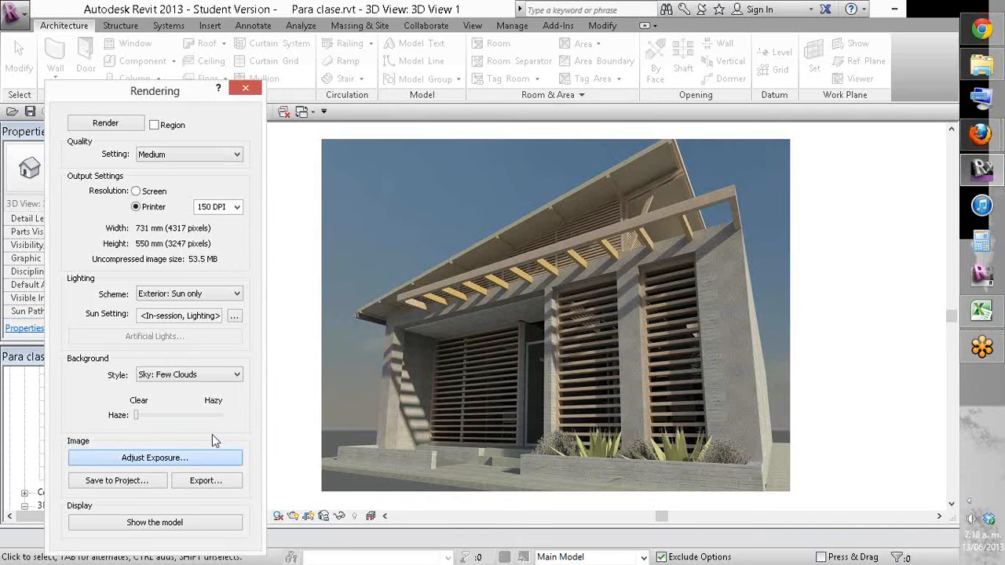
Step: Adjust the rendered image's exposure, setting the exposure value to 13 and the white point to 9500, and apply the changes
left_click(211, 459)
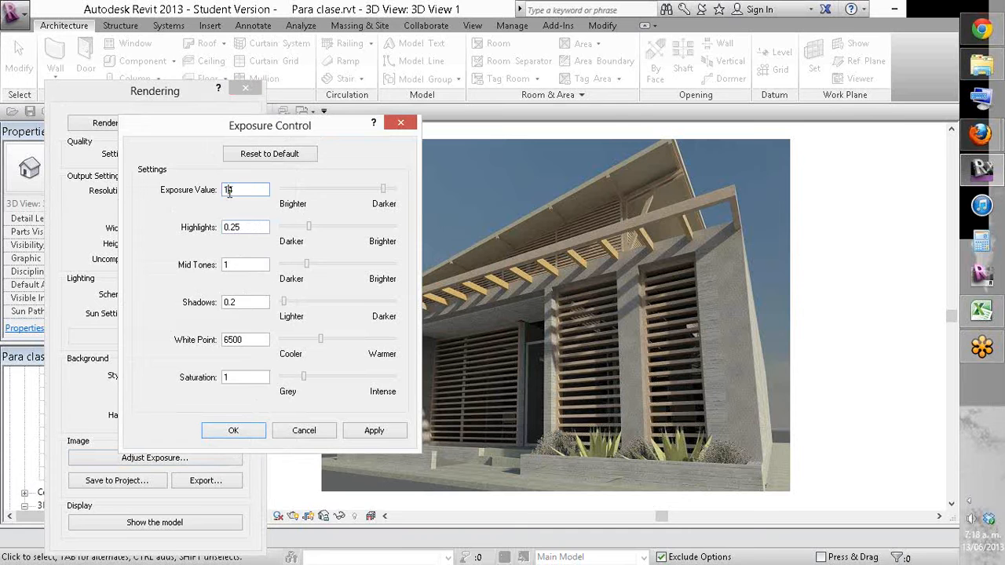
left_click_drag(227, 190, 262, 189)
type("3")
left_click_drag(231, 341, 220, 340)
type("9")
left_click(264, 303)
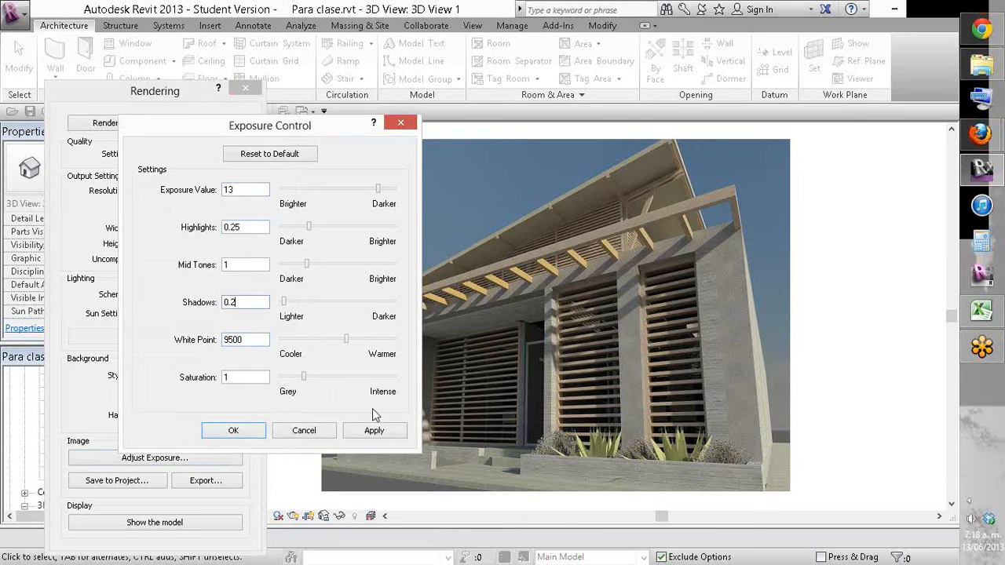
left_click(376, 430)
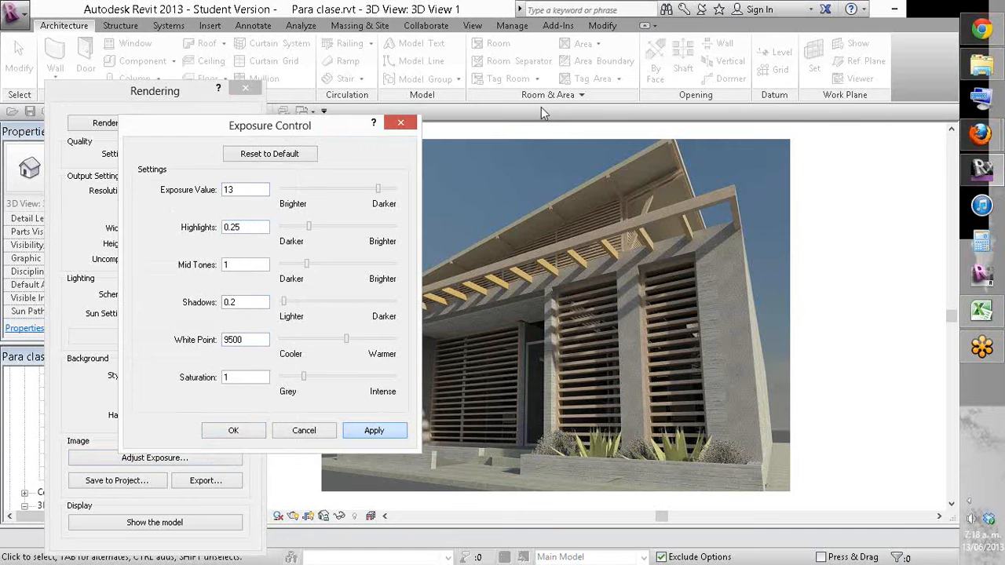
key("Return")
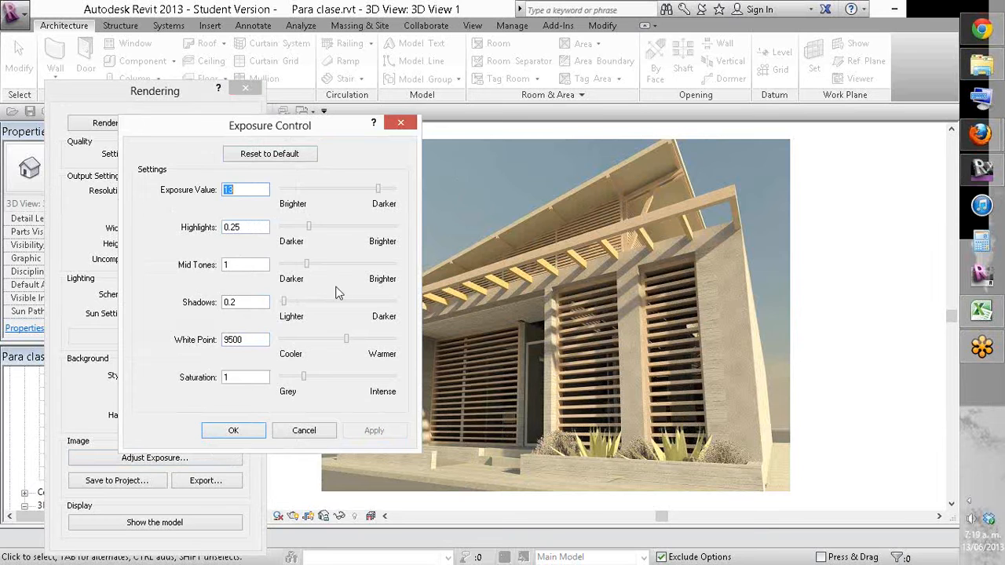
Step: Set the rendering's exposure value to 12.5 and the white point to 11500, and accept the exposure settings
left_click(229, 189)
type("2.5")
double_click(226, 340)
type("1500")
type("1")
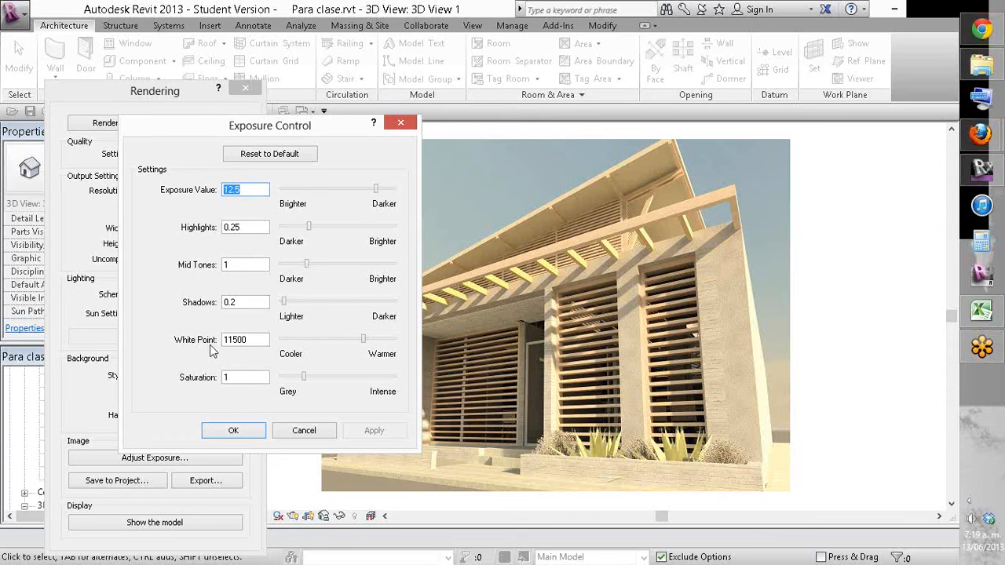
left_click(245, 438)
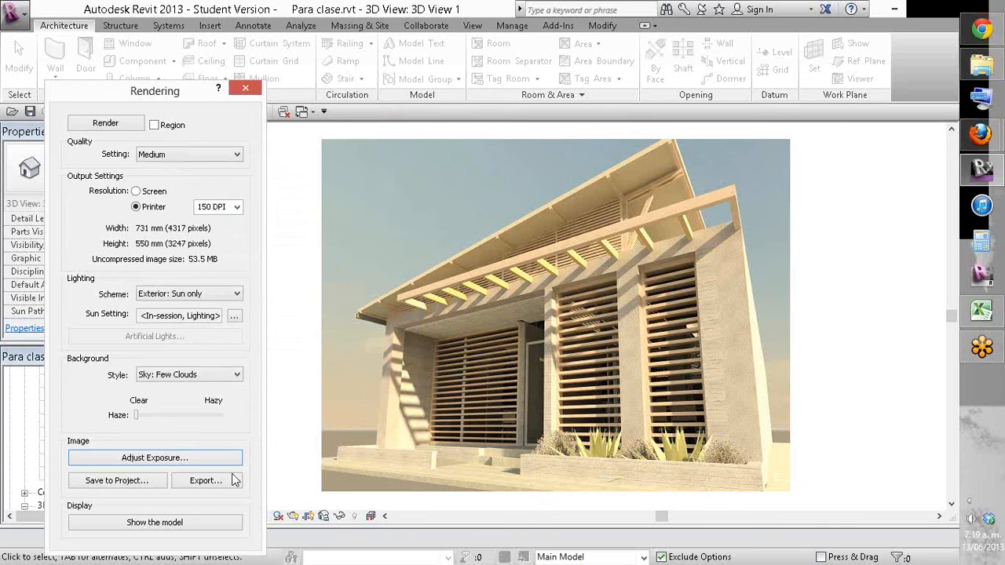
Step: Start exporting the rendered image to the REP-IV folder on the desktop, choosing TIFF as the file type
left_click(209, 482)
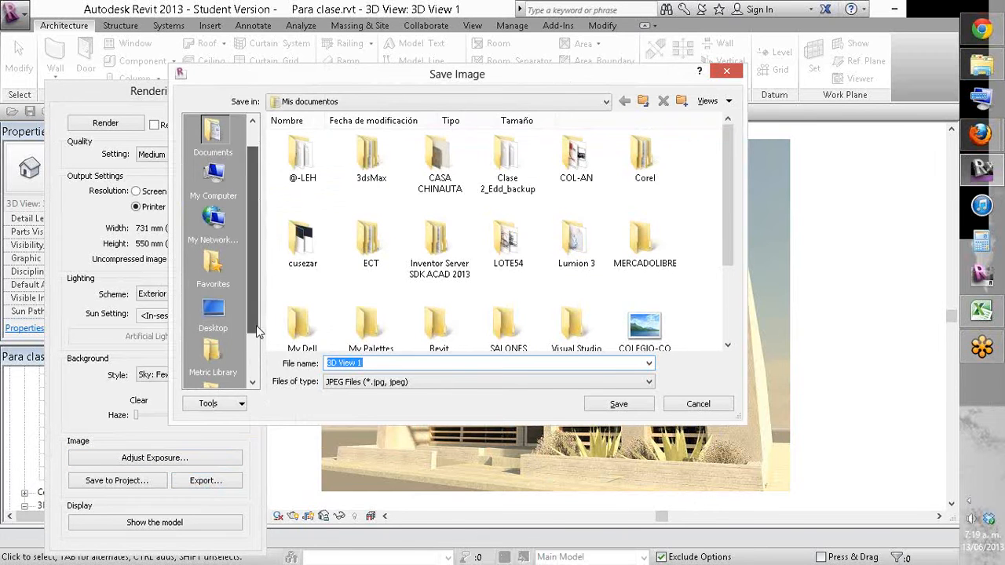
left_click(232, 311)
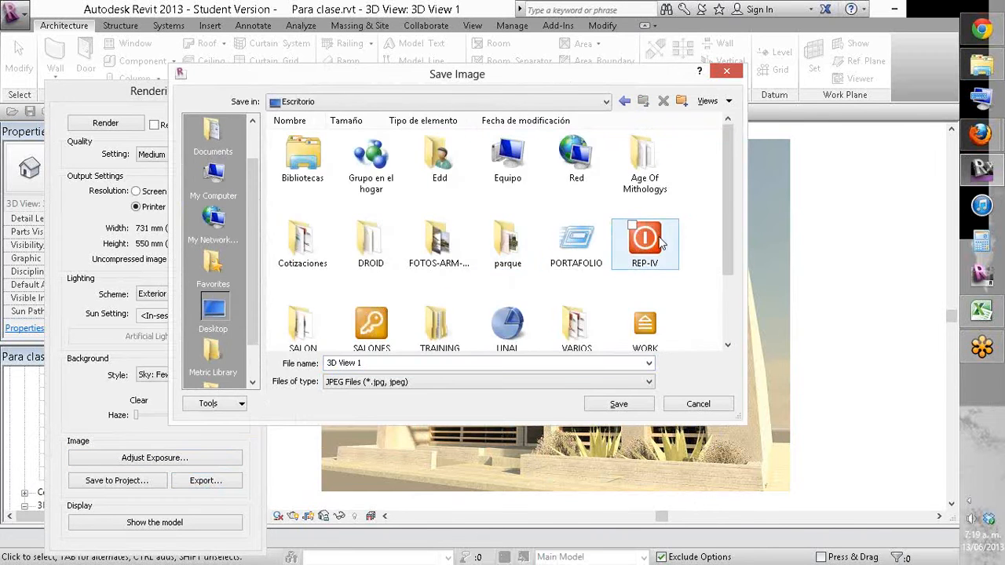
double_click(646, 243)
left_click(464, 383)
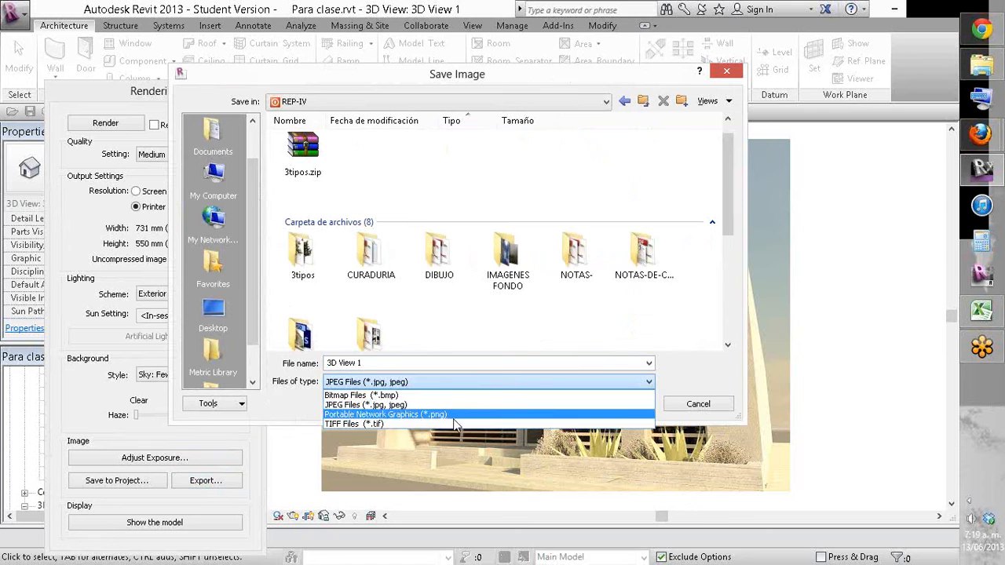
left_click(455, 424)
Step: Name the exported image IMAGEN EXTERIOR-GRAN FORMATO and save it
left_click(442, 362)
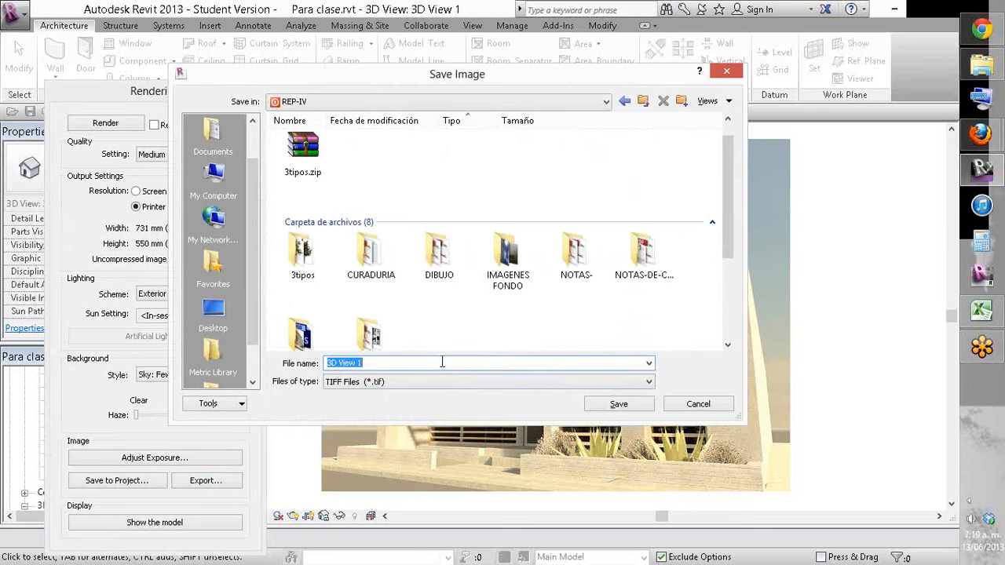
type("IMAGEN")
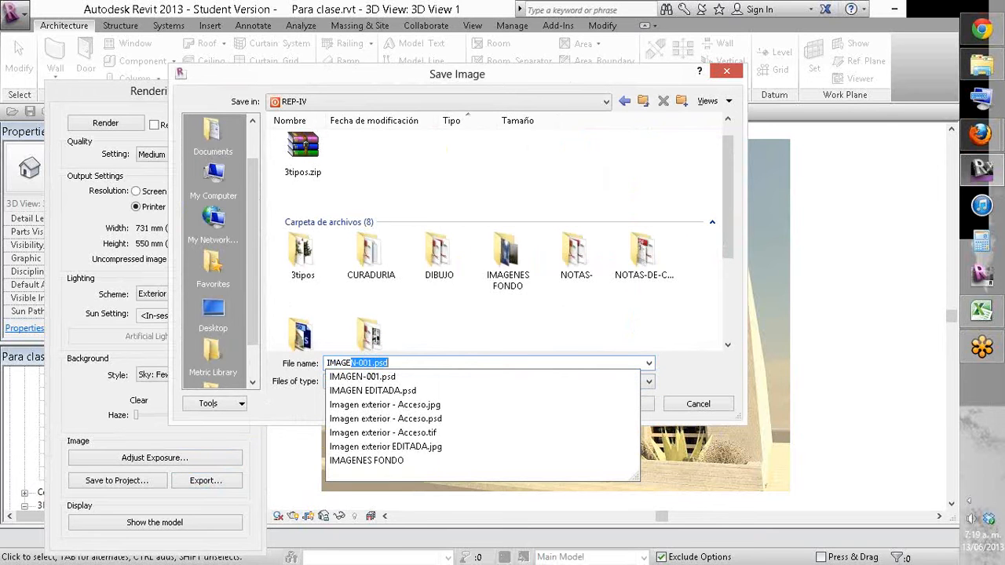
type(" EX")
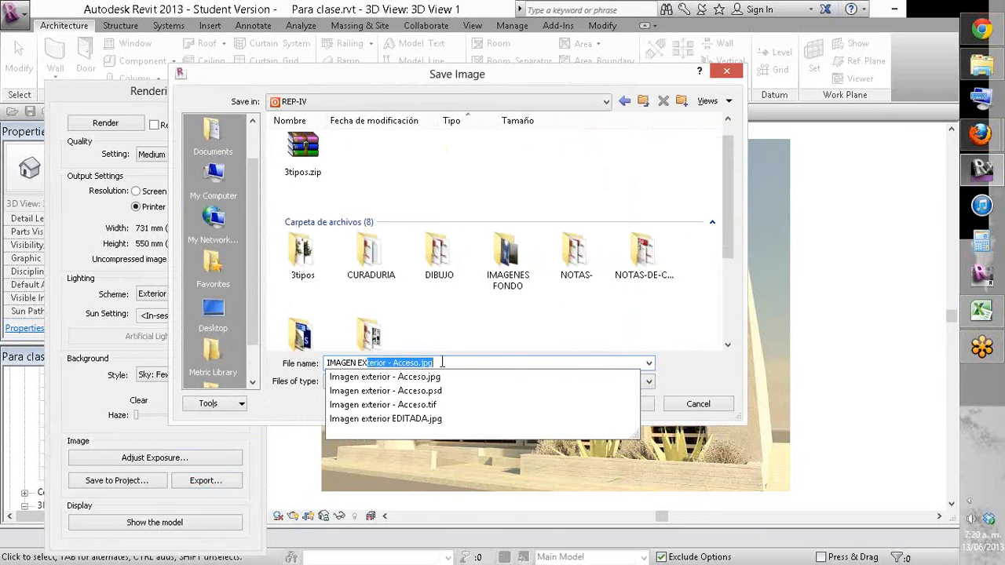
type("TERIOR-")
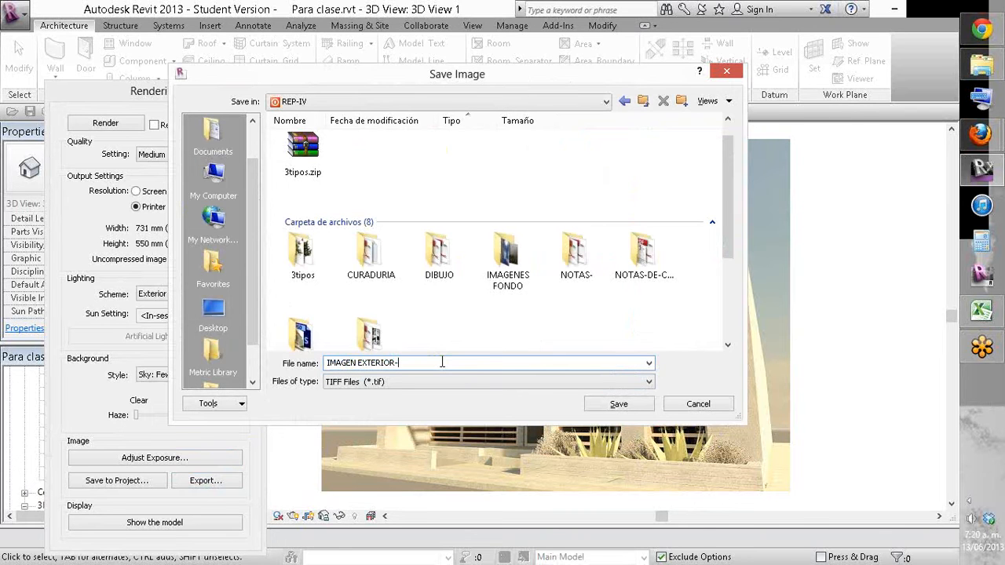
type("GRAN FORMA")
key("BackSpace")
key("BackSpace")
type("MATO")
left_click(649, 404)
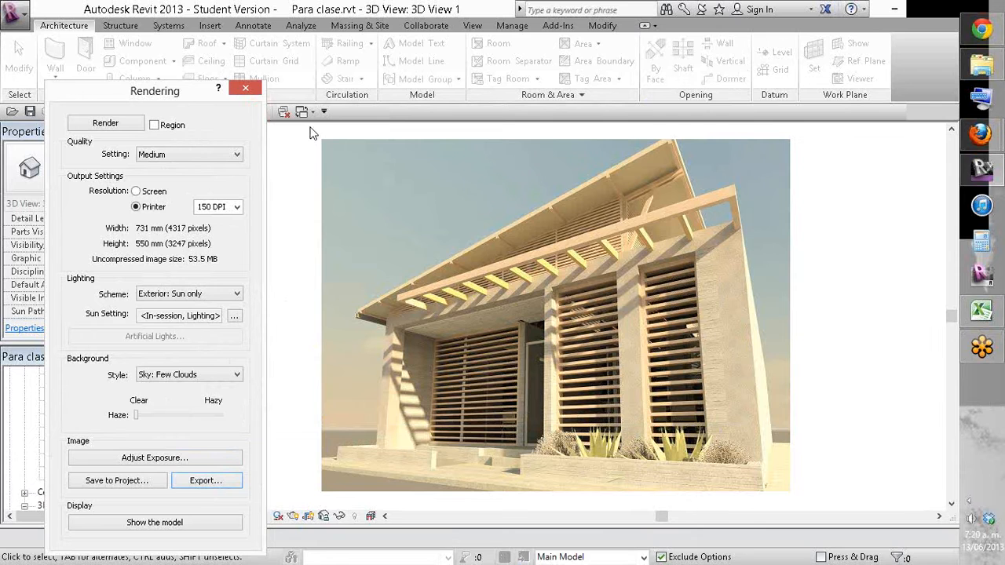
Step: Search the installed applications for Photoshop and launch it
key("super")
type("p")
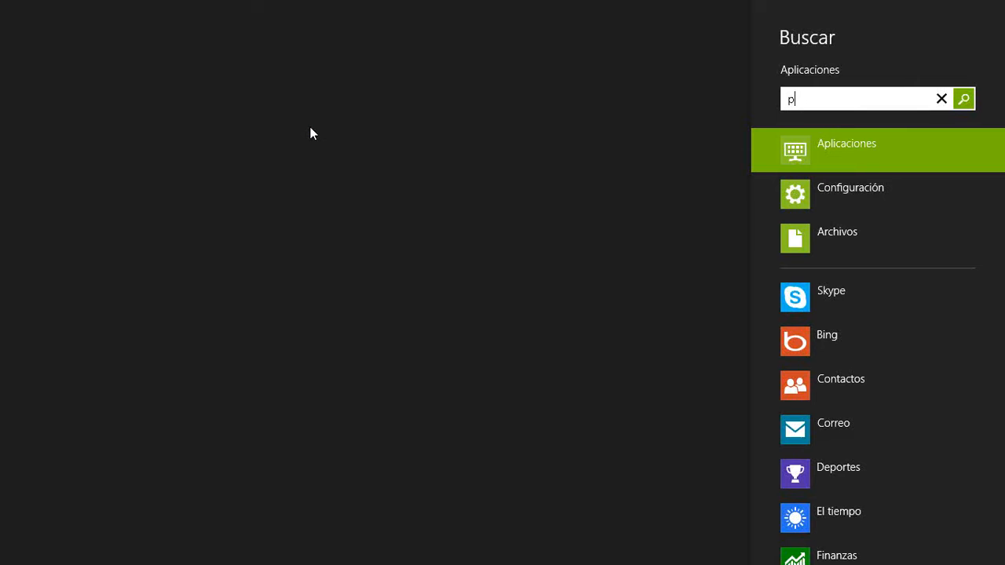
type("ho")
key("Escape")
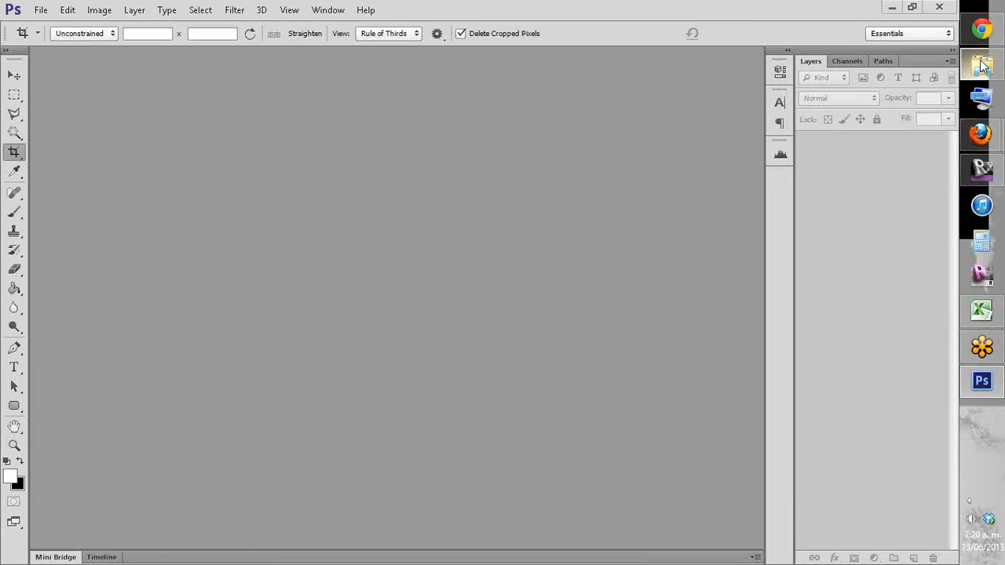
Step: Find EJEMPLO-ROTULO.pdf in the REP-IV folder with File Explorer and open it in Acrobat
left_click(983, 67)
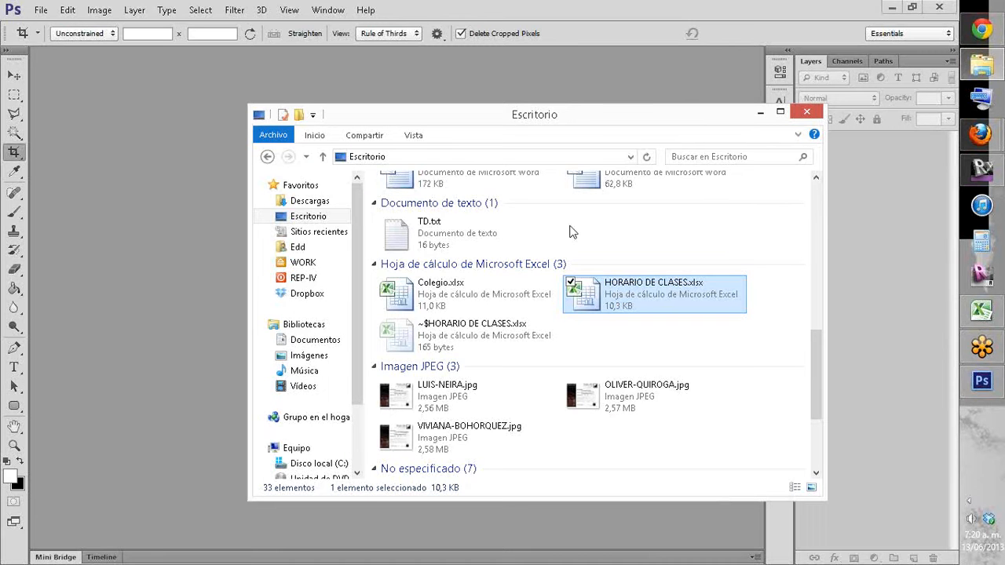
left_click(304, 279)
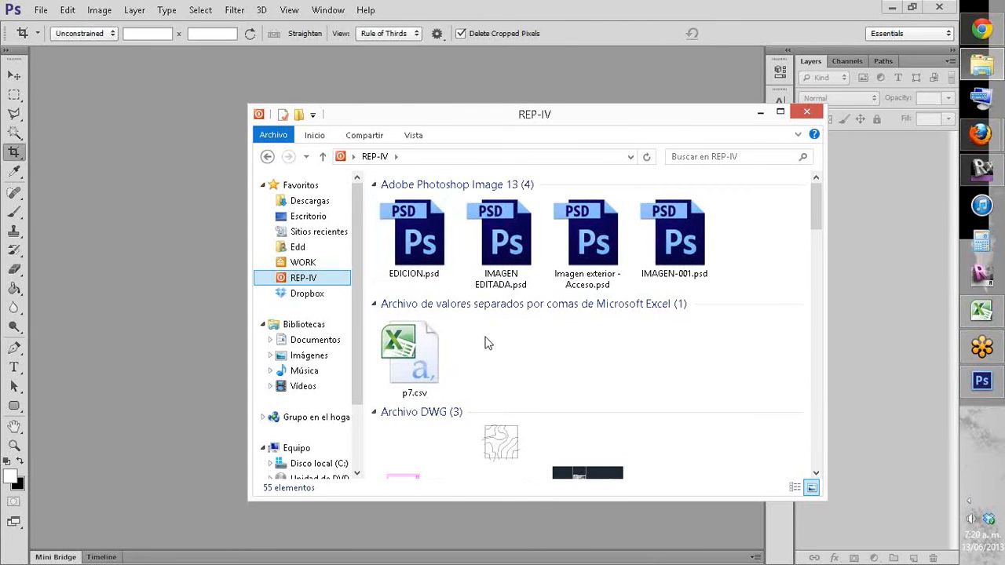
scroll(497, 317, "down", 3)
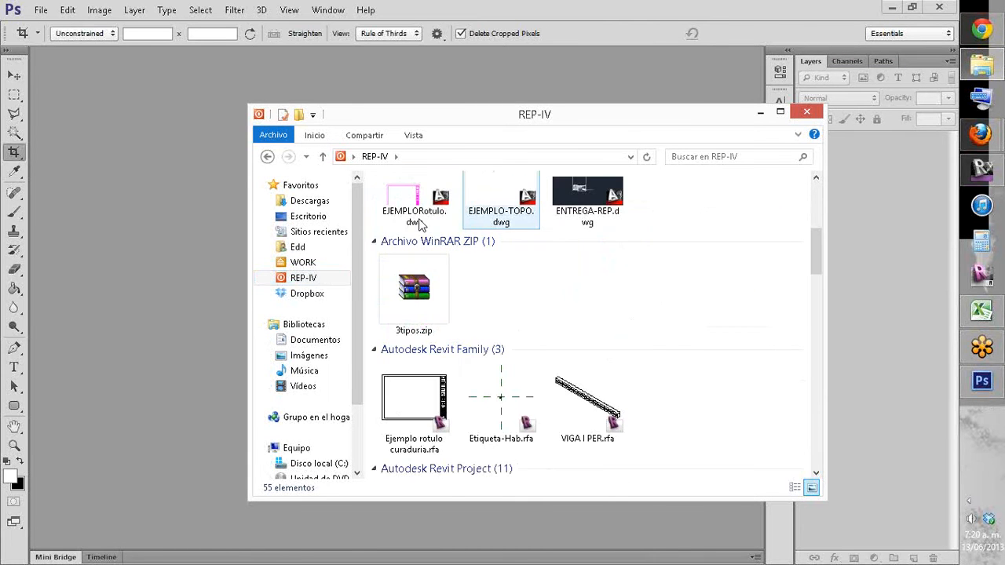
mouse_move(998, 40)
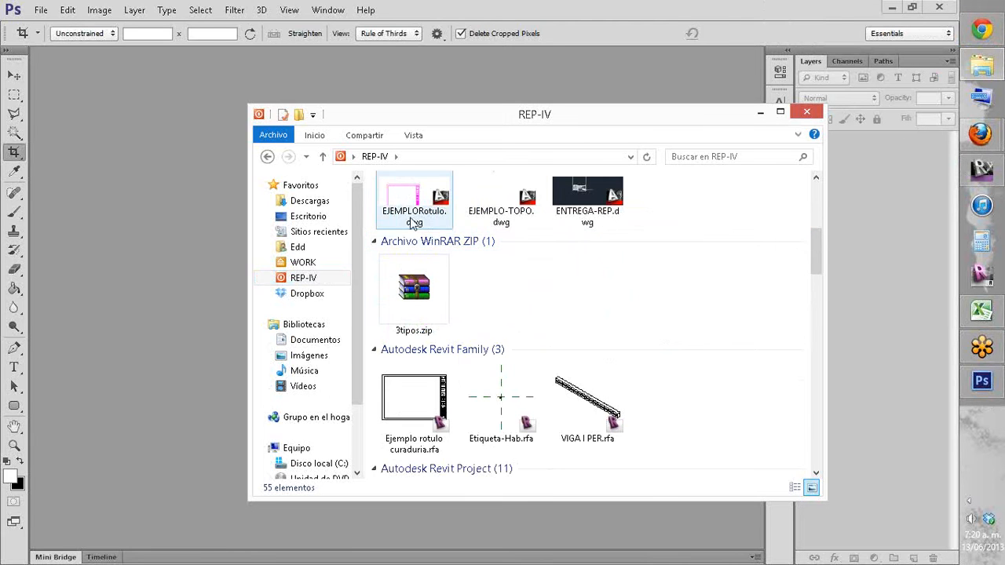
mouse_move(405, 206)
scroll(487, 287, "down", 5)
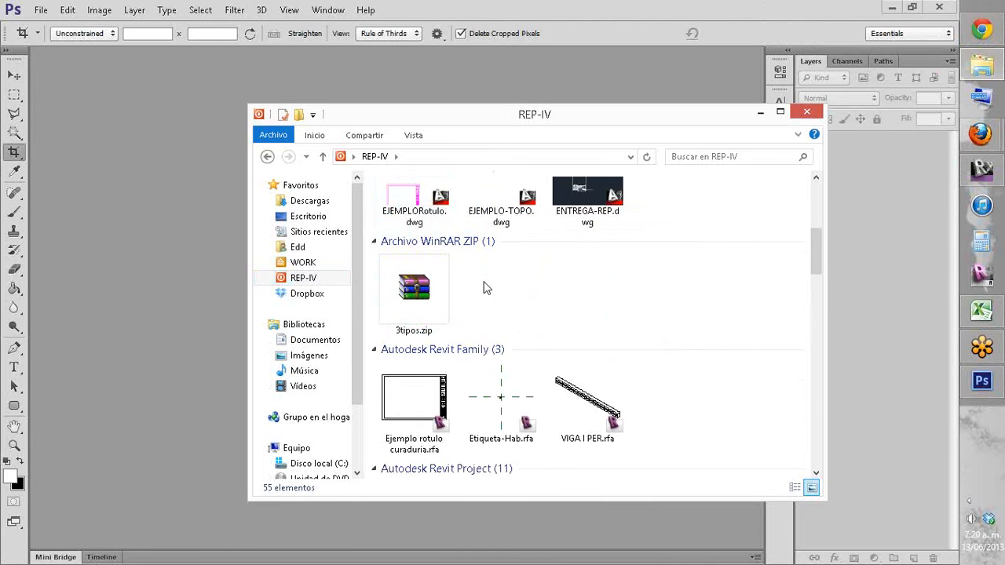
scroll(495, 291, "down", 5)
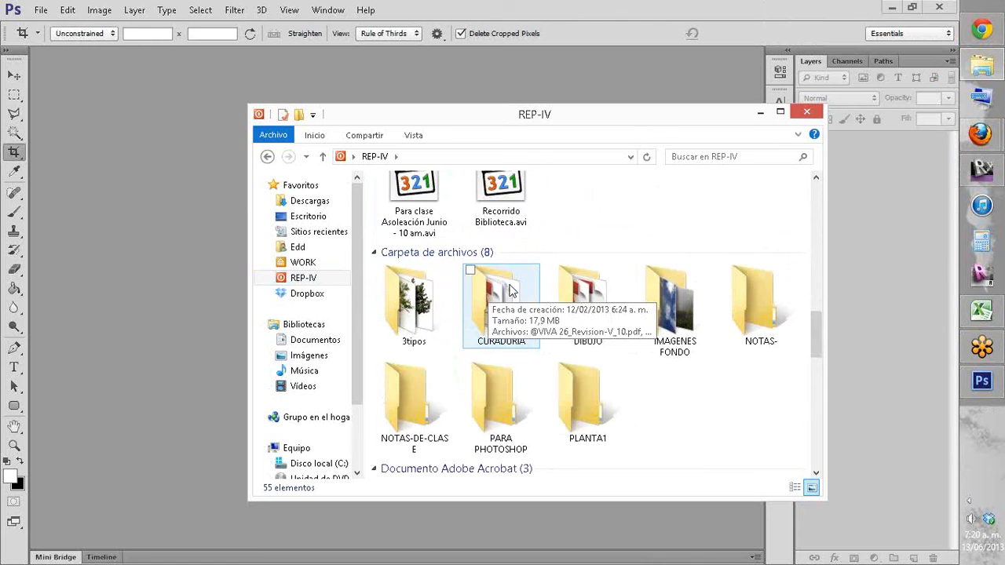
scroll(506, 286, "up", 3)
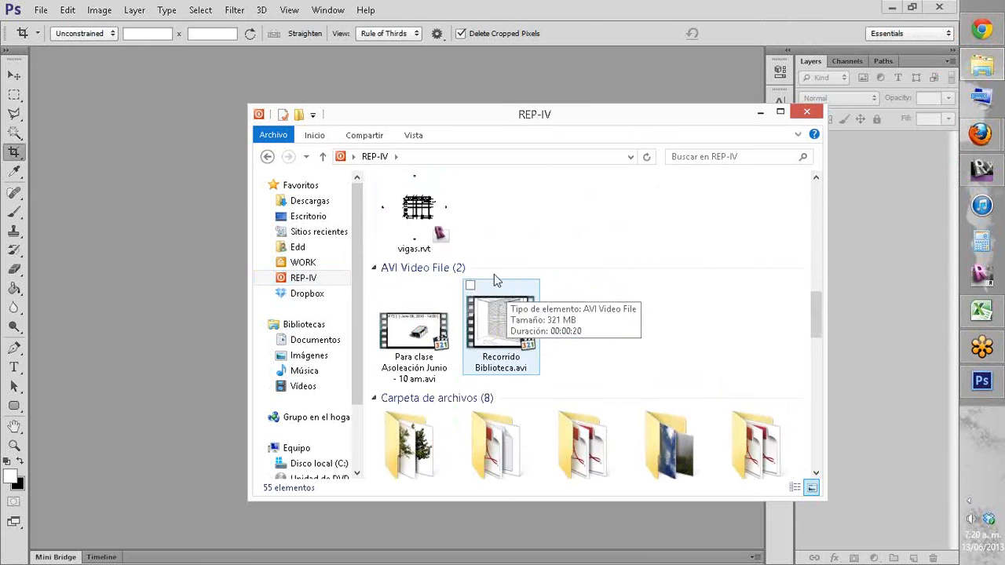
scroll(494, 274, "up", 3)
scroll(489, 298, "down", 9)
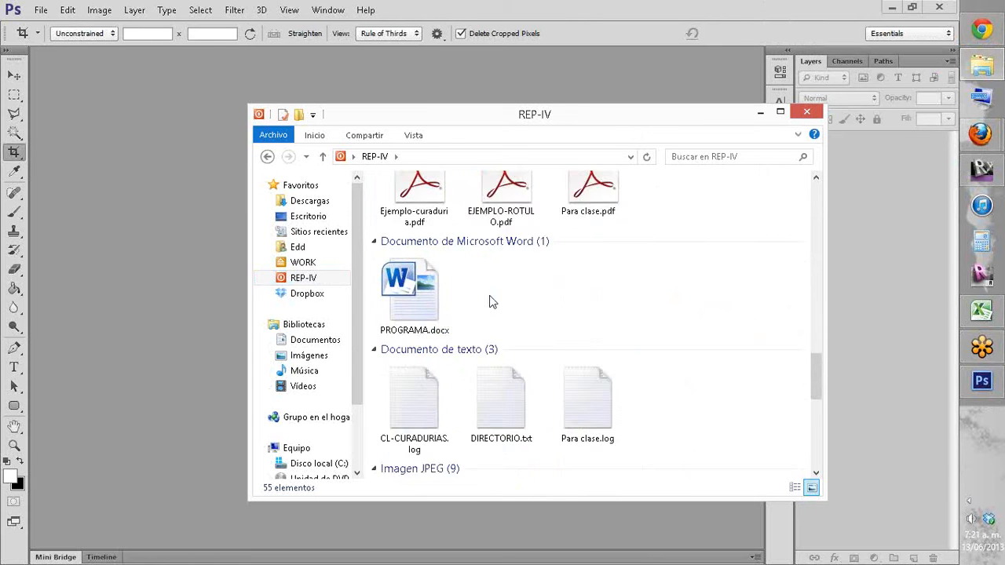
scroll(489, 301, "up", 2)
left_click(493, 339)
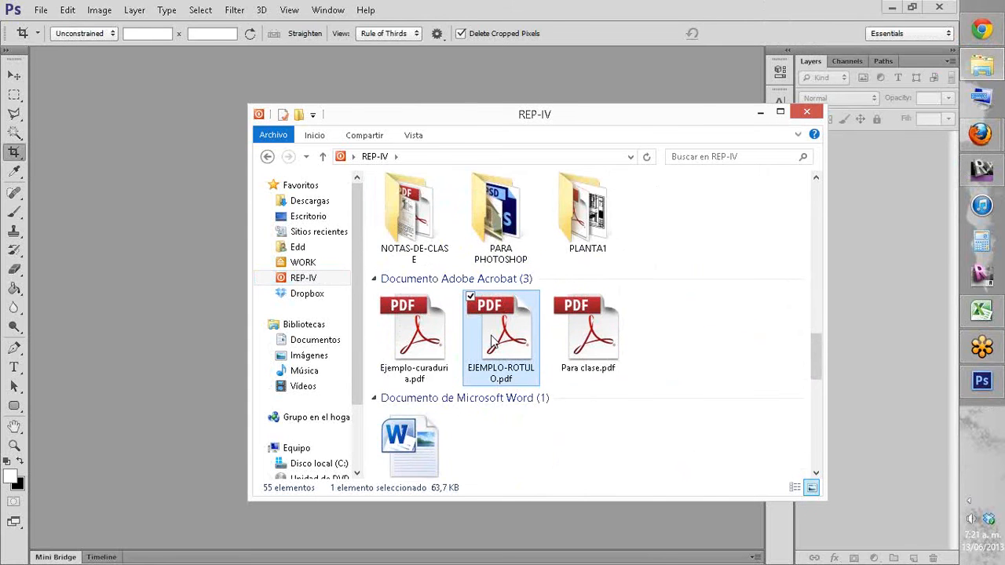
double_click(491, 339)
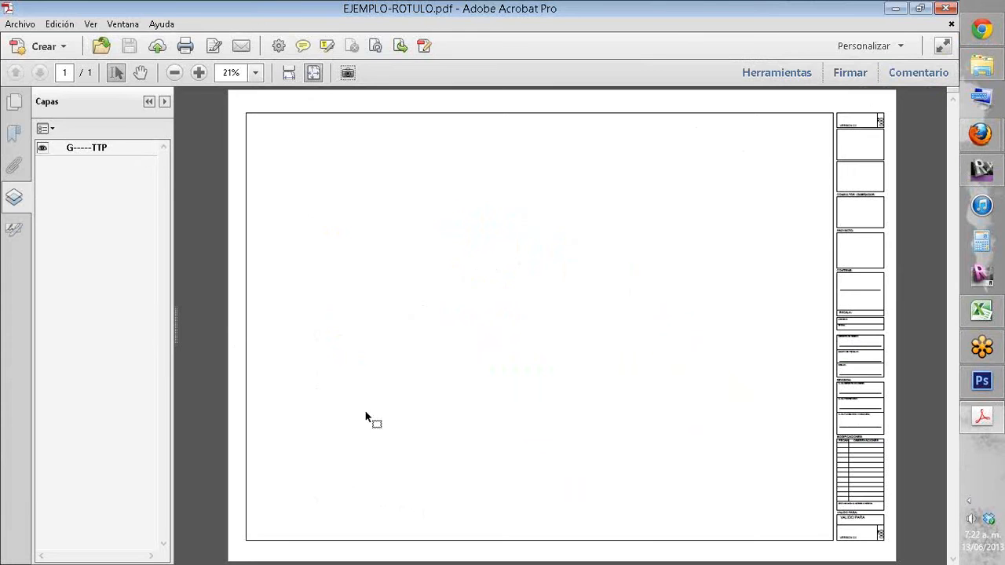
Step: Check the page size of the title block PDF, and close Acrobat
mouse_move(210, 556)
left_click(950, 26)
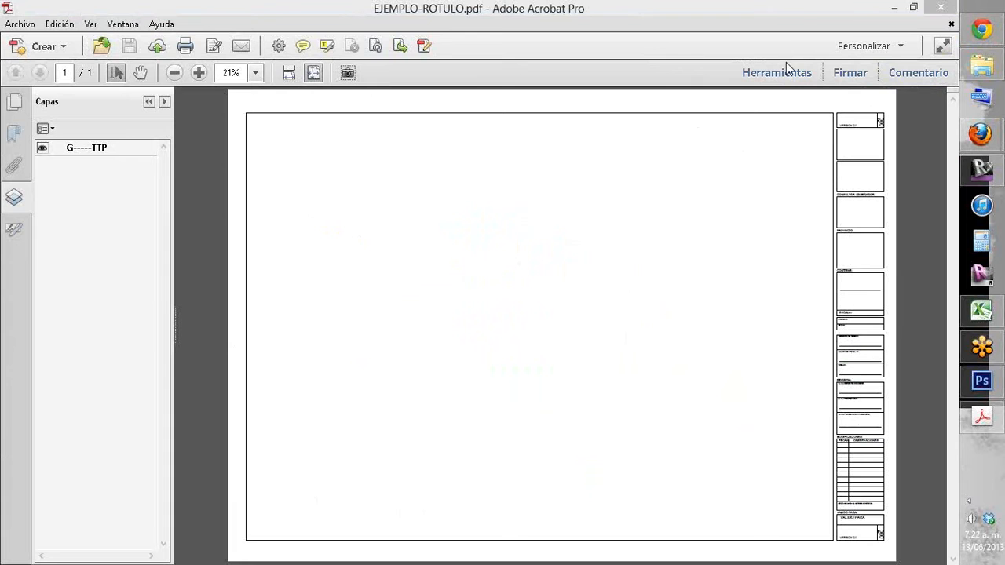
left_click(941, 8)
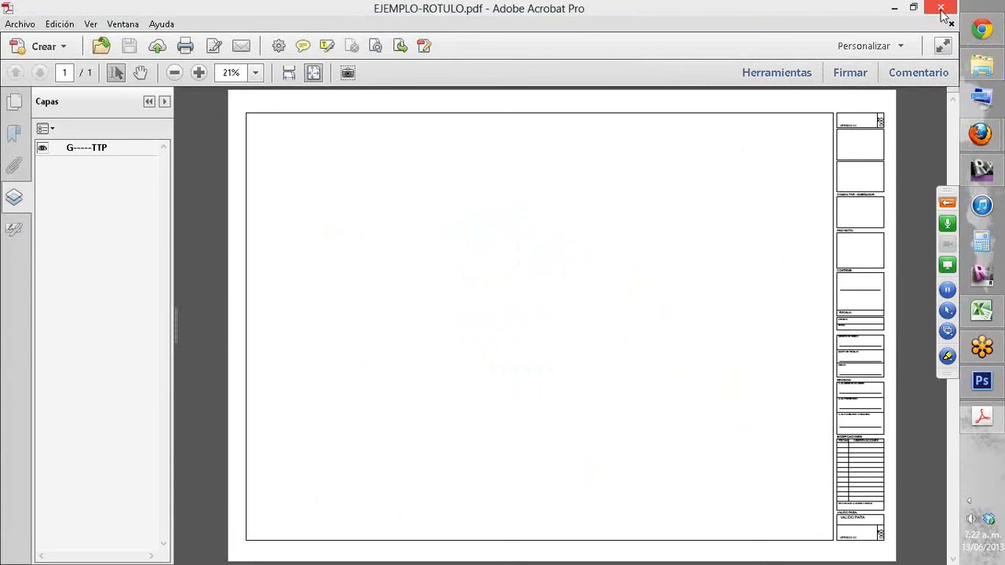
Step: Move the REP-IV folder window aside and bring EJEMPLO-ROTULO.pdf into Photoshop for import
left_click_drag(583, 116, 750, 147)
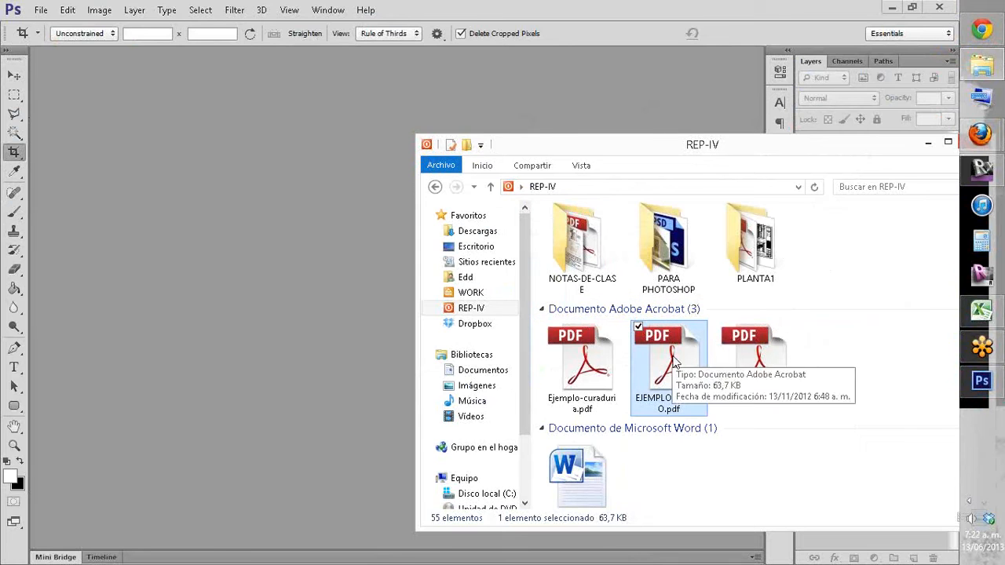
left_click_drag(673, 161, 672, 99)
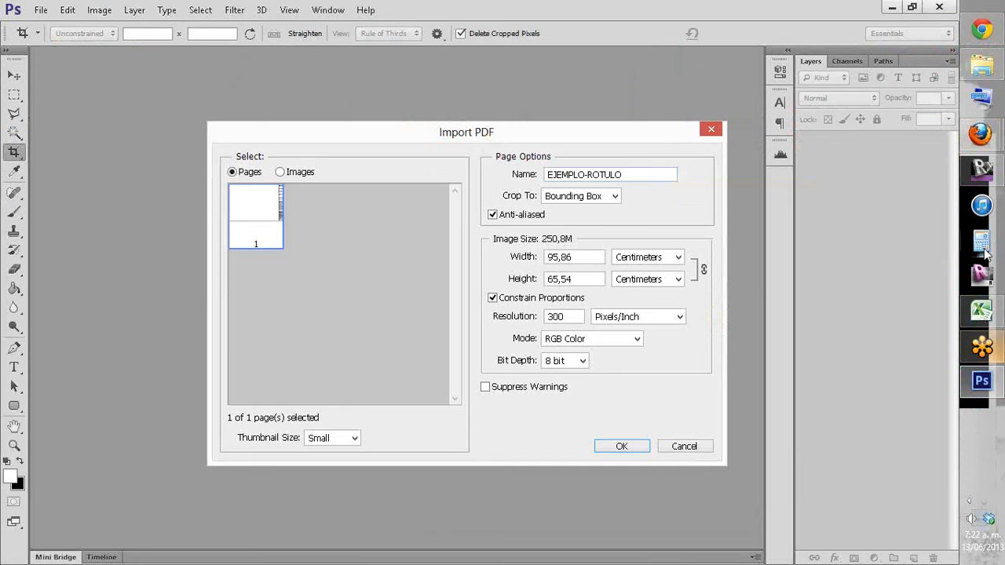
Step: Reopen EJEMPLO-ROTULO.pdf in Acrobat and compare its page size with the width and height in Photoshop's PDF import settings
left_click(981, 67)
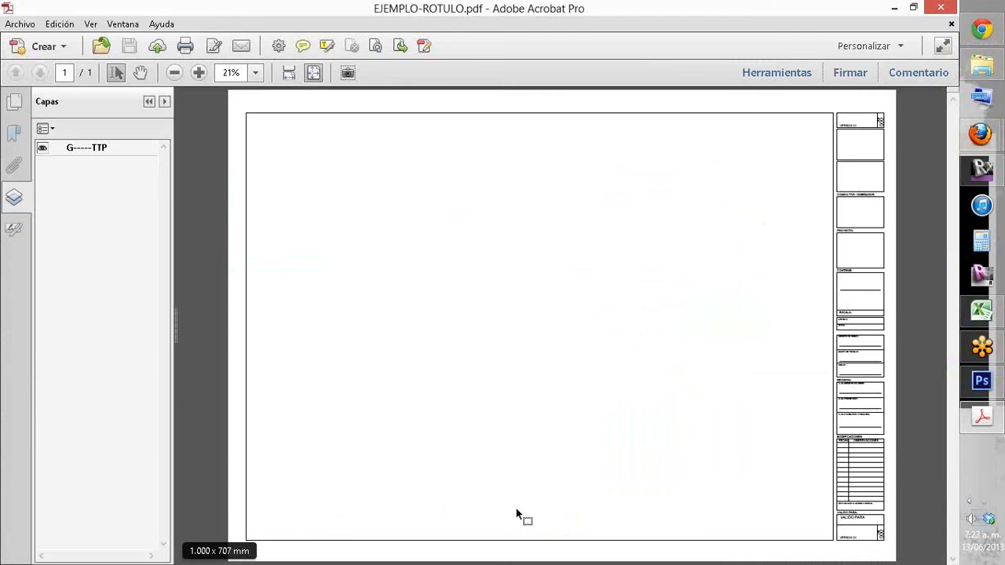
left_click(981, 381)
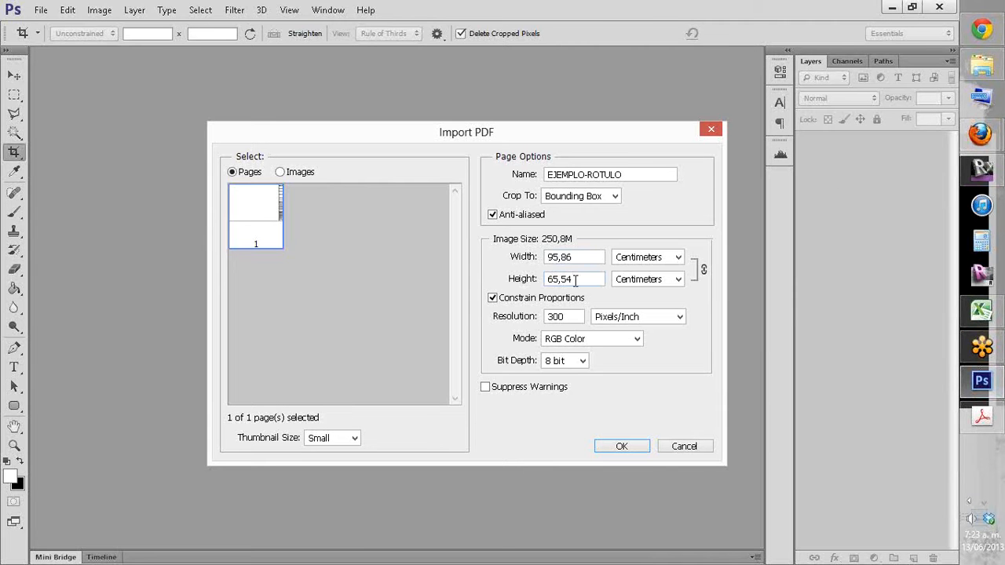
mouse_move(985, 421)
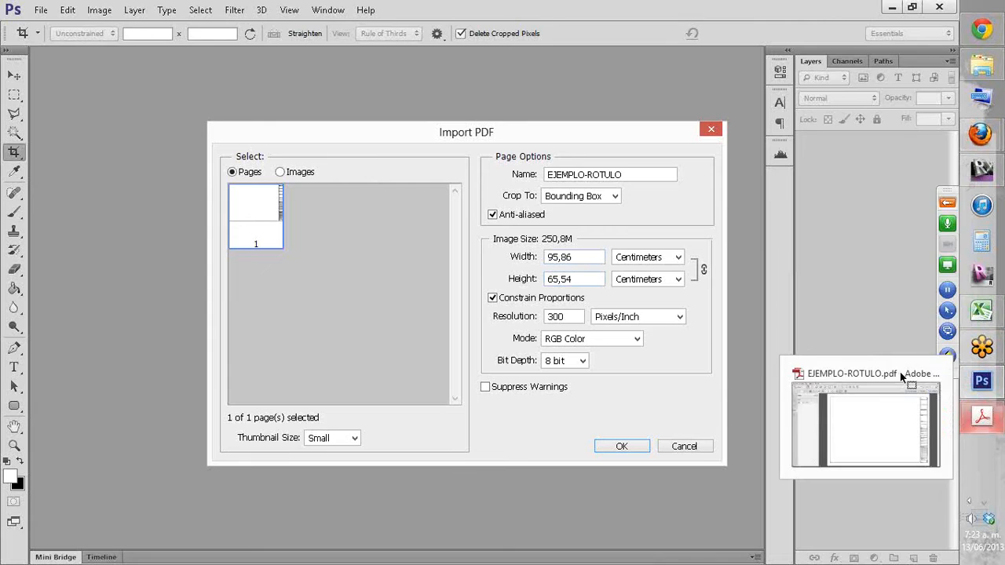
left_click(902, 375)
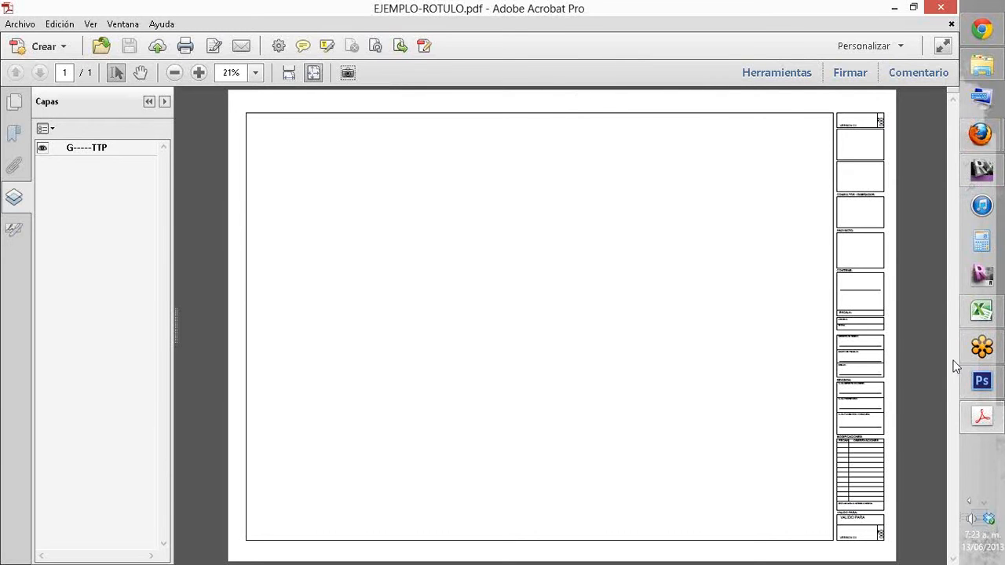
left_click(853, 404)
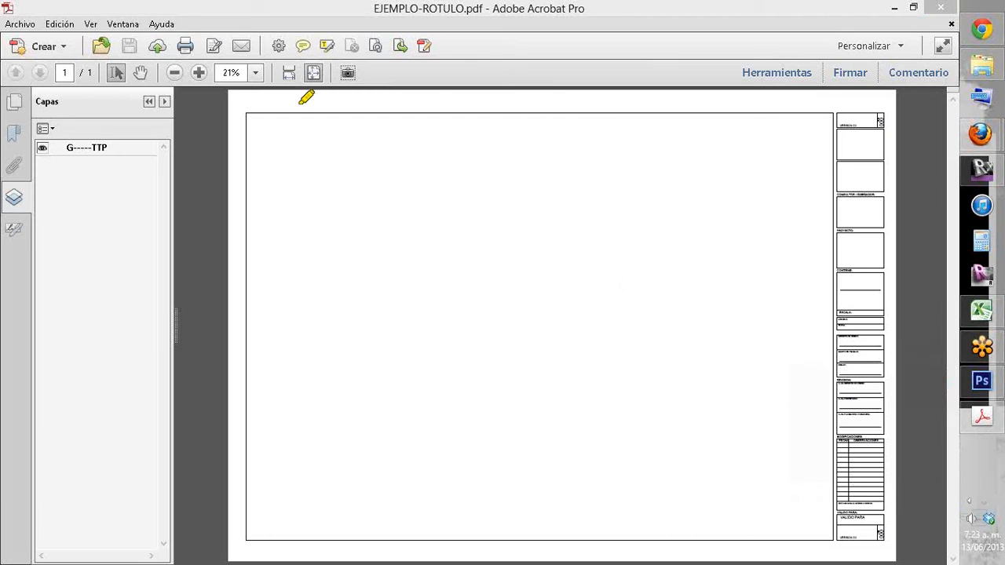
Step: Highlight the margins on all four sides of the title block page with the annotation highlighter
left_click_drag(295, 95, 541, 99)
left_click_drag(895, 140, 896, 202)
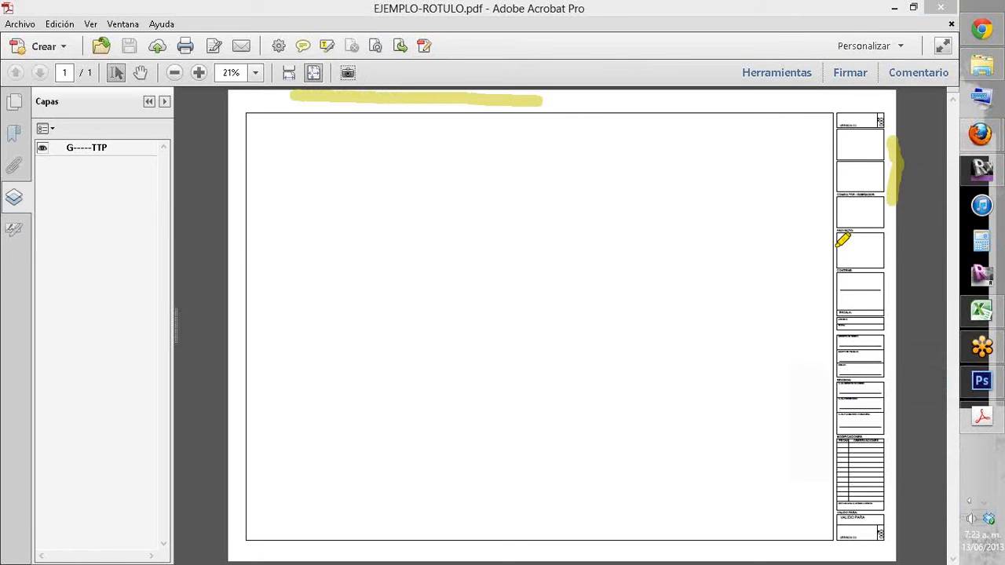
left_click_drag(232, 152, 234, 255)
left_click_drag(352, 552, 509, 555)
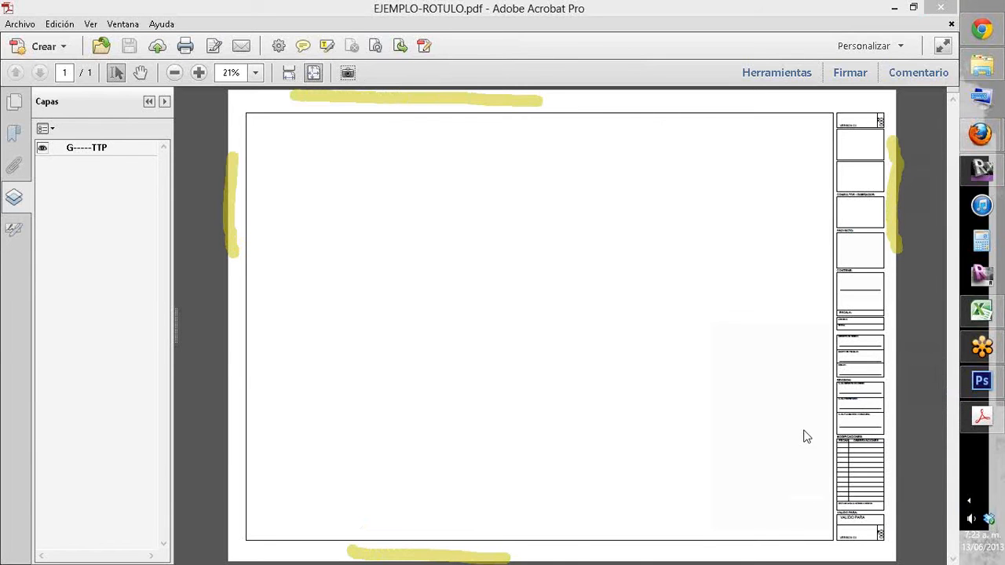
Step: Mark the sheet frame's upper-left and lower-right corners with the annotation pen, and erase all the drawings
right_click(743, 351)
left_click(766, 386)
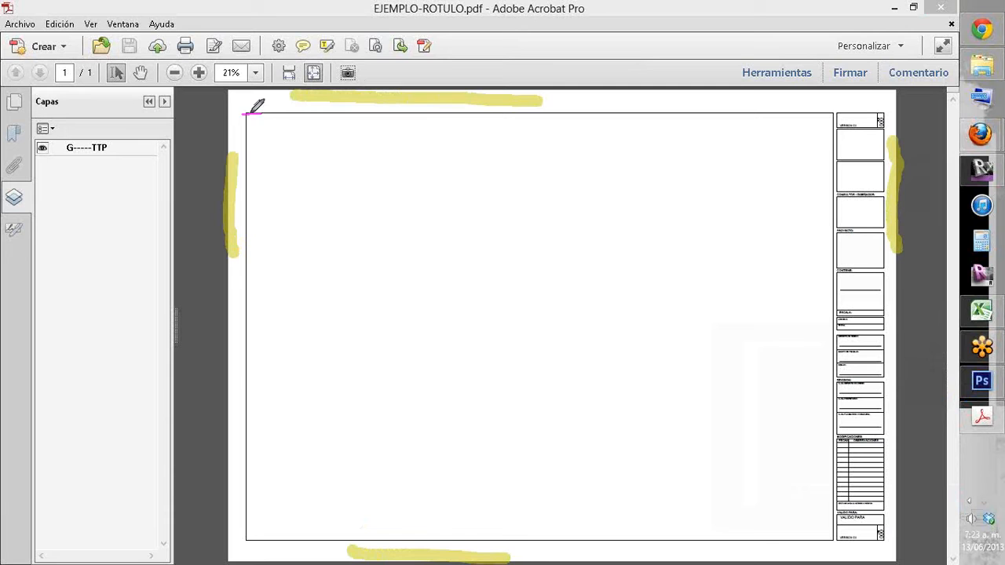
mouse_move(245, 114)
left_mouse_down()
mouse_move(267, 114)
mouse_move(246, 120)
left_mouse_up()
mouse_move(870, 542)
left_mouse_down()
mouse_move(894, 541)
mouse_move(884, 554)
left_mouse_up()
left_click(972, 498)
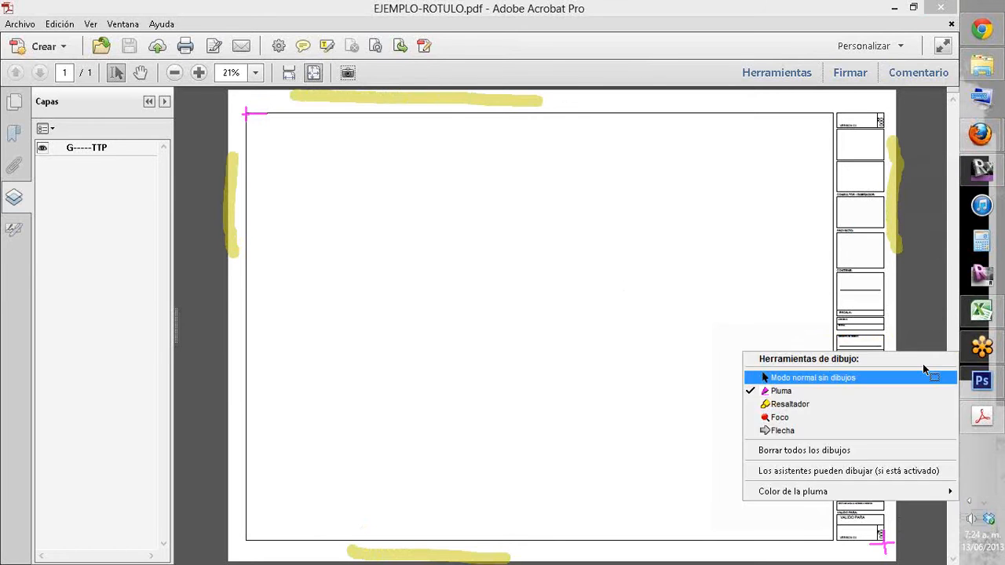
left_click(924, 373)
left_click(972, 498)
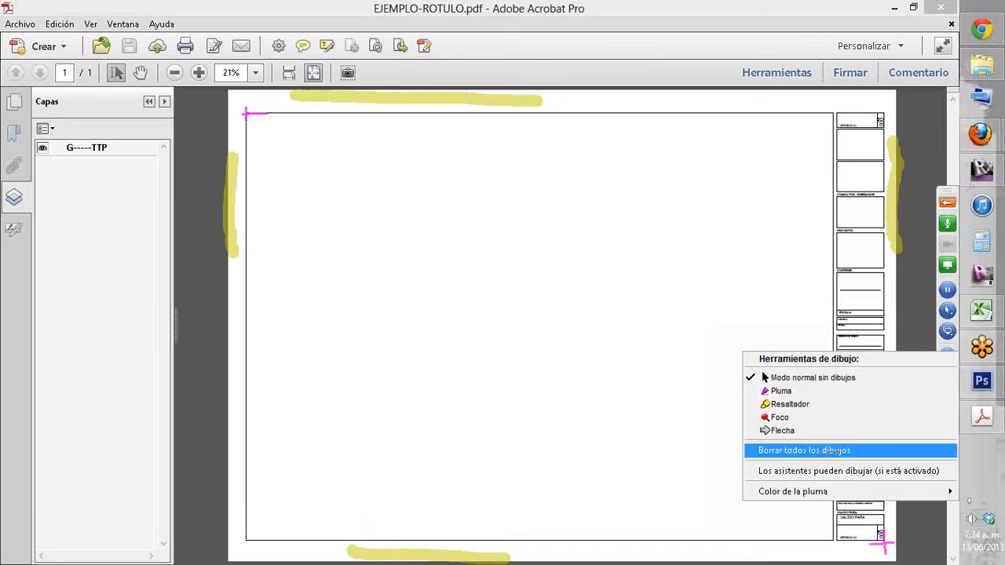
left_click(835, 452)
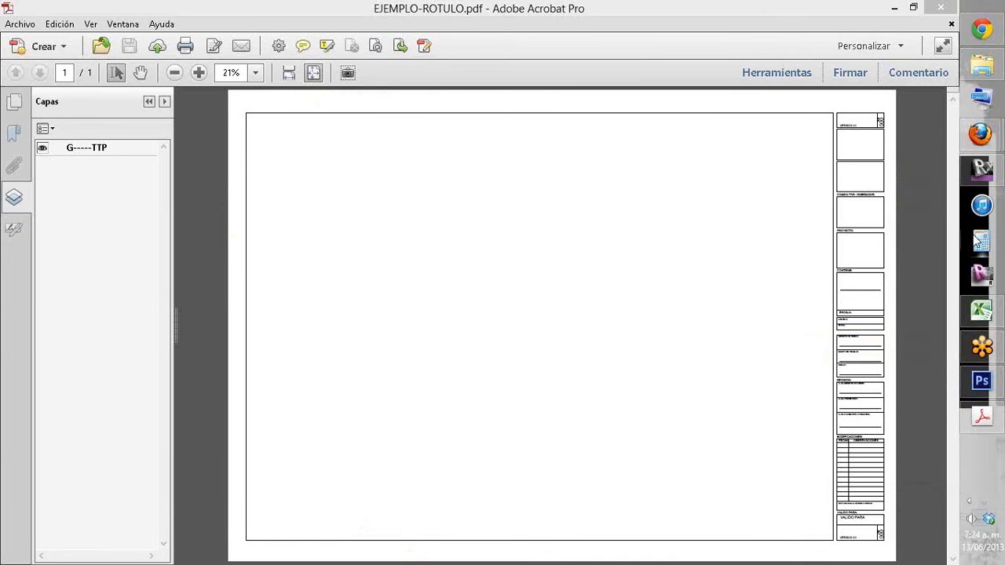
Step: Check the printer resolution of the rendering in Revit, and return to Photoshop's PDF import settings
left_click(981, 381)
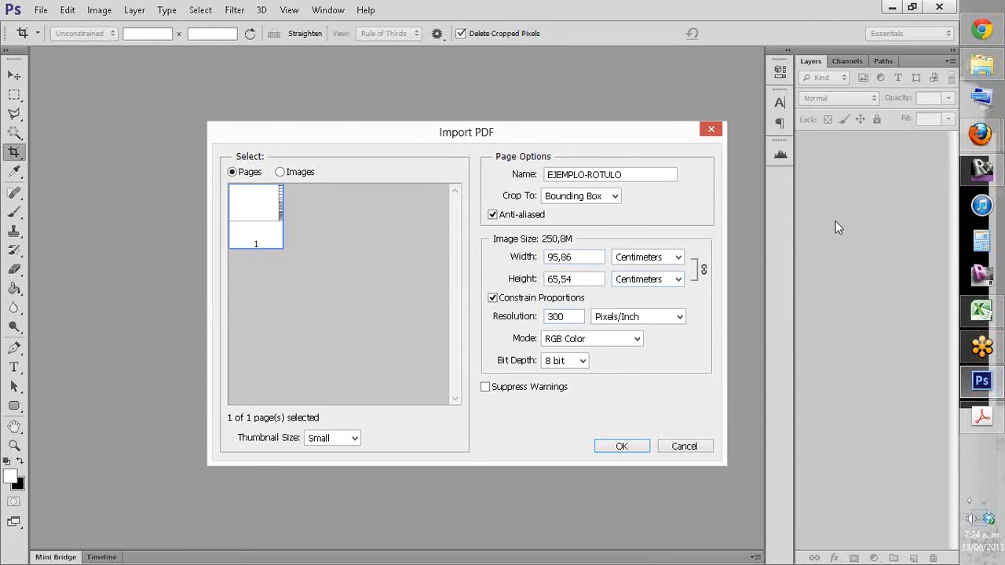
left_click(991, 175)
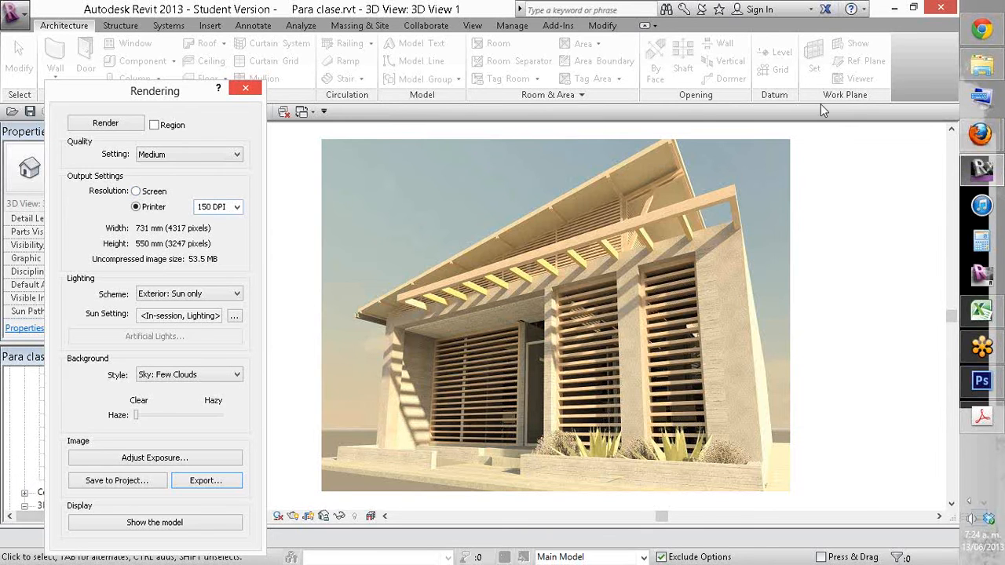
left_click(981, 381)
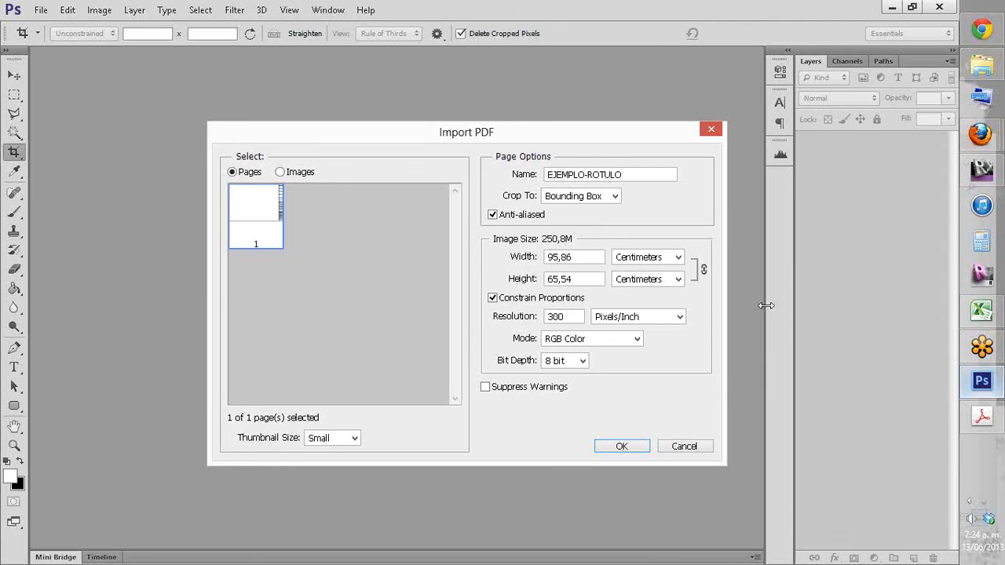
Step: Set the import resolution to 150 pixels/inch and import the EJEMPLO-ROTULO page
left_click_drag(583, 318, 530, 326)
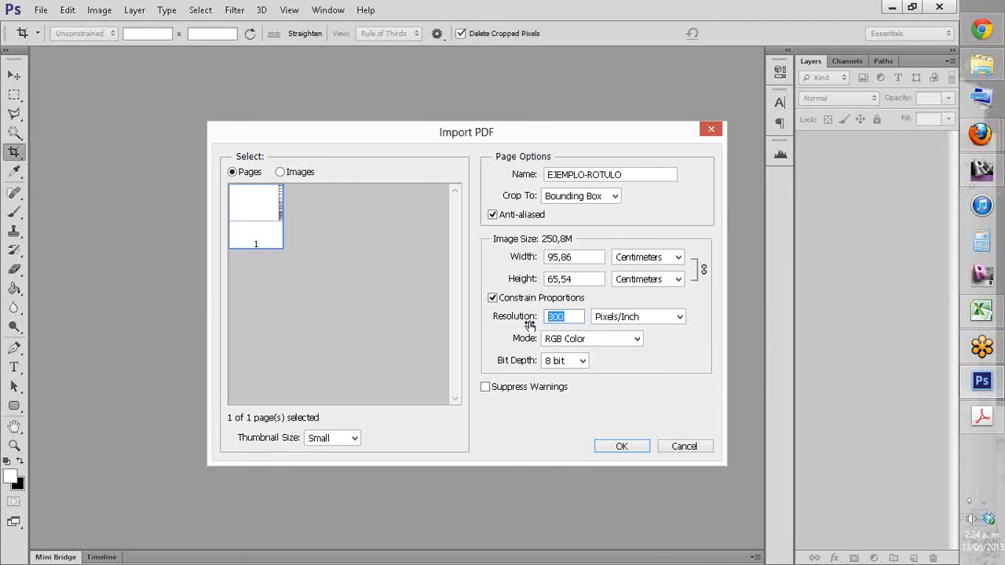
type("150")
left_click(624, 319)
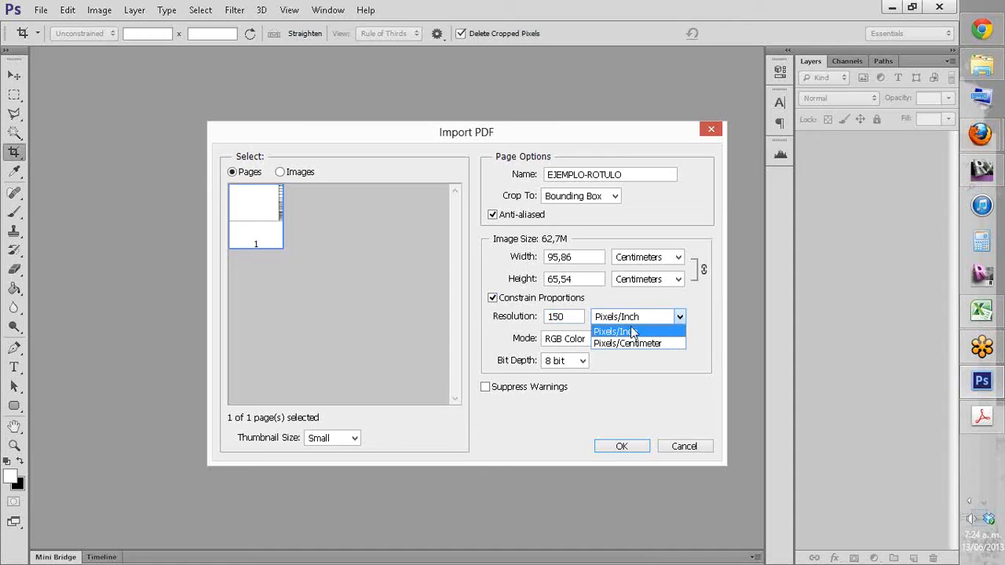
left_click(635, 330)
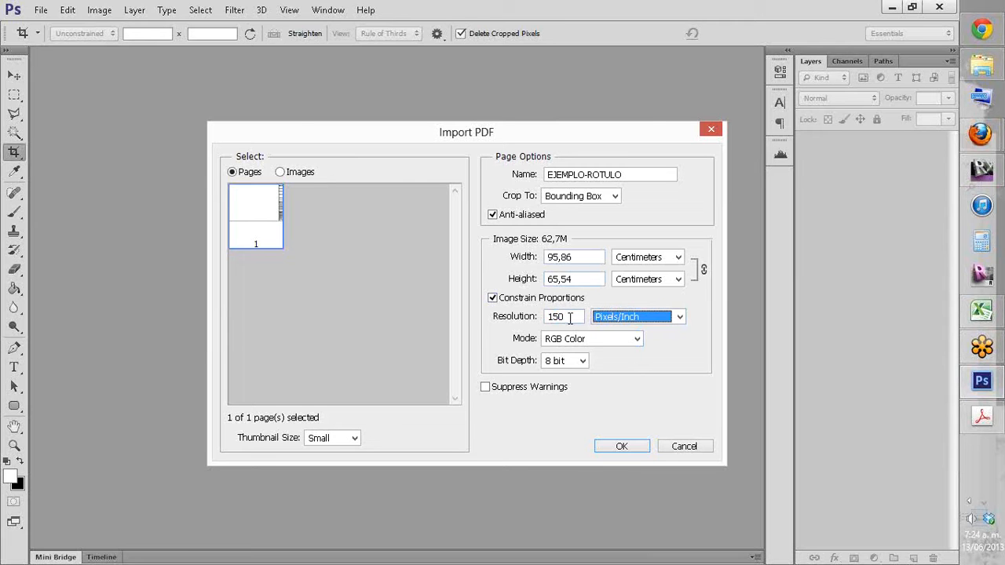
left_click(621, 446)
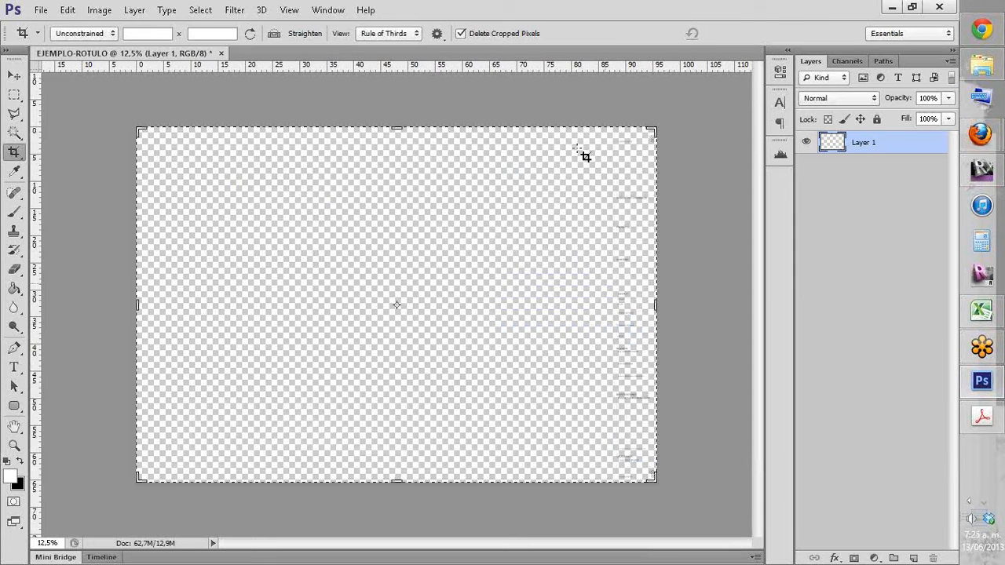
Step: Leave the Crop tool for the Rectangular Marquee and examine the title block's lines and text up close
left_click(14, 94)
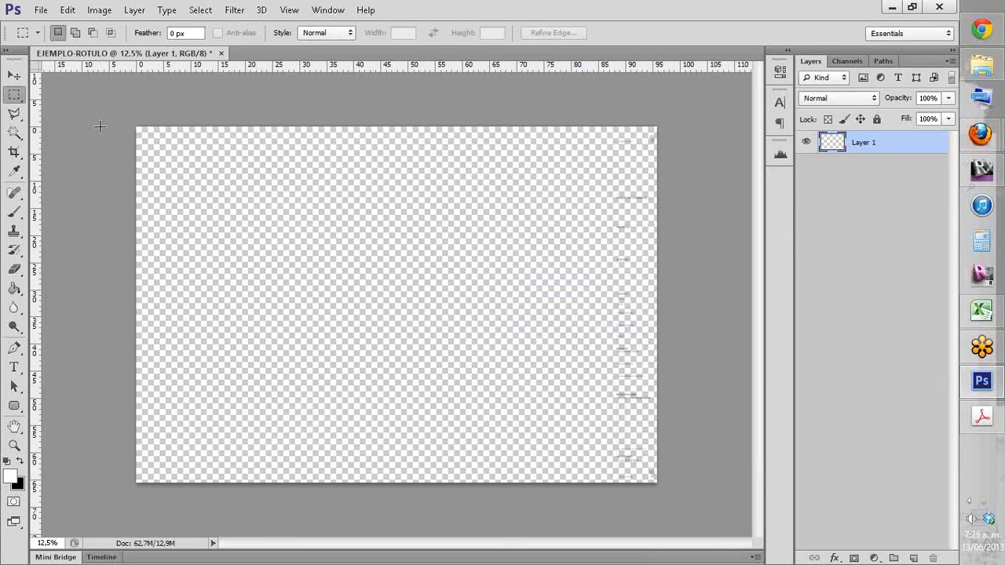
scroll(669, 205, "up", 10)
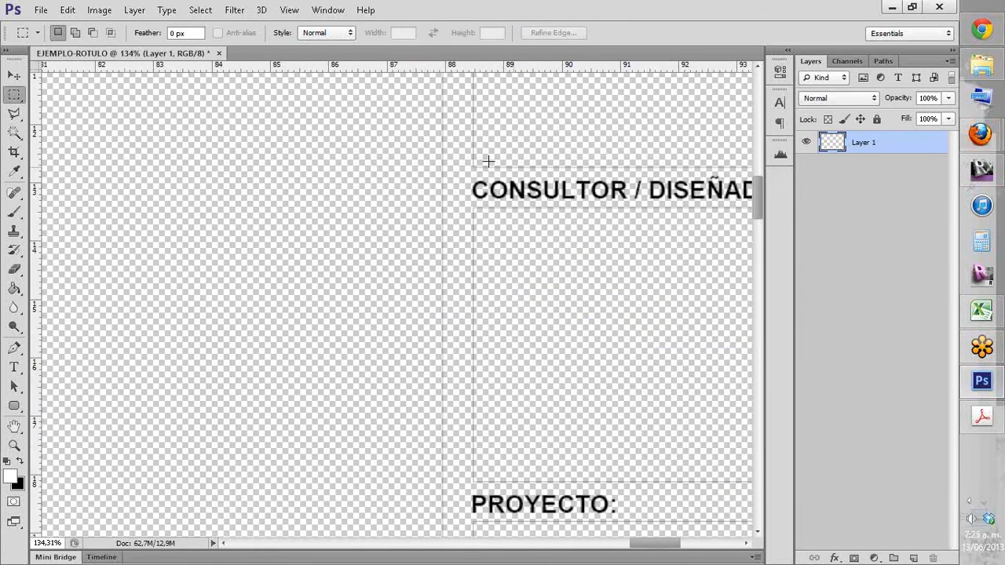
scroll(477, 153, "up", 4)
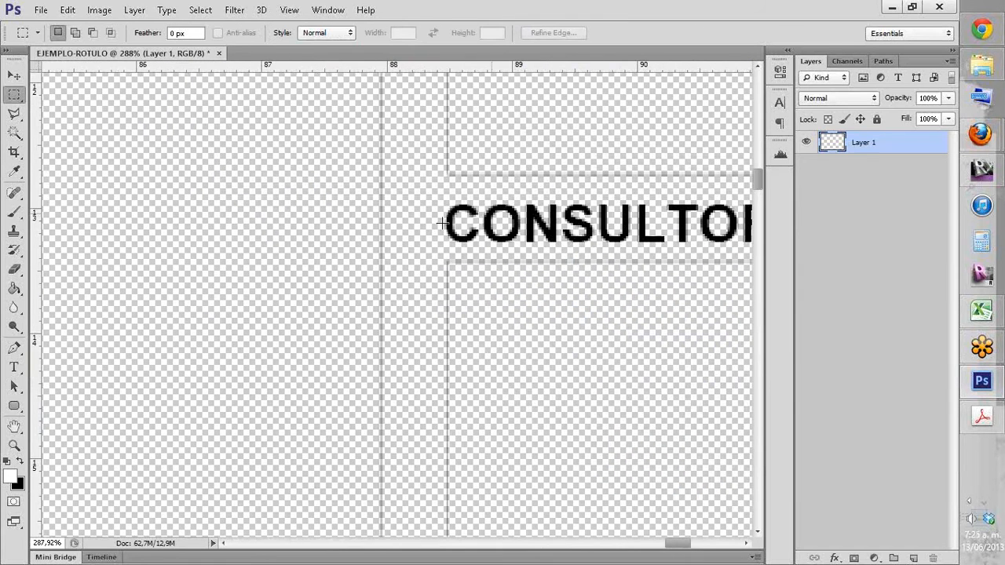
scroll(454, 233, "down", 1)
scroll(453, 234, "down", 11)
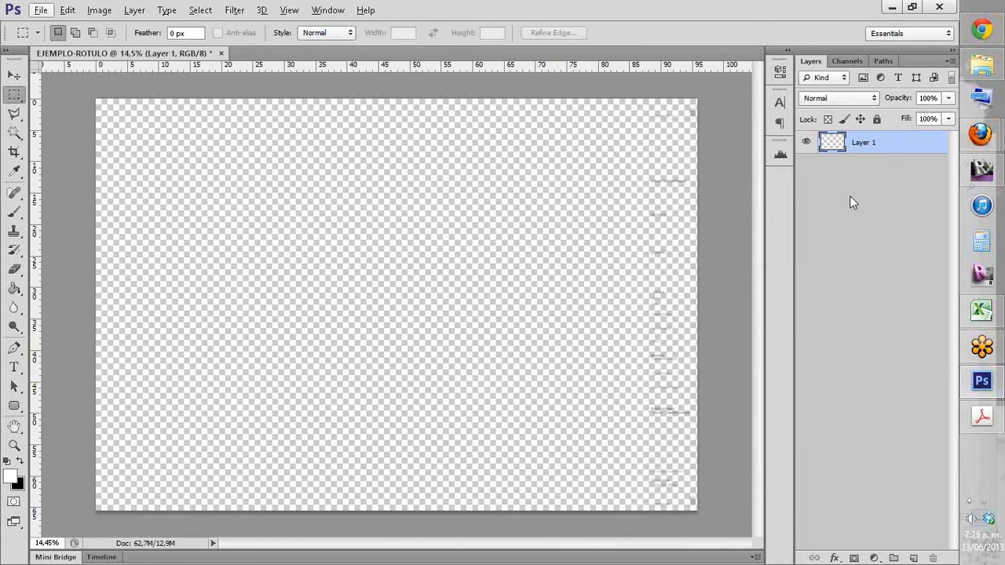
Step: Add a new layer named FONDO and rename the imported title block layer as ROTULO
left_click(850, 196)
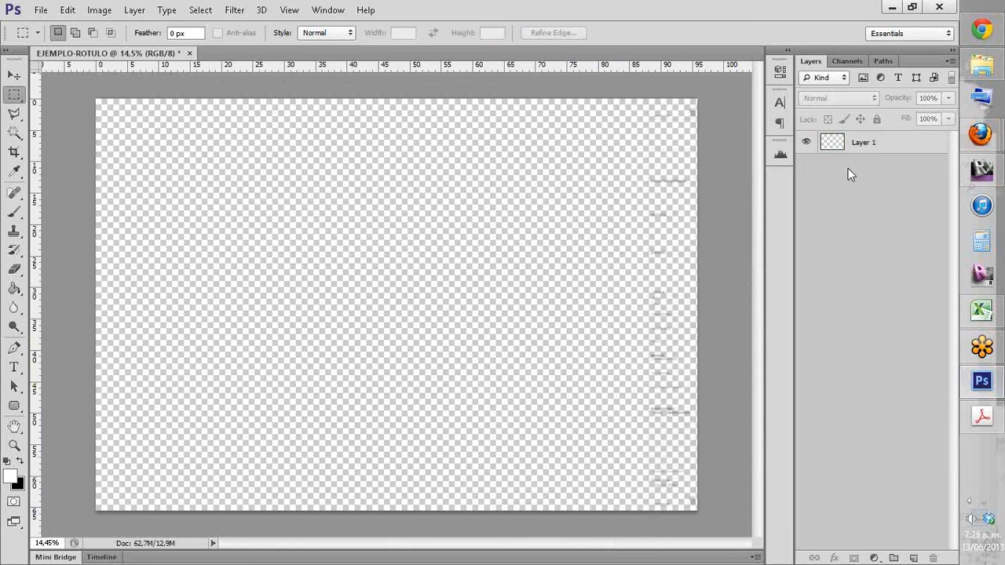
left_click(913, 558)
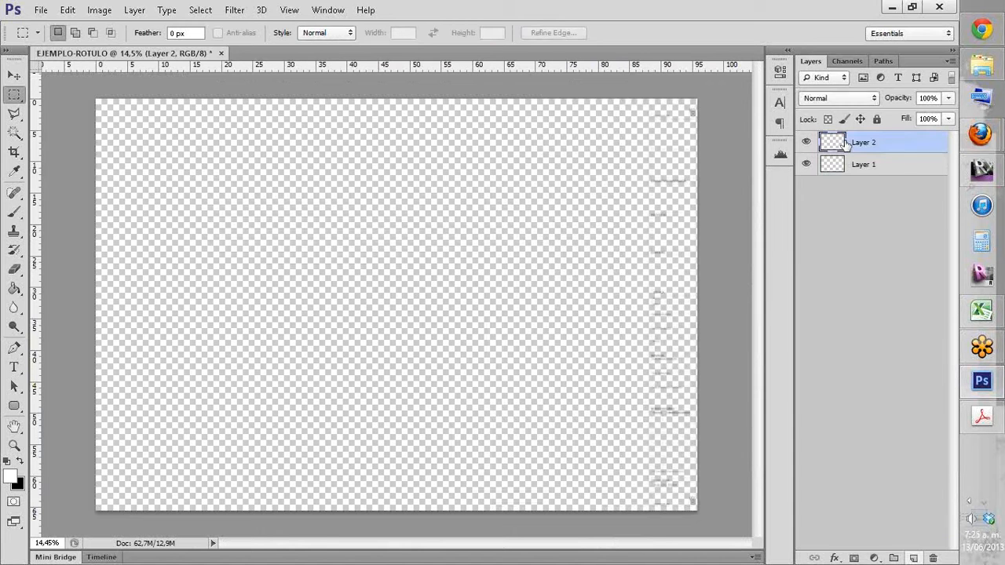
double_click(861, 142)
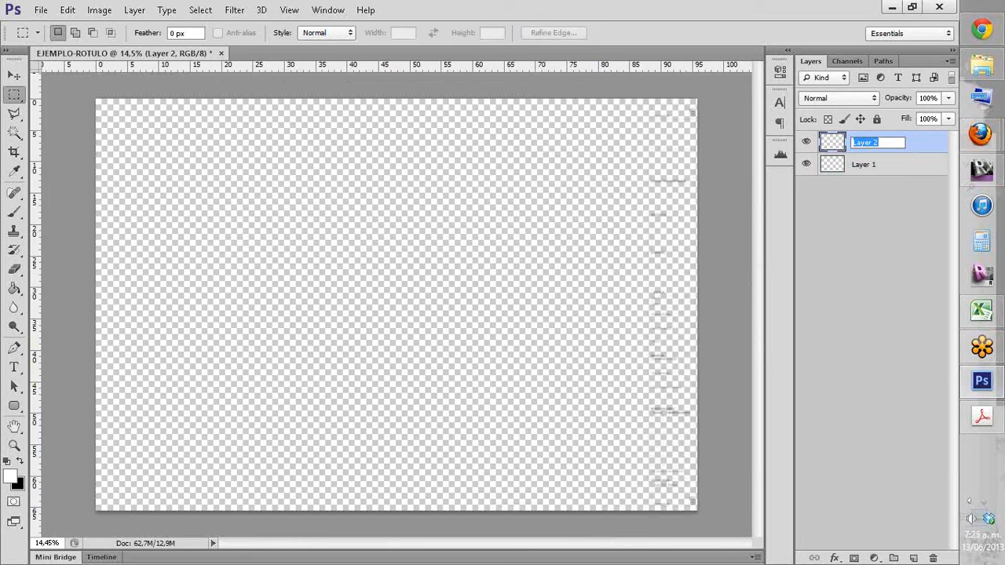
type("FONDO")
left_click(863, 165)
double_click(863, 164)
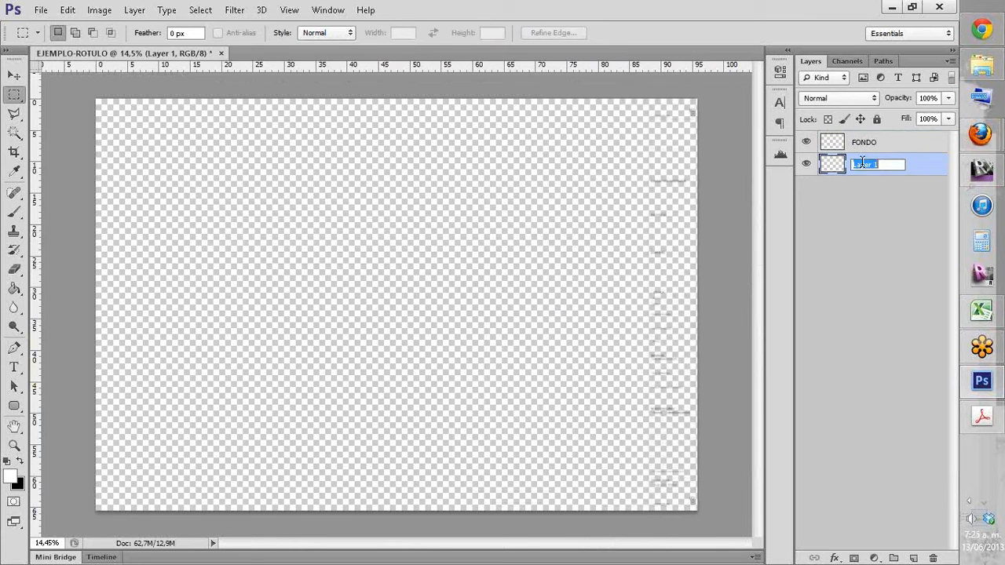
type("ROTULO")
key("Return")
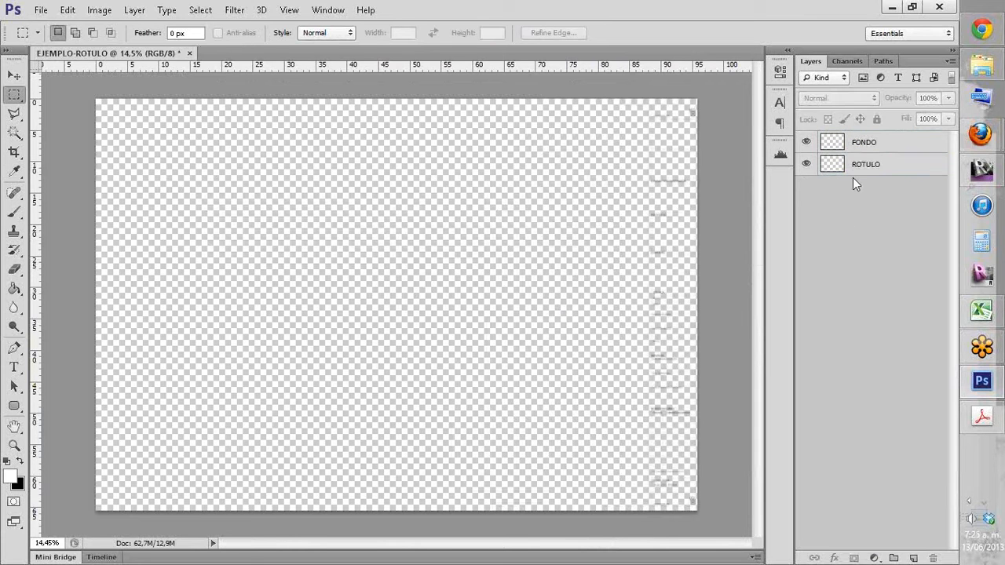
Step: Place the FONDO layer below ROTULO and fill it with white using the Paint Bucket tool
left_click(831, 143)
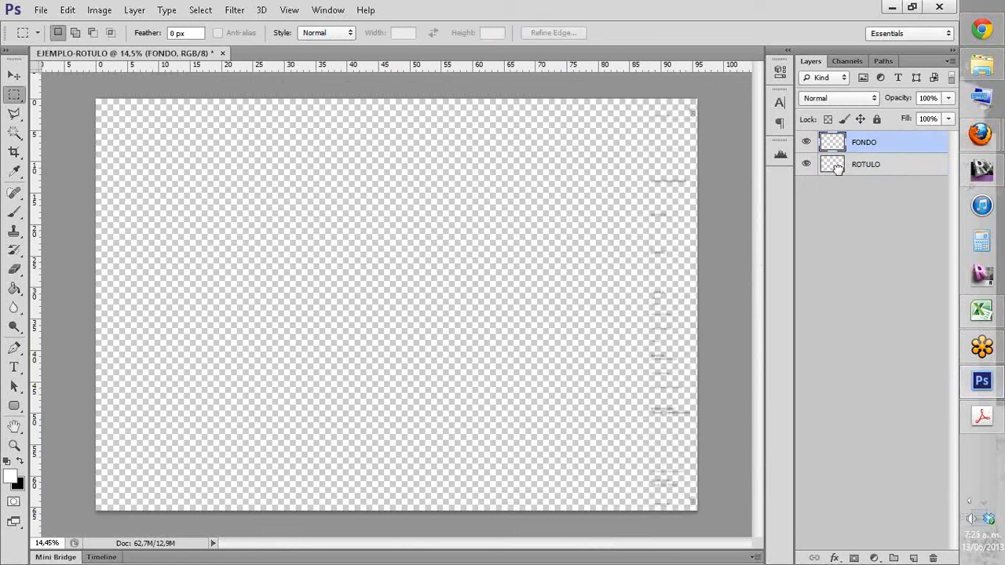
left_click_drag(832, 143, 837, 170)
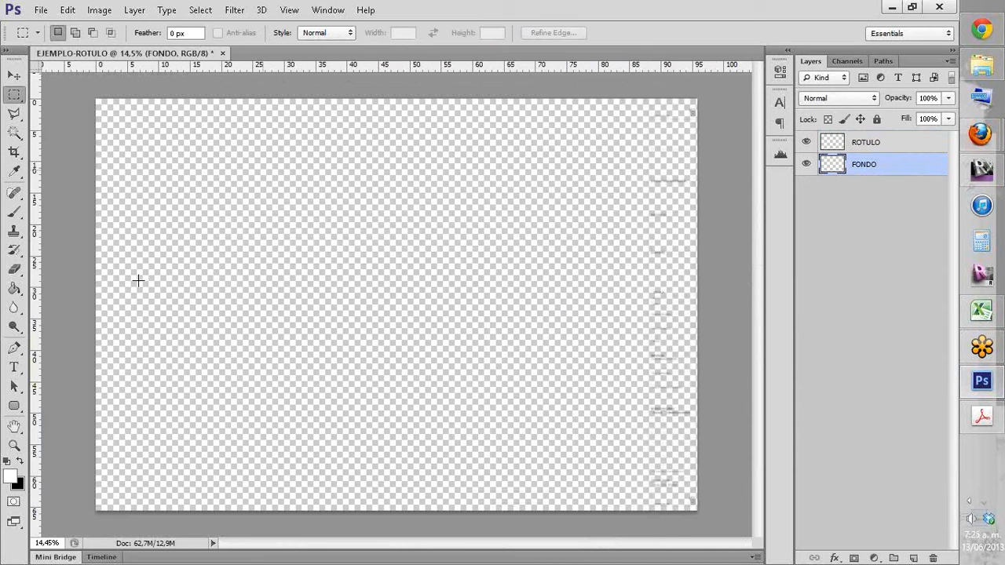
left_click(15, 289)
left_click(14, 289)
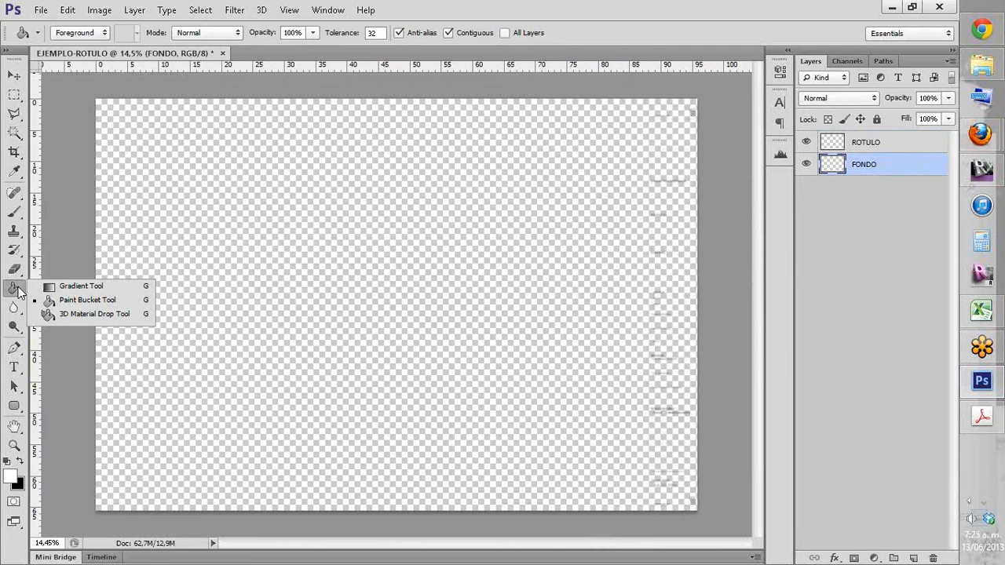
left_click(76, 302)
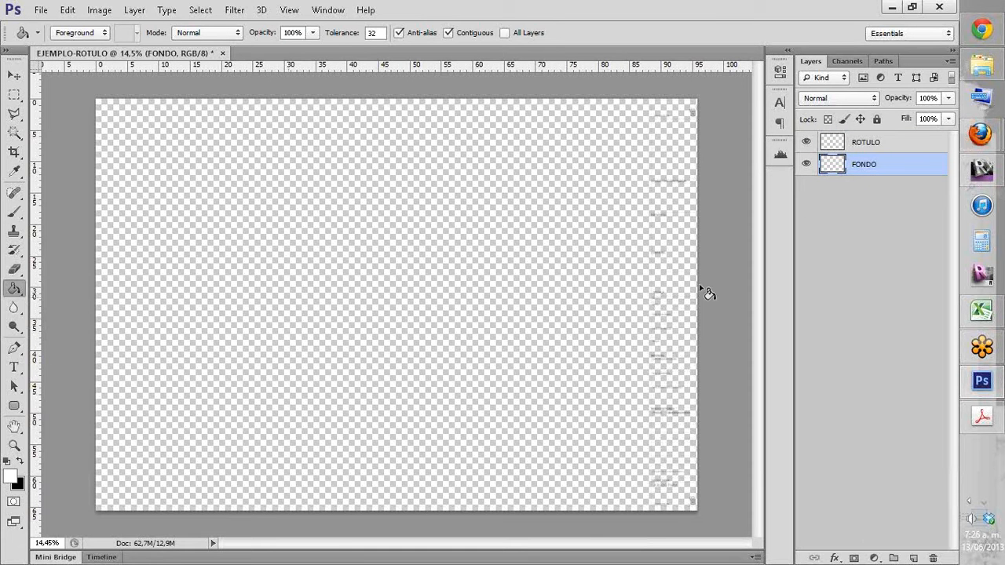
left_click(504, 199)
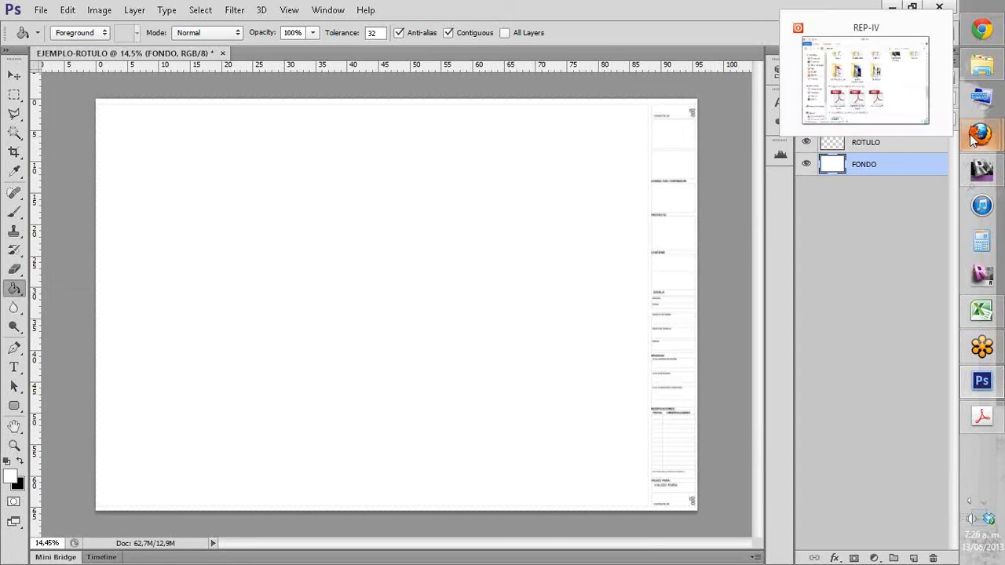
Step: Close the Firefox window together with both of its open tabs
mouse_move(980, 135)
left_click(933, 32)
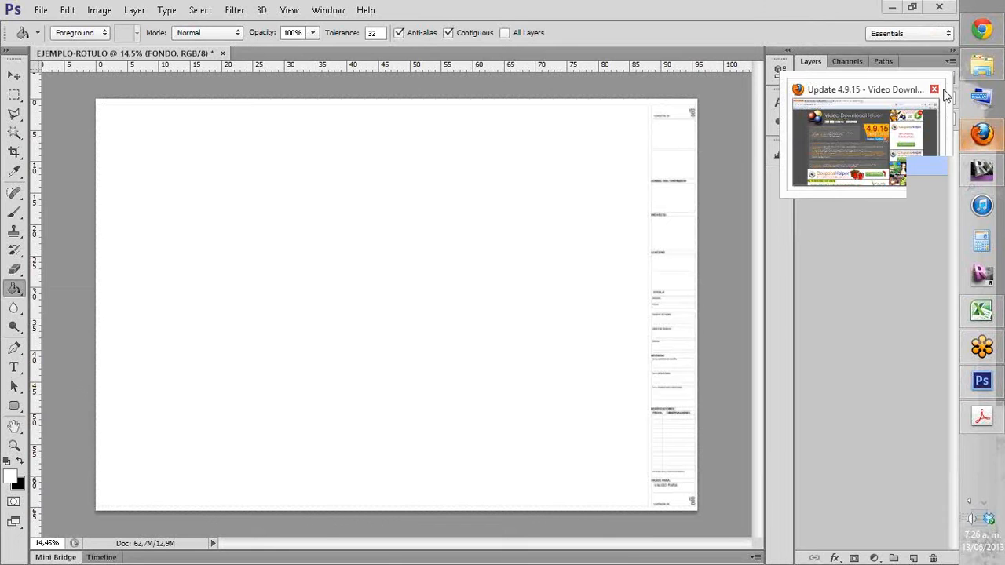
left_click(934, 91)
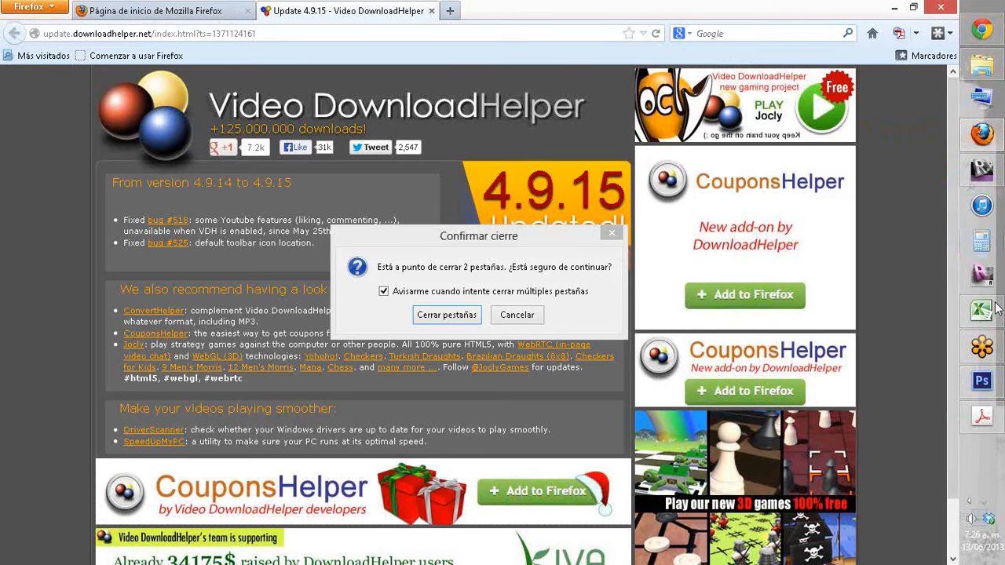
left_click(446, 315)
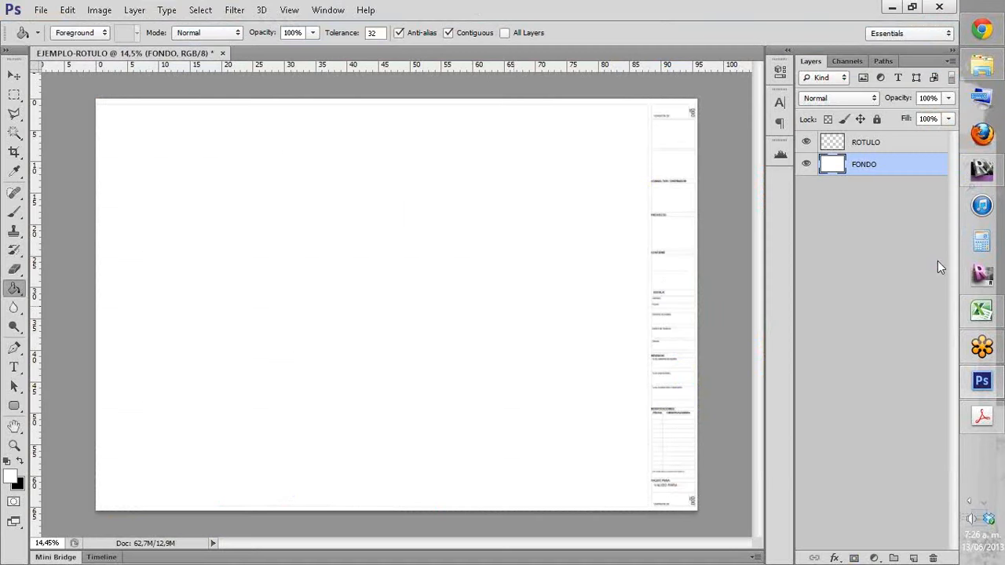
Step: Close the HORARIO DE CLASES.xlsx workbook in Excel and EJEMPLO-ROTULO.pdf in Acrobat, returning to Photoshop
left_click(979, 314)
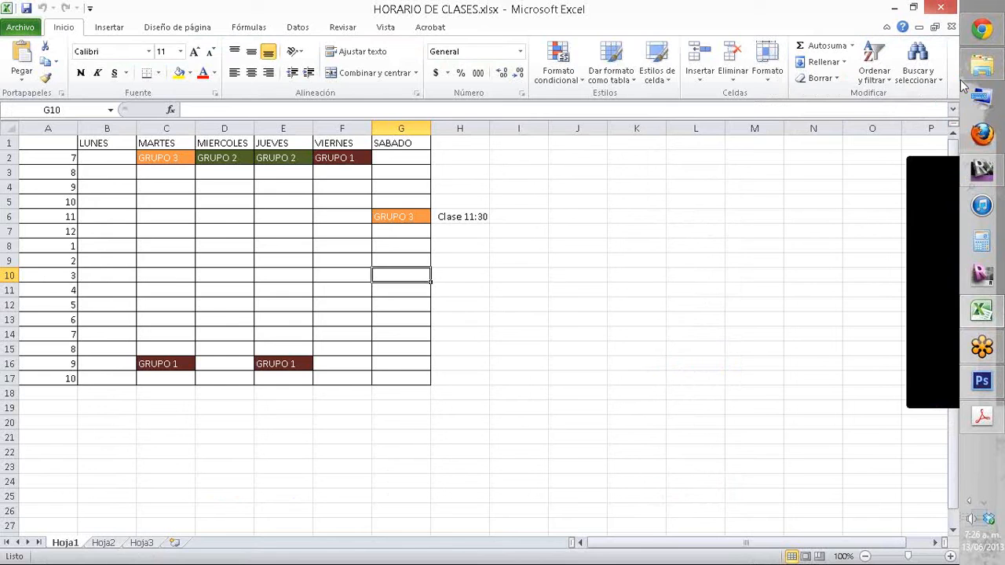
left_click(940, 7)
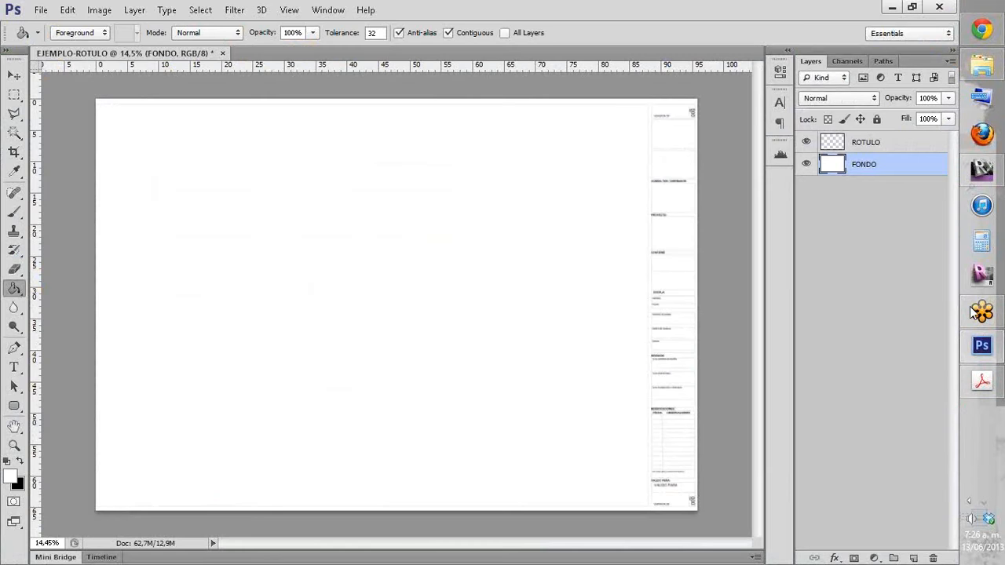
mouse_move(982, 380)
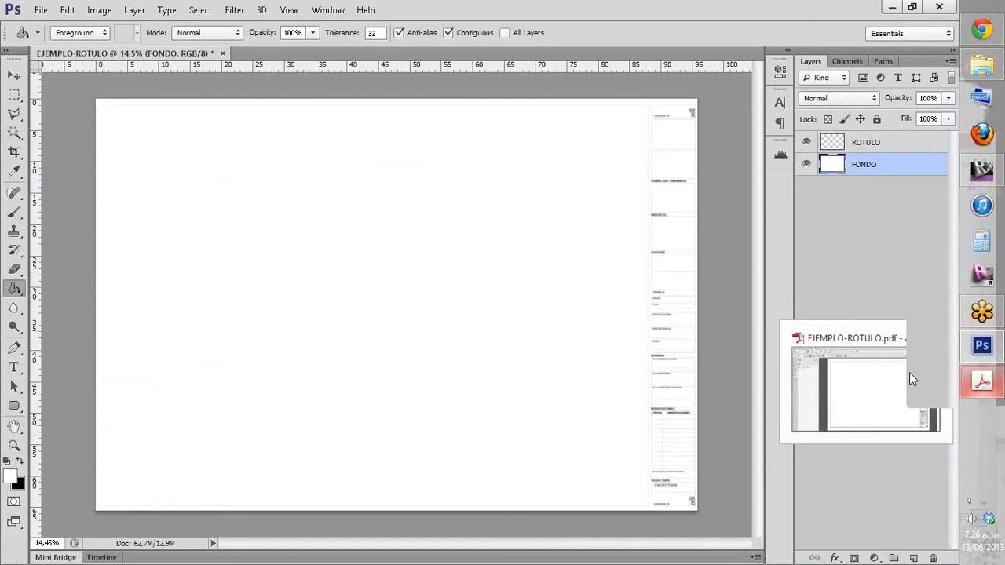
left_click(908, 371)
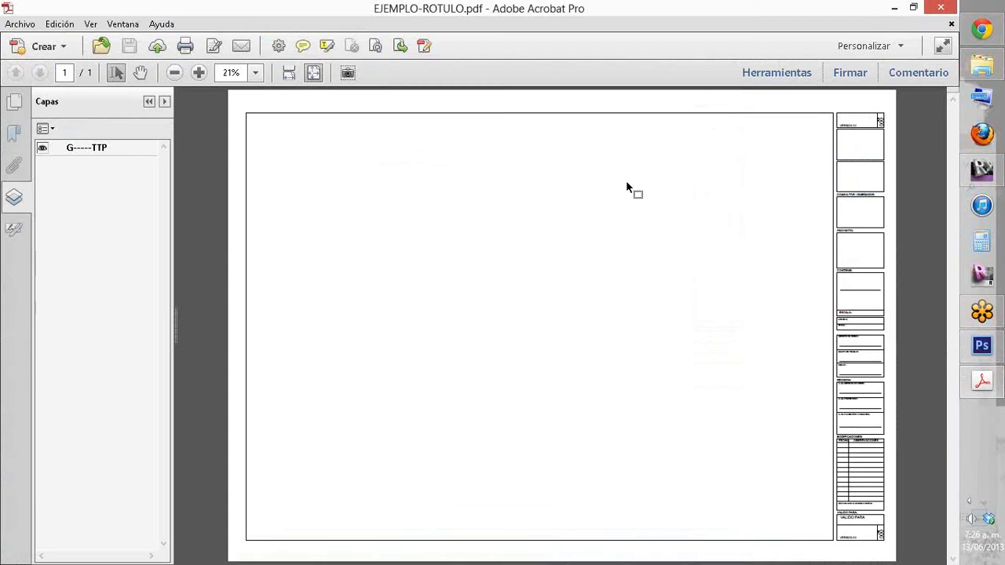
left_click(952, 6)
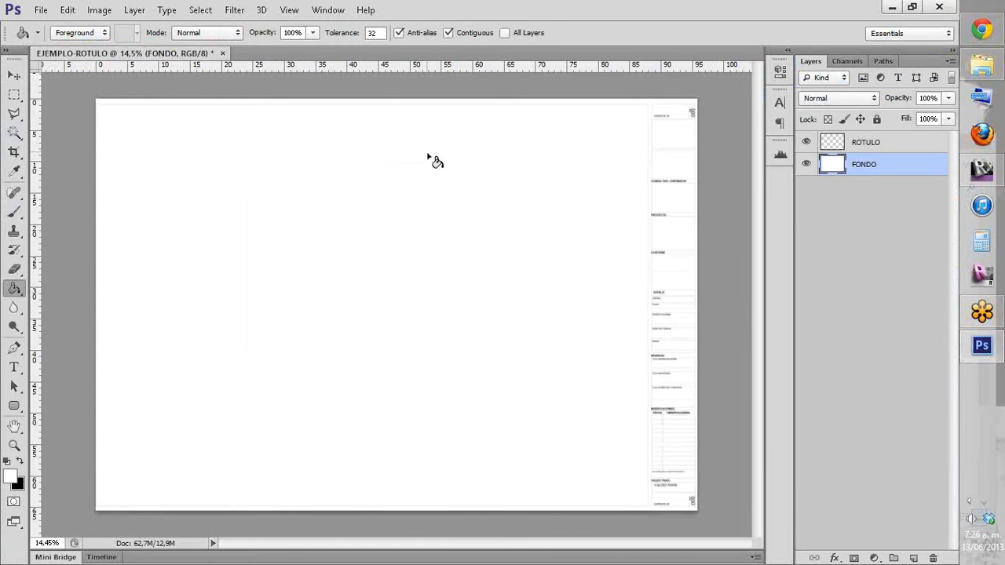
Step: Switch to Chrome and examine several participants' presentation boards in the Arquitectum Sky Condos 2011 competition results
left_click(982, 29)
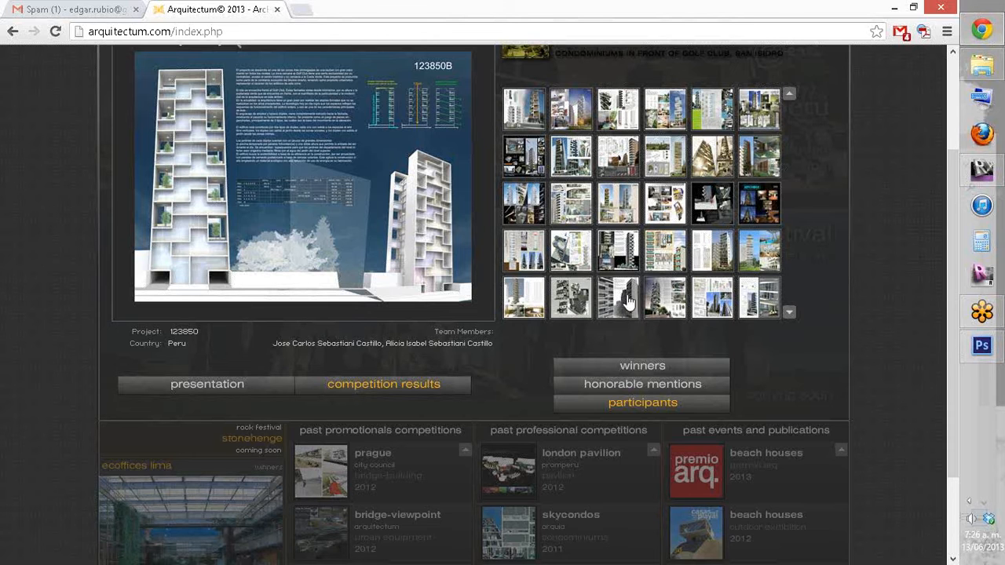
left_click(591, 249)
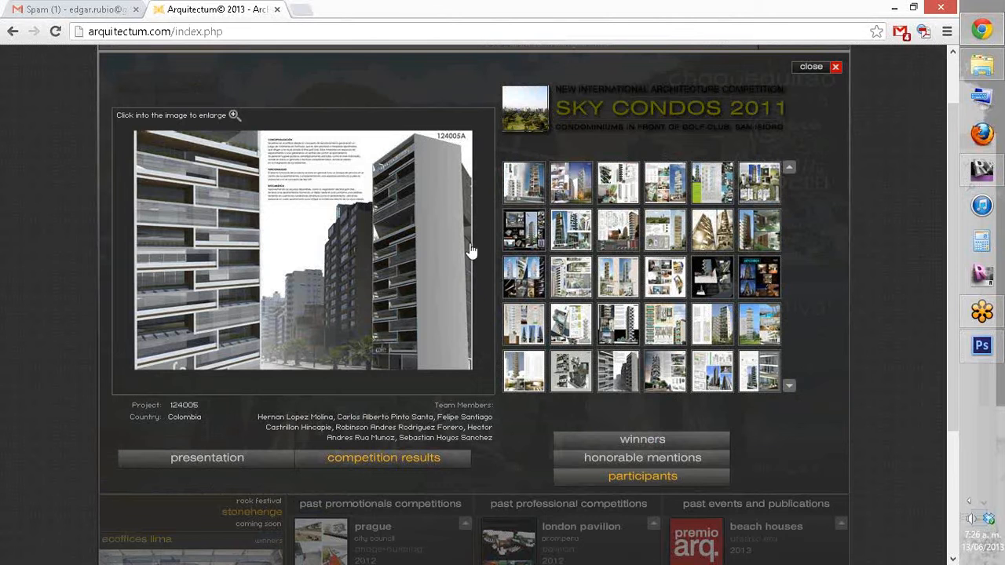
left_click(723, 236)
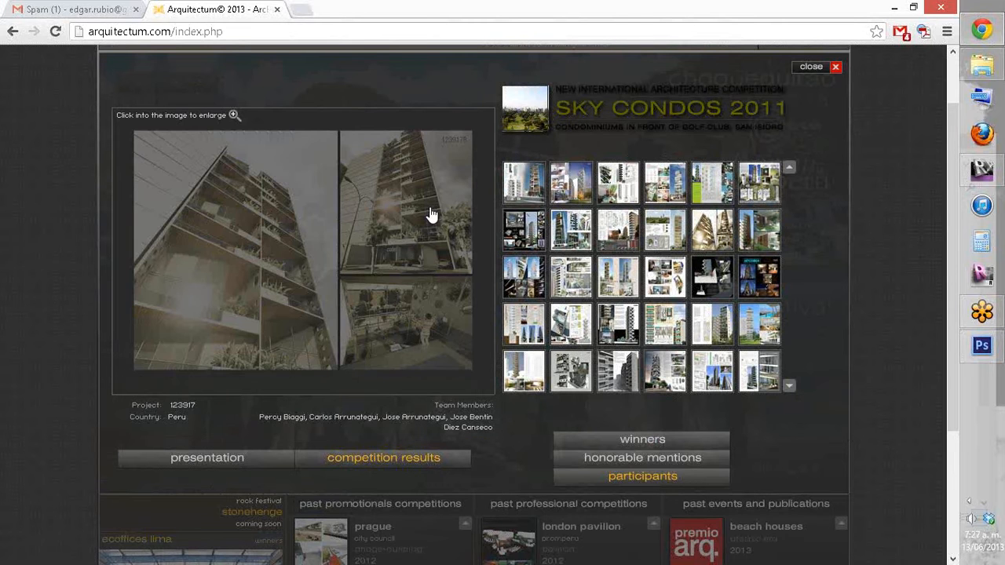
scroll(617, 253, "up", 1)
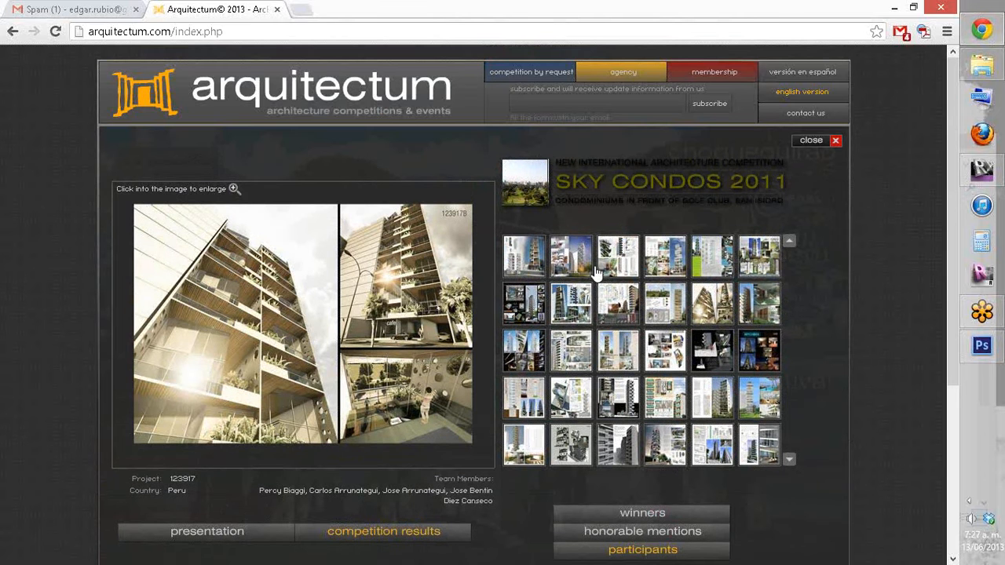
left_click(743, 394)
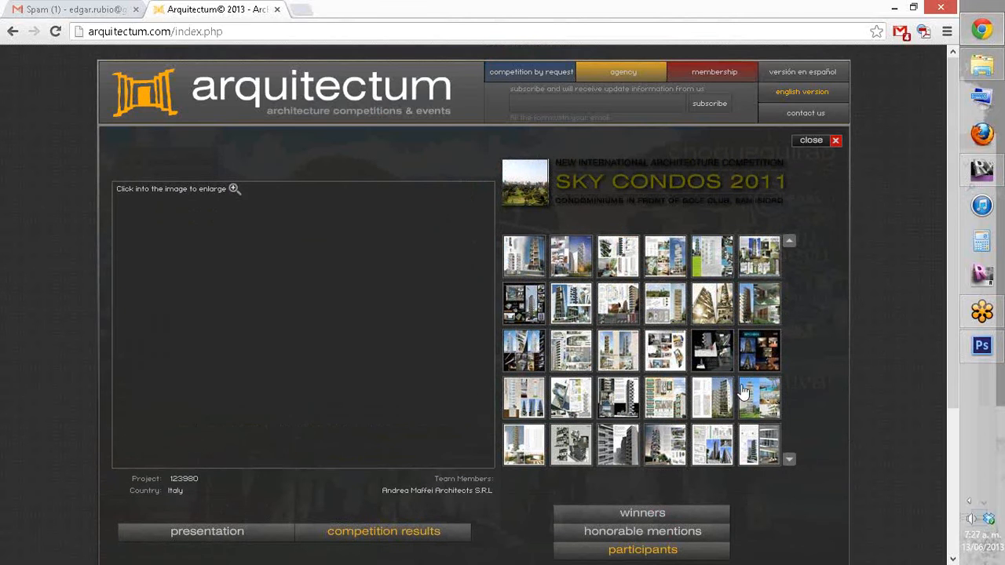
scroll(743, 394, "down", 1)
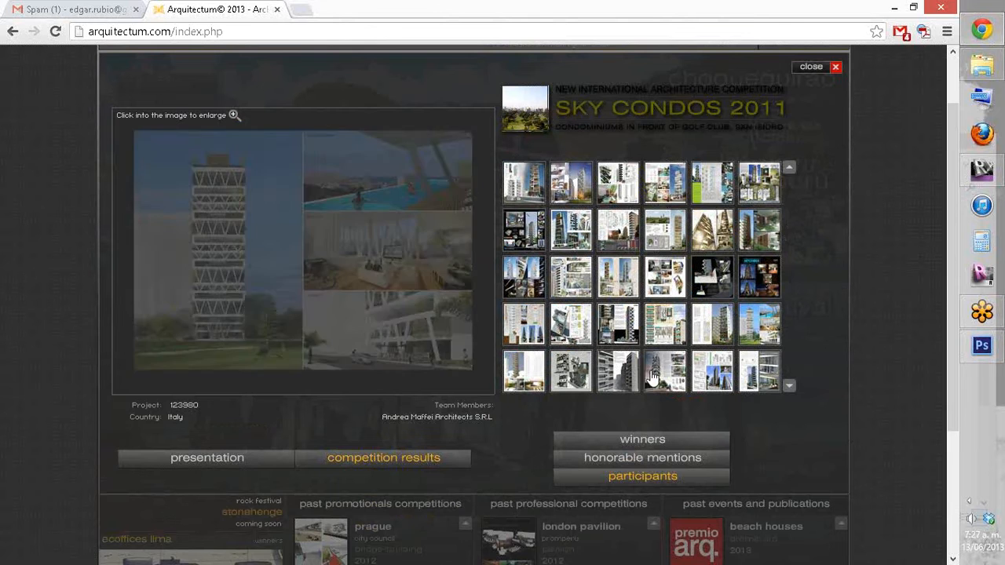
left_click(531, 380)
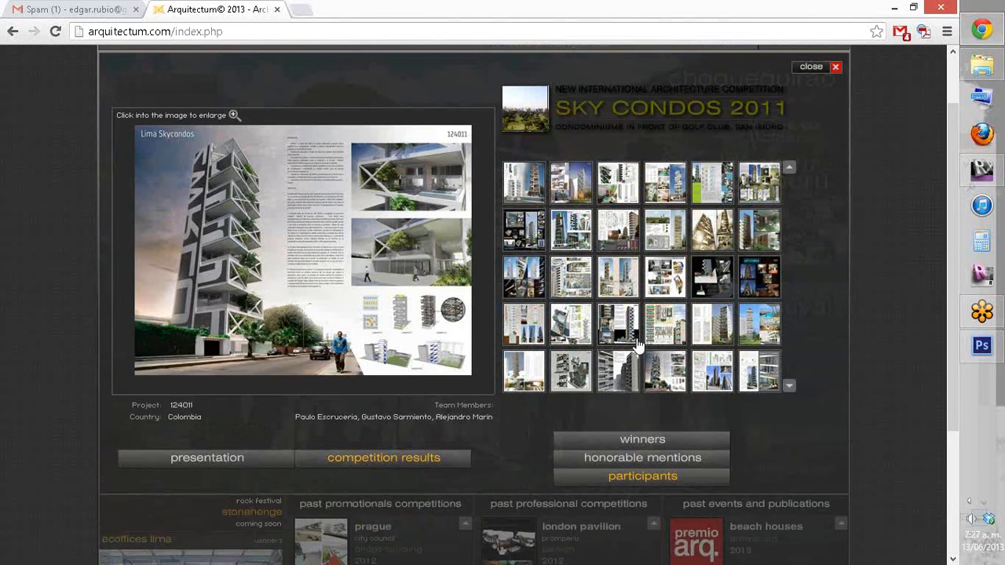
left_click(636, 344)
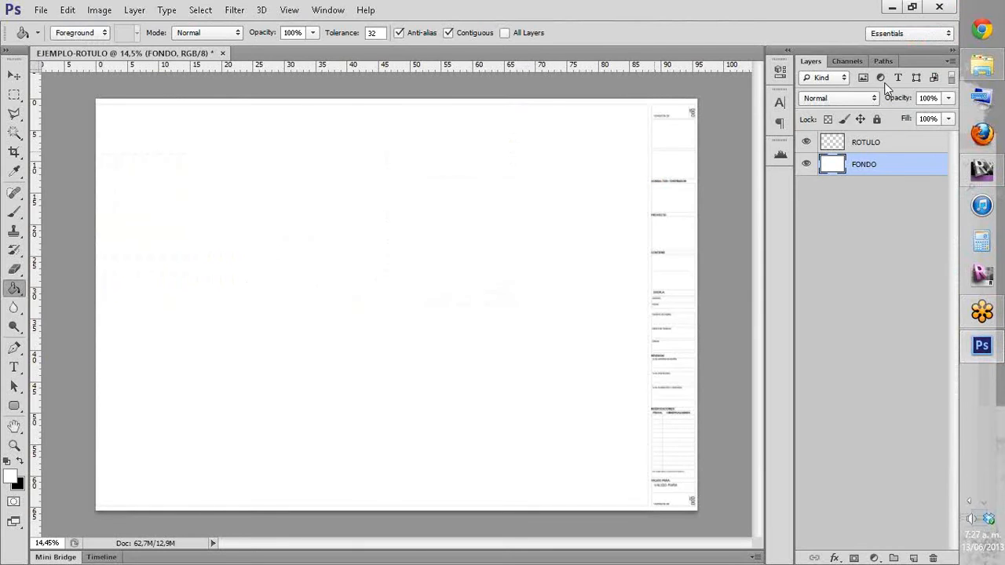
Step: Open TREE50L.tif from the 3tipos folder inside REP-IV as a separate document in Photoshop
mouse_move(981, 67)
left_click(932, 84)
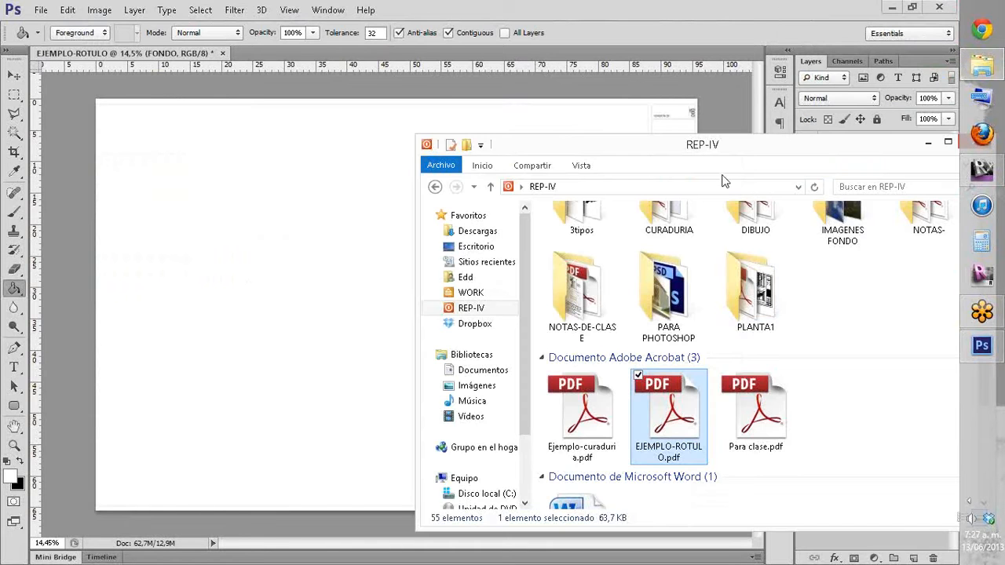
left_click_drag(763, 157, 592, 163)
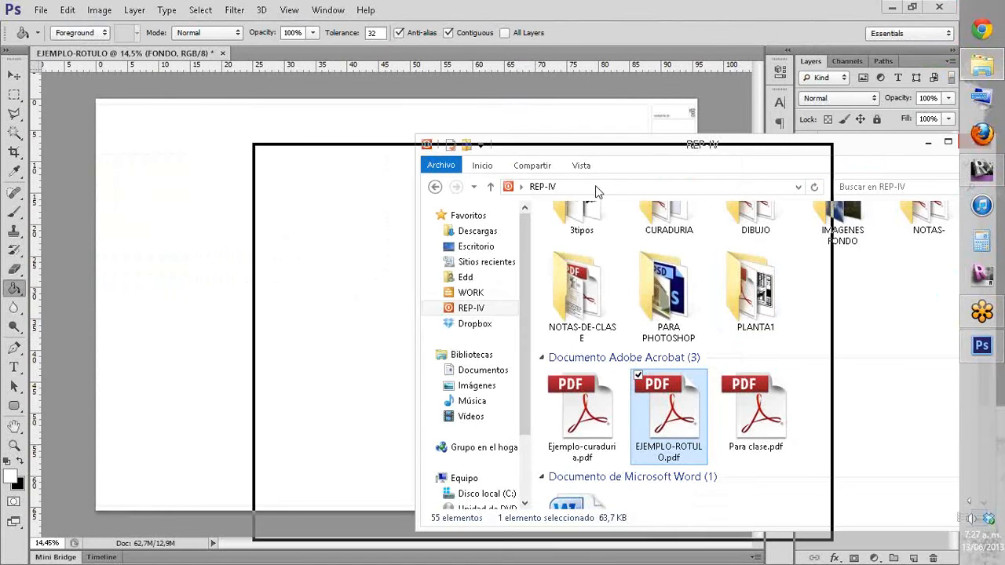
scroll(518, 289, "up", 1)
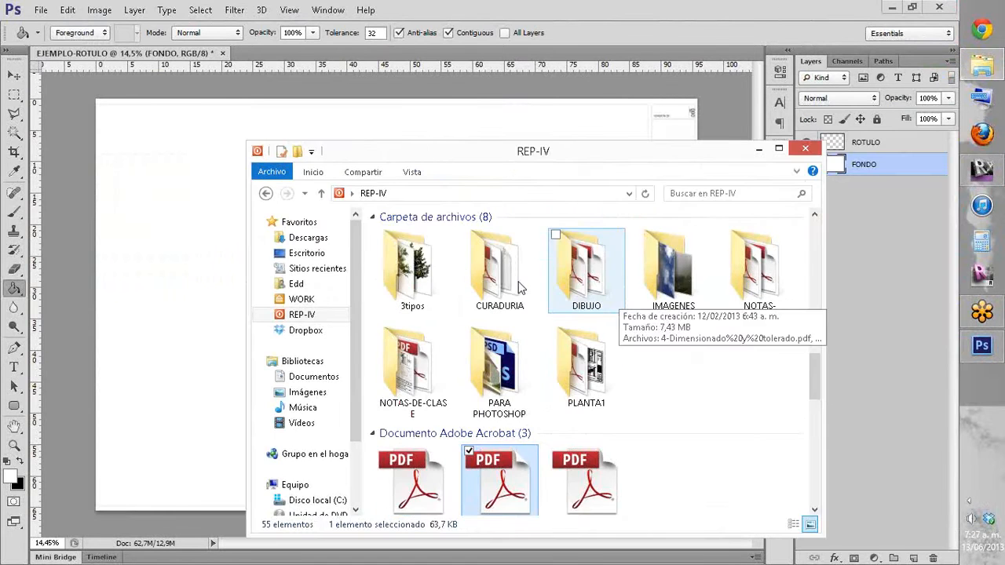
double_click(412, 267)
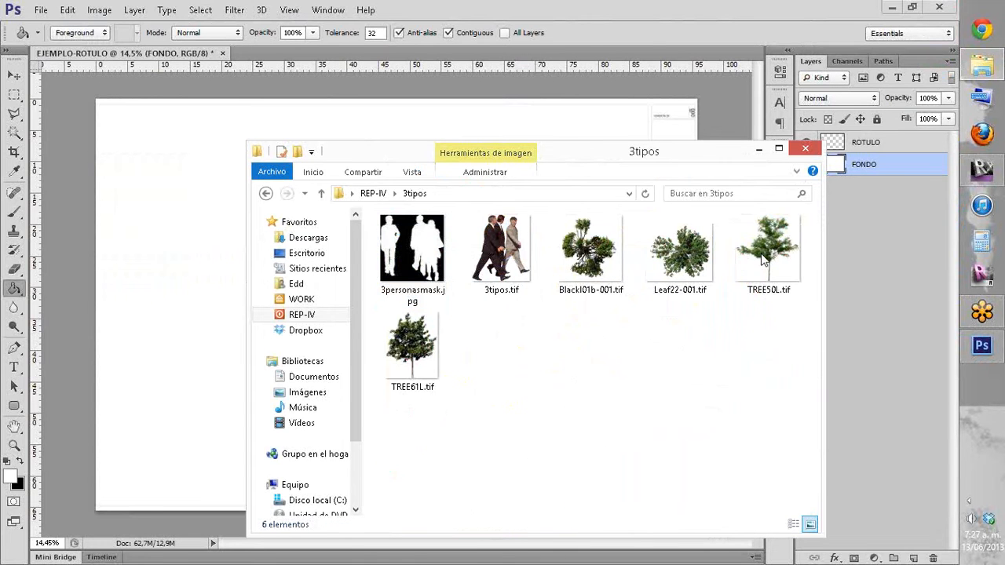
left_click_drag(763, 259, 738, 61)
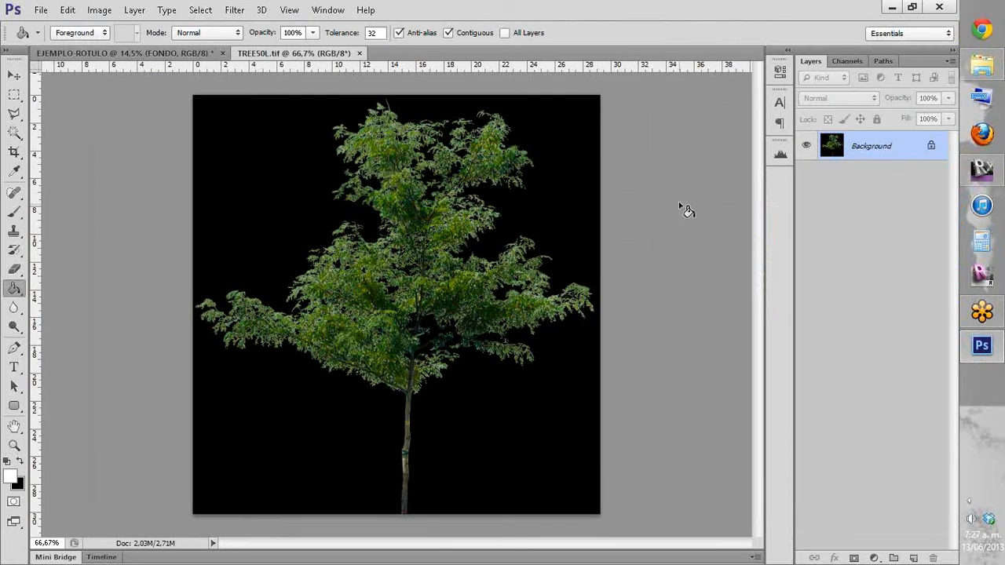
Step: Select the tree using its Alpha 1 channel and copy it into EJEMPLO-ROTULO as a new layer above FONDO
left_click(847, 60)
left_click(856, 195, "ctrl")
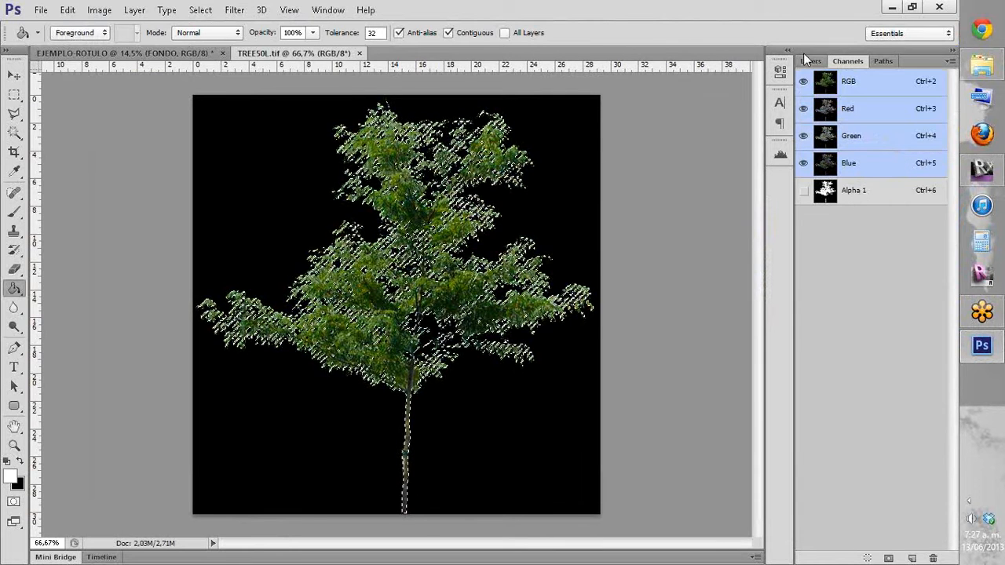
left_click(811, 60)
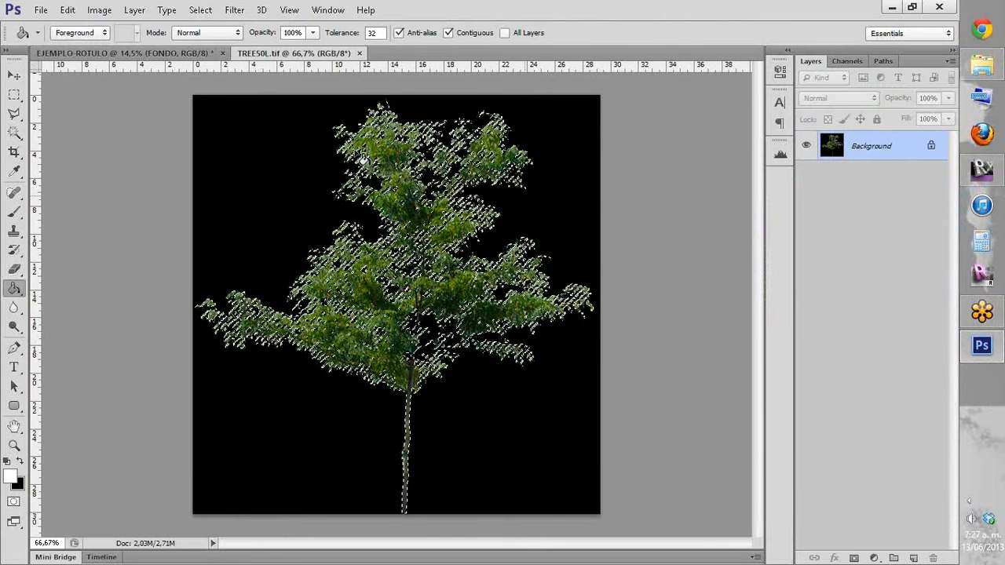
left_click(122, 53)
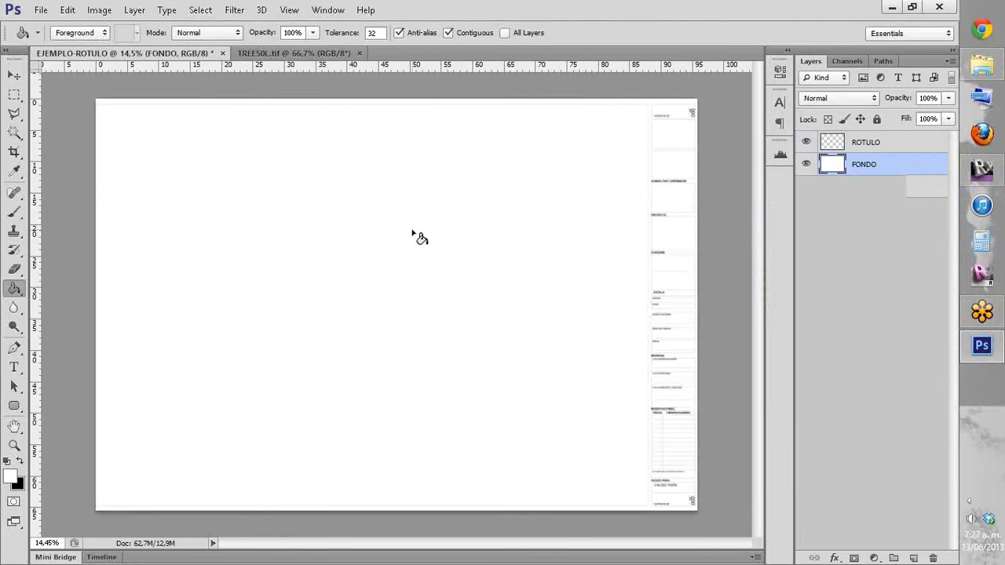
left_click_drag(420, 237, 420, 239)
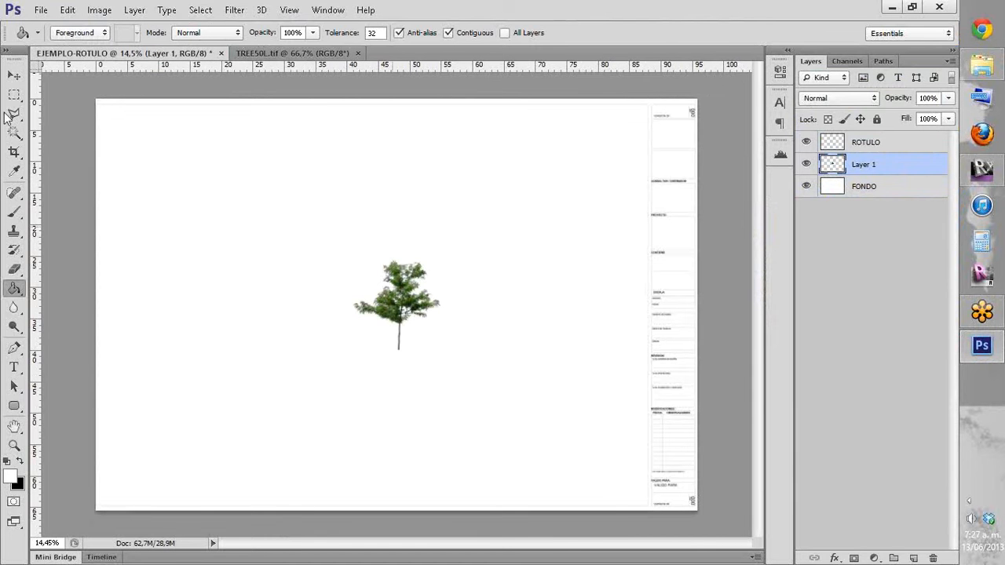
Step: Move the tree to the sheet's lower left and enlarge it proportionally to about 676%, letting it run past the sheet edges
left_click(14, 75)
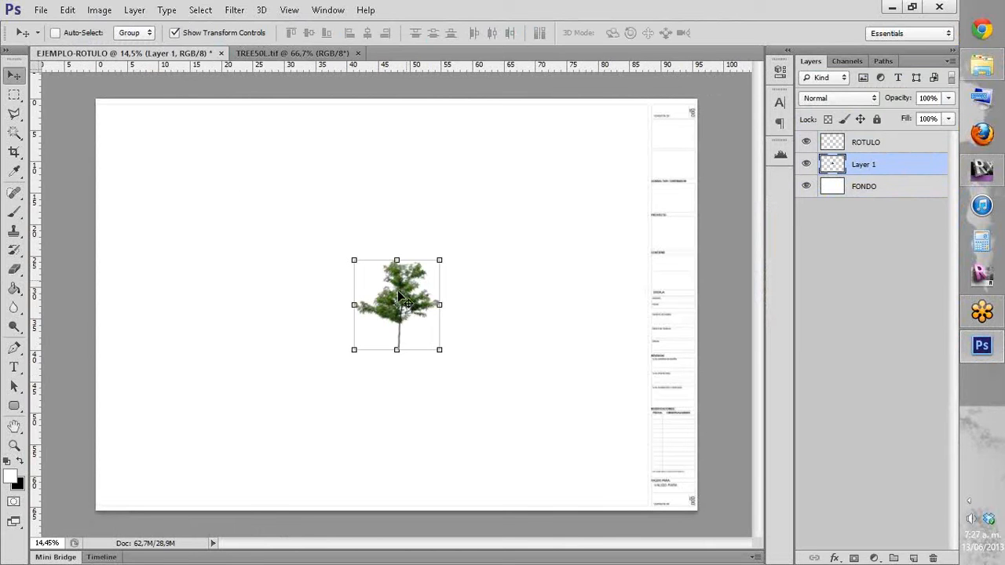
left_click_drag(403, 293, 200, 425)
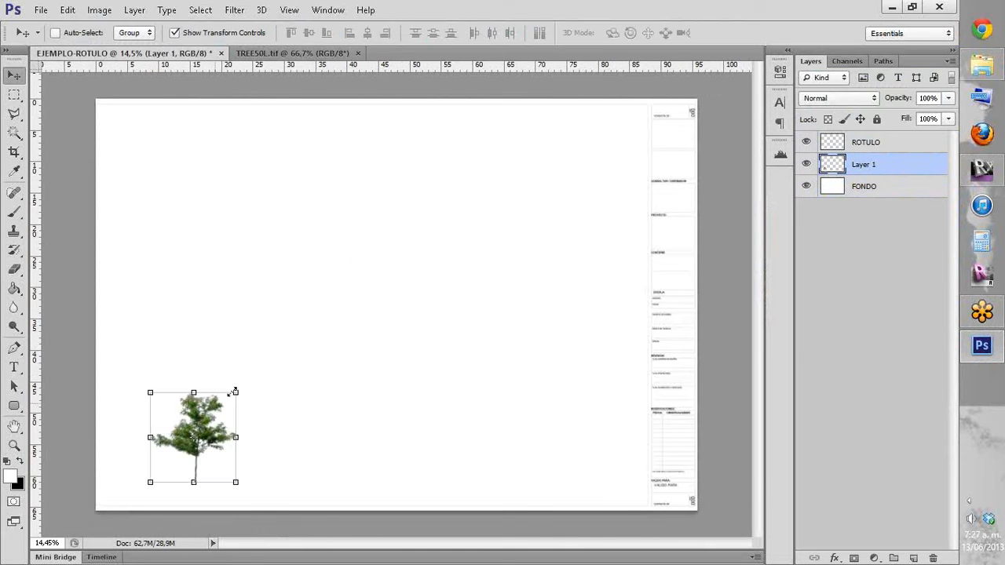
left_click_drag(232, 393, 444, 258)
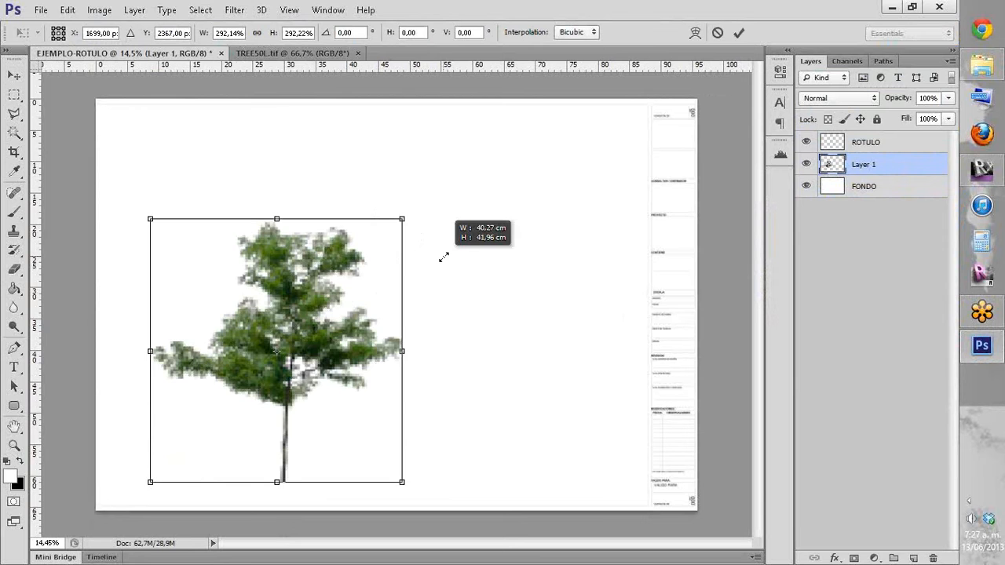
left_click_drag(935, 113, 943, 77)
mouse_move(392, 299)
left_mouse_down()
mouse_move(330, 370)
mouse_move(312, 430)
mouse_move(307, 365)
mouse_move(297, 360)
mouse_move(391, 308)
left_mouse_up()
left_click_drag(392, 308, 391, 307)
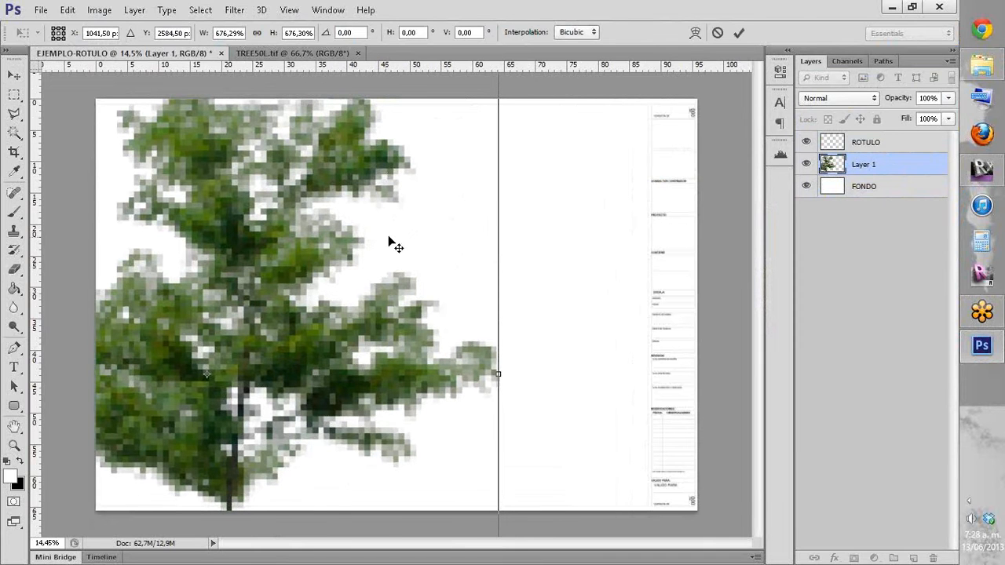
key("Return")
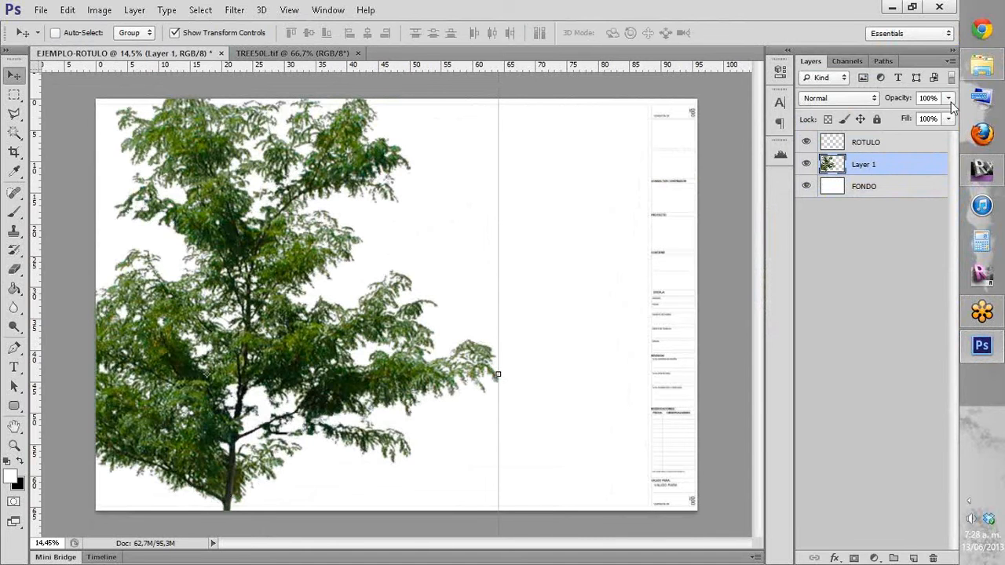
Step: Lower the tree layer's opacity to 40% and turn the tree into a flat silhouette with Levels, setting the white output level to 0
left_click_drag(949, 97, 904, 122)
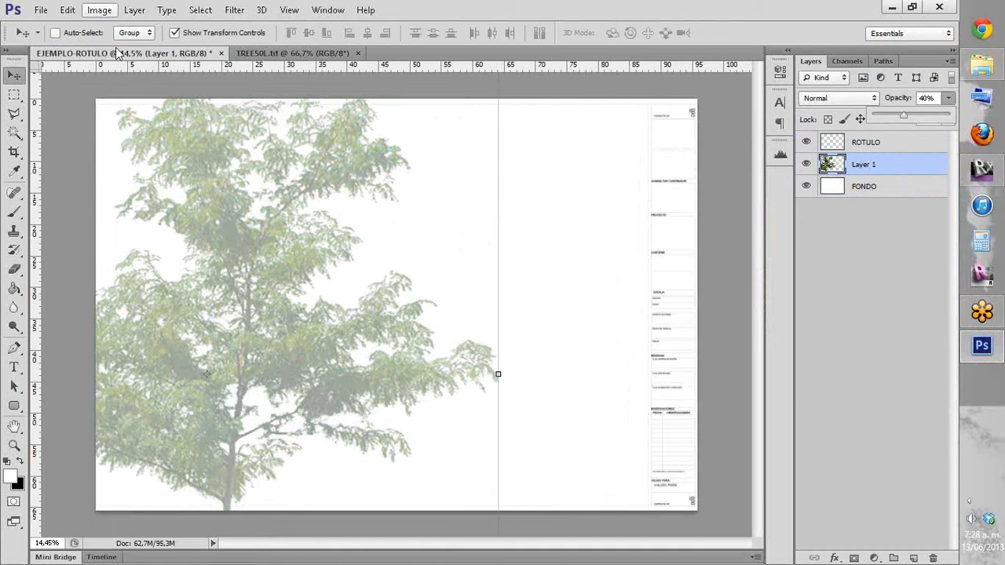
left_click(99, 10)
mouse_move(120, 47)
left_click(384, 62)
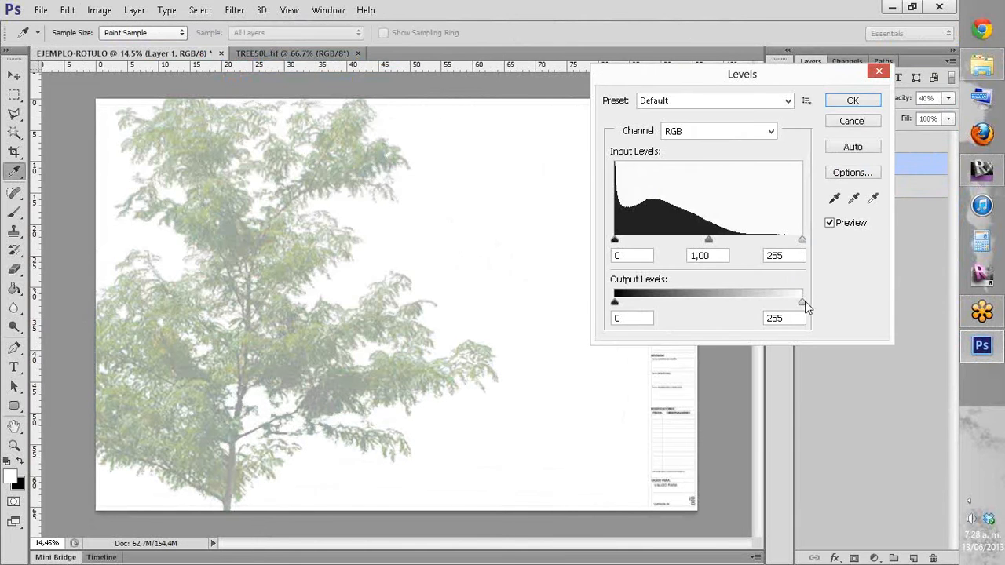
left_click_drag(802, 302, 597, 300)
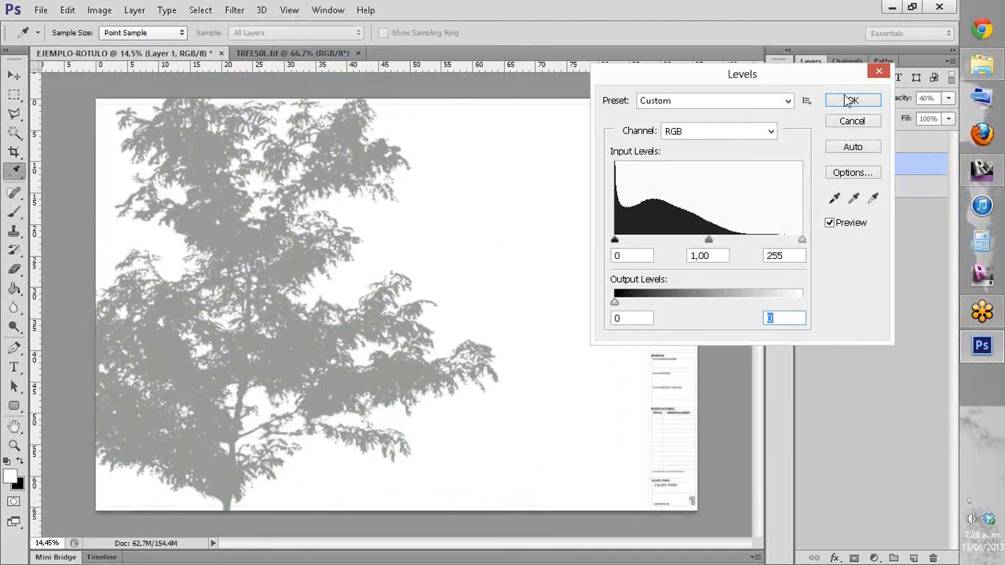
left_click(851, 100)
Step: Reduce the tree silhouette layer's opacity to 19%
left_click(949, 98)
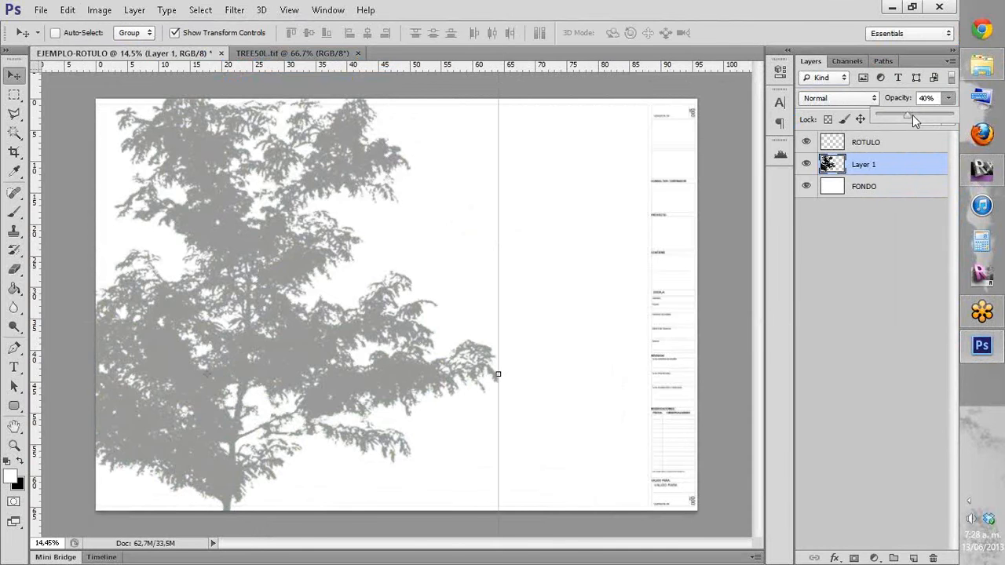
left_click_drag(898, 114, 891, 119)
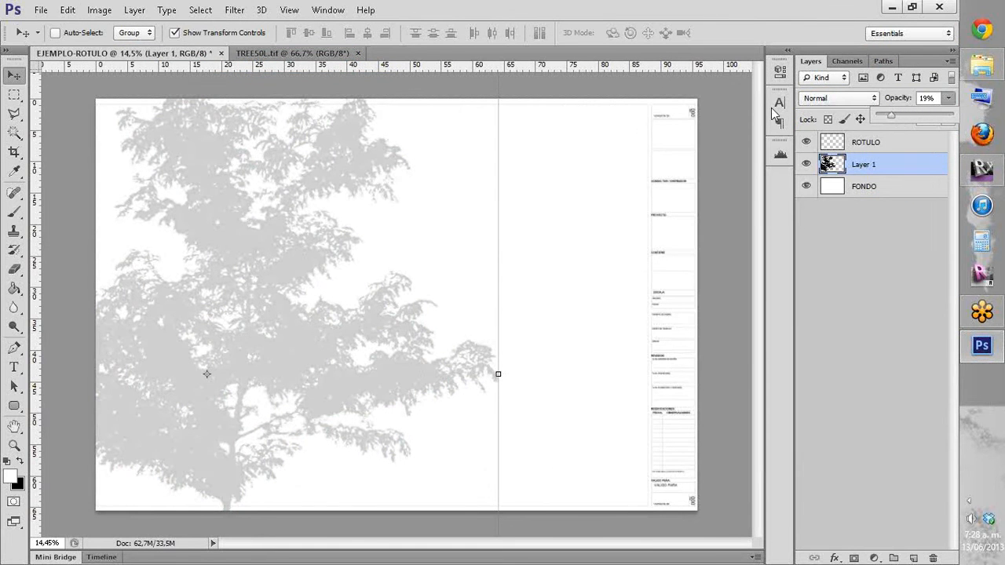
Step: Examine the edges of the enlarged tree silhouette up close and check how it sits on the sheet
left_click(16, 96)
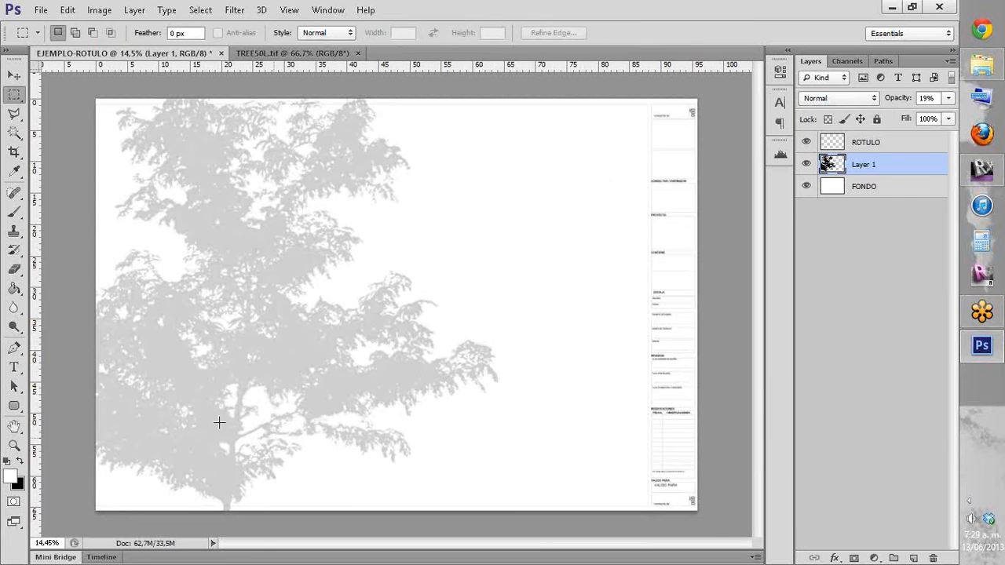
scroll(267, 396, "up", 3)
scroll(259, 314, "up", 6)
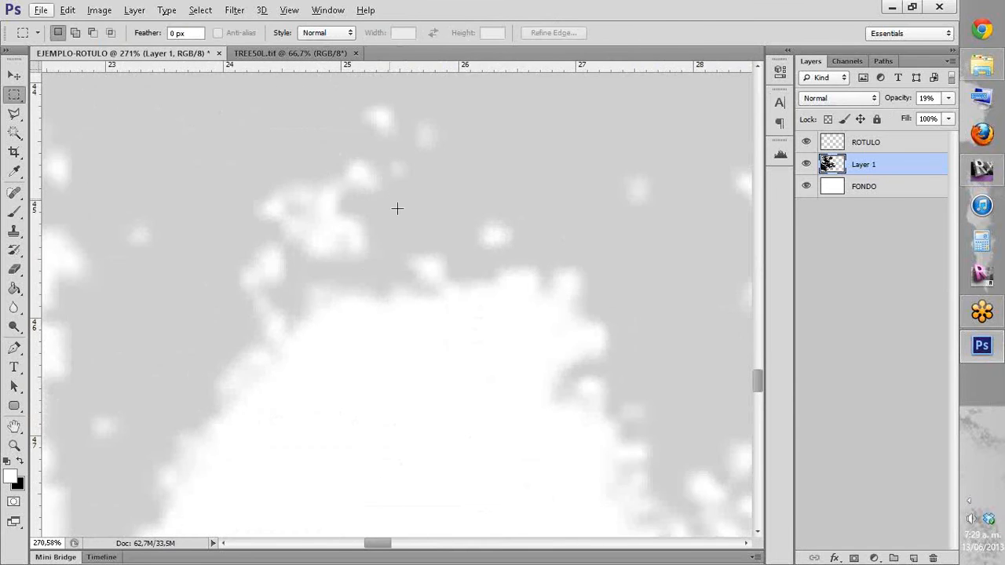
scroll(546, 288, "down", 2)
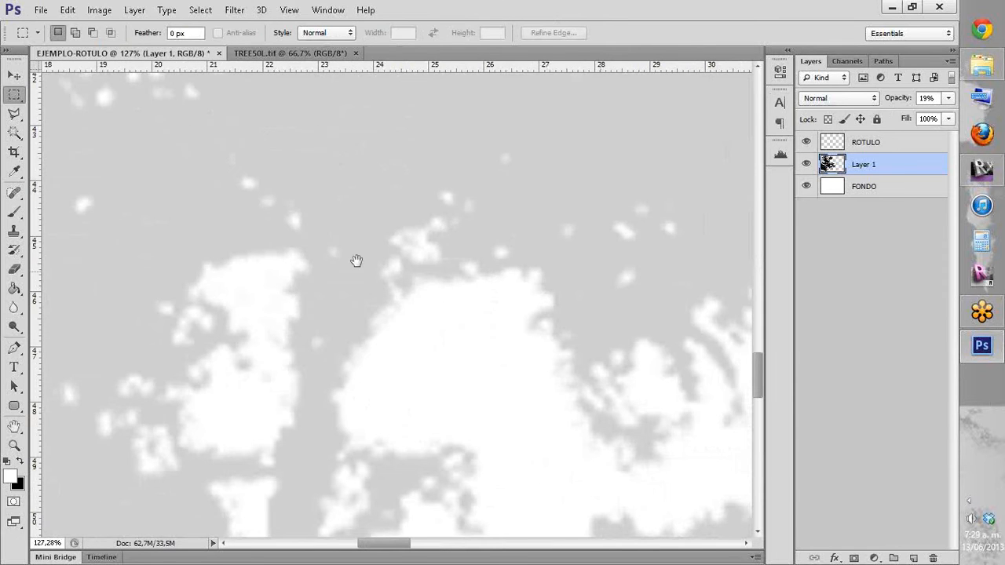
scroll(444, 156, "down", 4)
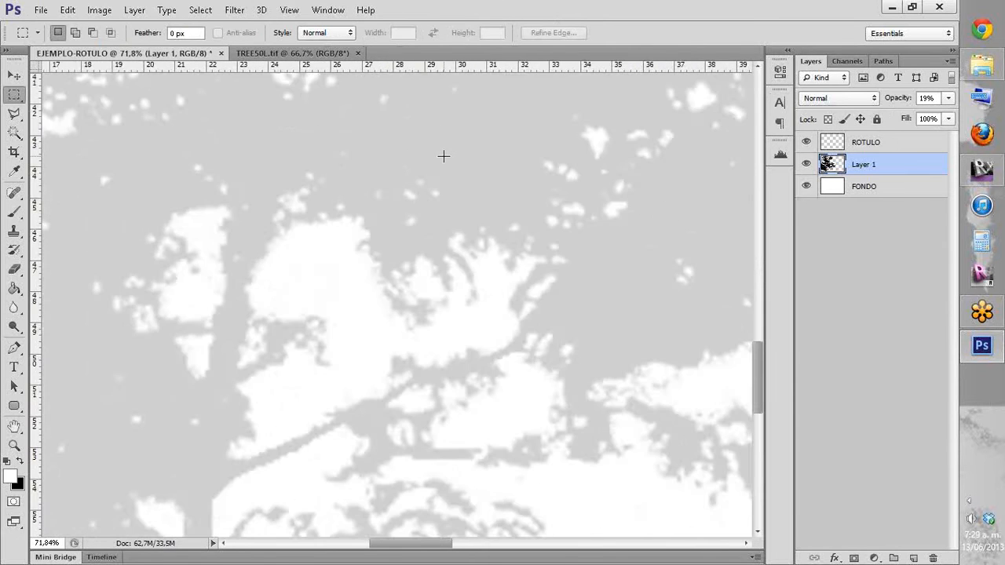
scroll(444, 155, "down", 2)
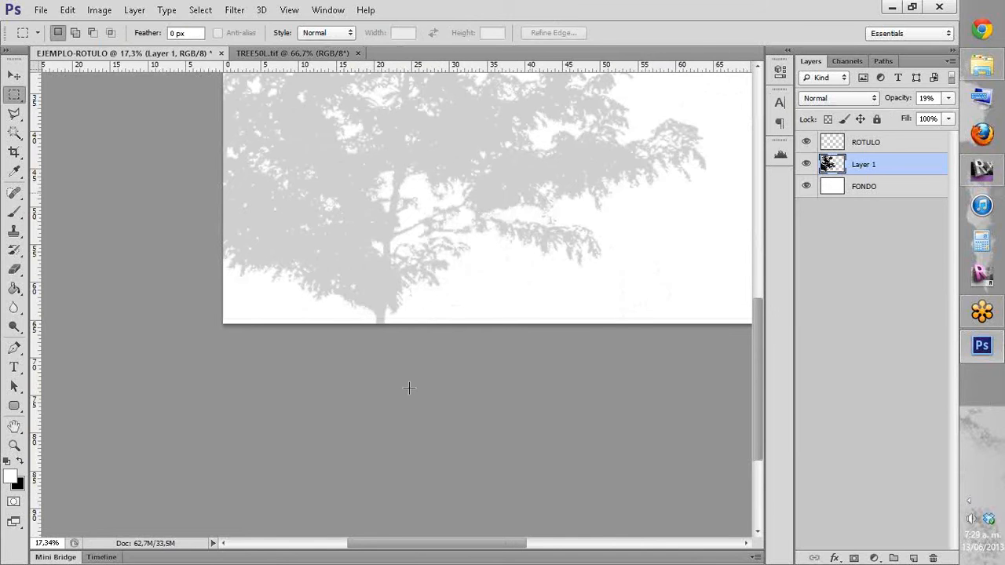
left_click_drag(600, 99, 501, 357)
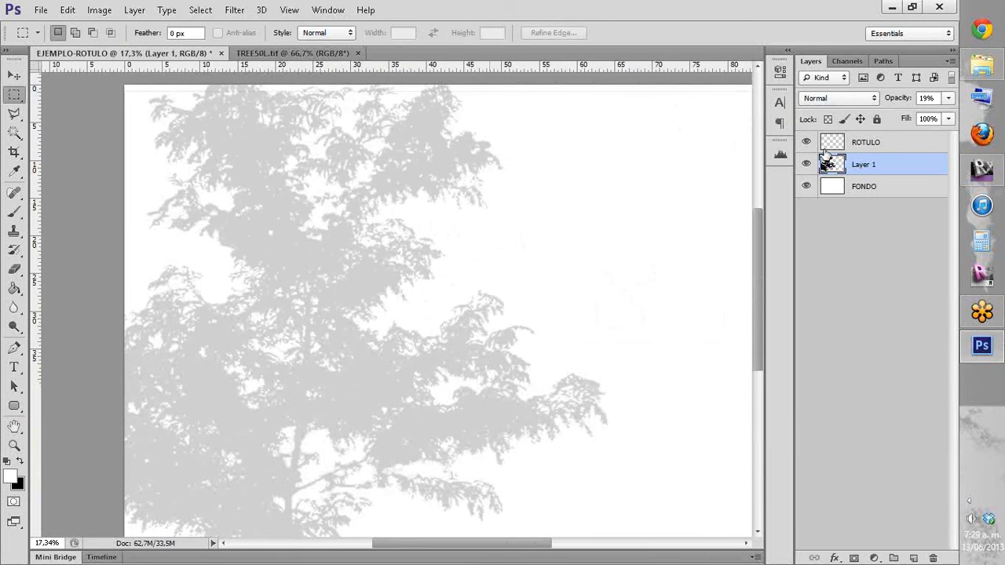
Step: Rename the tree silhouette layer to ARBOL FONDO
double_click(873, 168)
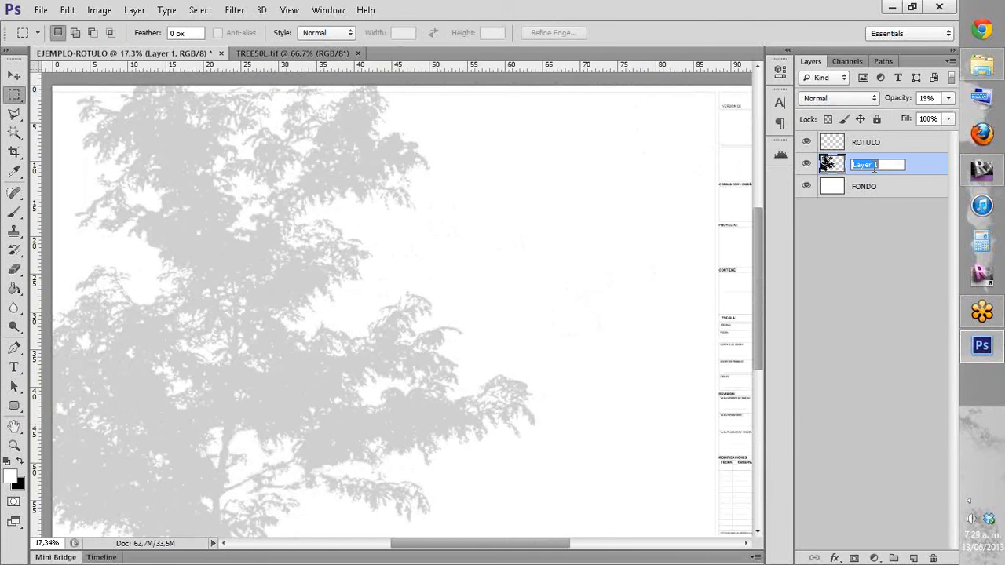
type("RBOL FONDO")
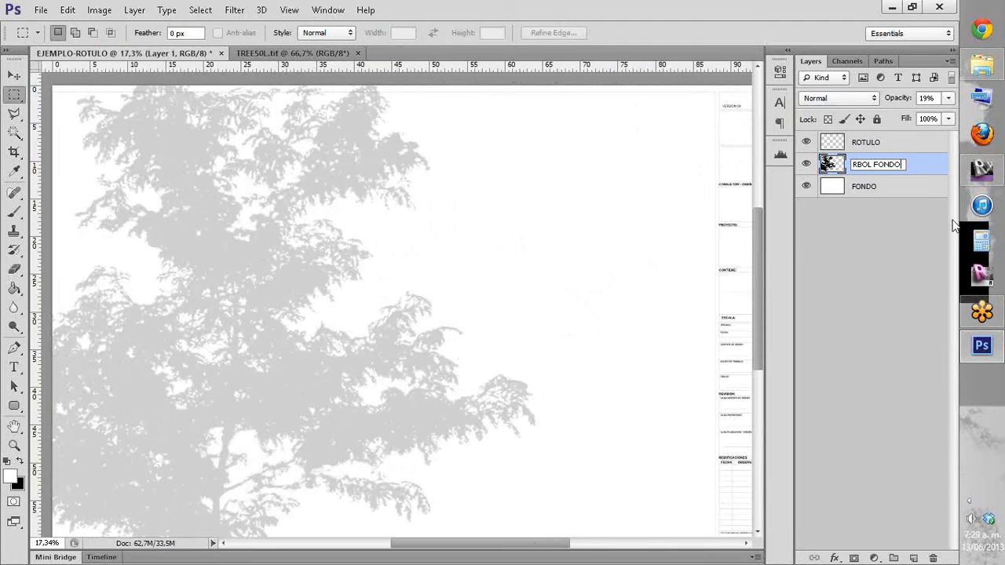
key("Return")
double_click(859, 165)
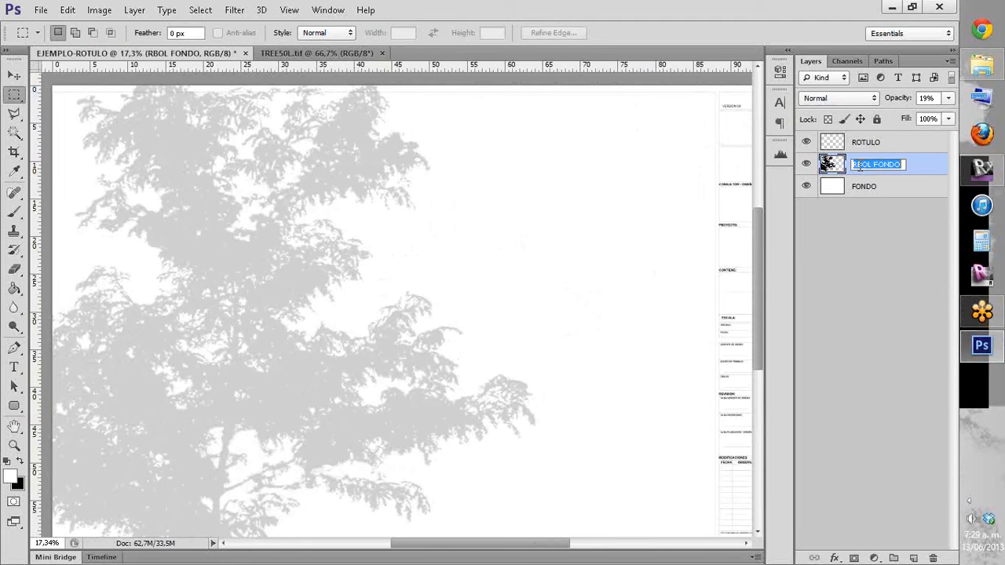
left_click(854, 164)
type("Á")
key("Return")
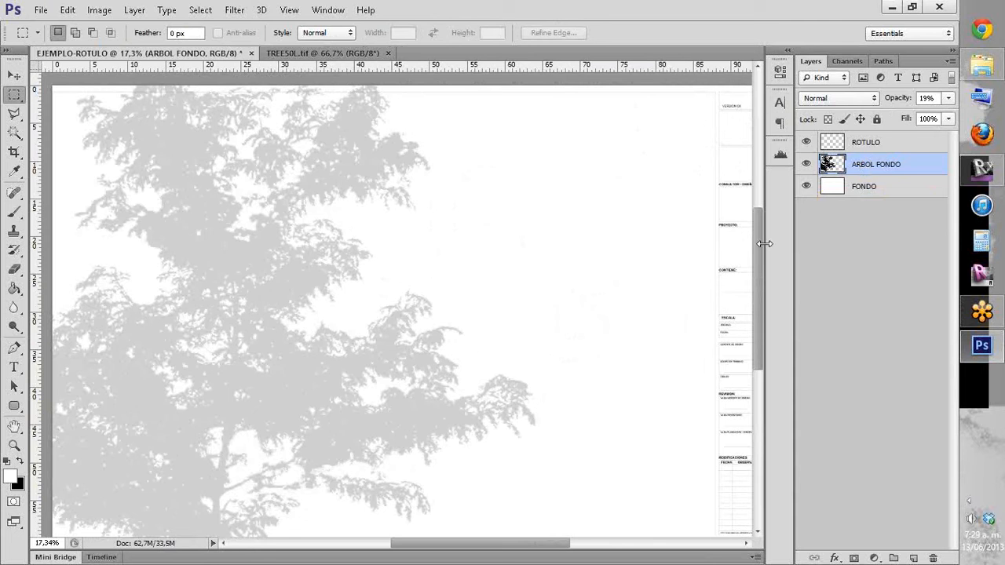
Step: Switch to Revit and close the Rendering dialog of the 3D view
left_click(981, 167)
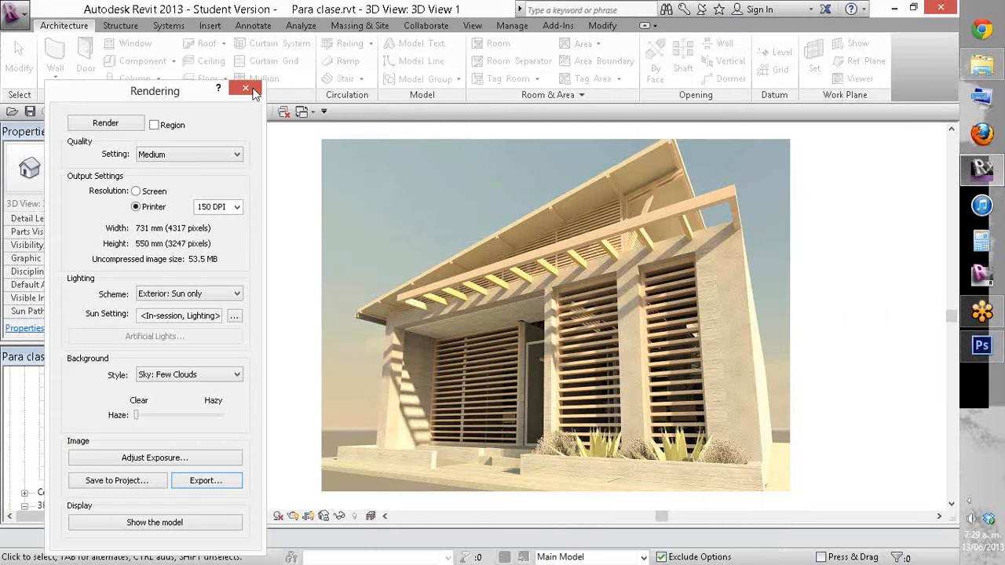
left_click(252, 90)
left_click(465, 202)
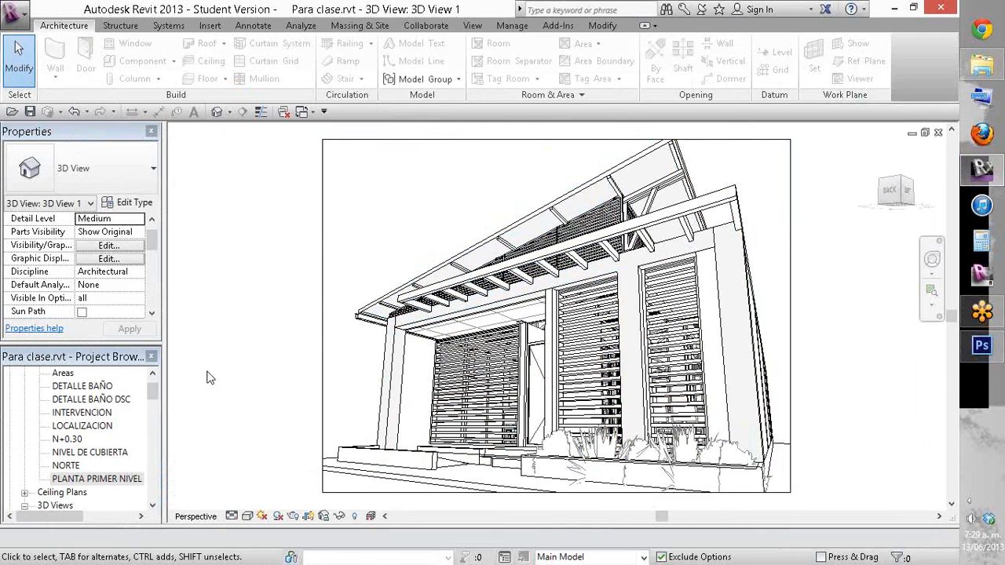
Step: Open sheet A101 - PLANTAS to look over its layout
left_click_drag(155, 397, 154, 464)
scroll(94, 447, "down", 8)
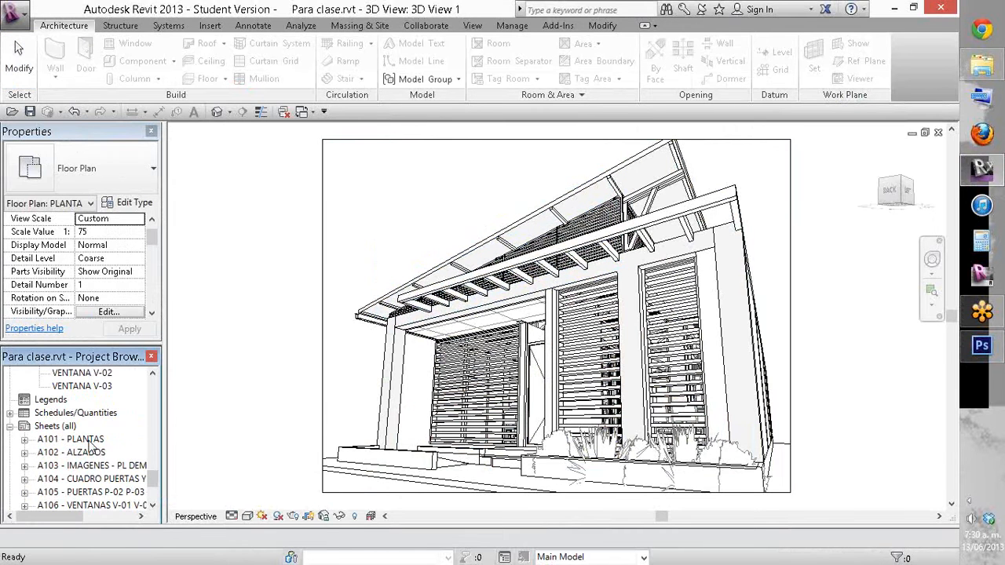
left_click(71, 440)
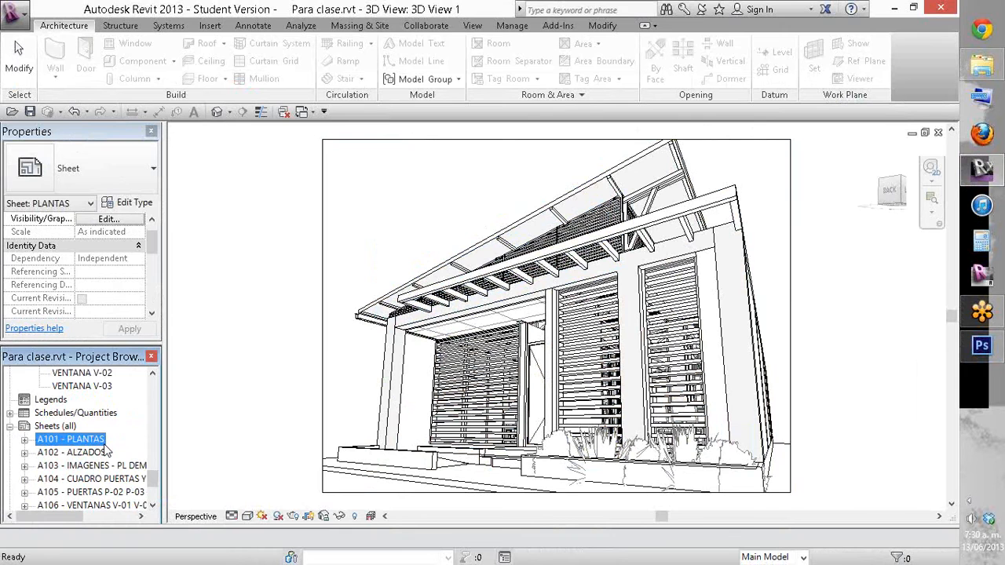
double_click(103, 443)
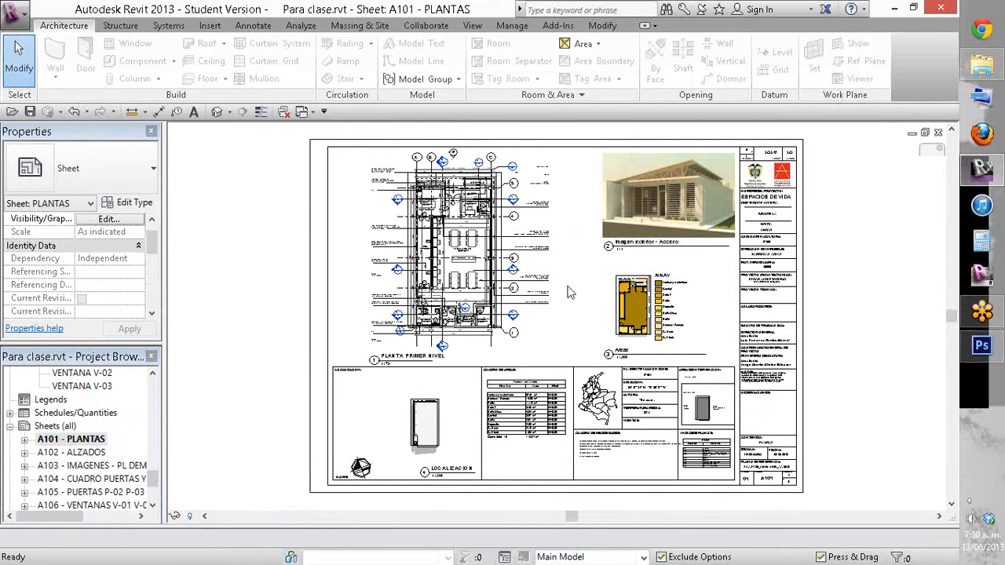
Step: Look over sheet A103 - IMAGENES - PL DEMOLICIONES and return to sheet A102 - ALZADOS
double_click(72, 453)
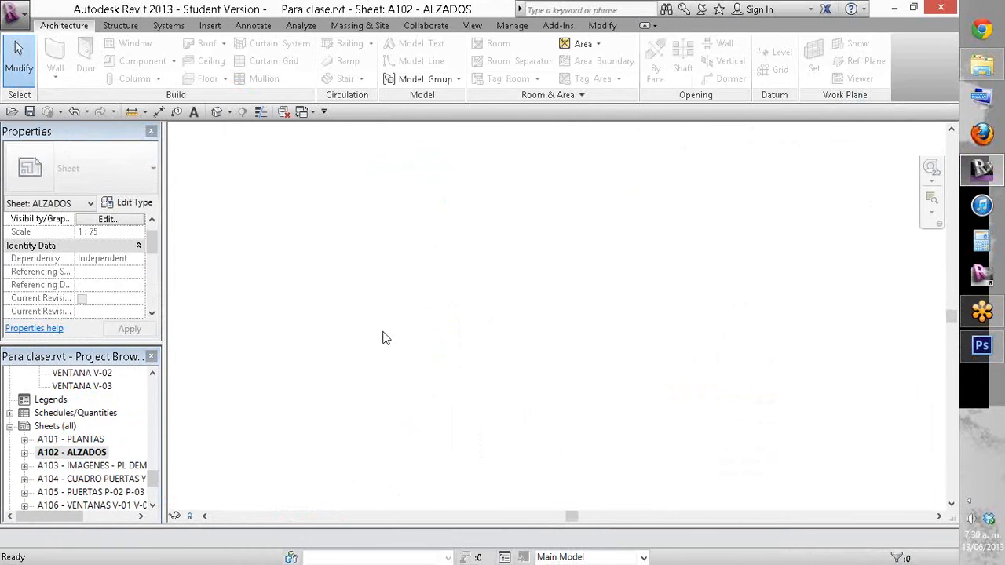
left_click(86, 479)
left_click(102, 467)
double_click(102, 469)
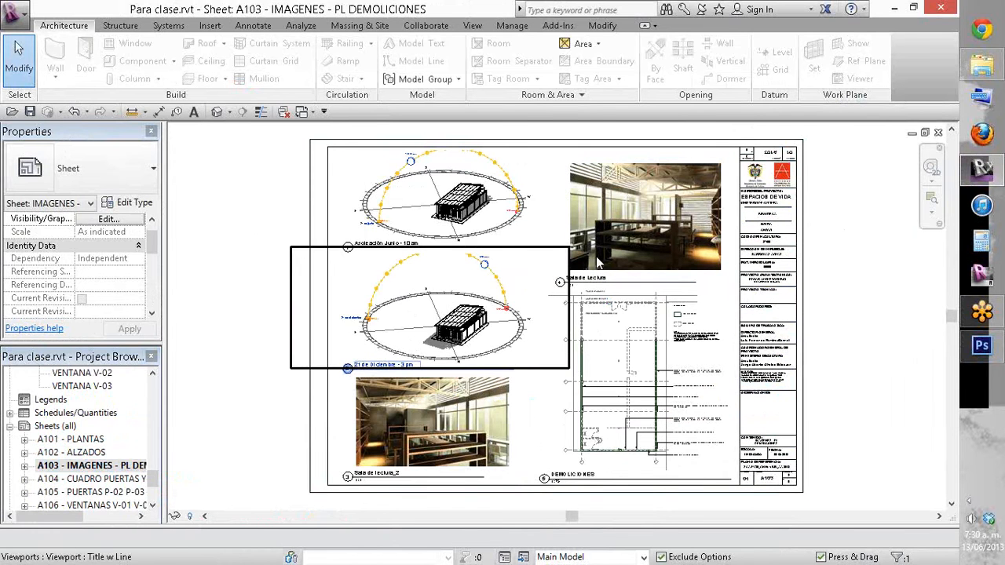
double_click(72, 452)
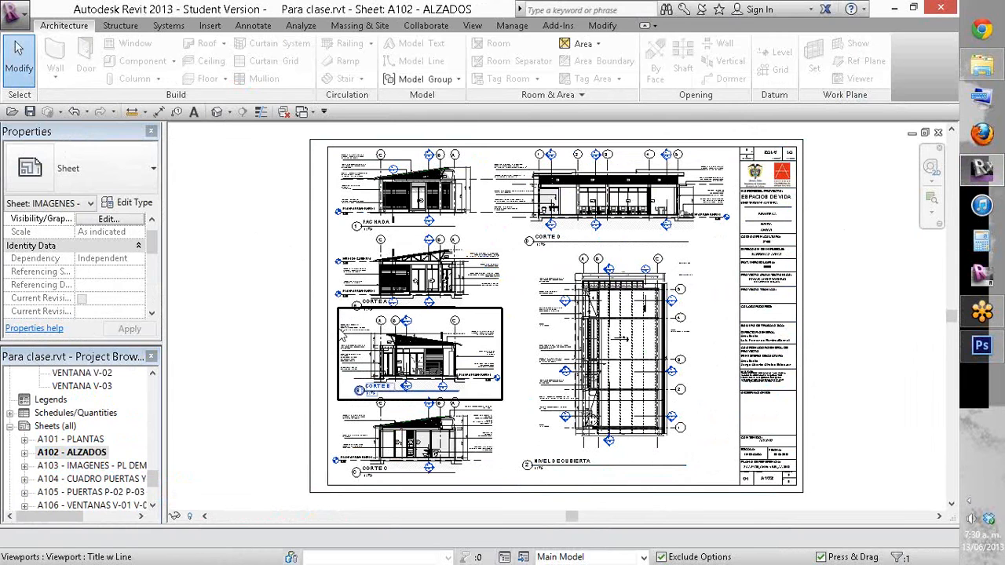
Step: Measure the width and height of the title block's outer border on the ALZADOS sheet
left_click(159, 487)
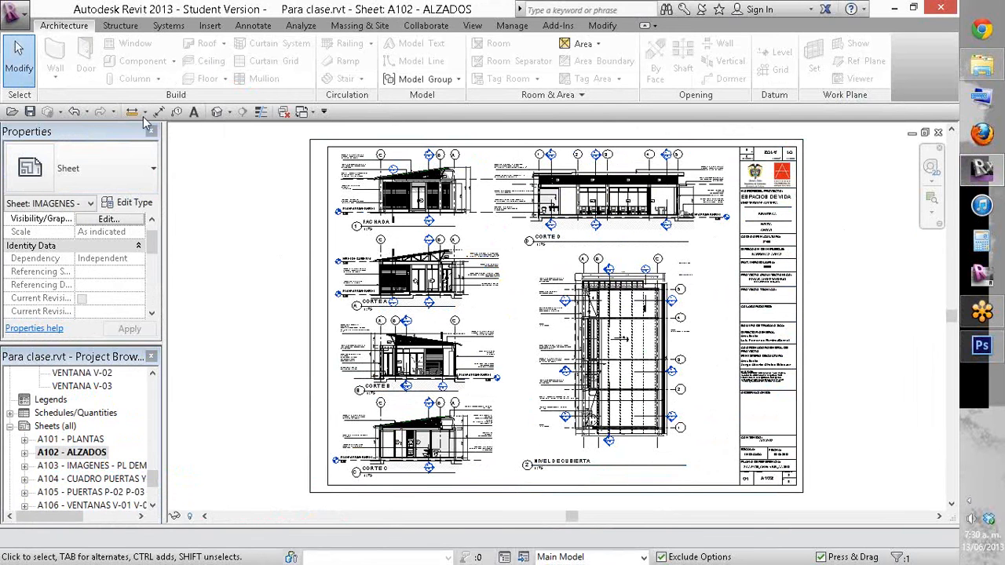
left_click(804, 142)
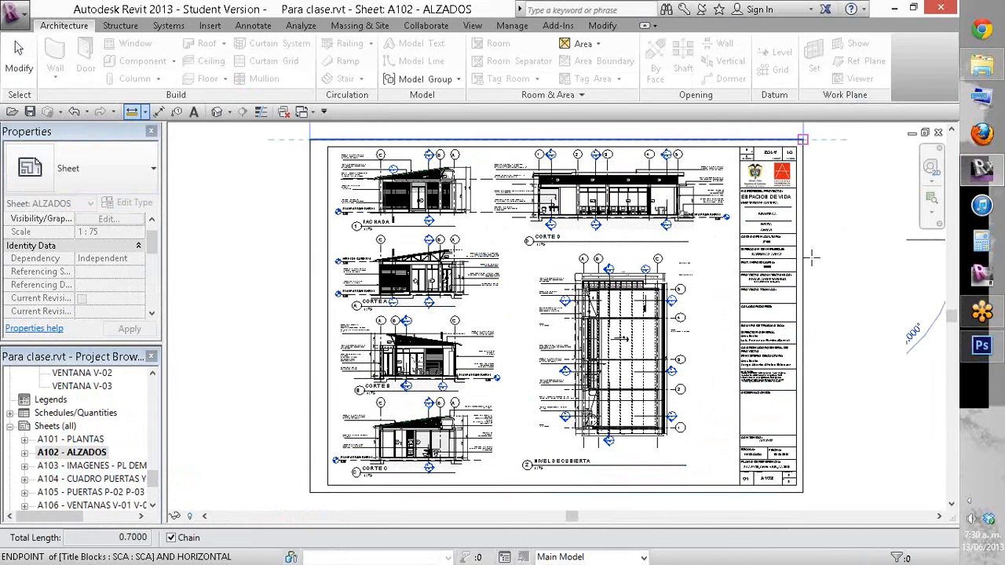
left_click_drag(812, 258, 820, 358)
left_click_drag(848, 448, 893, 296)
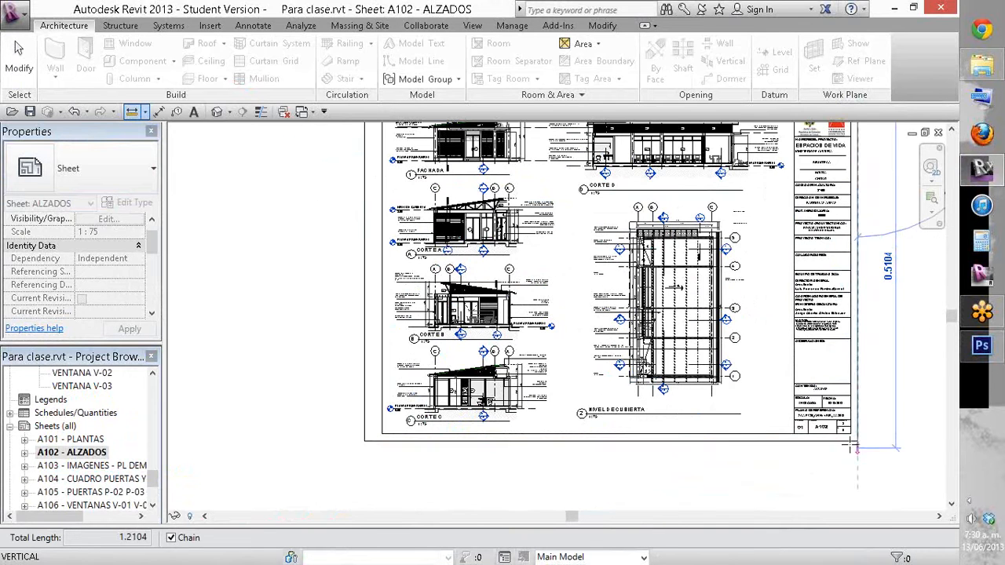
left_click(858, 442)
scroll(747, 339, "down", 1)
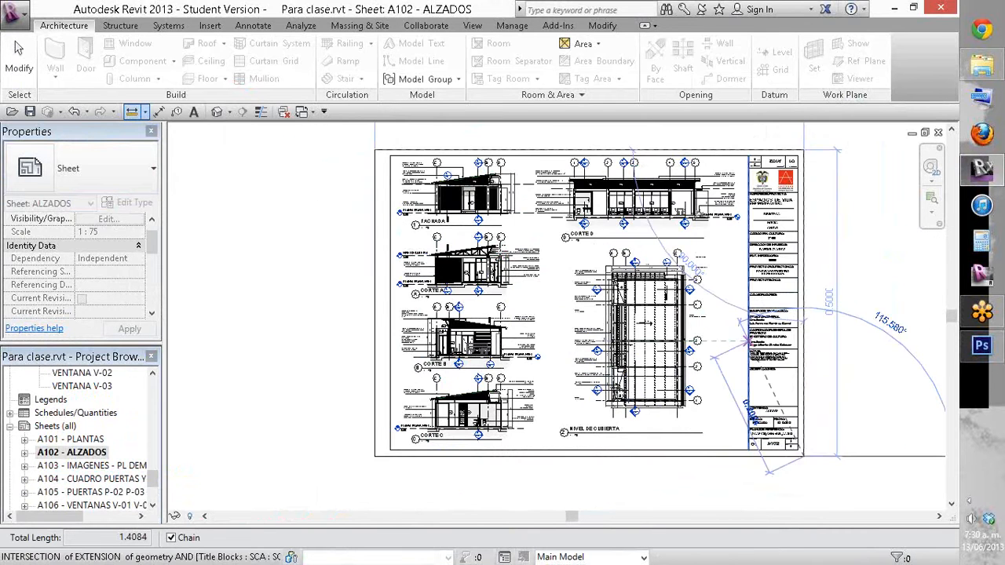
key("Escape")
key("Escape")
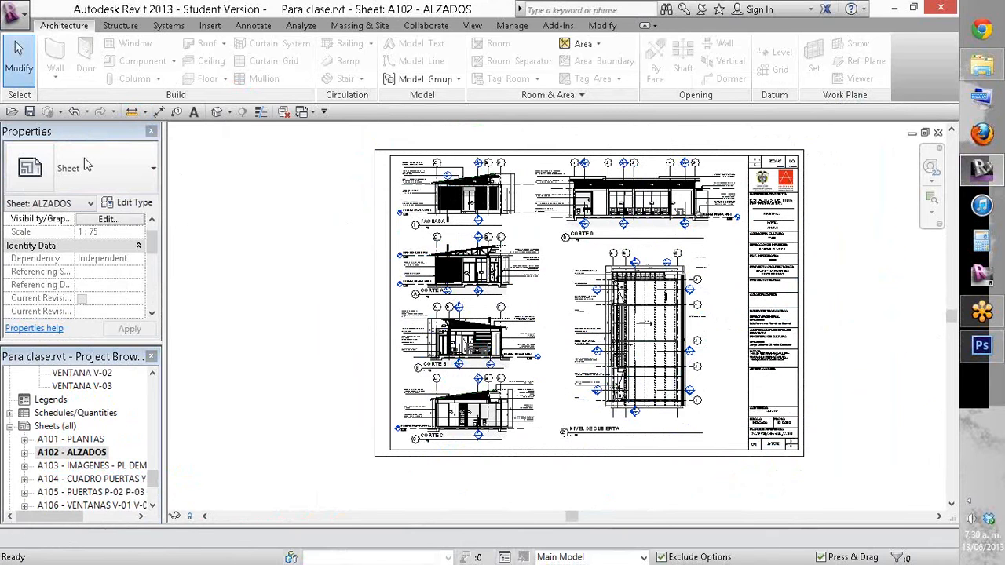
Step: Start printing the ALZADOS sheet and choose PrimoPDF as the printer
left_click(14, 14)
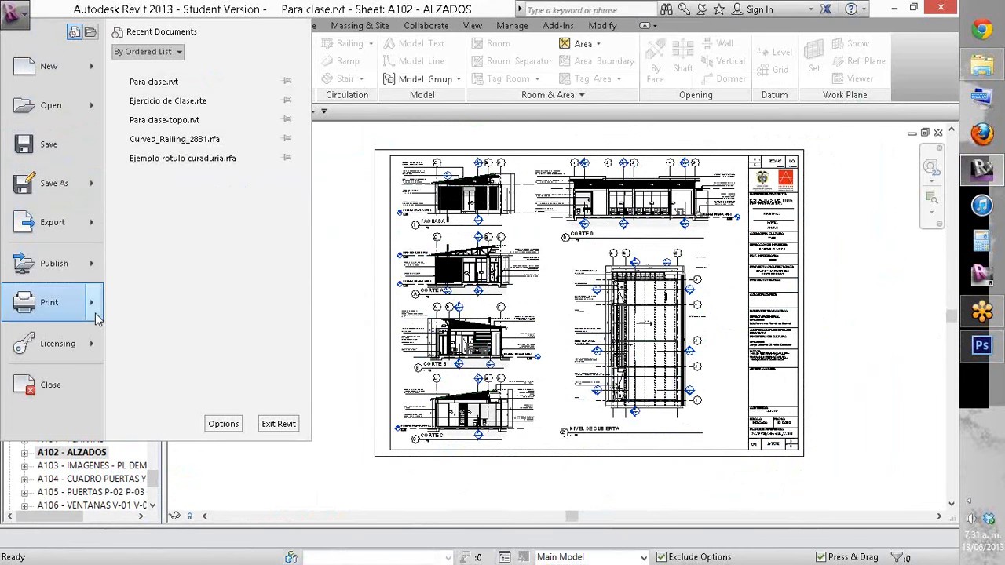
mouse_move(95, 312)
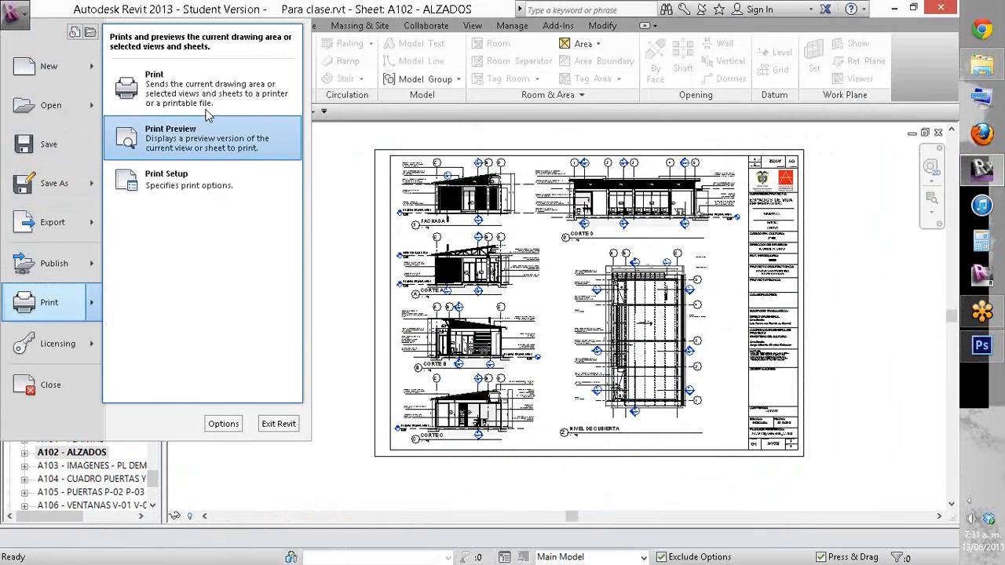
left_click(205, 98)
left_click(579, 311)
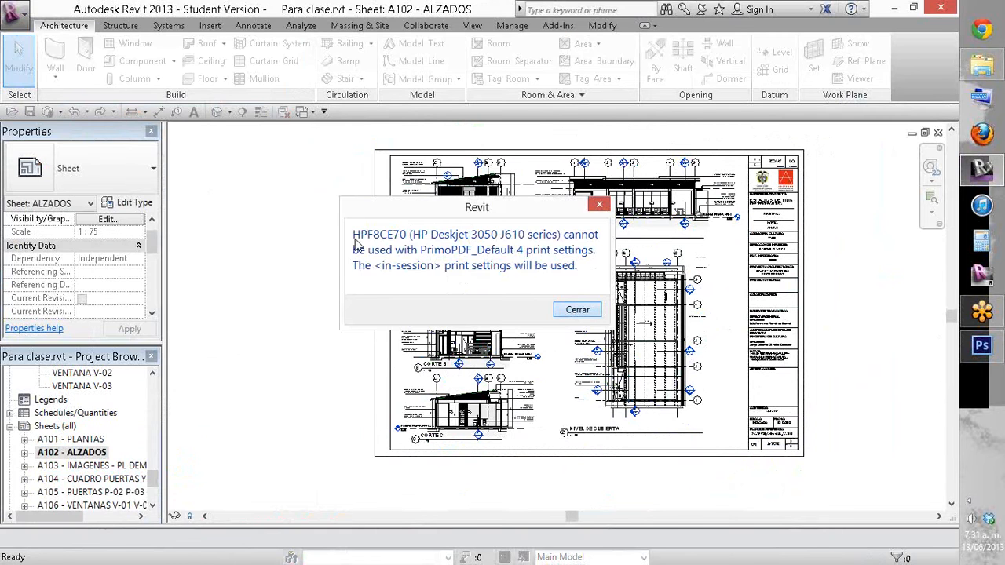
left_click(318, 80)
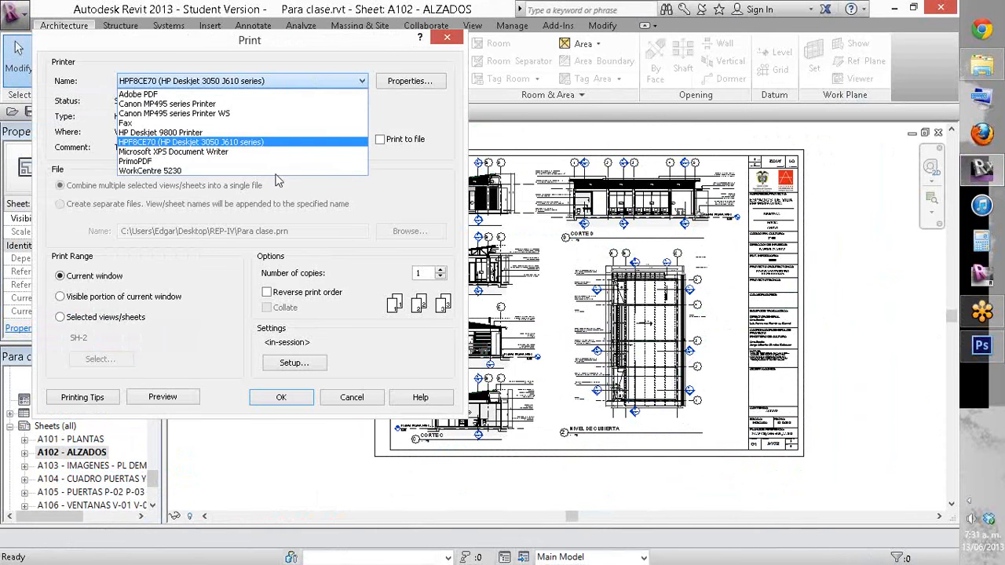
left_click(201, 160)
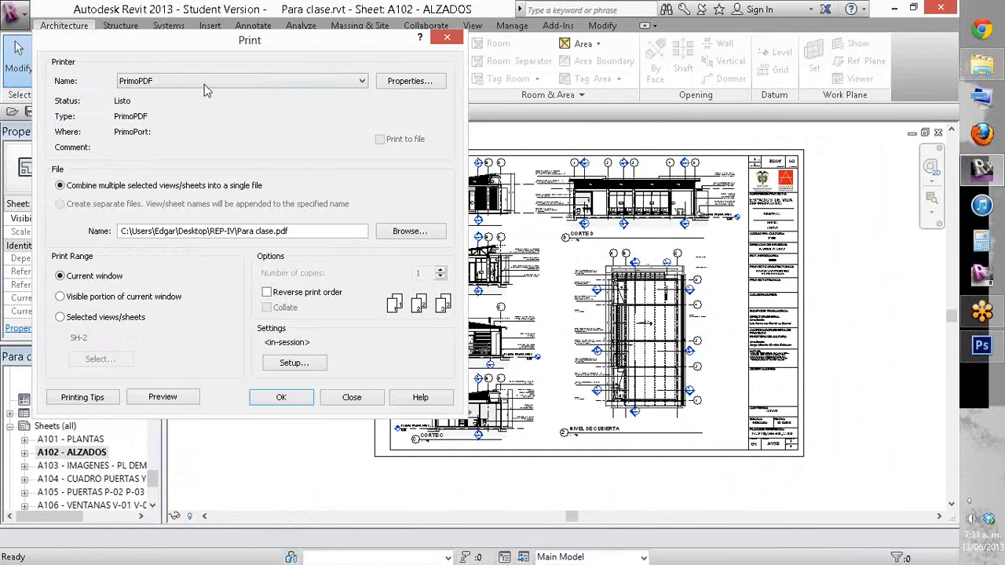
Step: Define a custom PostScript page size for PrimoPDF, 520 mm wide and 720 mm high, in the printer's advanced options
left_click(429, 82)
left_click(359, 343)
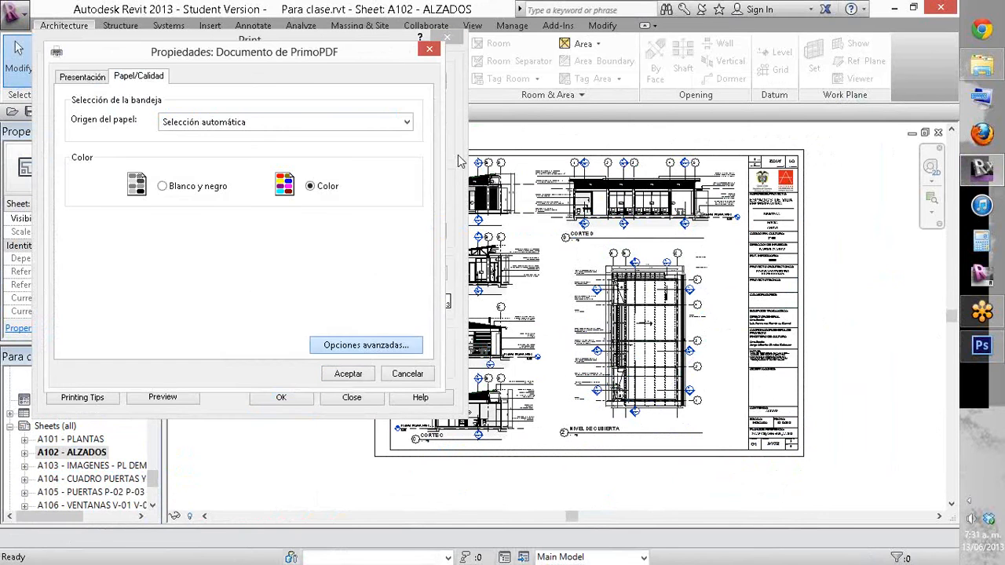
left_click(395, 105)
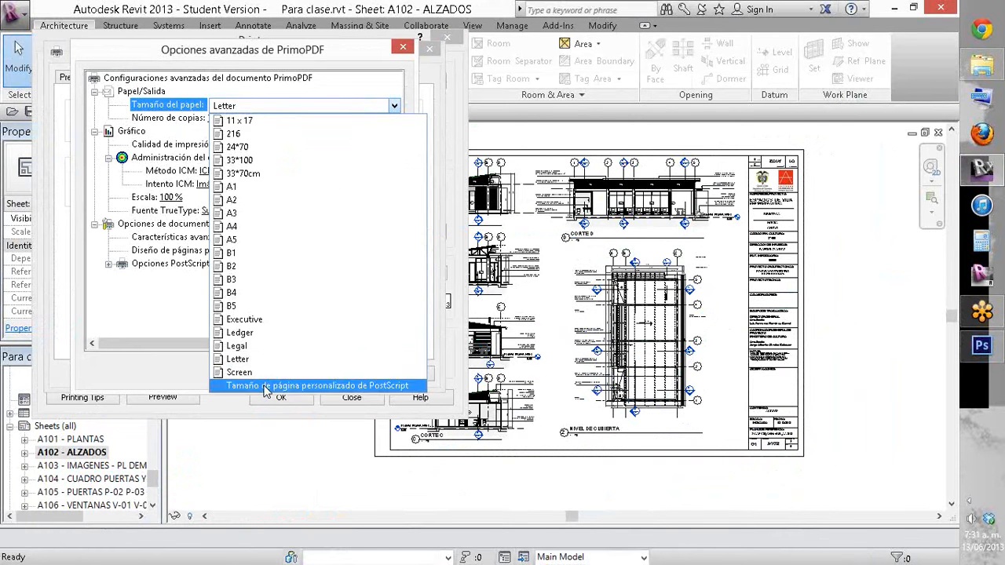
left_click(335, 385)
left_click(353, 170)
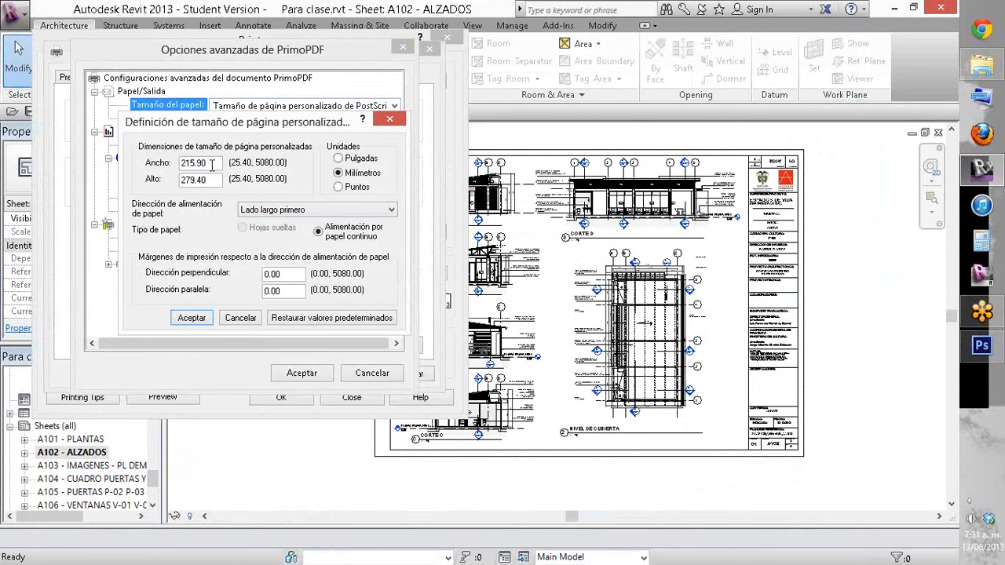
left_click_drag(208, 163, 113, 174)
type("520")
key("Tab")
type("720")
left_click(197, 317)
left_click(301, 372)
left_click(348, 374)
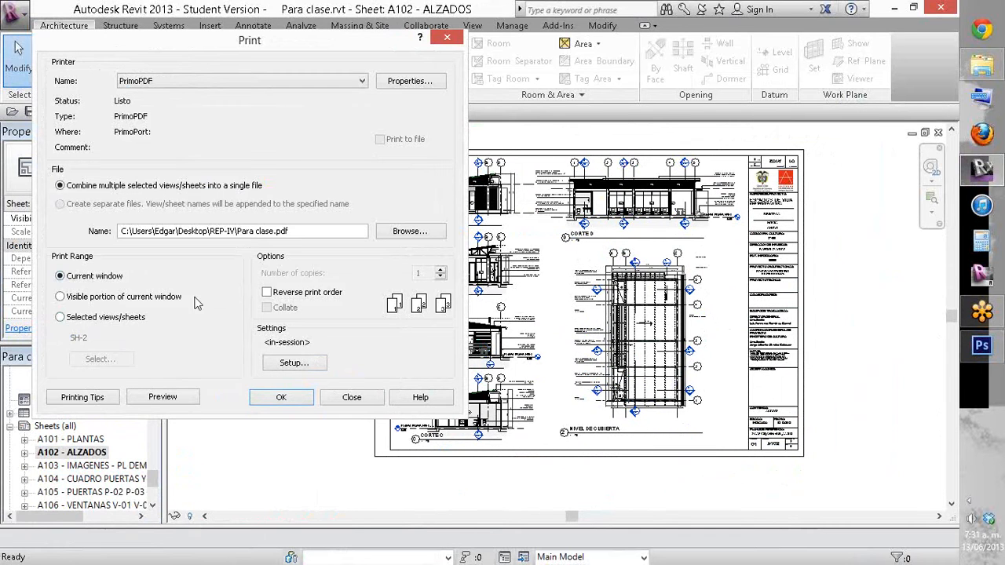
Step: Accept the print setup with the custom page size, landscape orientation and 100% zoom, and print the ALZADOS sheet, replacing the existing Para clase.pdf
left_click(295, 364)
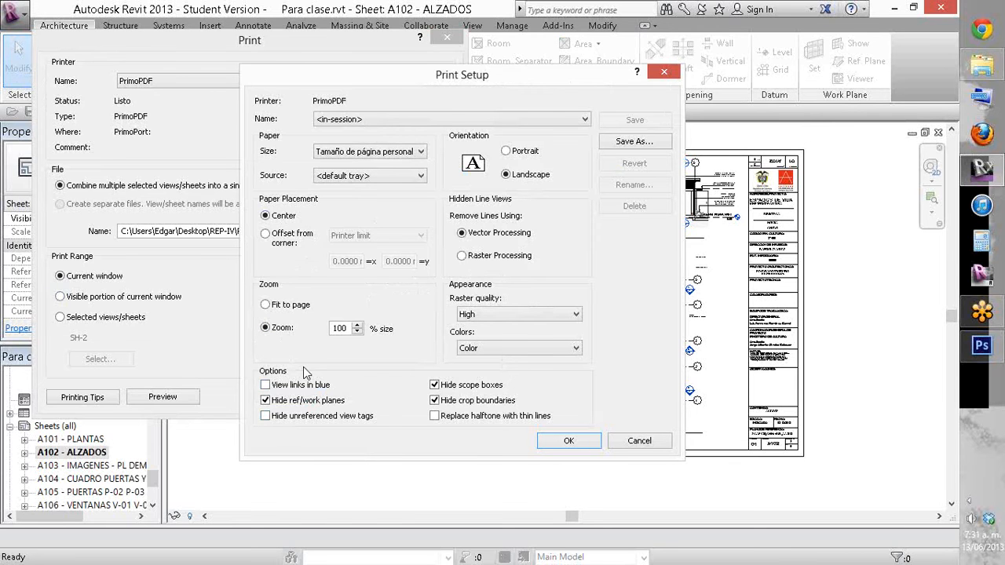
left_click(569, 441)
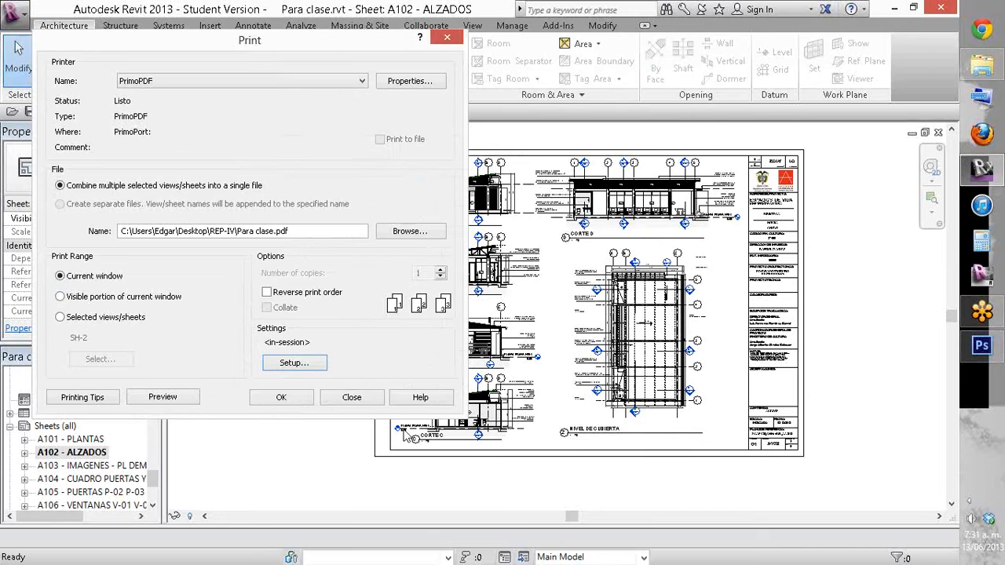
left_click(289, 400)
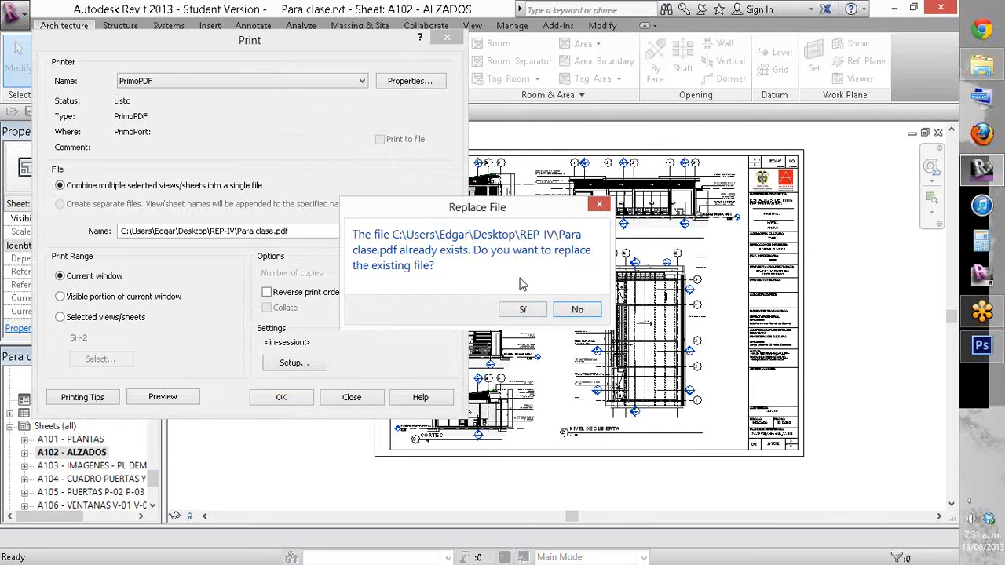
left_click(538, 311)
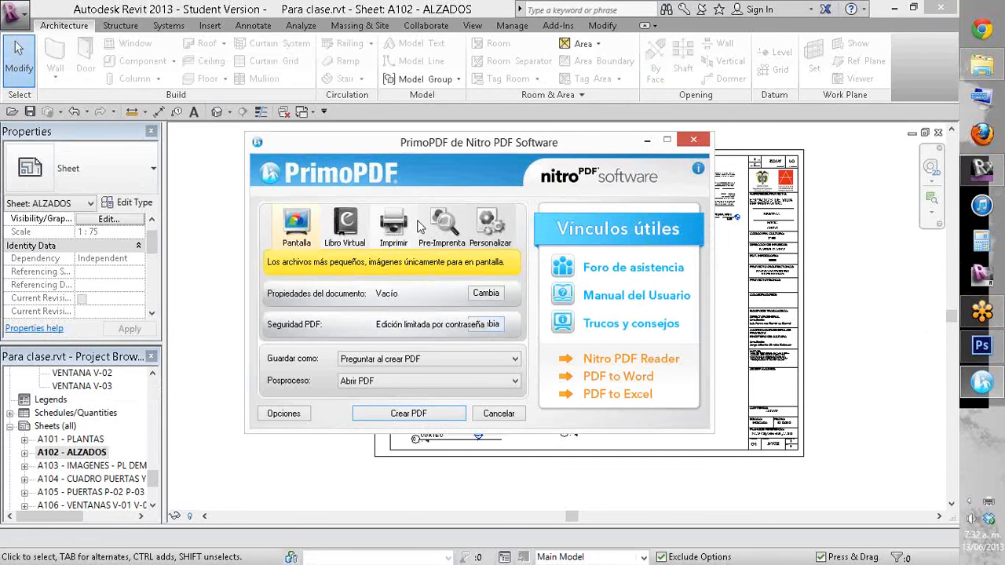
Step: Turn off PrimoPDF's password security and create the PDF as Para clase.pdf in the REP-IV folder, overwriting the existing file
left_click(485, 324)
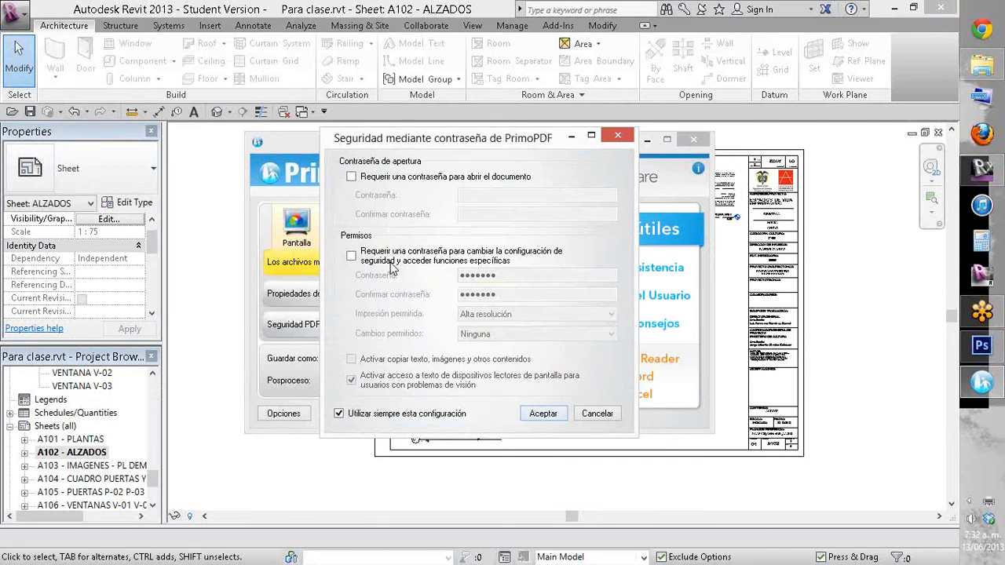
left_click(544, 414)
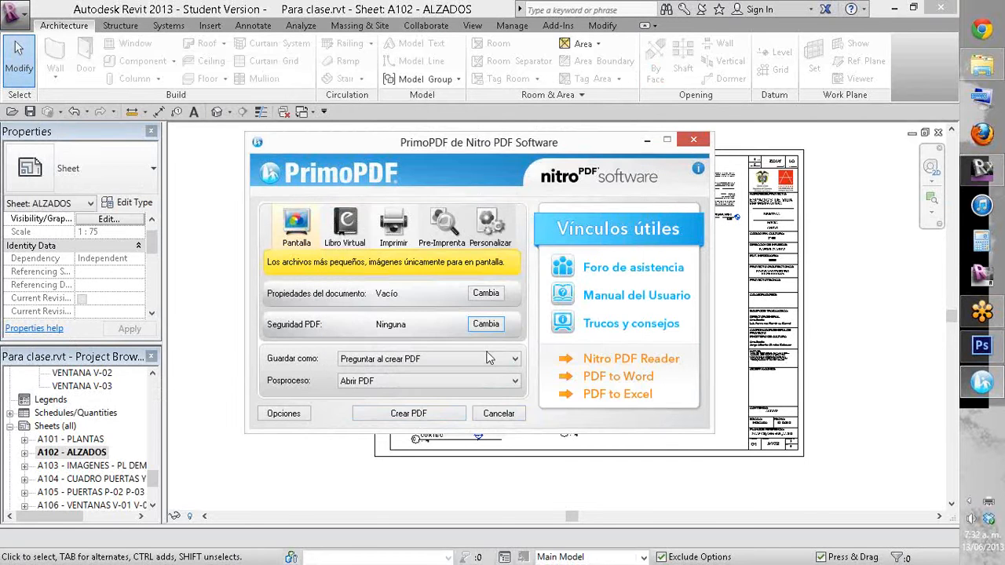
left_click(416, 417)
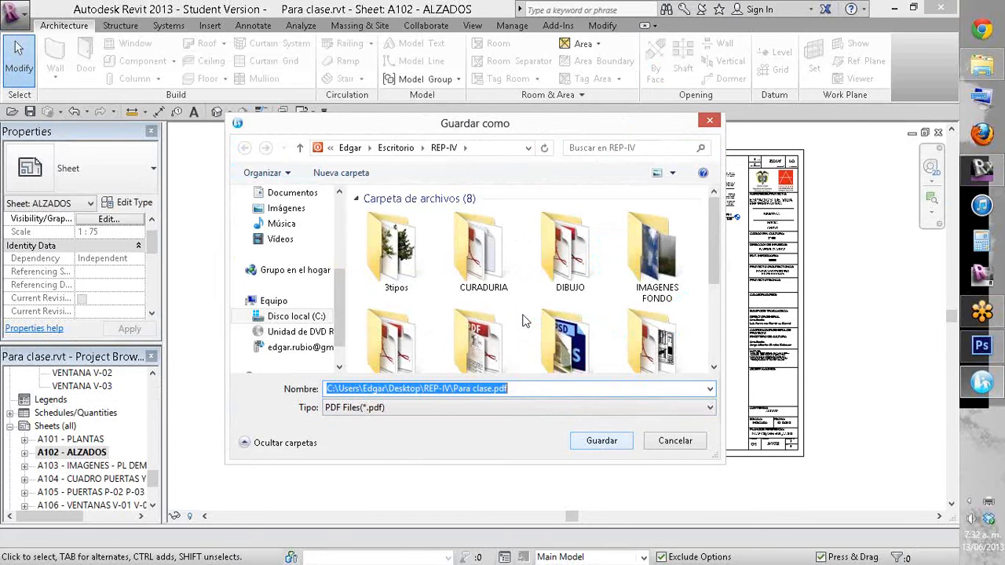
key("Return")
left_click(511, 311)
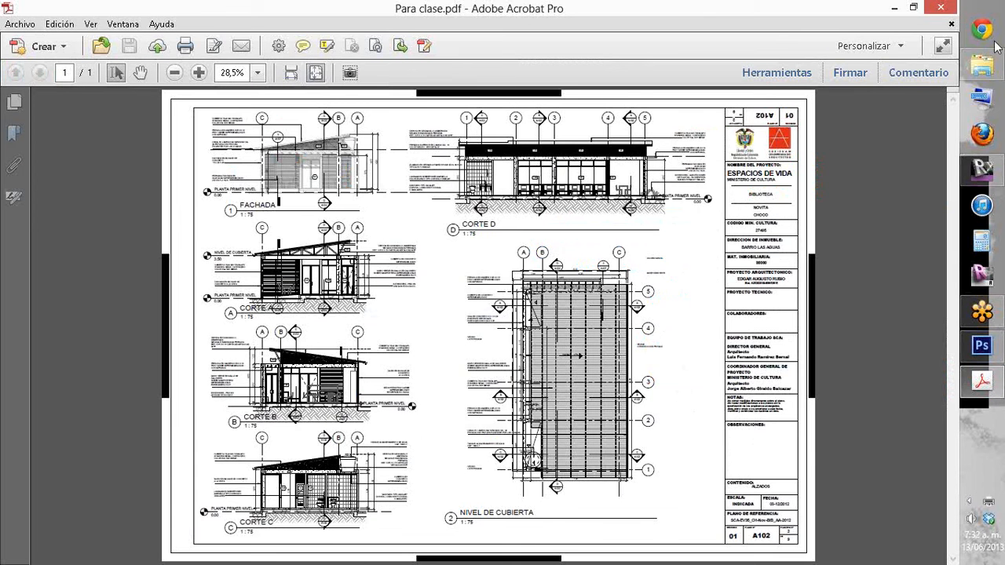
Step: Close the finished PDF and switch from Revit to the EJEMPLO-ROTULO document in Photoshop, with the whole sheet in view
left_click(945, 10)
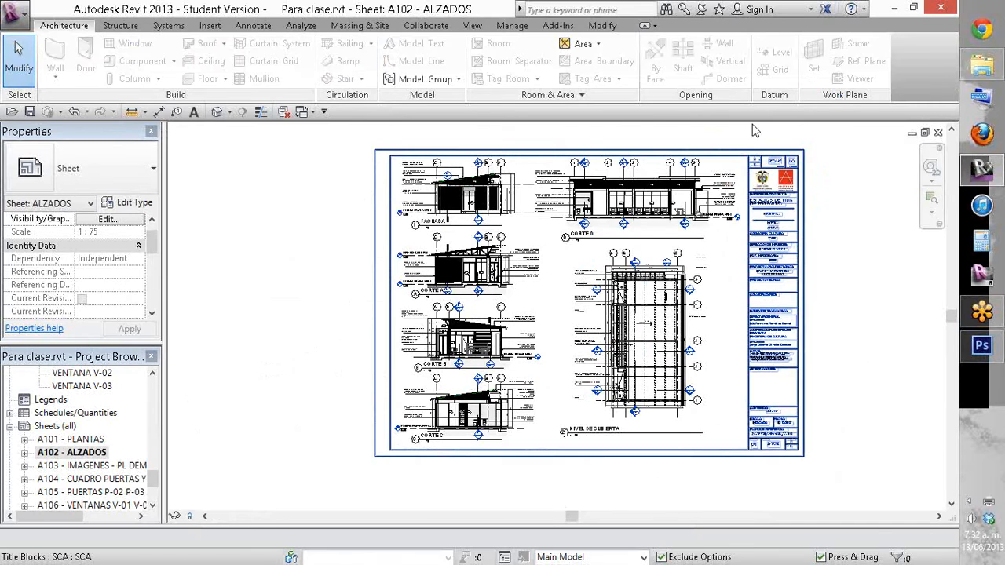
left_click(901, 7)
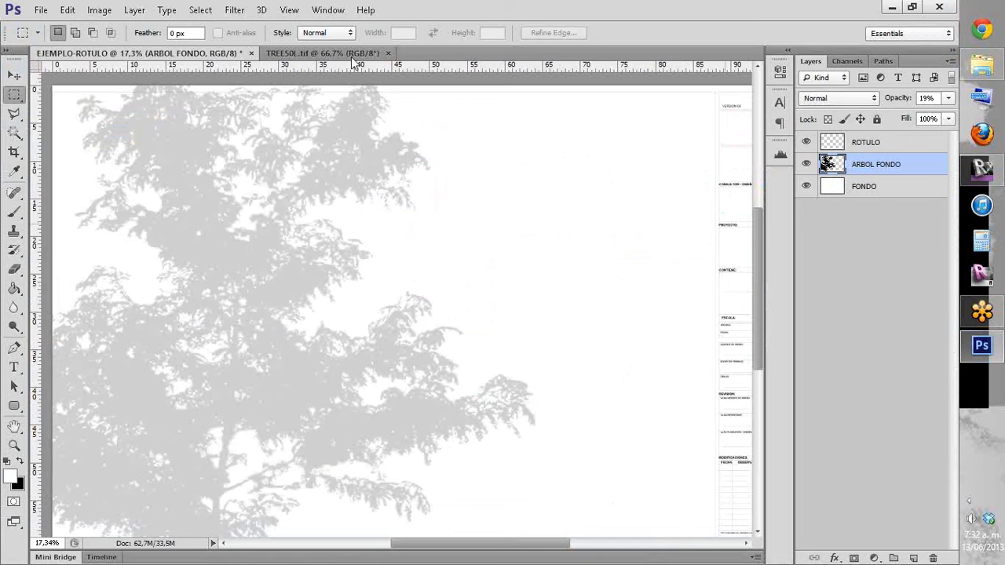
scroll(348, 204, "down", 2)
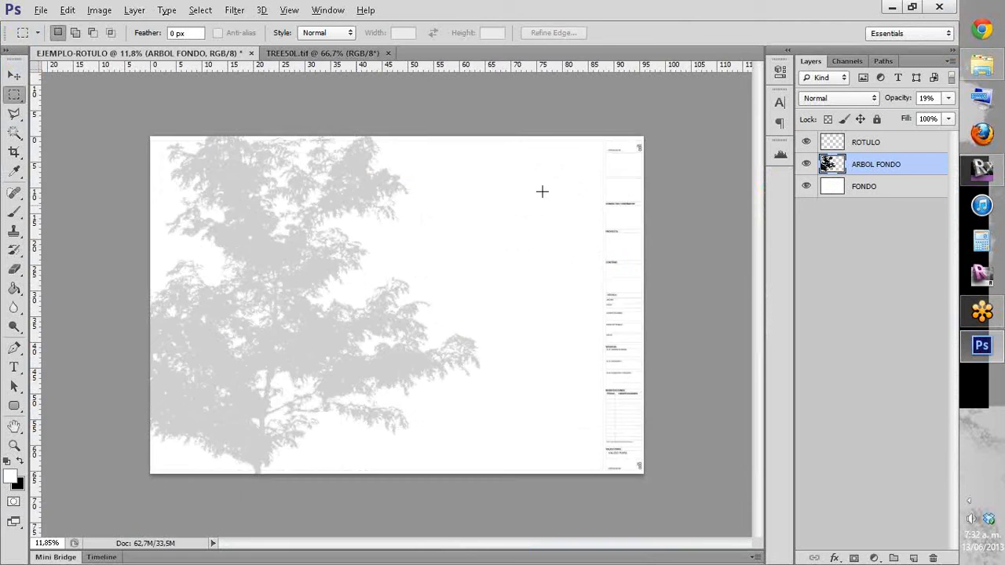
scroll(679, 218, "up", 1)
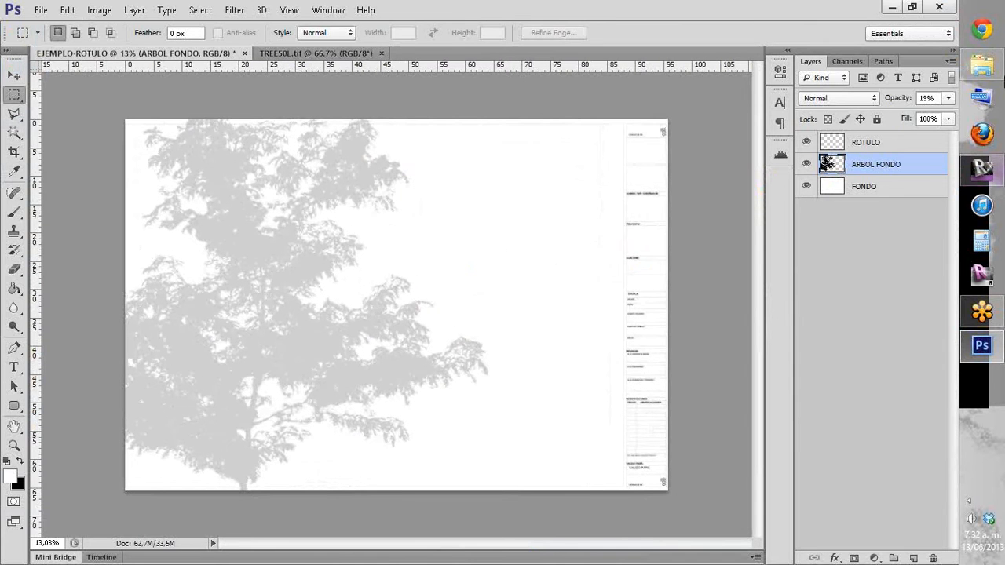
Step: Find IMAGEN EXTERIOR-GRAN FORMATO.tif in the REP-IV folder and open it as a separate document in Photoshop
left_click(997, 70)
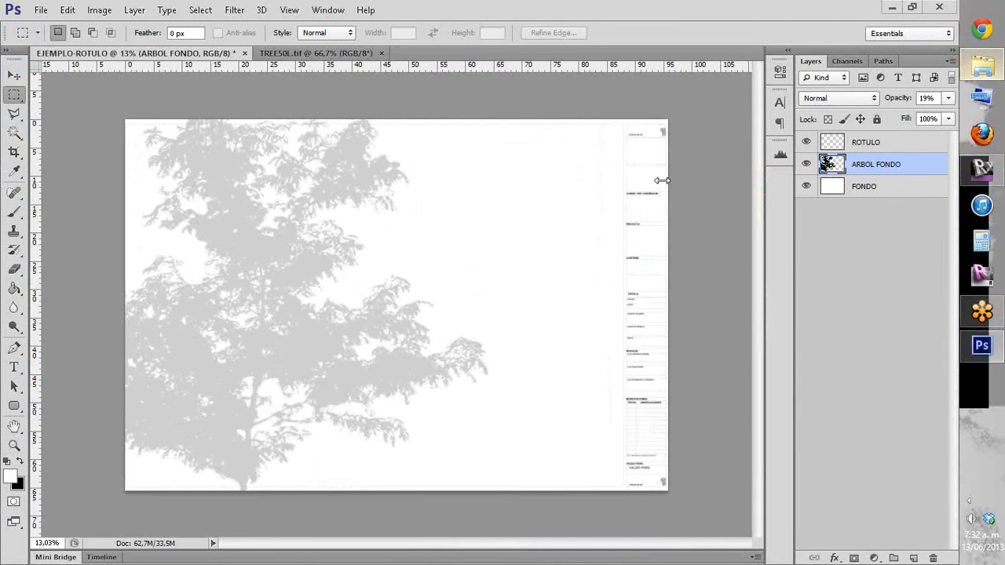
left_click(380, 195)
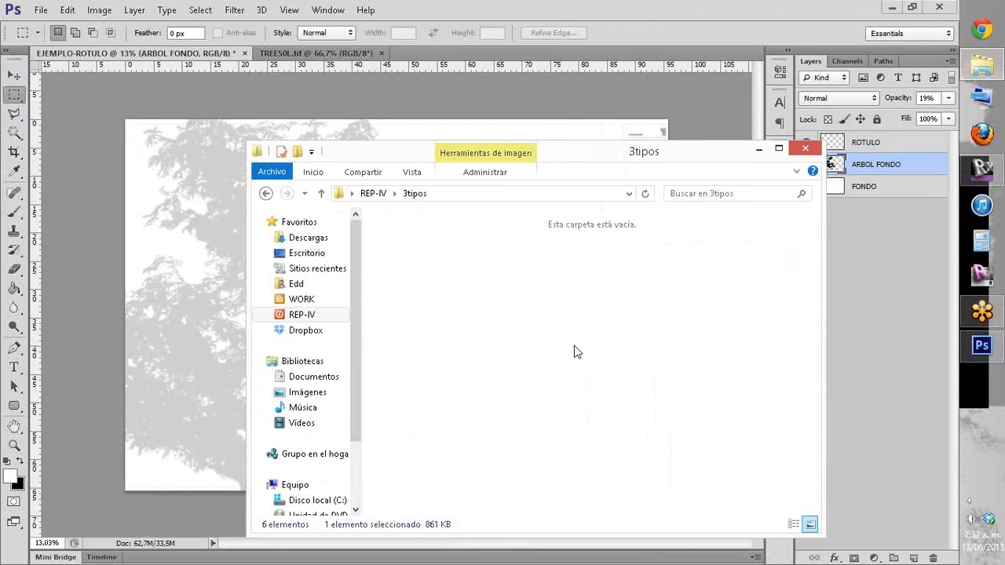
scroll(574, 346, "down", 10)
scroll(574, 347, "up", 5)
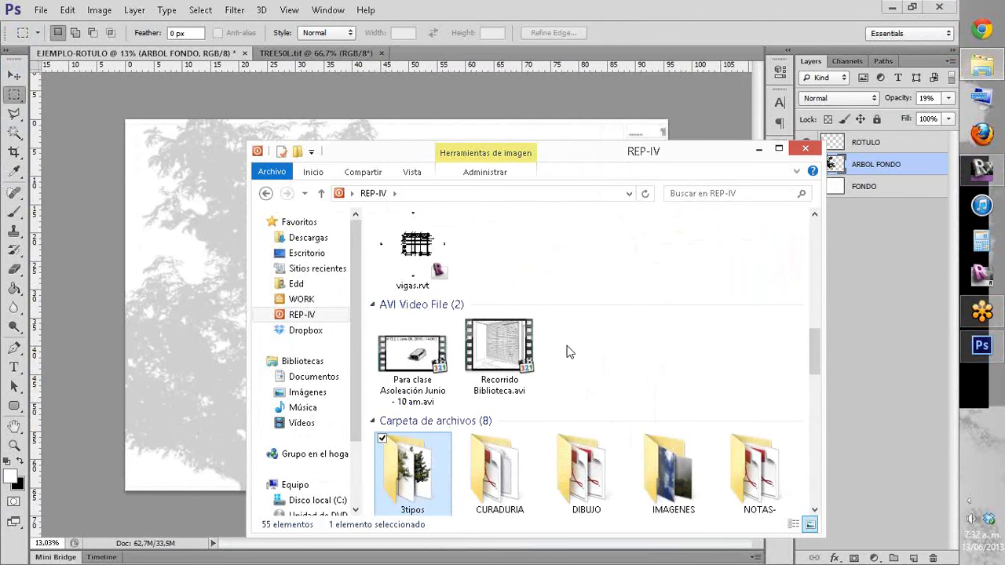
scroll(566, 330, "down", 3)
scroll(562, 308, "up", 5)
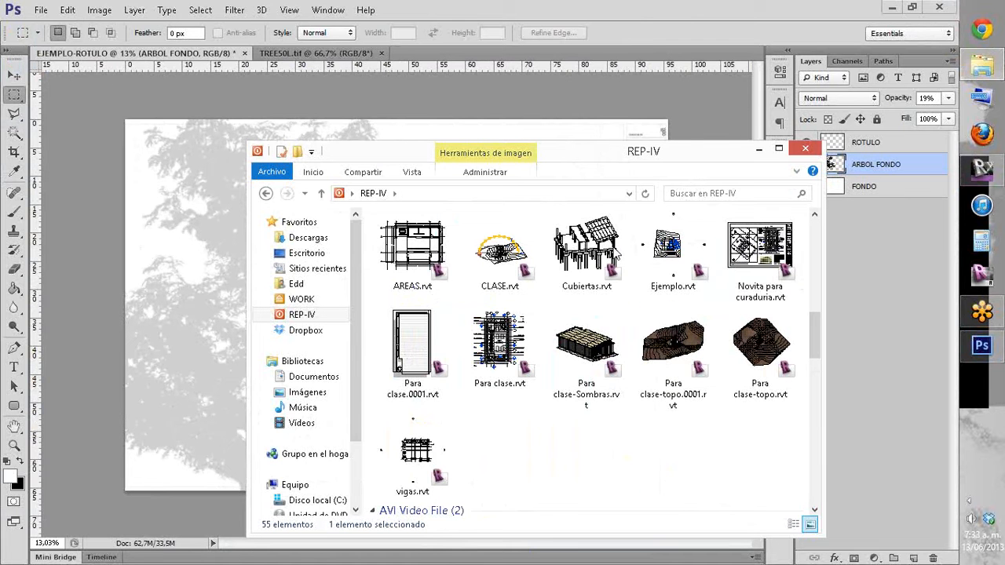
scroll(597, 263, "up", 5)
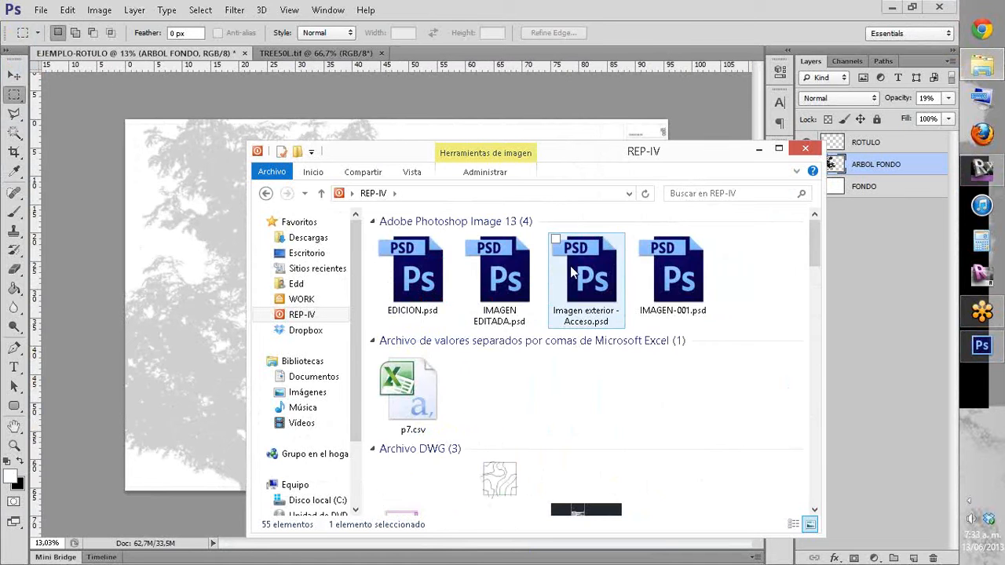
scroll(557, 279, "down", 5)
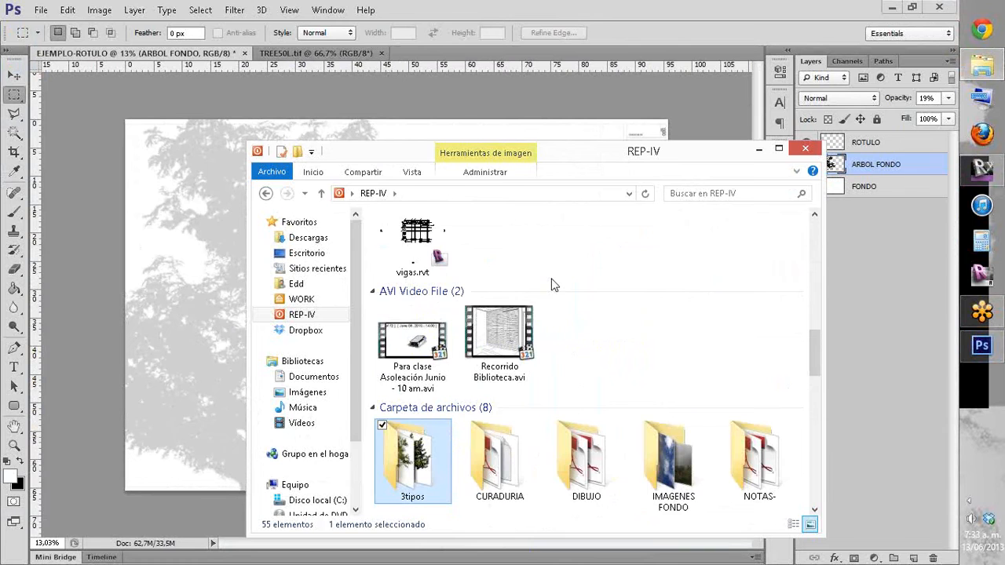
scroll(553, 290, "down", 4)
scroll(554, 296, "down", 5)
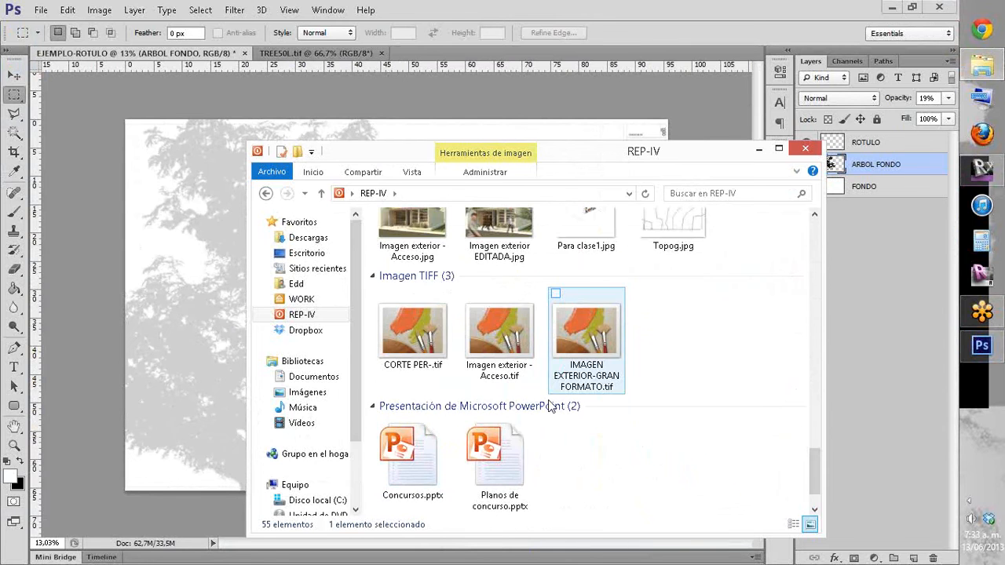
left_click_drag(606, 343, 689, 94)
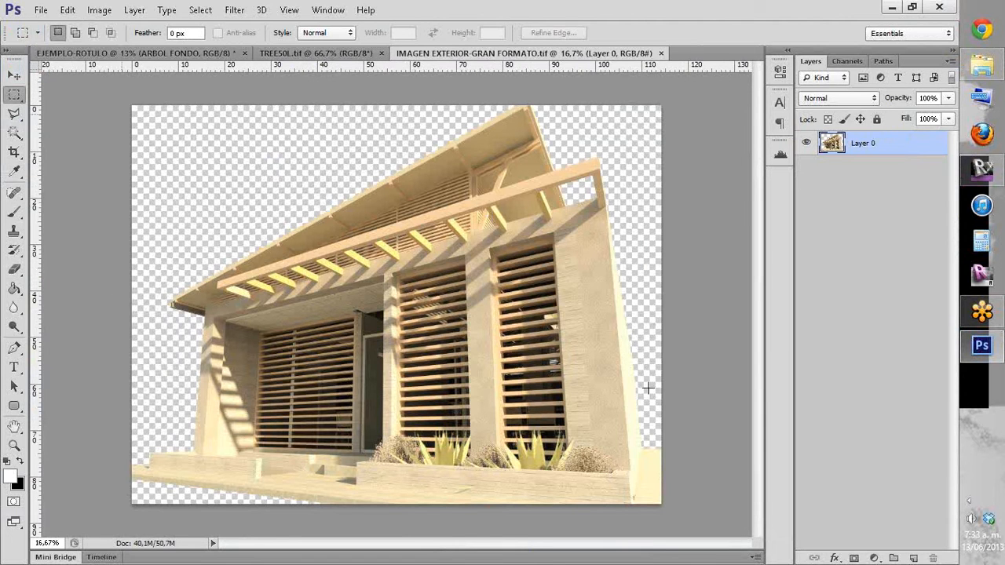
Step: Copy the entire building render and paste it into EJEMPLO-ROTULO as a layer above ARBOL FONDO
left_click_drag(648, 388, 661, 504)
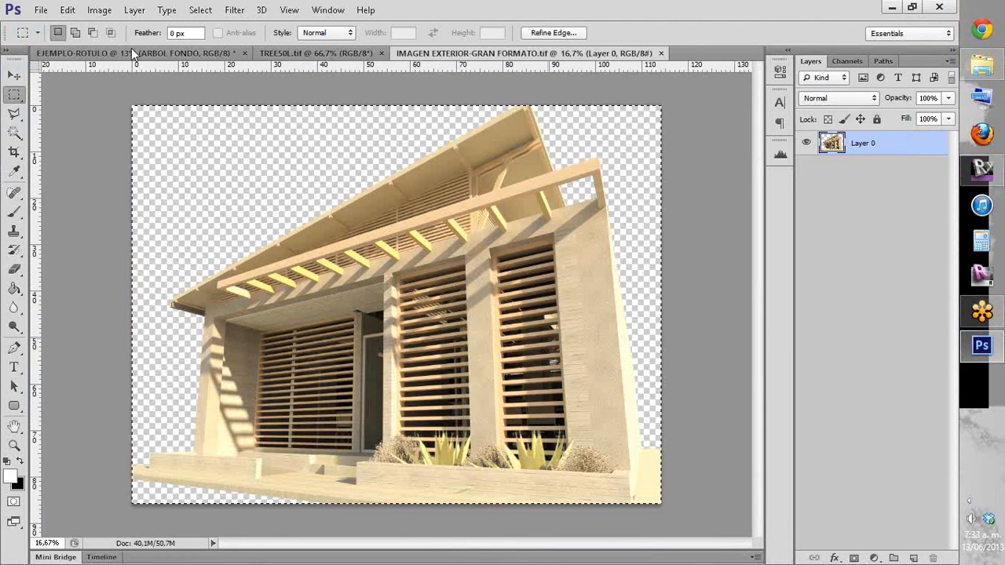
left_click(67, 9)
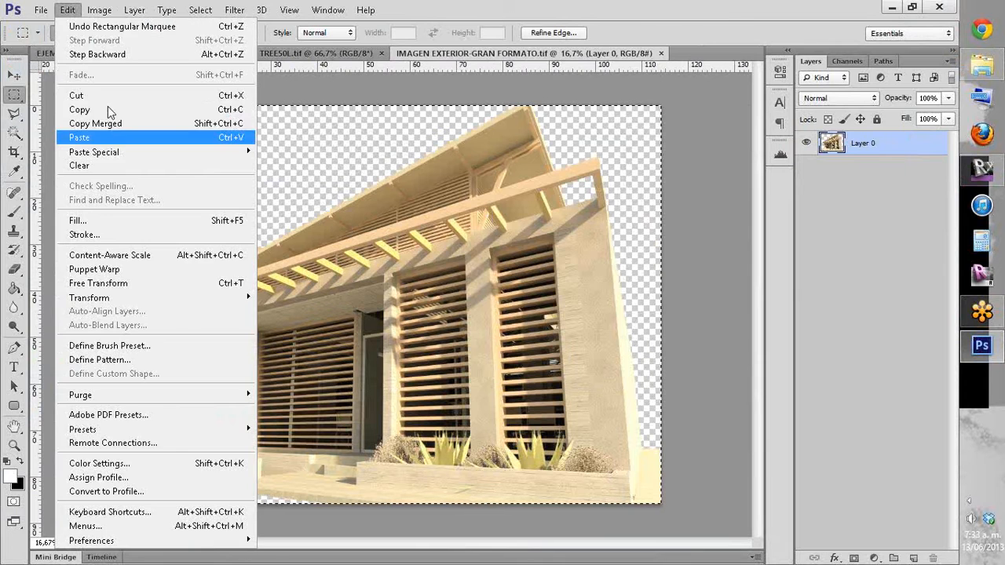
left_click(80, 109)
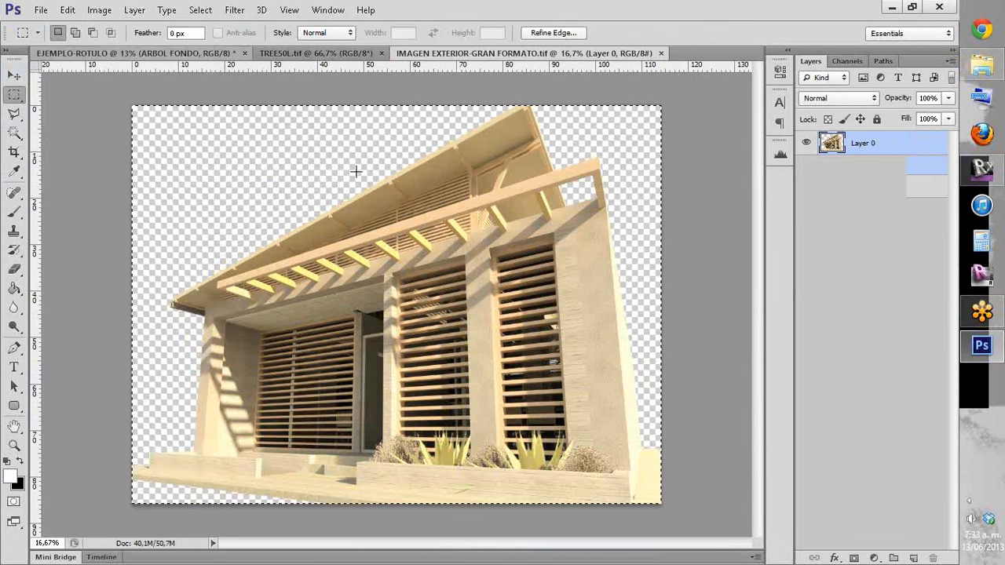
key("ctrl+Tab")
key("ctrl+v")
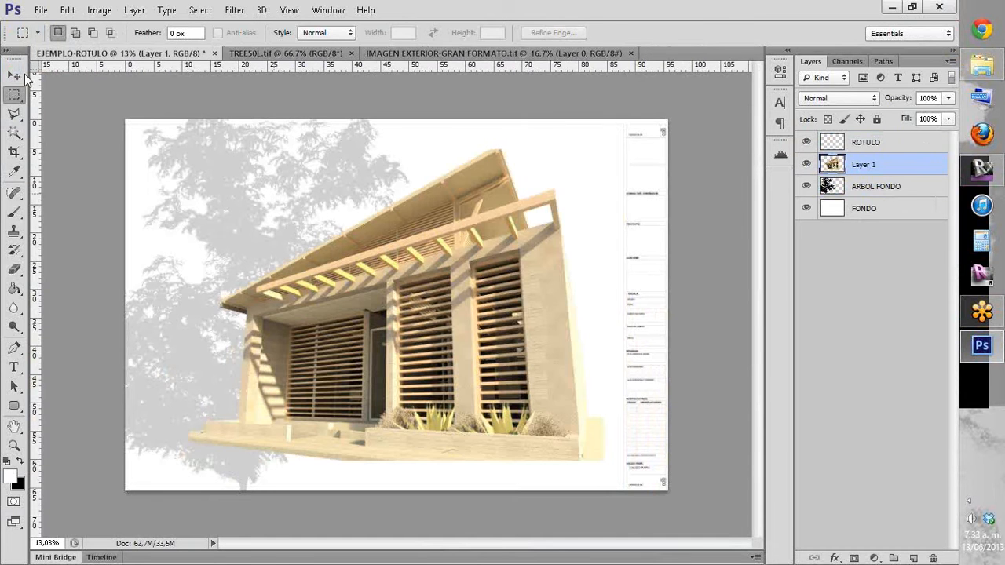
Step: Reposition the pasted building render over the tree on the sheet and set its layer opacity to 75%
left_click(16, 75)
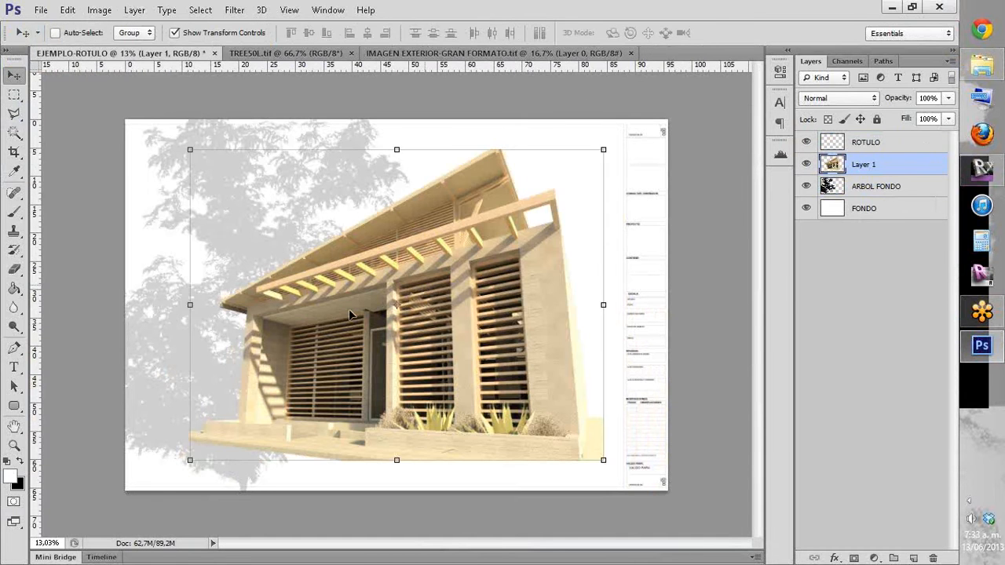
left_click_drag(424, 289, 569, 252)
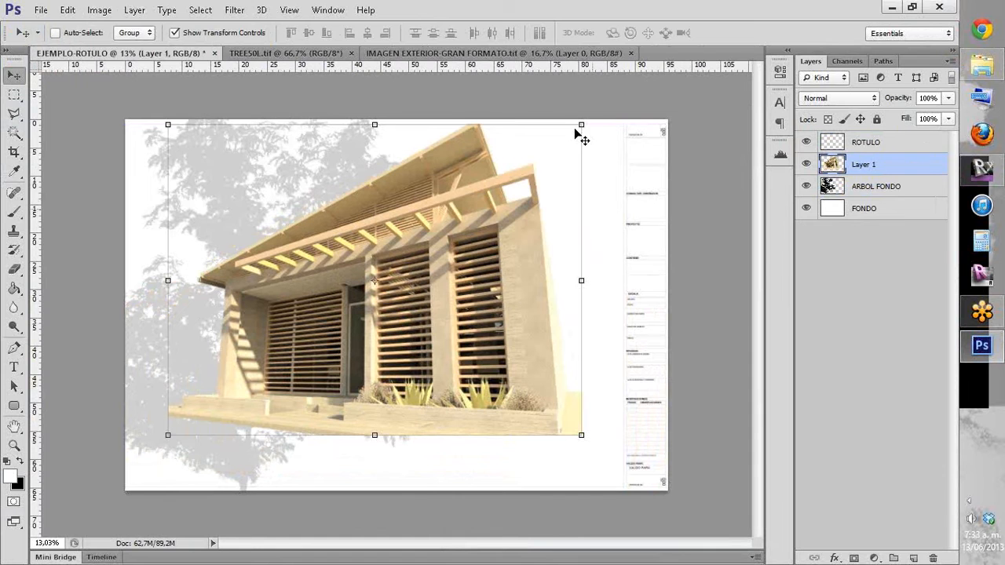
left_click_drag(948, 98, 945, 219)
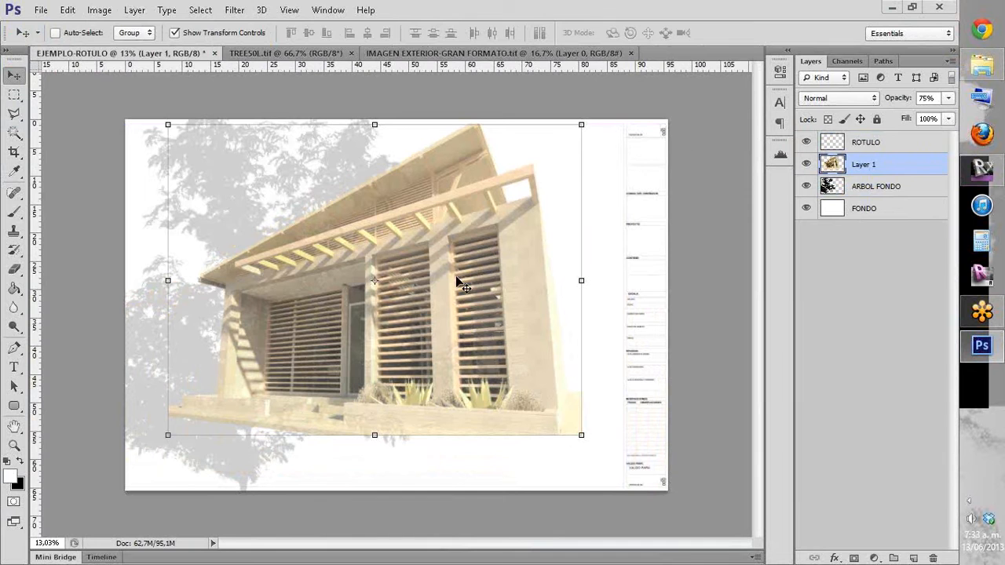
left_click_drag(570, 137, 569, 162)
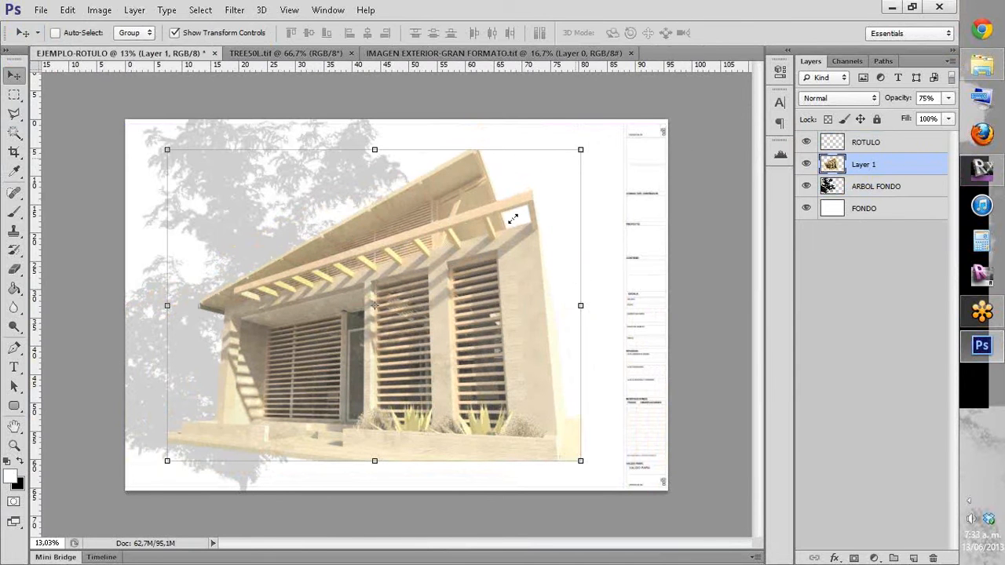
Step: Try scaling the building render to about 73%, cancel the transform, and move the render slightly to the left
left_click_drag(512, 218, 464, 278)
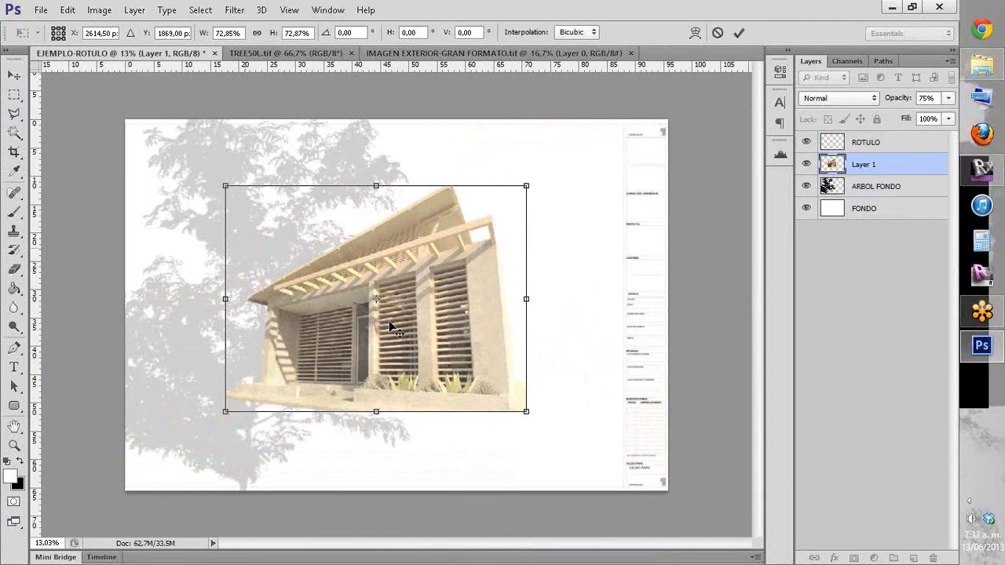
key("Escape")
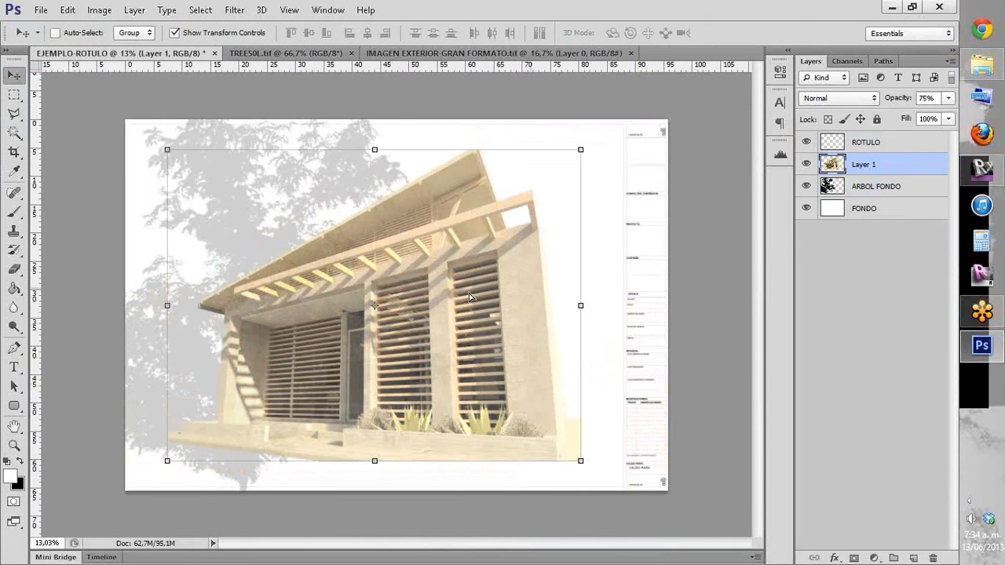
left_click_drag(469, 295, 464, 295)
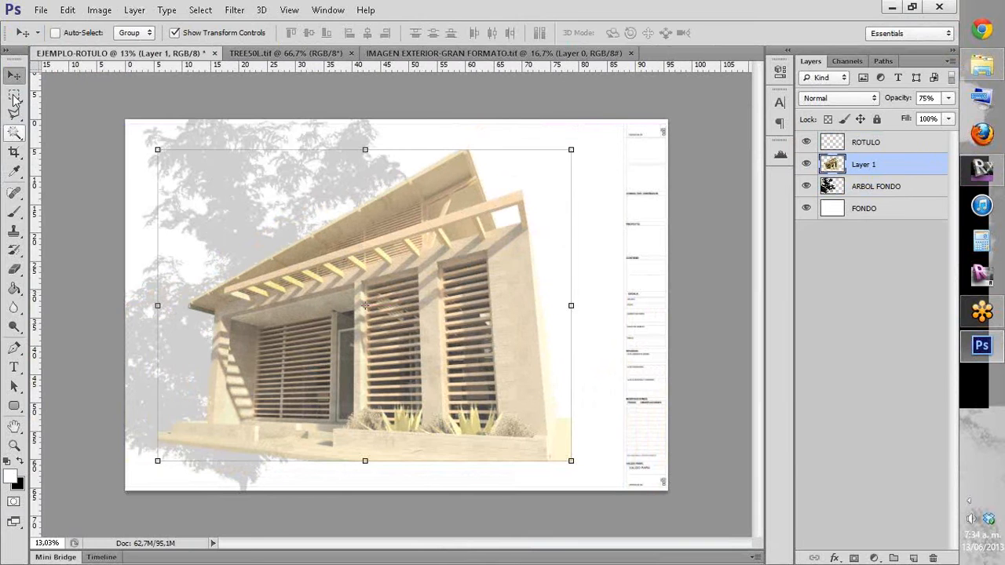
Step: Delete a full-height strip of the building render's left part, between about 9 and 28 on the horizontal ruler, and clear the selection
left_click(14, 95)
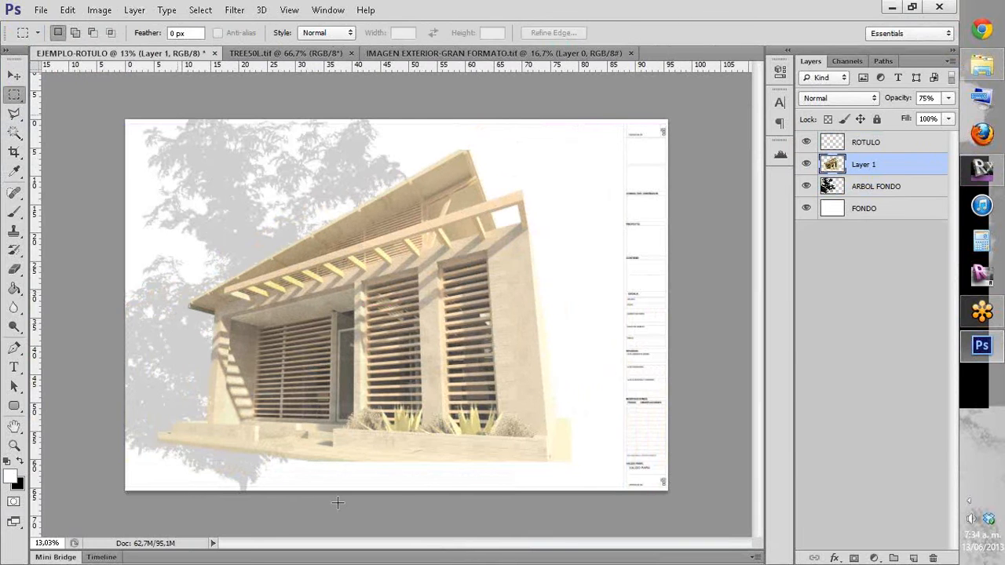
left_click_drag(337, 503, 286, 501)
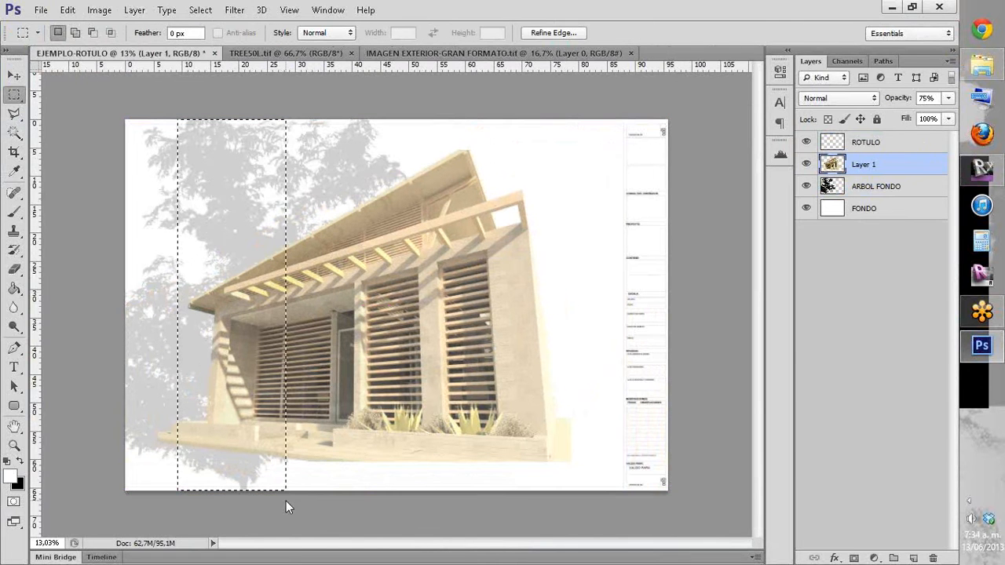
key("Delete")
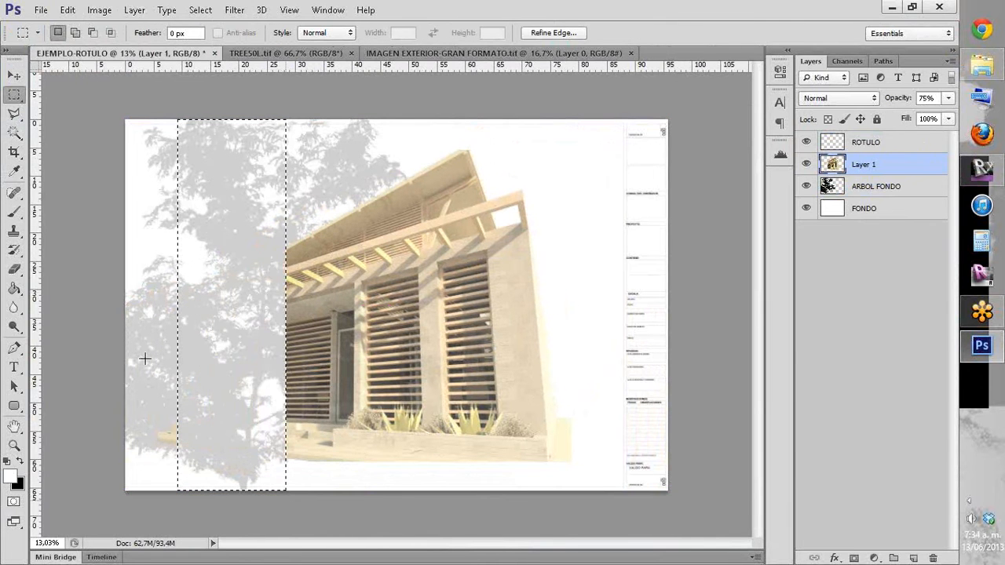
left_click(144, 359)
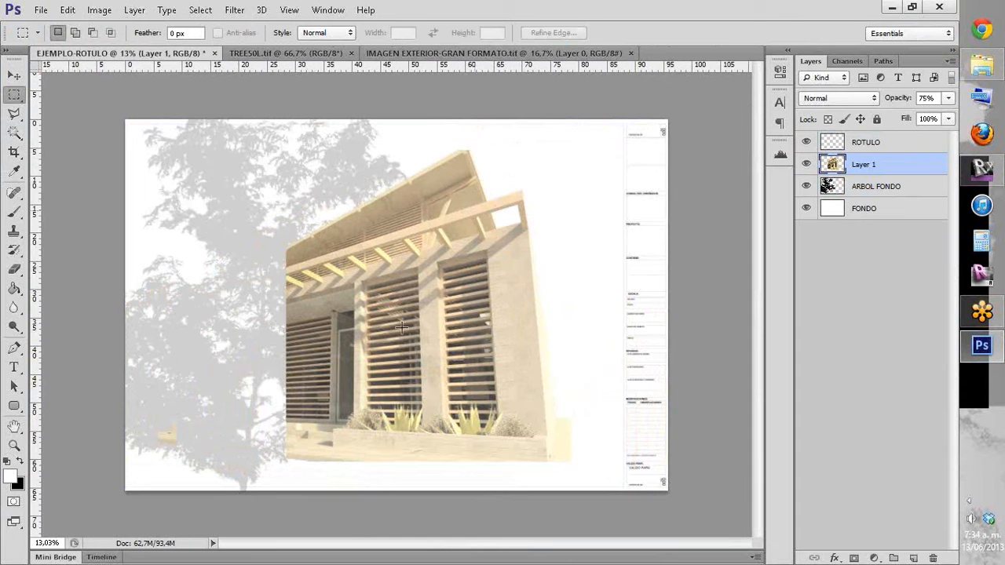
Step: Undo the last edits to the building render, including the strip deletion, the moves and the 75% opacity
key("ctrl+shift+d")
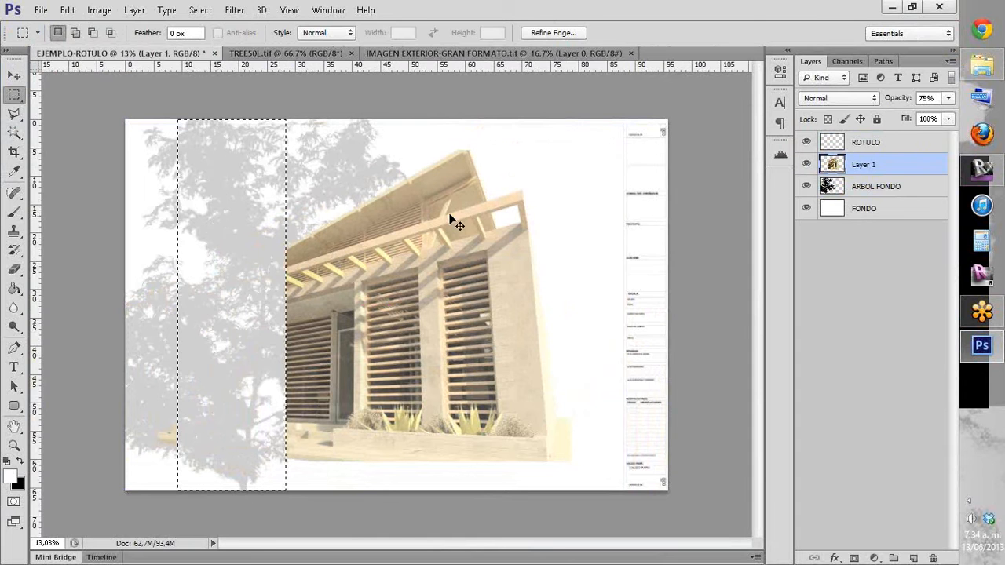
key("ctrl+alt+z")
key("ctrl+alt+z")
key("ctrl+alt+z")
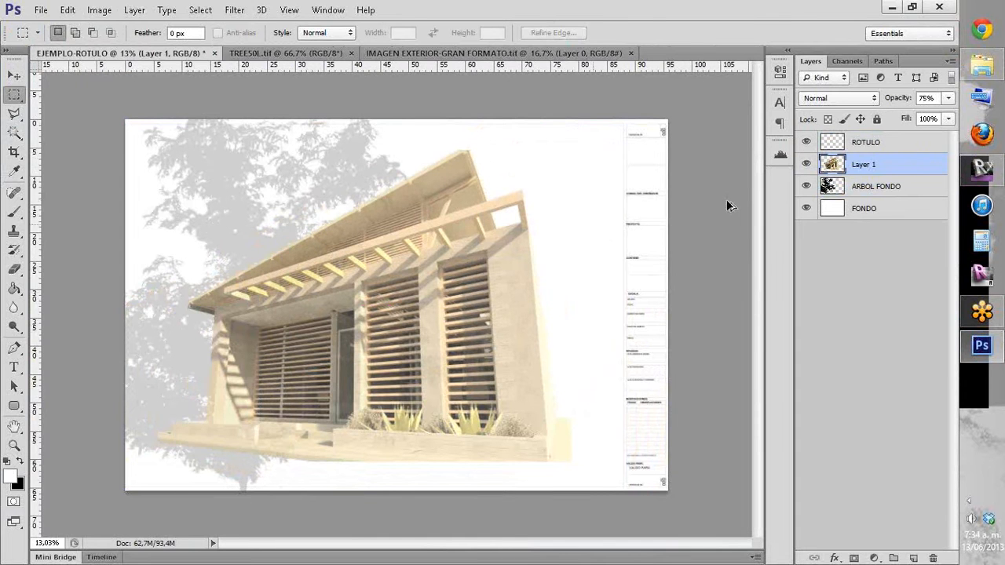
key("ctrl+alt+z")
key("ctrl+alt+z")
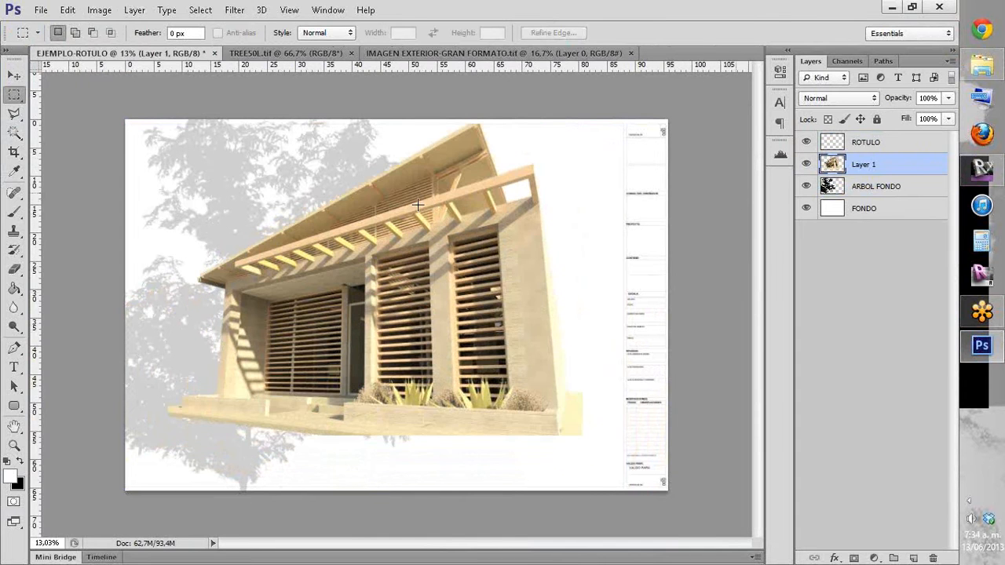
Step: Move the whole building render to the sheet's lower-left corner and over to the lower right, overlapping the title block
key("v")
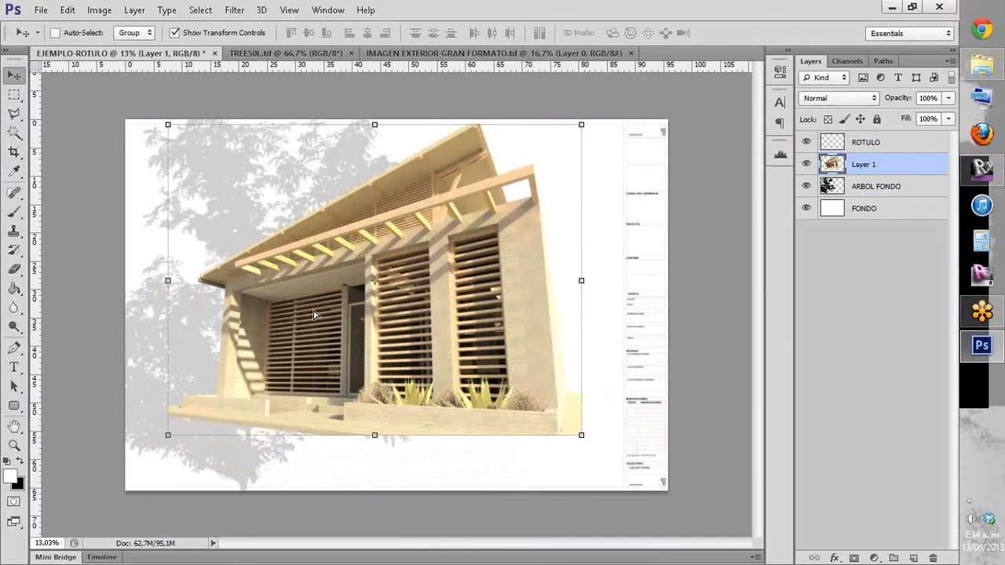
left_click_drag(356, 262, 276, 325)
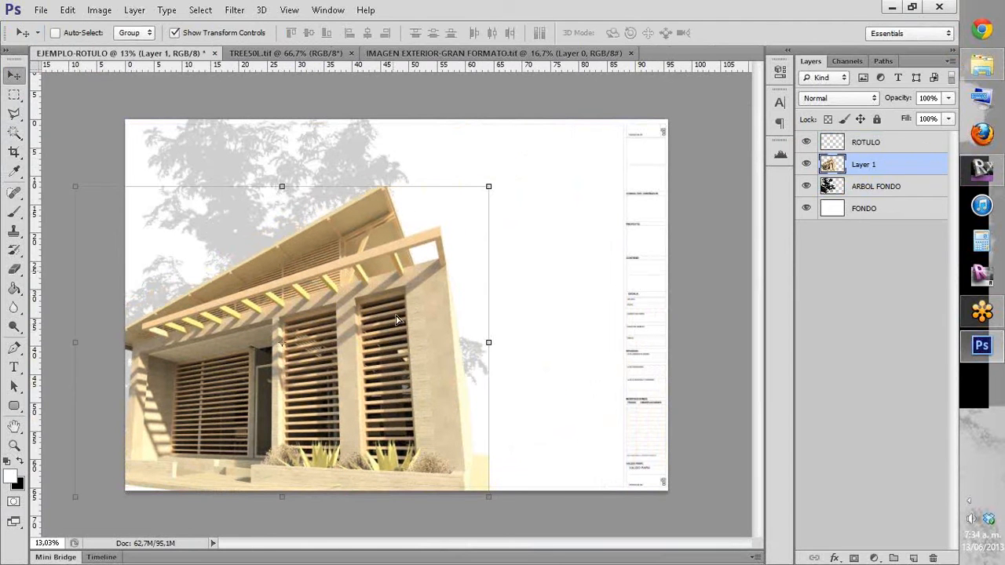
left_click_drag(396, 319, 540, 357)
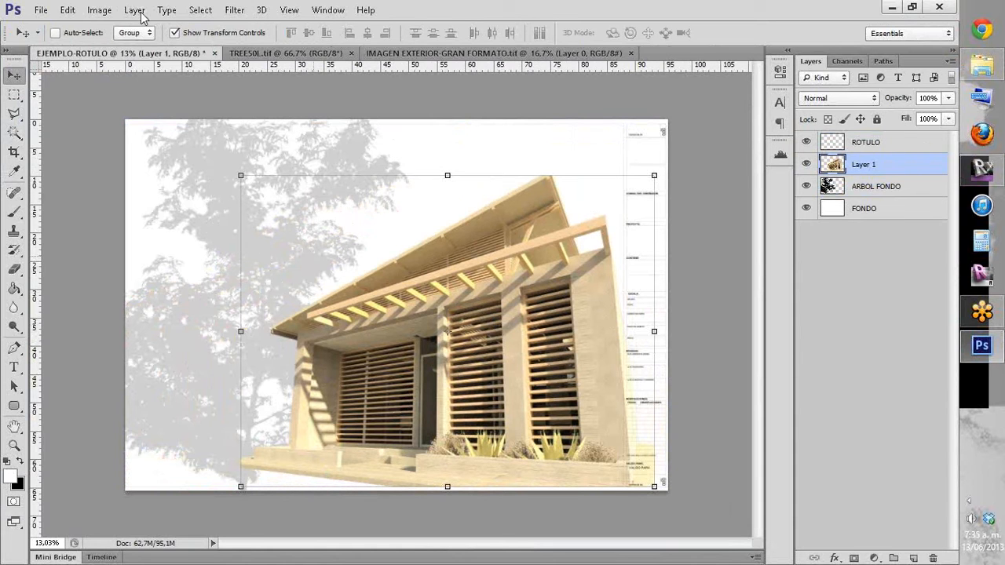
Step: Try a Black & White adjustment on the building render with reds at -170% and yellows at 171%, and undo it
left_click(100, 10)
mouse_move(134, 48)
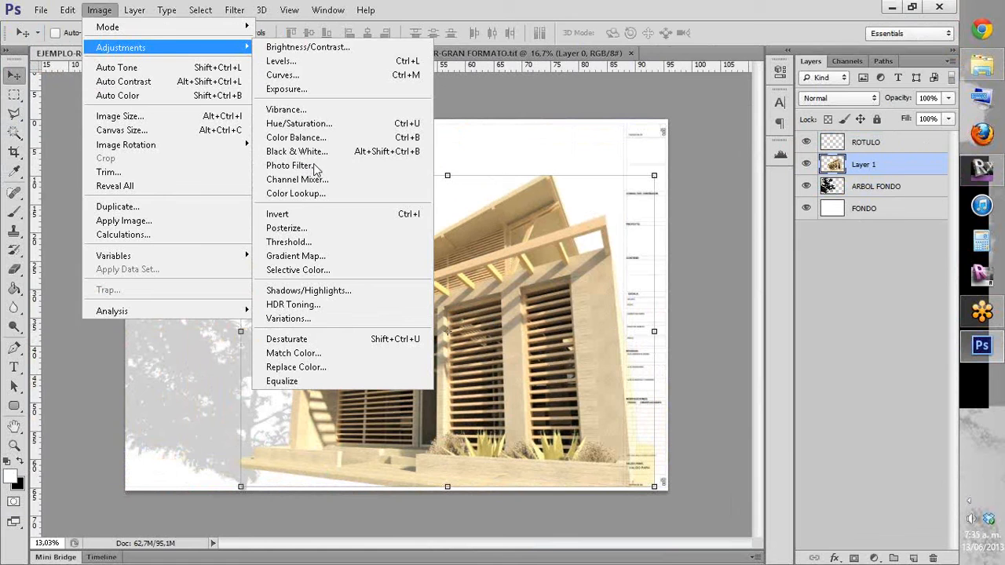
left_click(297, 151)
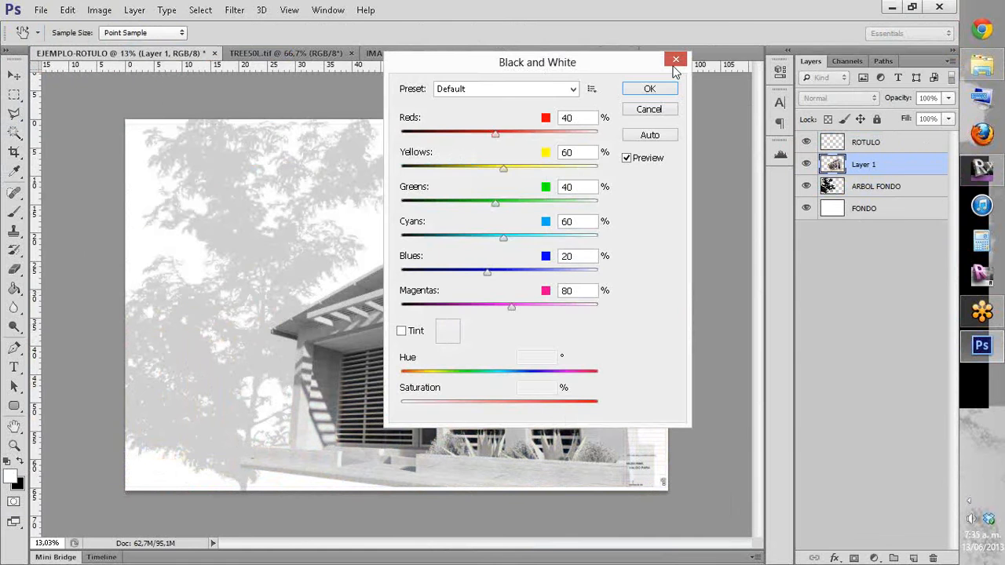
left_click_drag(663, 85, 756, 75)
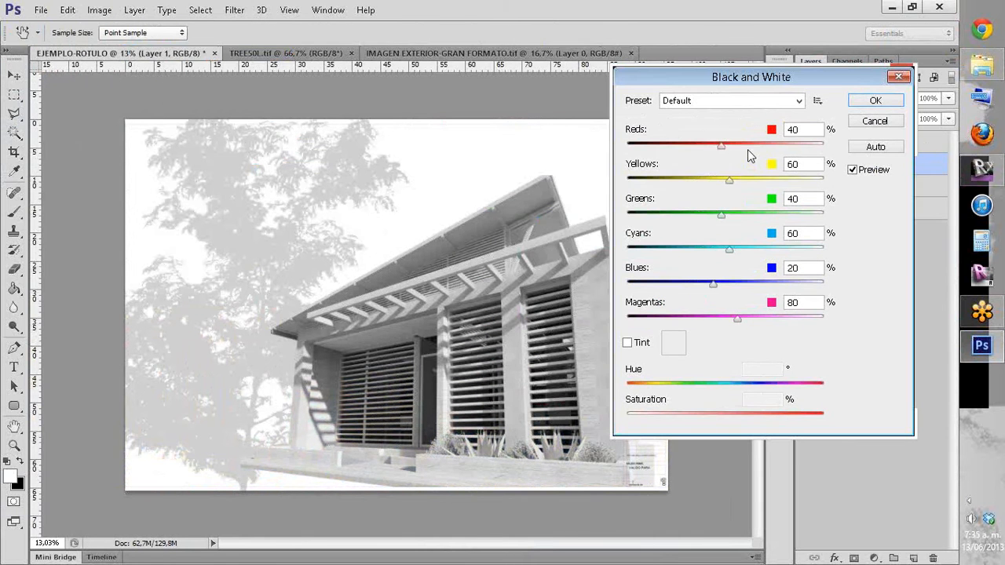
left_click(749, 146)
left_click(628, 146)
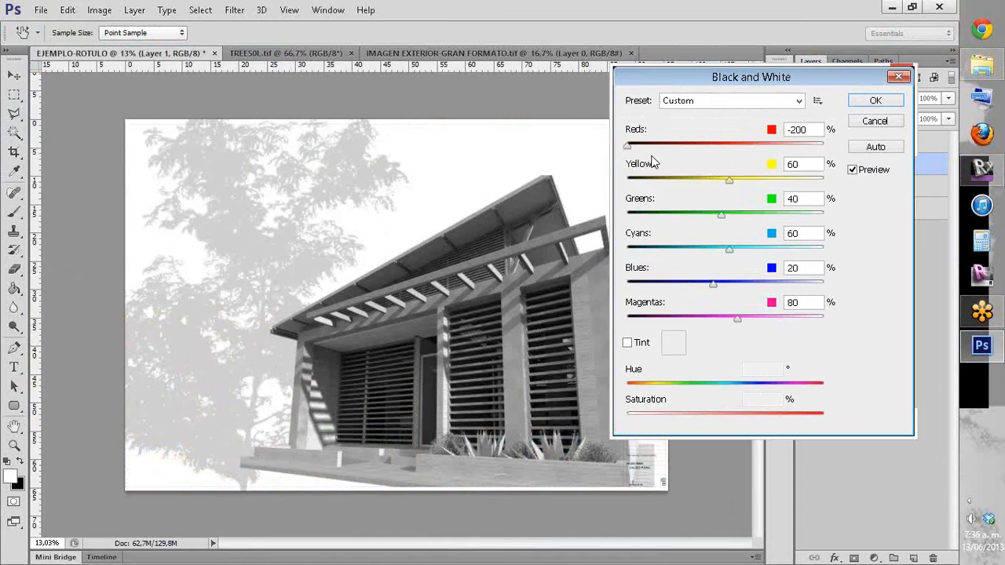
left_click_drag(654, 162, 639, 157)
left_click(778, 180)
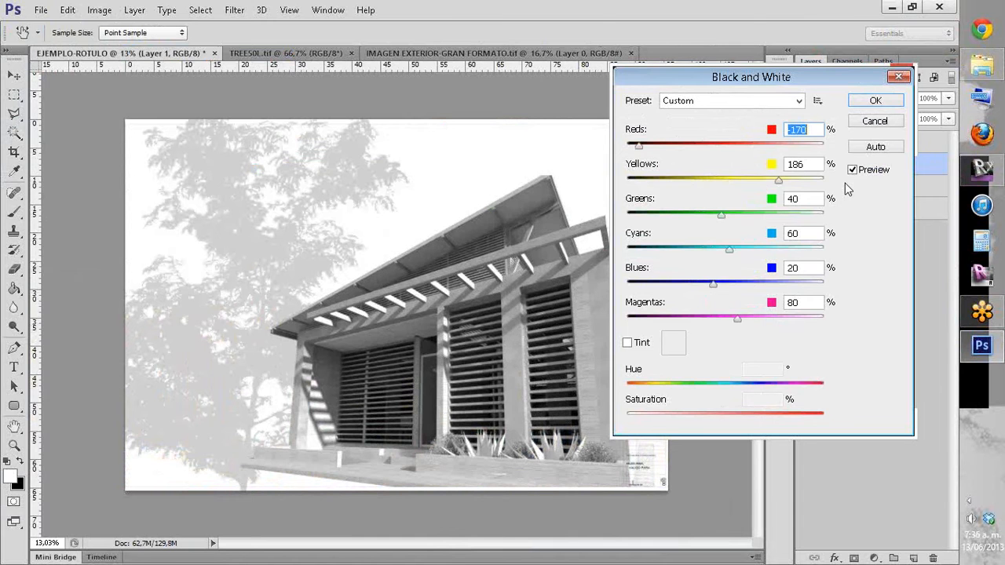
left_click_drag(824, 179, 822, 182)
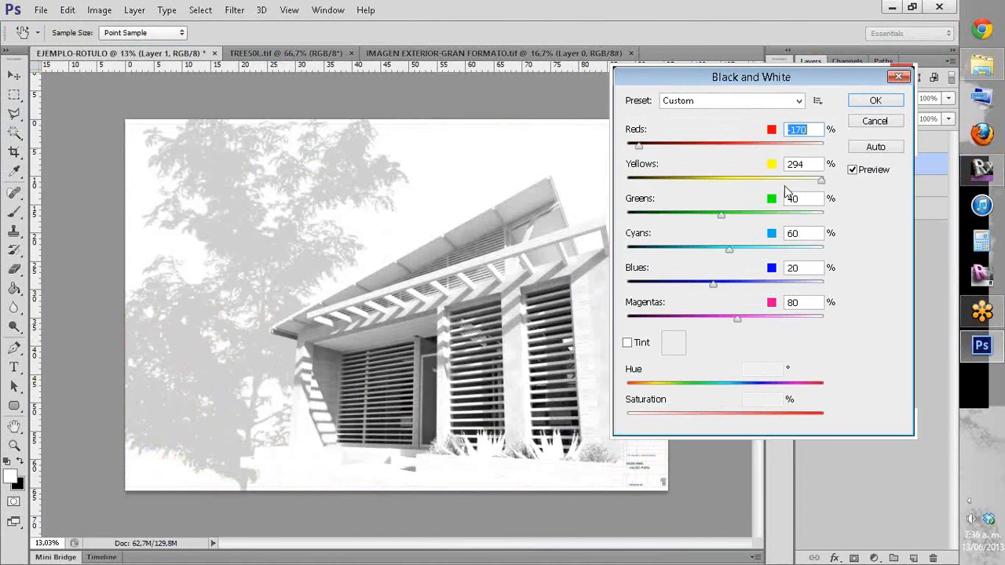
left_click(784, 183)
left_click(773, 181)
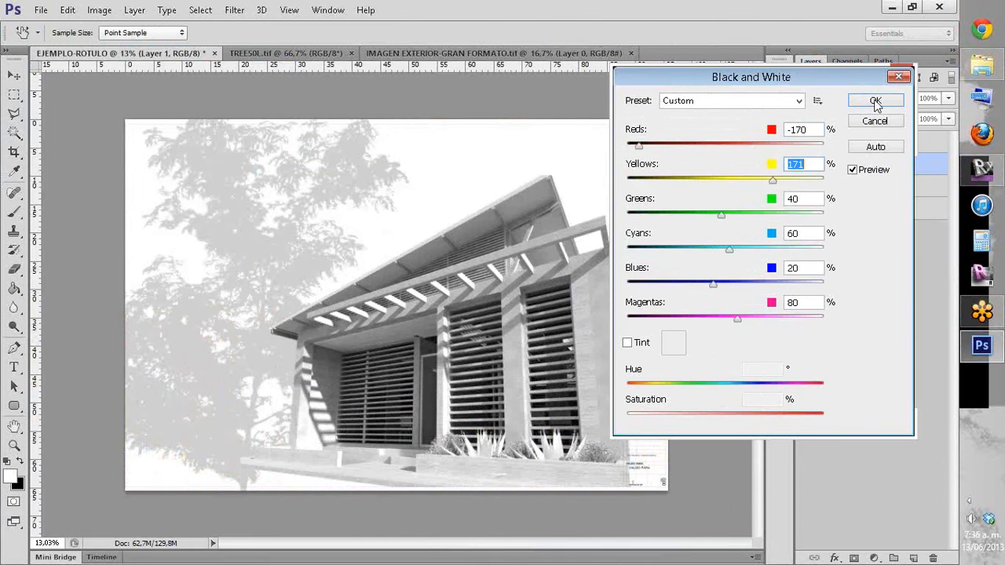
left_click(875, 102)
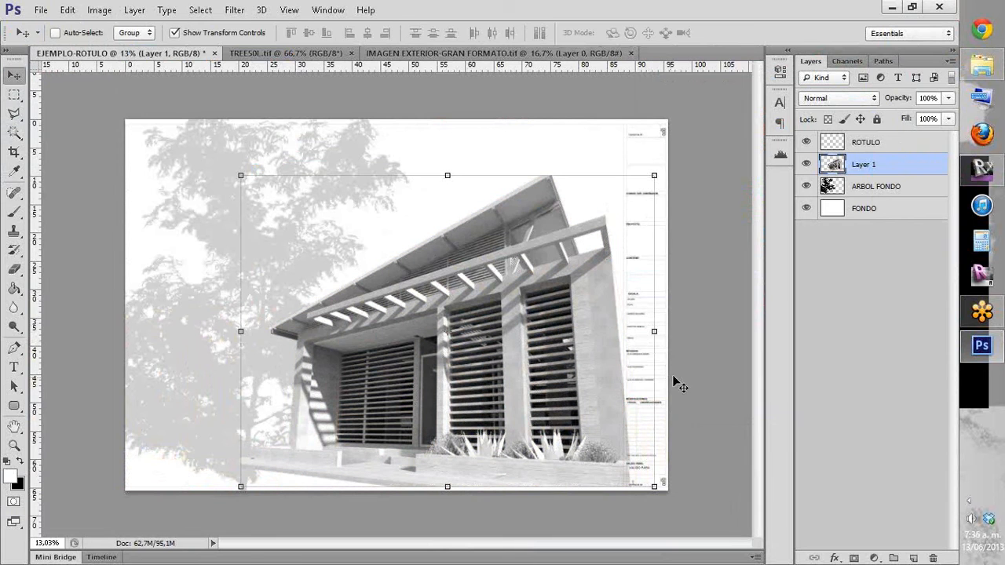
key("ctrl+z")
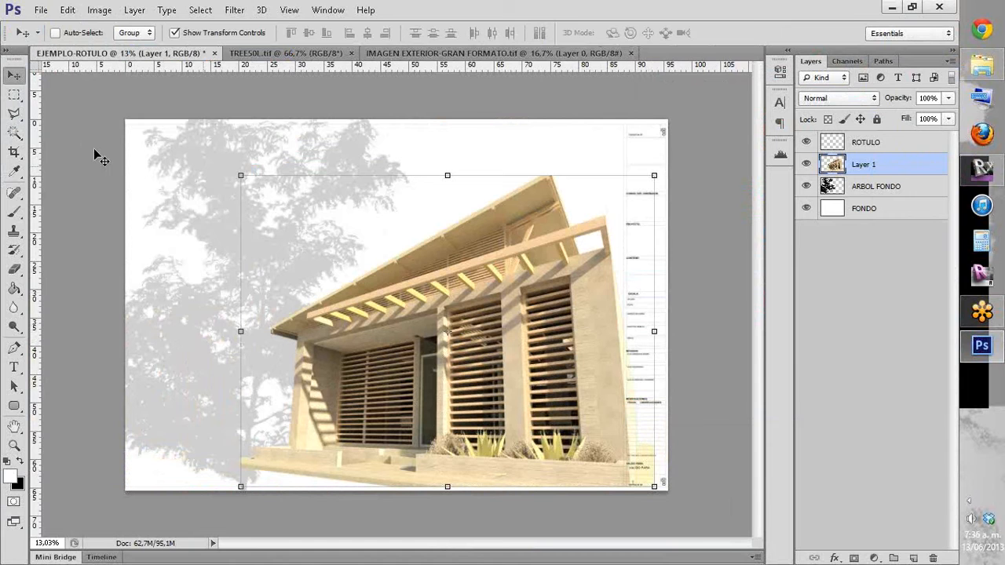
Step: Move the building render horizontally to the left part of the sheet, letting its left side run past the sheet edge
left_click_drag(475, 345, 333, 336)
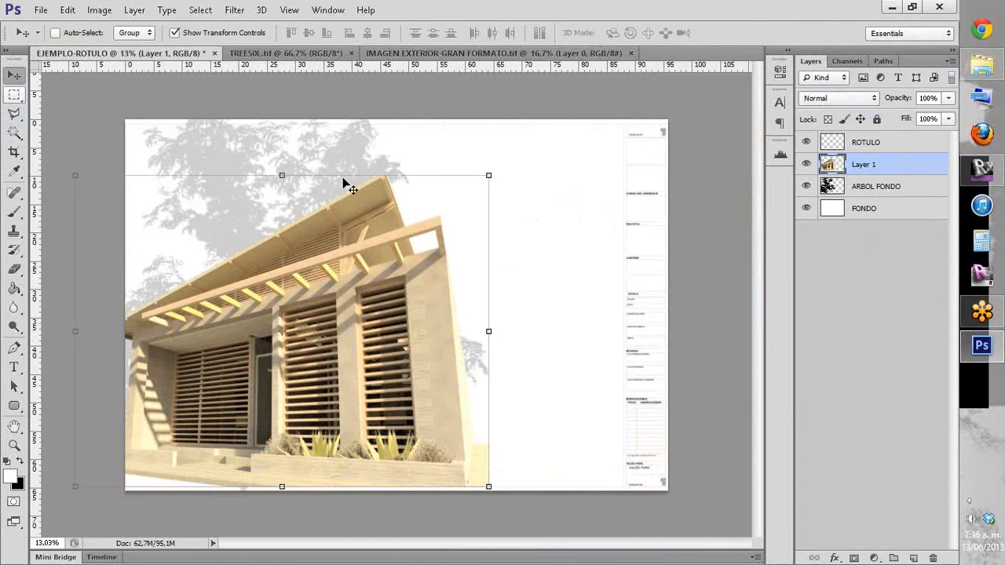
left_click(14, 95)
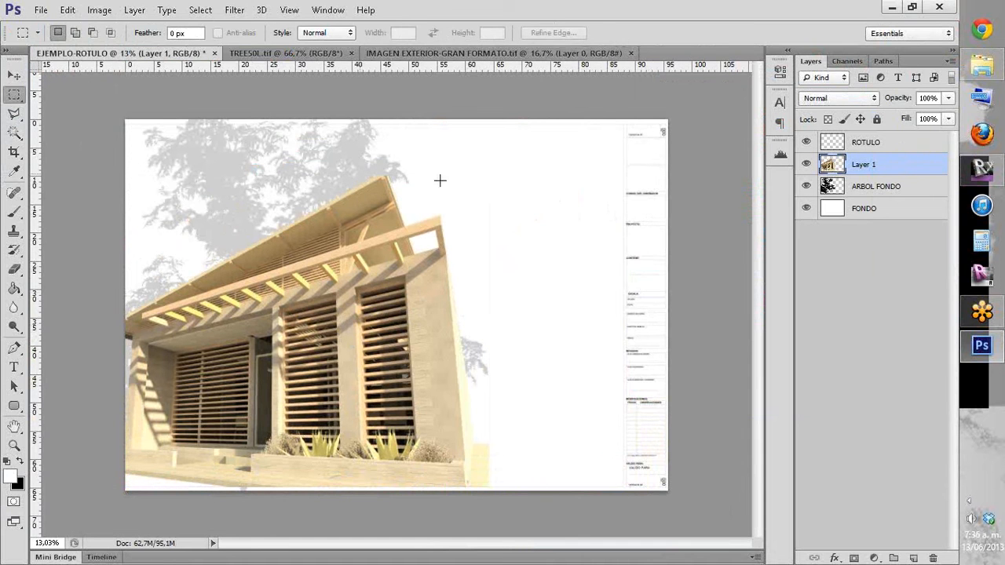
Step: Switch to the REP-IV folder in File Explorer, view Imagen exterior EDITADA.jpg and close the preview
left_click(992, 71)
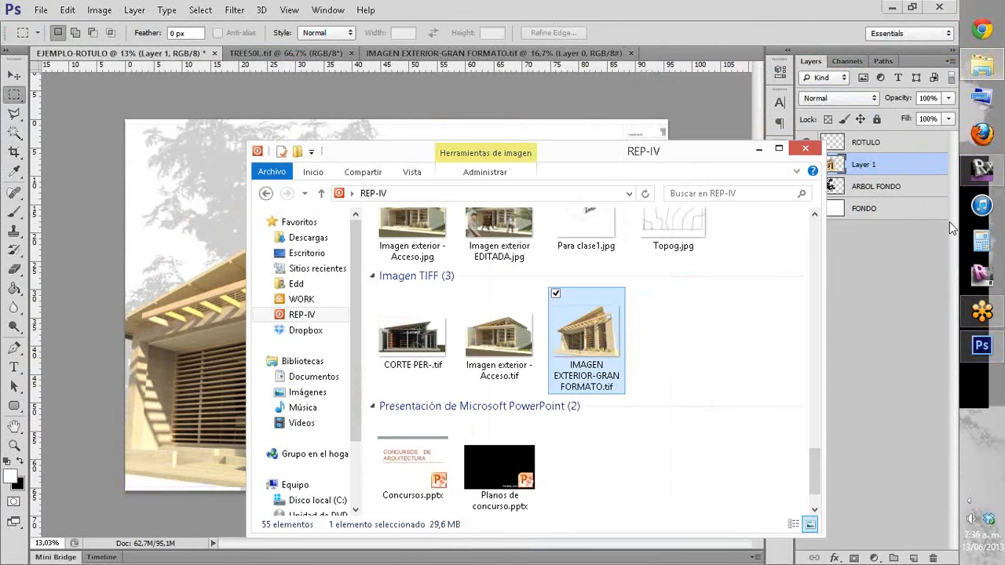
left_click(950, 222)
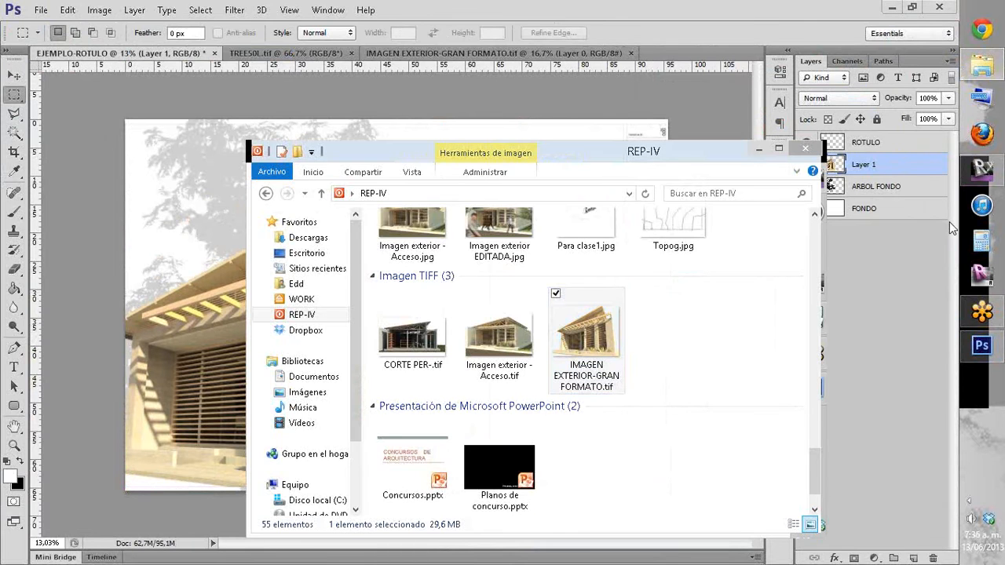
left_click(601, 316)
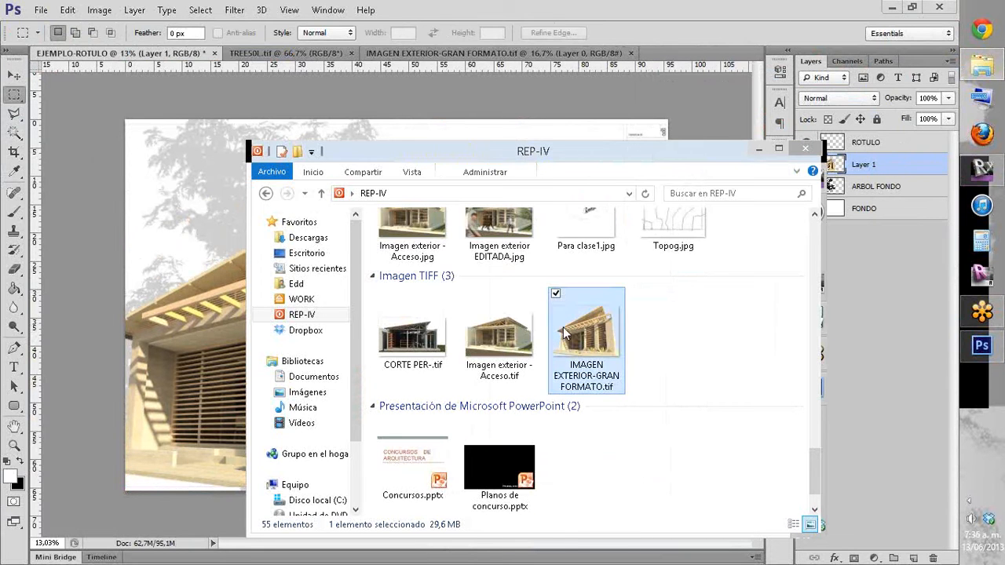
left_click(542, 342)
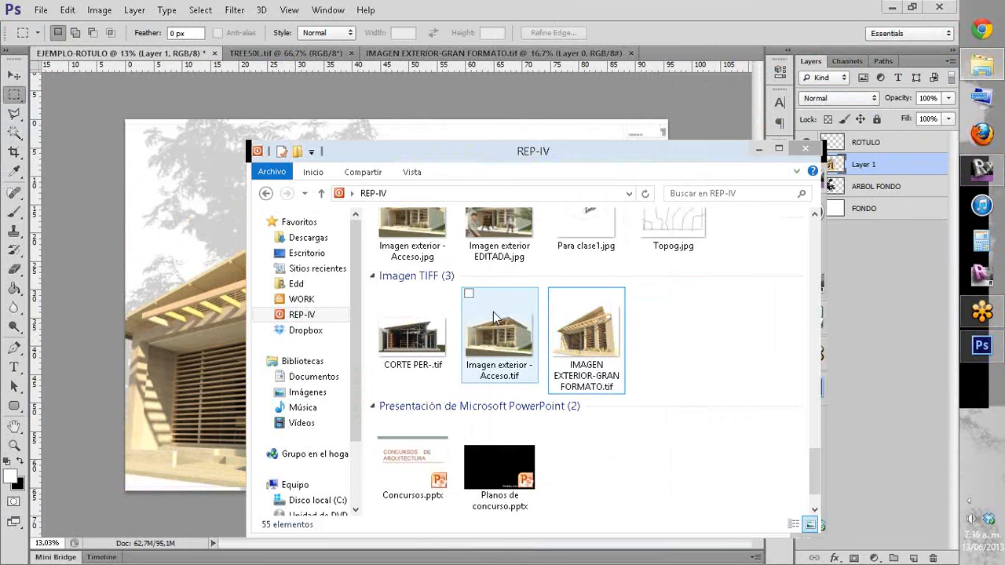
scroll(529, 355, "up", 2)
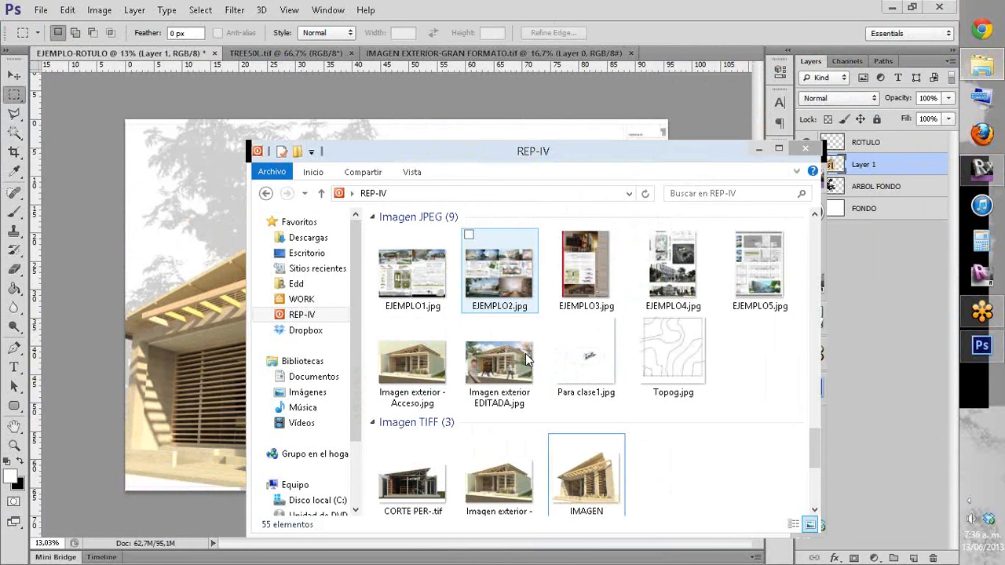
double_click(491, 365)
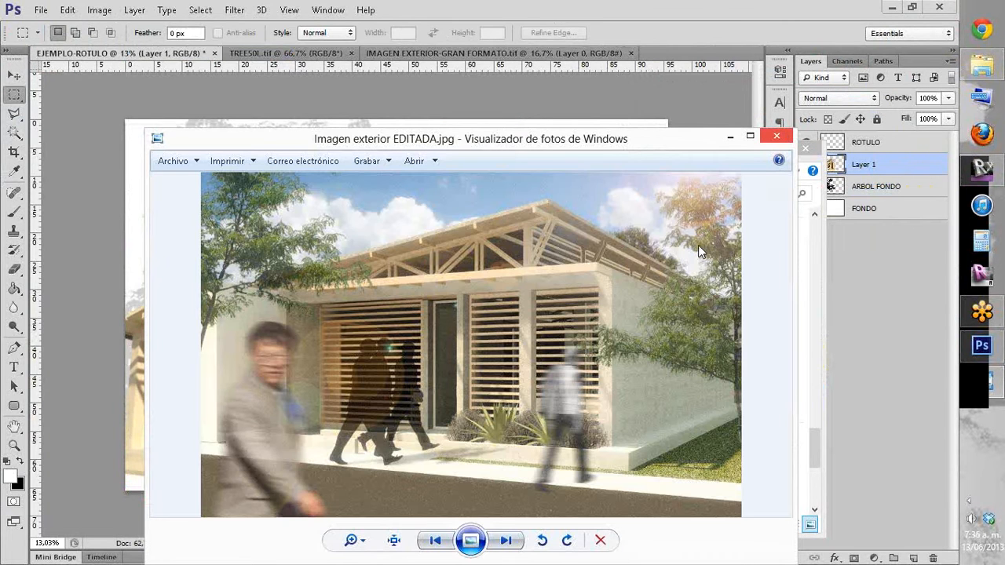
key("alt+F4")
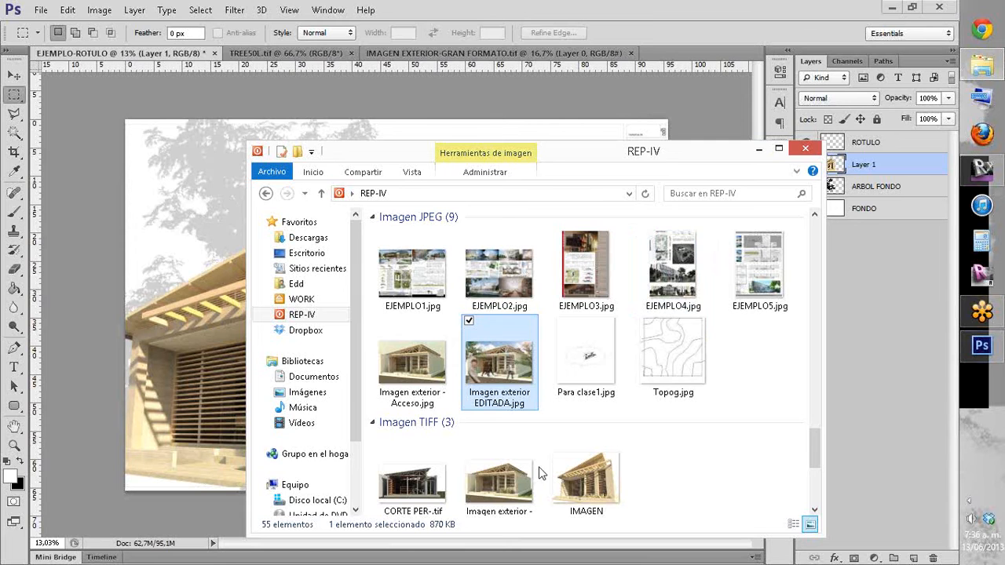
Step: Open Imagen exterior - Acceso.tif in Photoshop, copy its entire image and paste it into EJEMPLO-ROTULO above Layer 1
left_click_drag(536, 488, 677, 59)
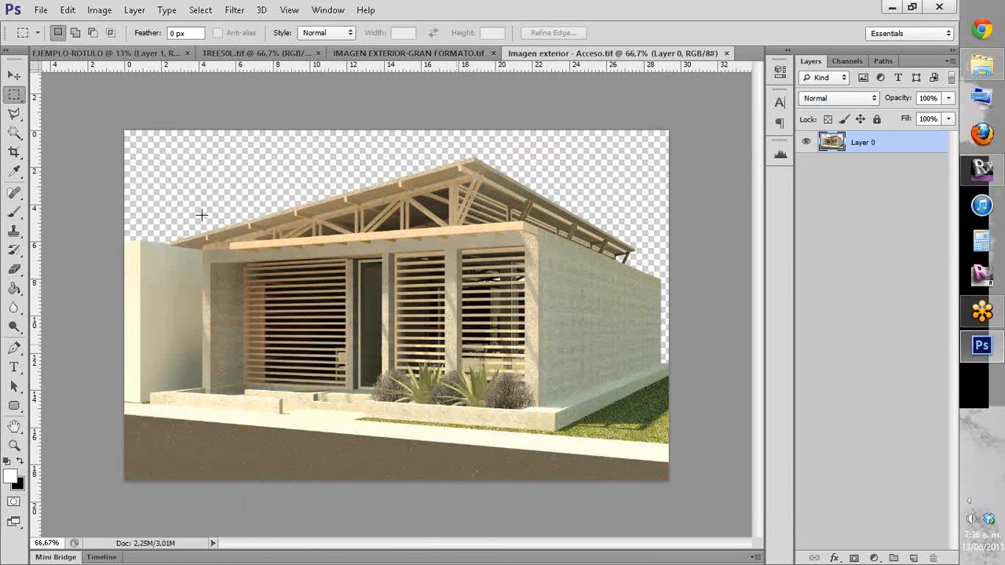
left_click(466, 346)
key("ctrl+a")
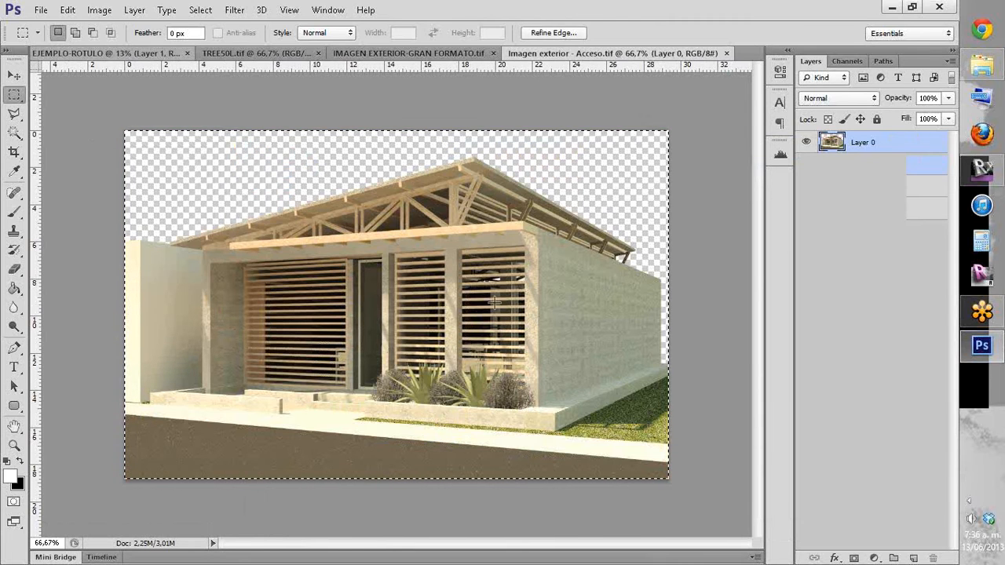
key("ctrl+Tab")
key("ctrl+v")
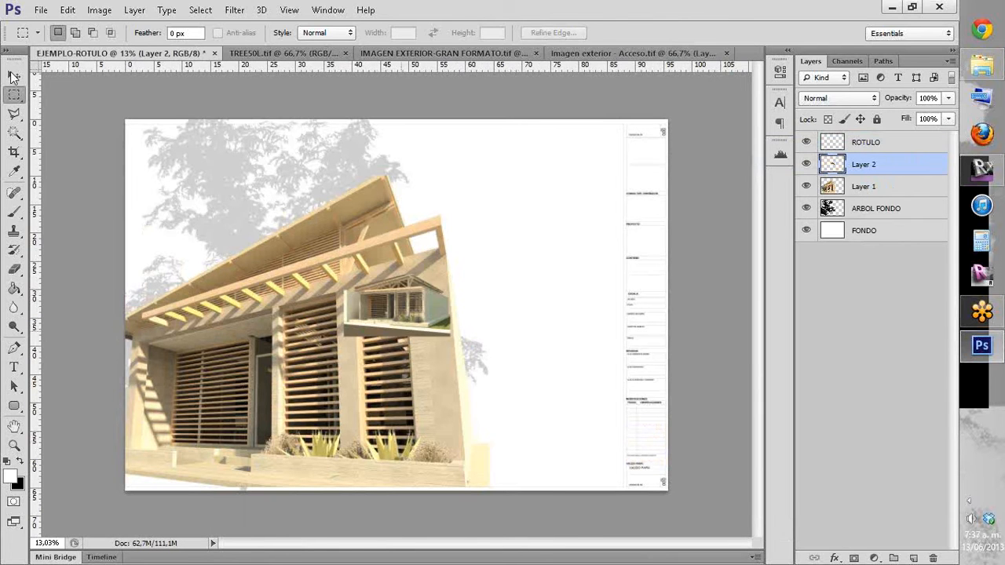
Step: Enlarge the pasted access render to about 116.6% and place it at the sheet's bottom, between the large render and the title block
left_click(14, 75)
left_click_drag(424, 321, 580, 460)
left_click_drag(504, 413, 488, 404)
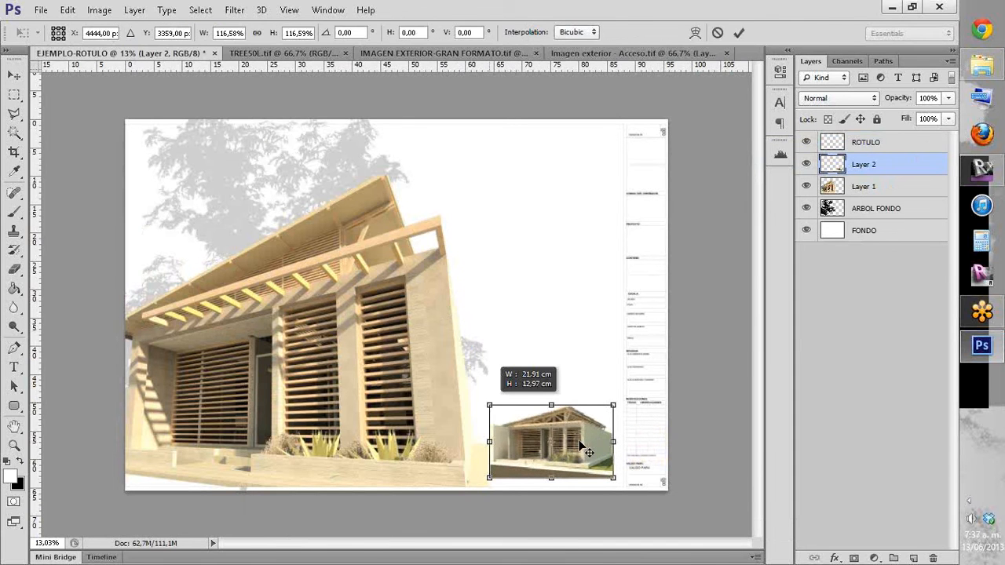
key("Return")
scroll(504, 412, "up", 5)
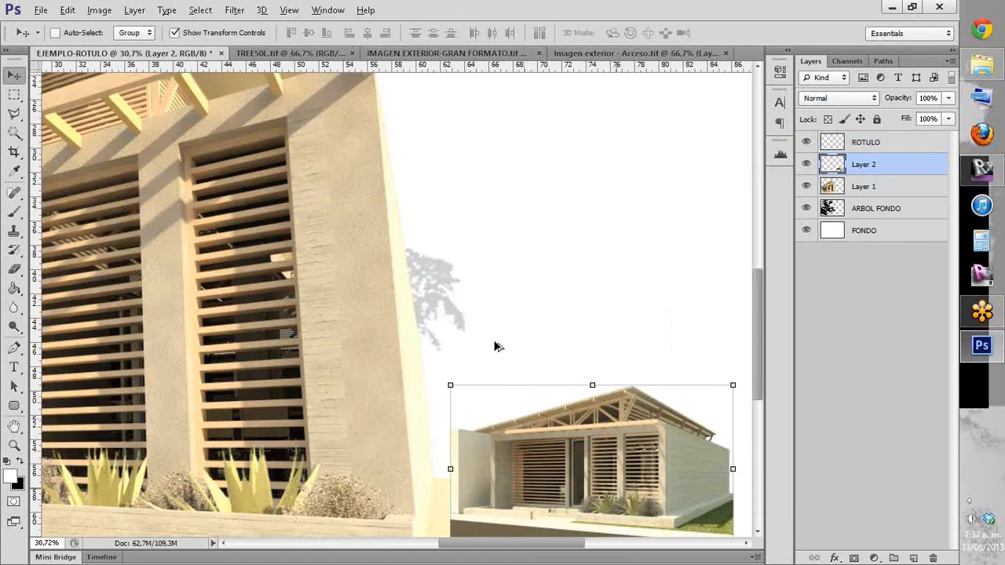
scroll(494, 346, "up", 3)
scroll(494, 355, "down", 3)
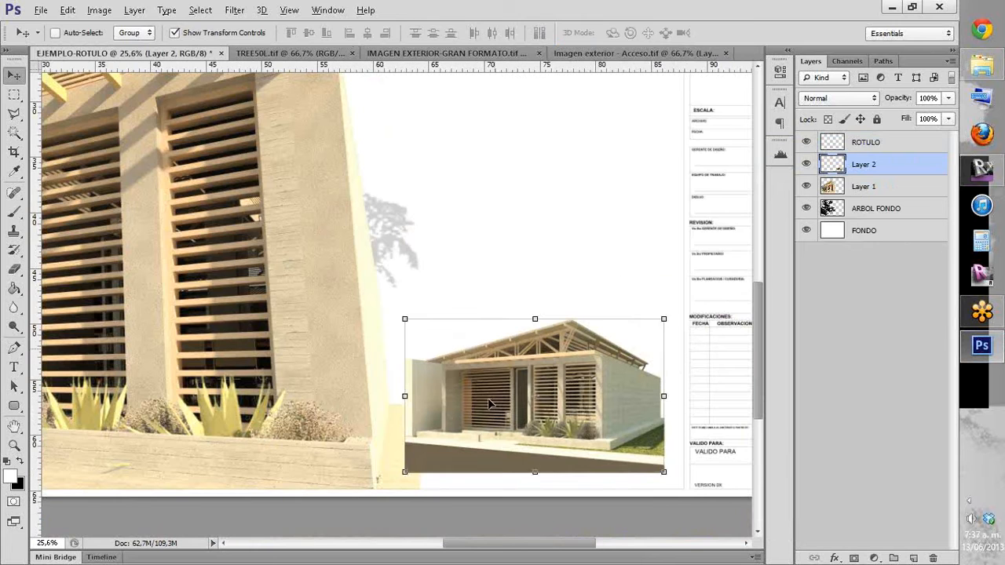
left_click_drag(488, 403, 494, 420)
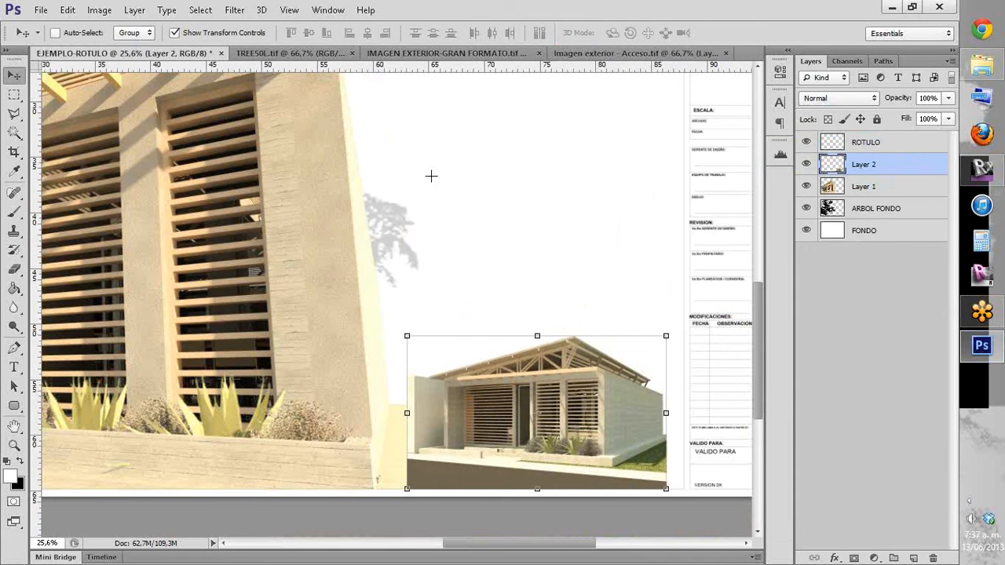
Step: Paste the TREE50L.tif tree cutout into EJEMPLO-ROTULO above Layer 2 and place it at the left side of the small access render
key("m")
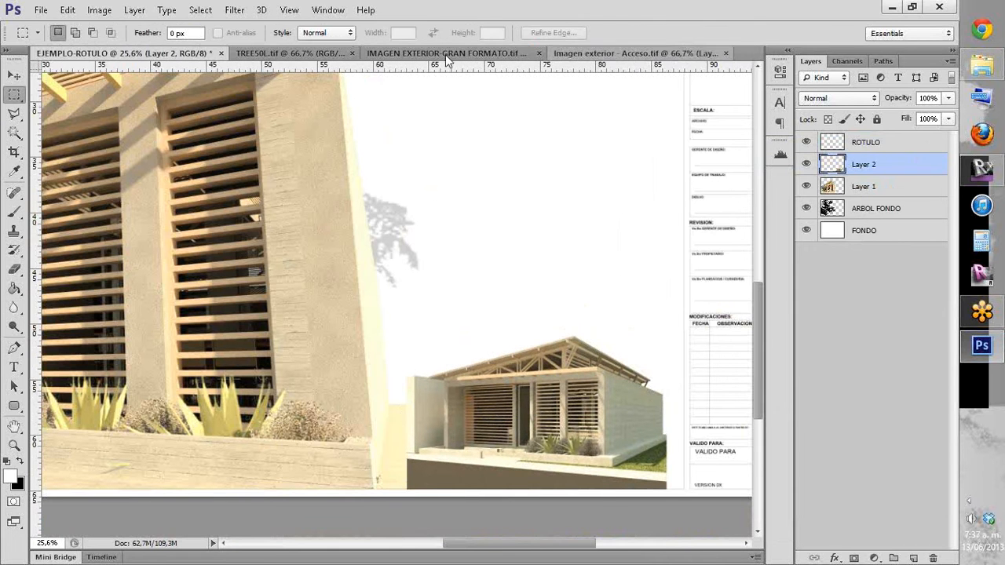
key("ctrl+Tab")
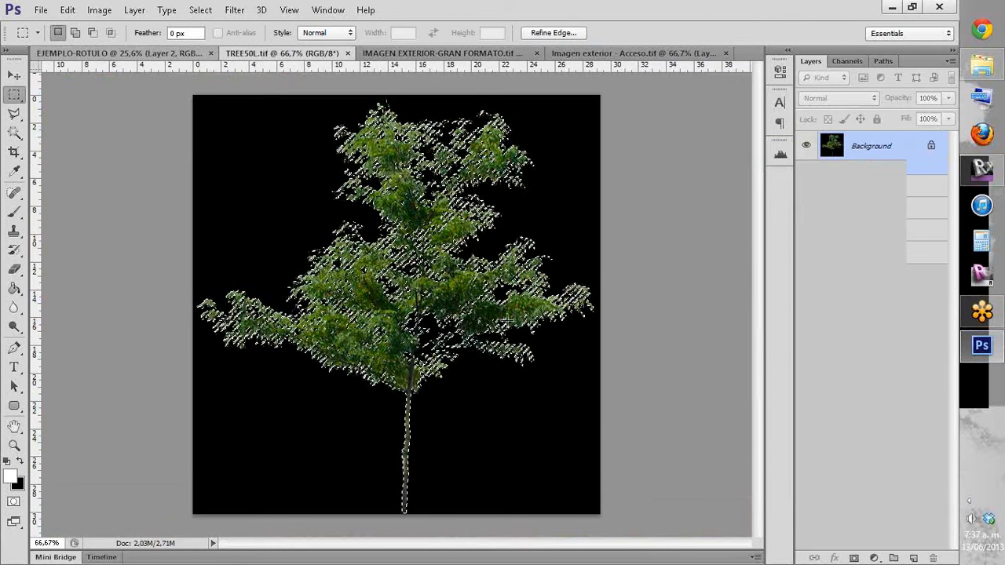
left_click(165, 54)
key("ctrl+v")
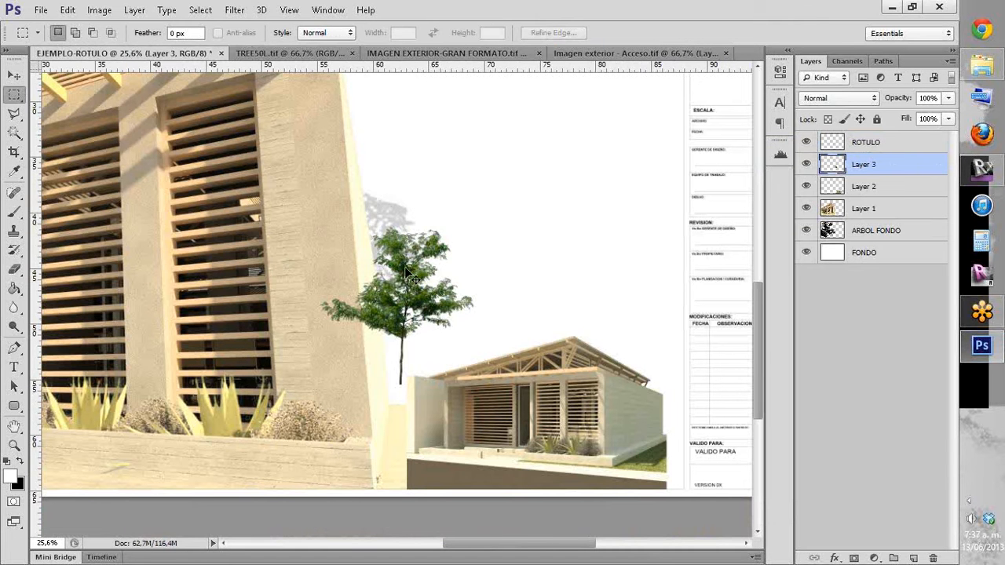
key("v")
left_click_drag(408, 272, 430, 392)
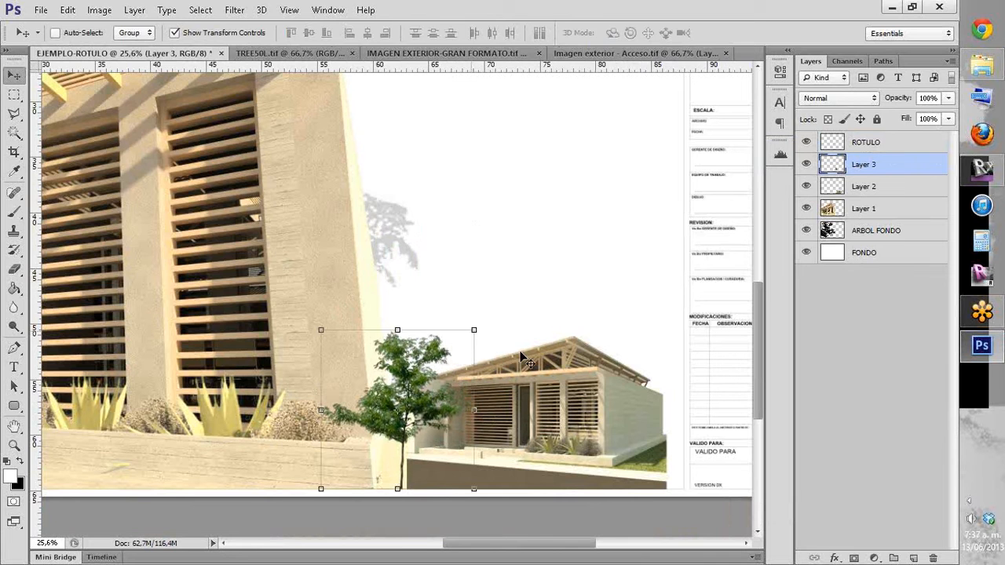
Step: Rename Layer 3, which holds the foreground tree, as ARBOL
double_click(865, 165)
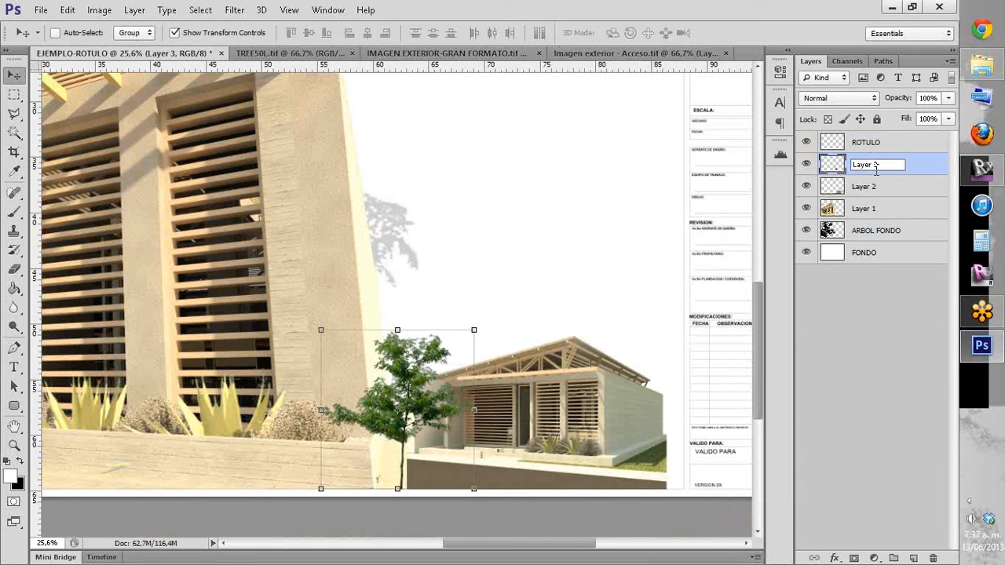
type("ARBOL")
key("Return")
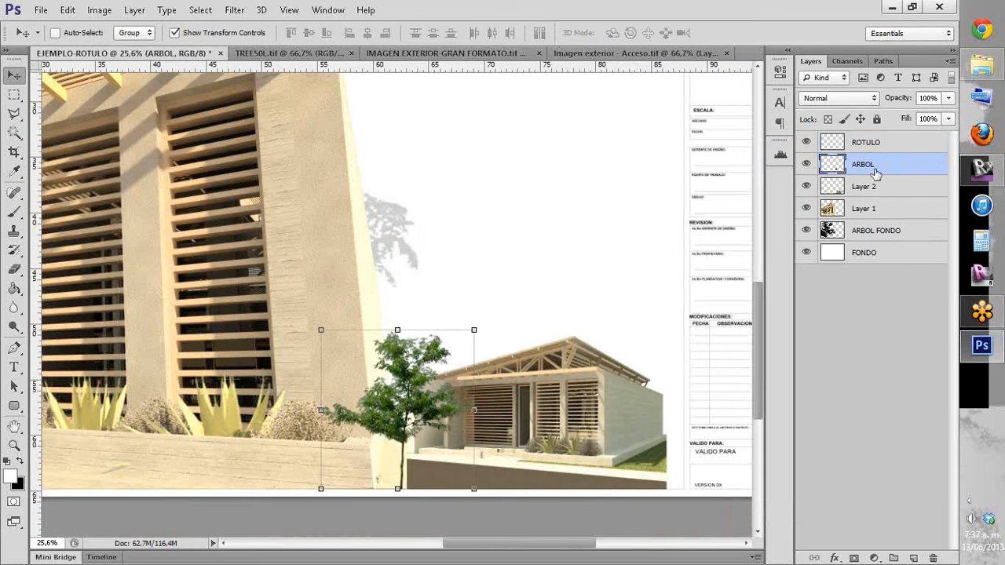
Step: Duplicate the ARBOL layer, shrink the copy slightly and place it at the right end of the small access render
right_click(873, 165)
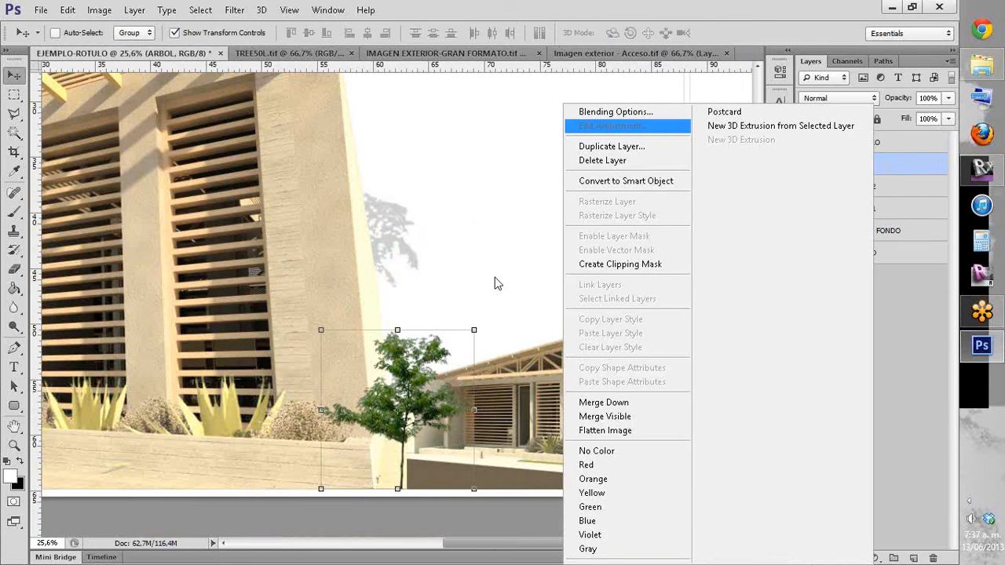
left_click(612, 146)
left_click(640, 167)
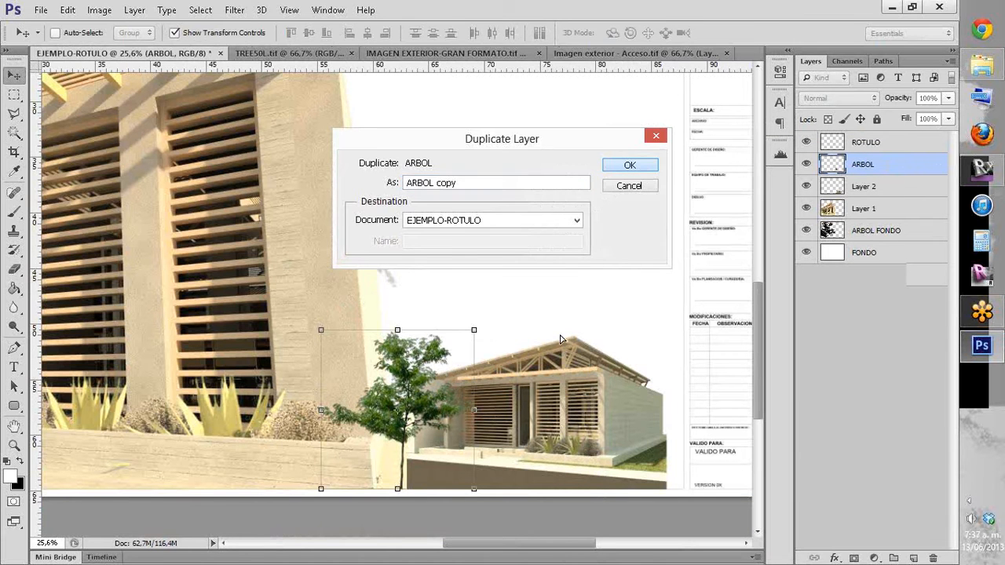
left_click_drag(480, 411, 664, 374)
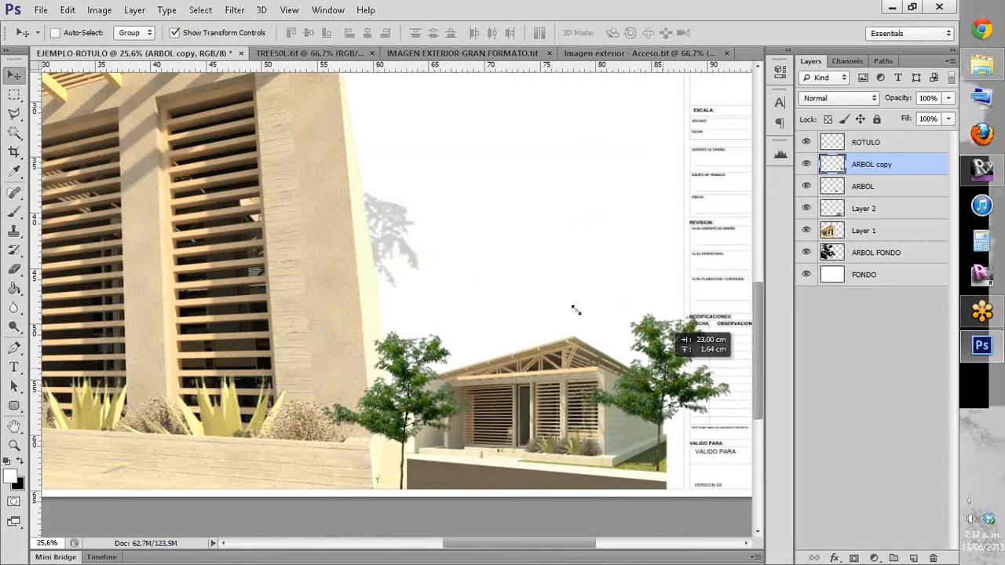
left_click_drag(577, 311, 600, 335)
key("Return")
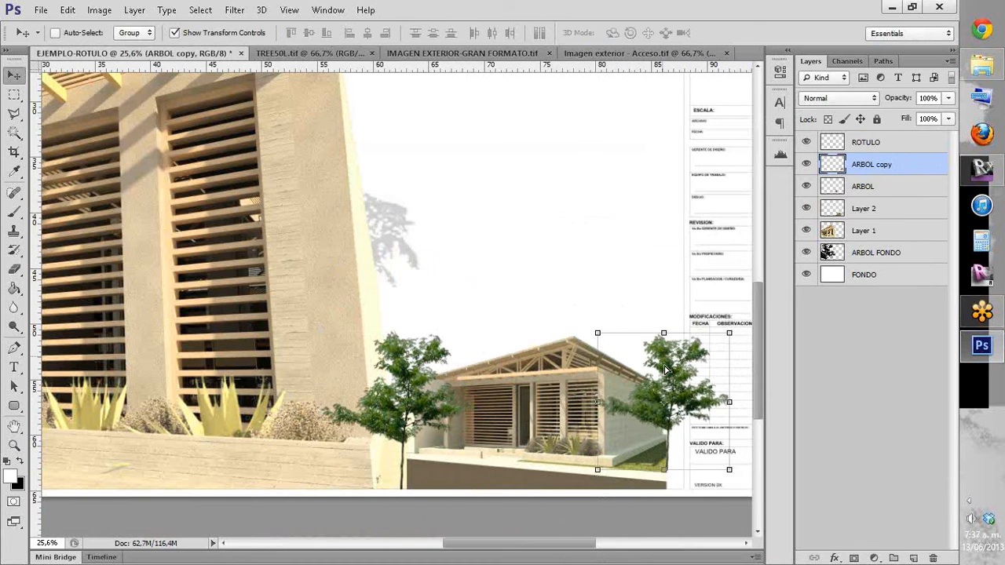
left_click_drag(674, 367, 664, 372)
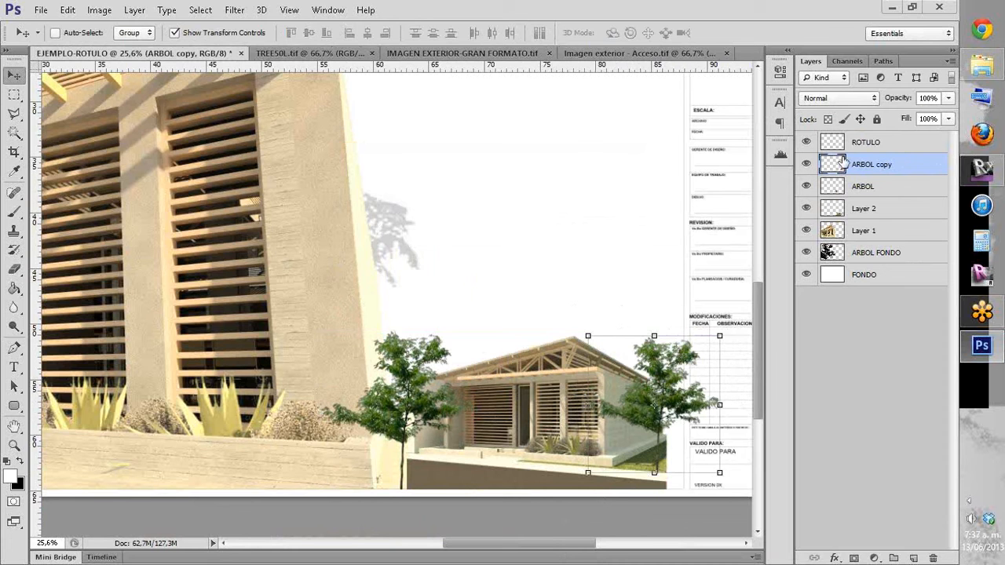
Step: Duplicate the ARBOL copy layer, move the duplicate below Layer 1 and place it behind the small building's roof
right_click(638, 174)
left_click(635, 151)
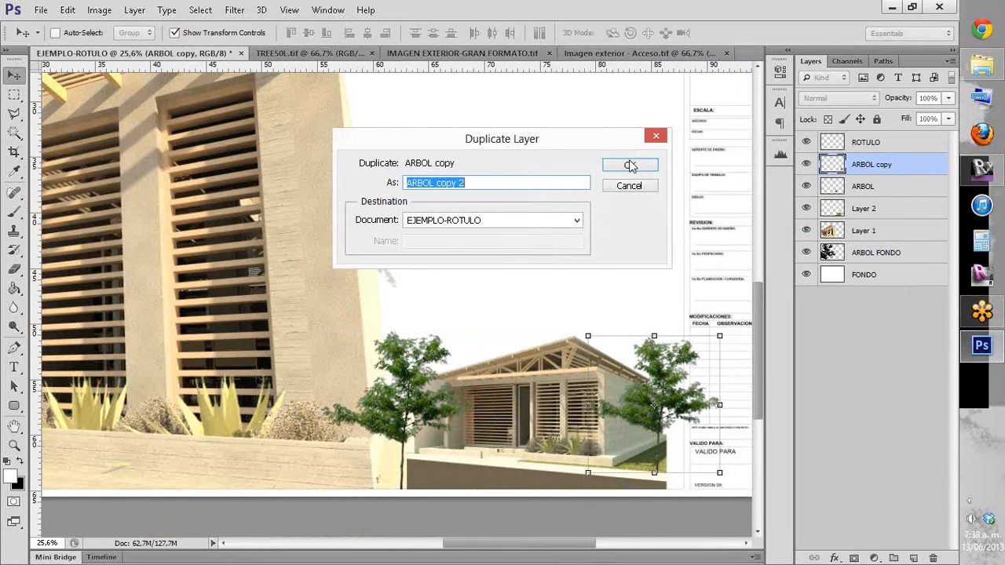
left_click(631, 165)
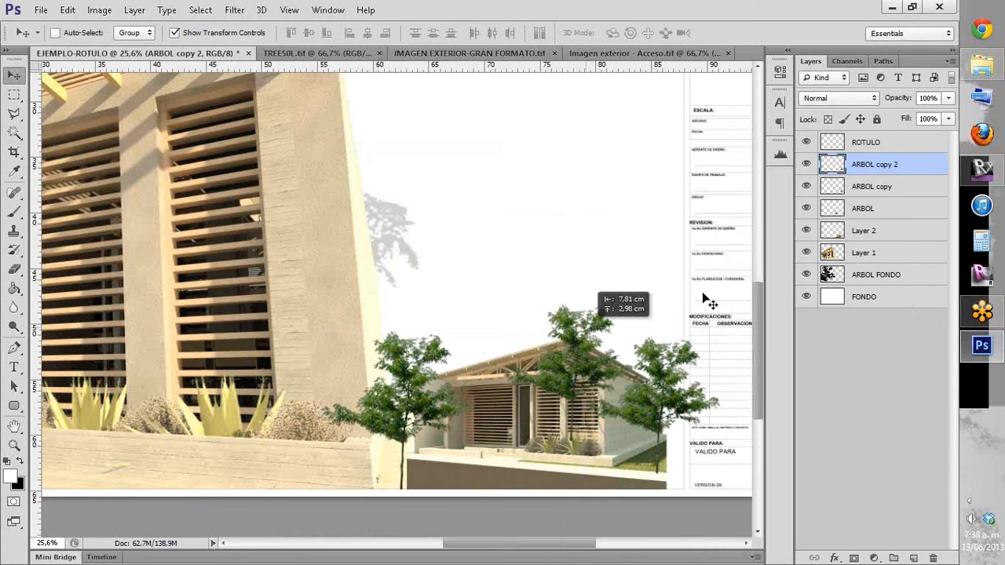
left_click_drag(708, 303, 709, 290)
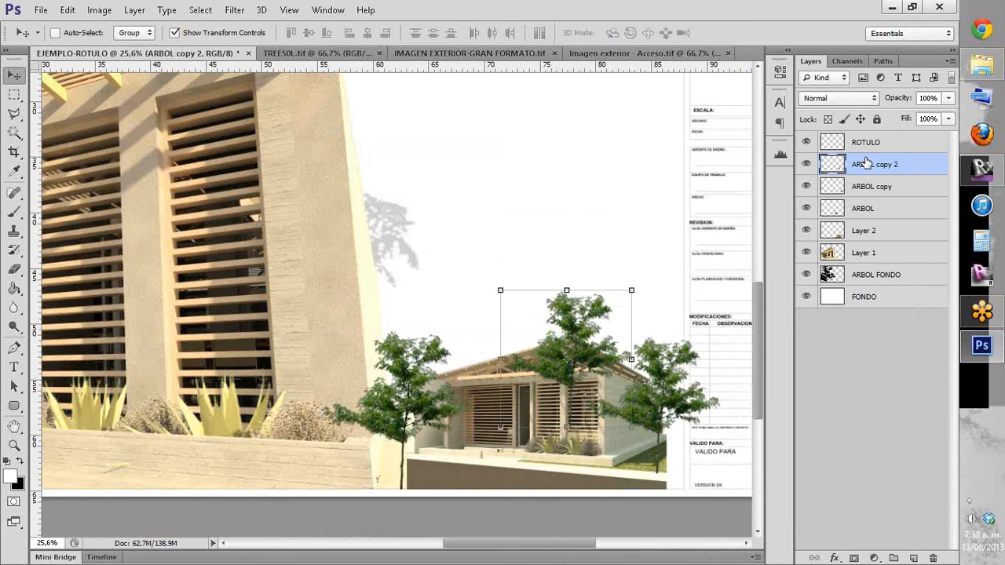
left_click_drag(865, 163, 850, 266)
left_click_drag(594, 318, 588, 346)
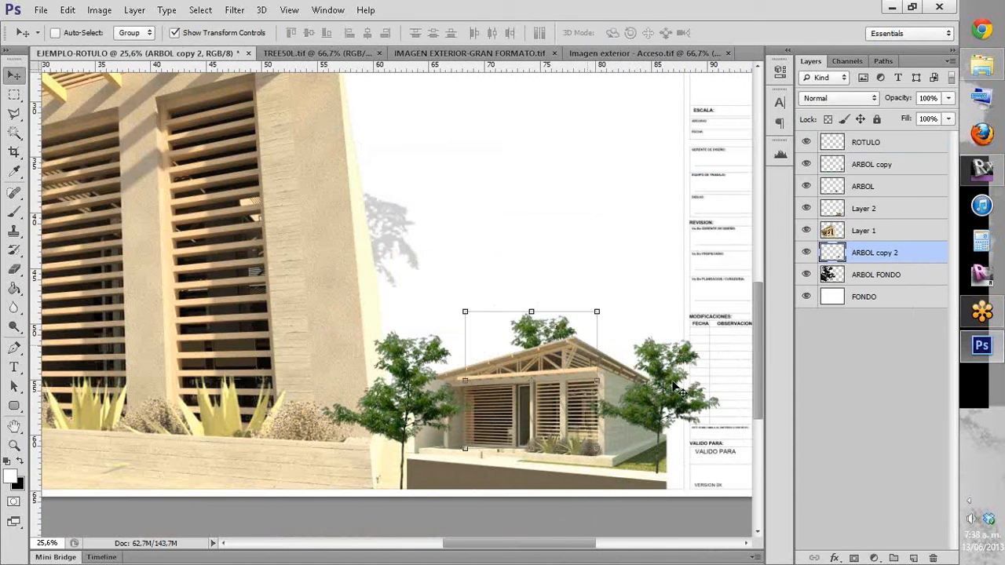
Step: Nudge the ARBOL tree slightly left and set the opacity of ARBOL to 77% and of ARBOL copy to 82%
left_click(842, 188)
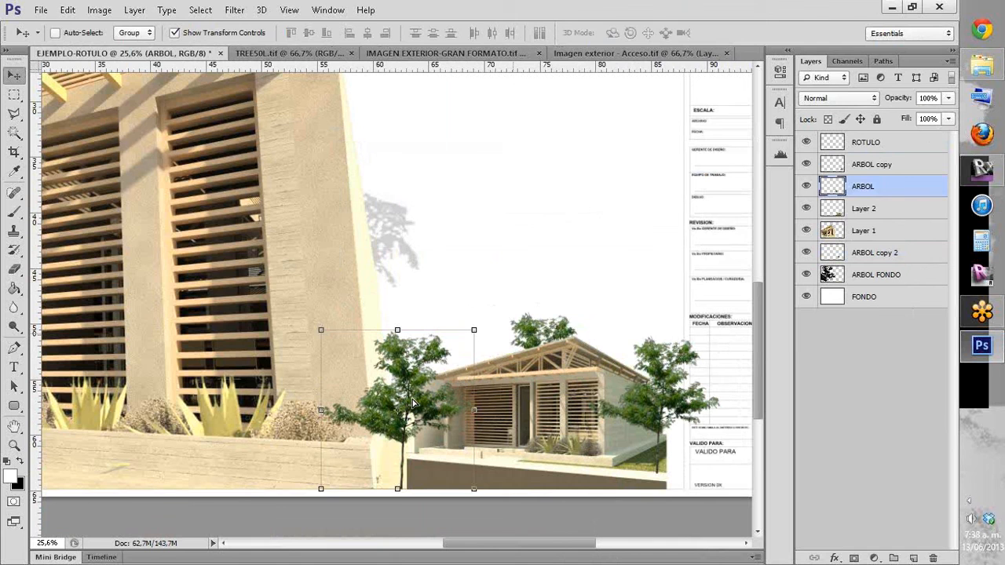
left_click_drag(414, 403, 412, 400)
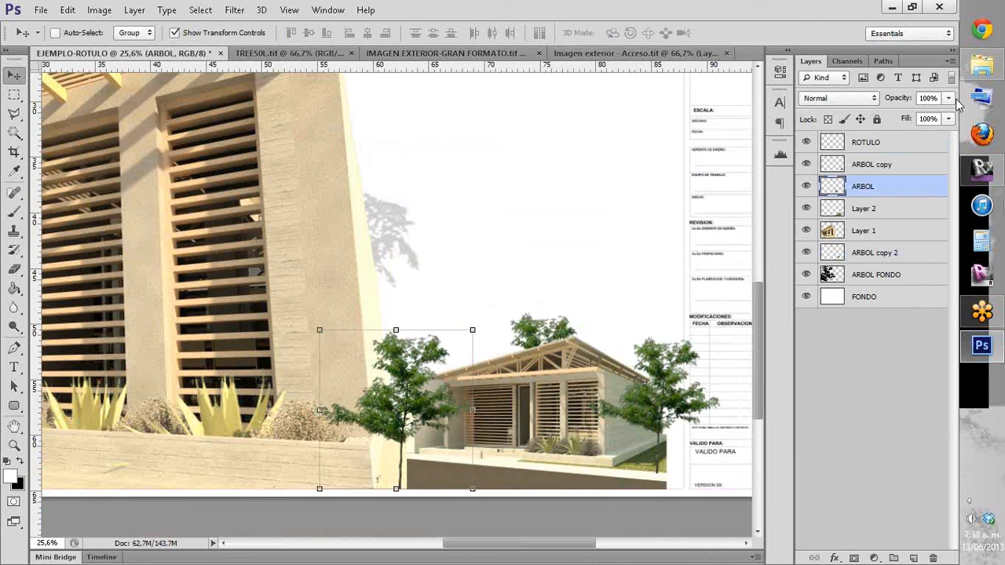
left_click_drag(949, 98, 931, 117)
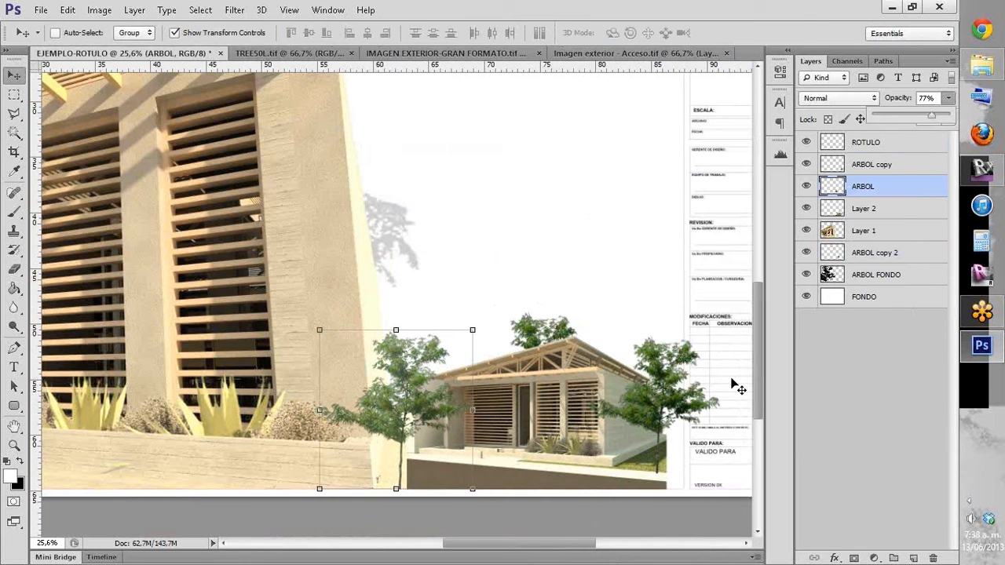
scroll(732, 384, "up", 7)
left_click(677, 360, "ctrl")
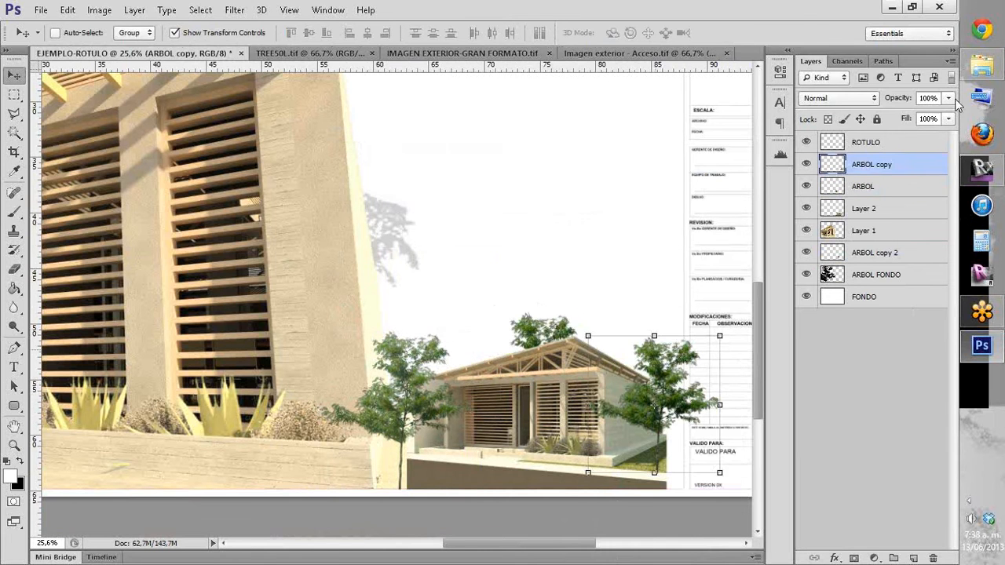
left_click_drag(949, 98, 937, 121)
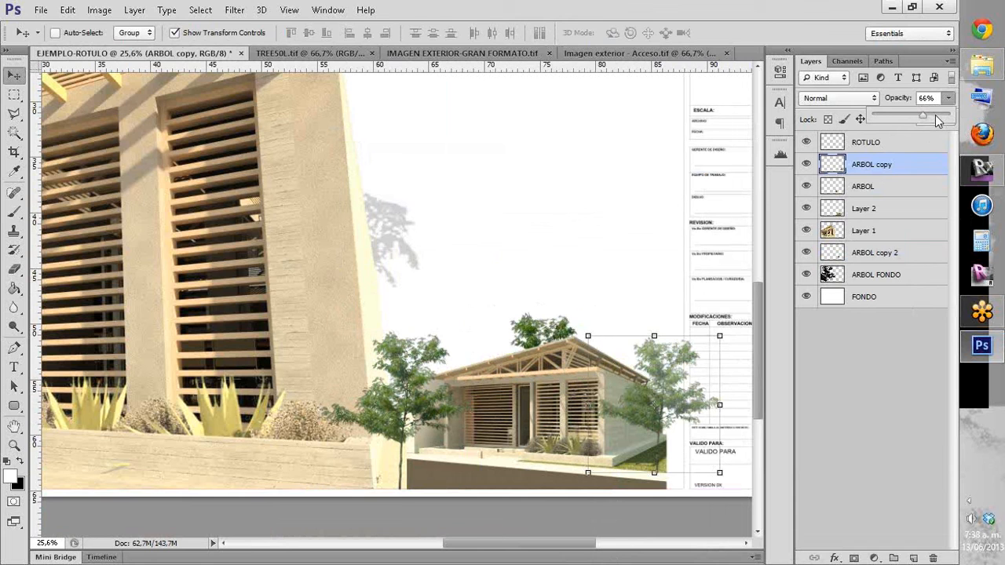
scroll(714, 358, "up", 16)
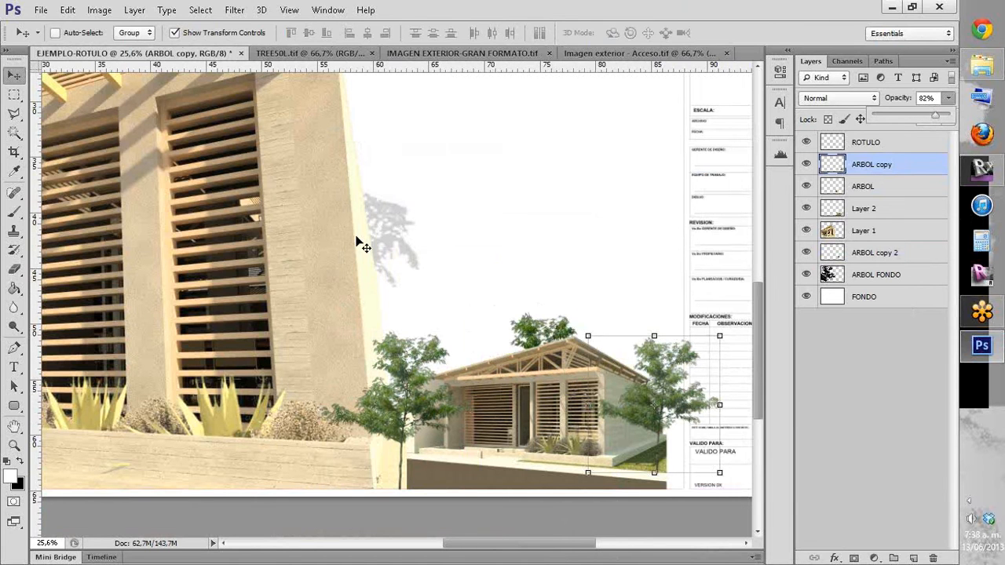
Step: Erase the part of the ARBOL copy tree that overlaps the title block, using a rectangular selection, and deselect
scroll(681, 301, "right", 3)
key("m")
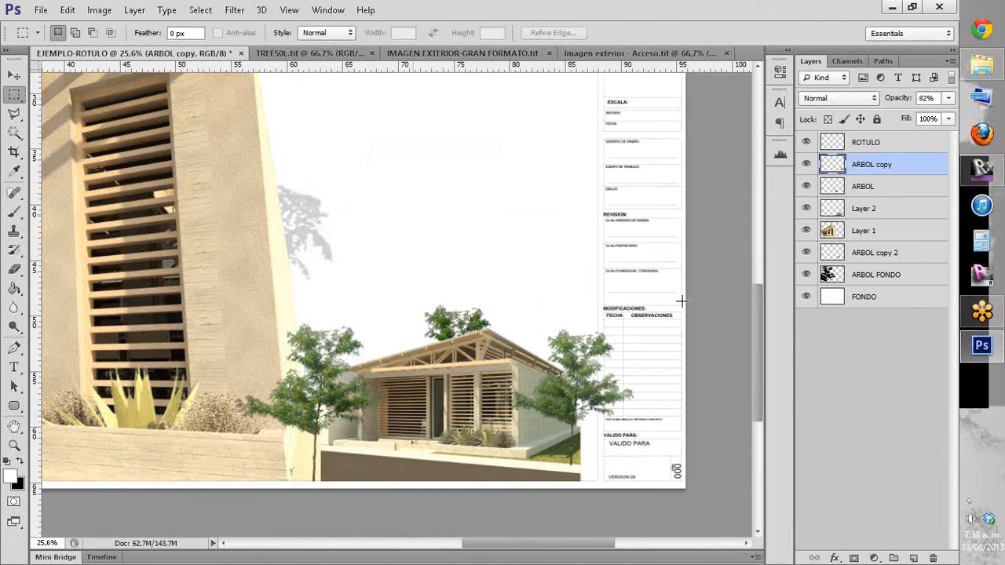
left_click_drag(683, 299, 598, 491)
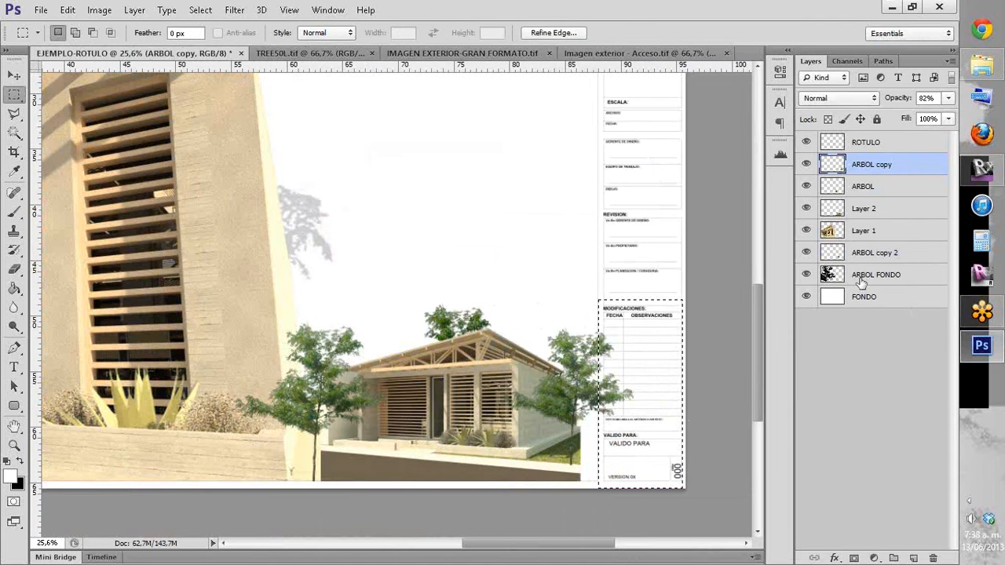
key("Delete")
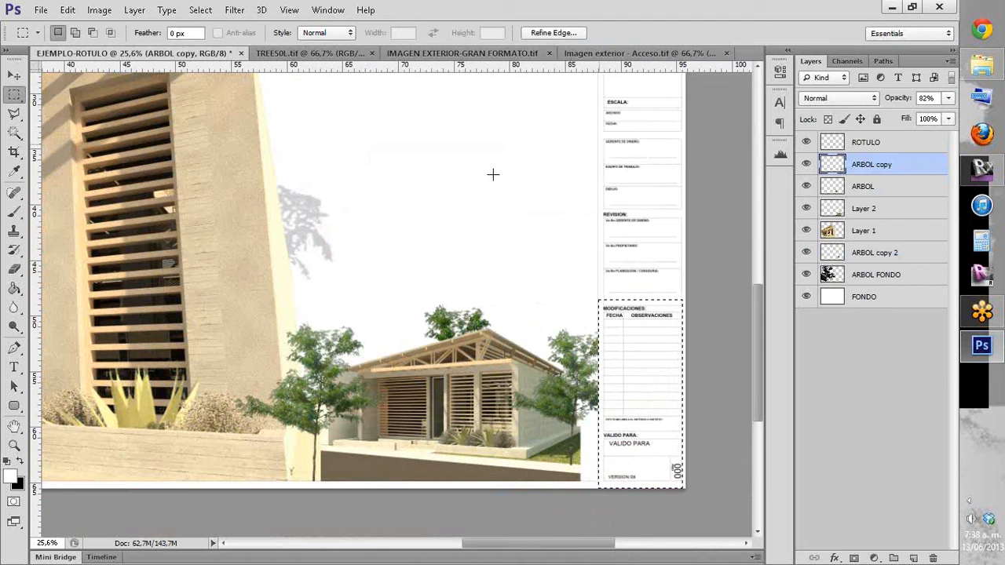
key("ctrl+d")
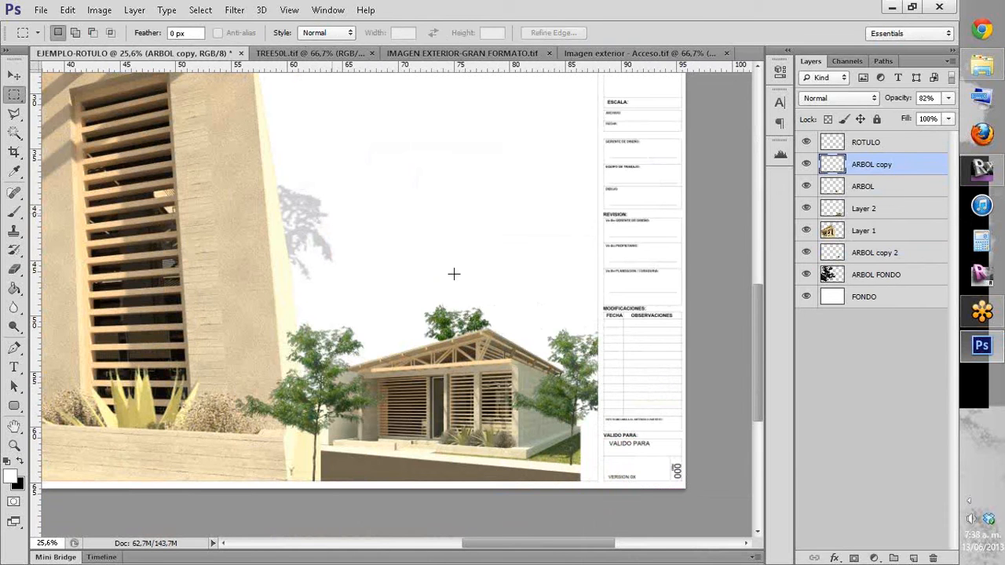
Step: Switch to the REP-IV folder in File Explorer, view the example sheets EJEMPLO2.jpg and EJEMPLO1.jpg, and close the viewer
scroll(463, 345, "down", 3)
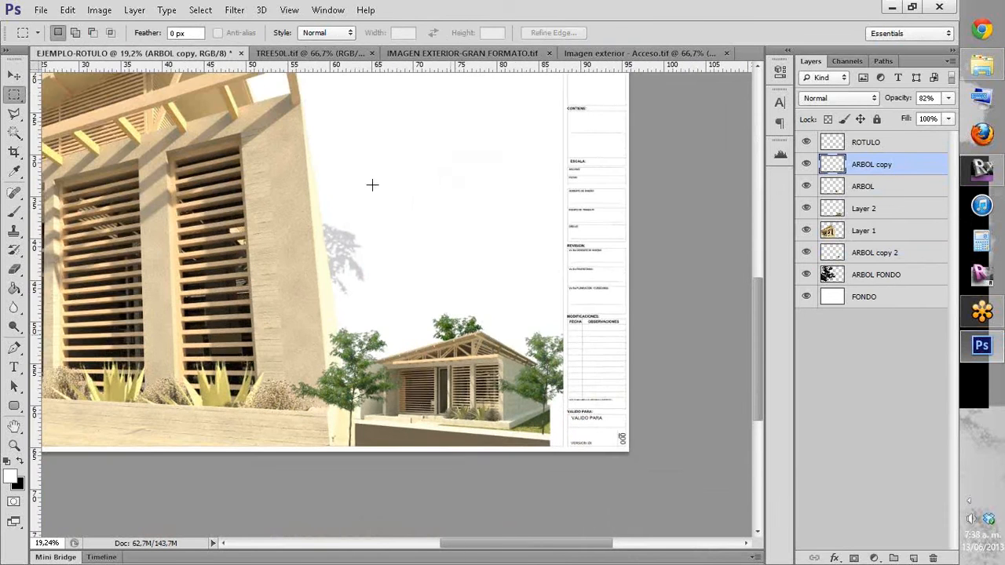
left_click_drag(373, 185, 380, 200)
key("alt")
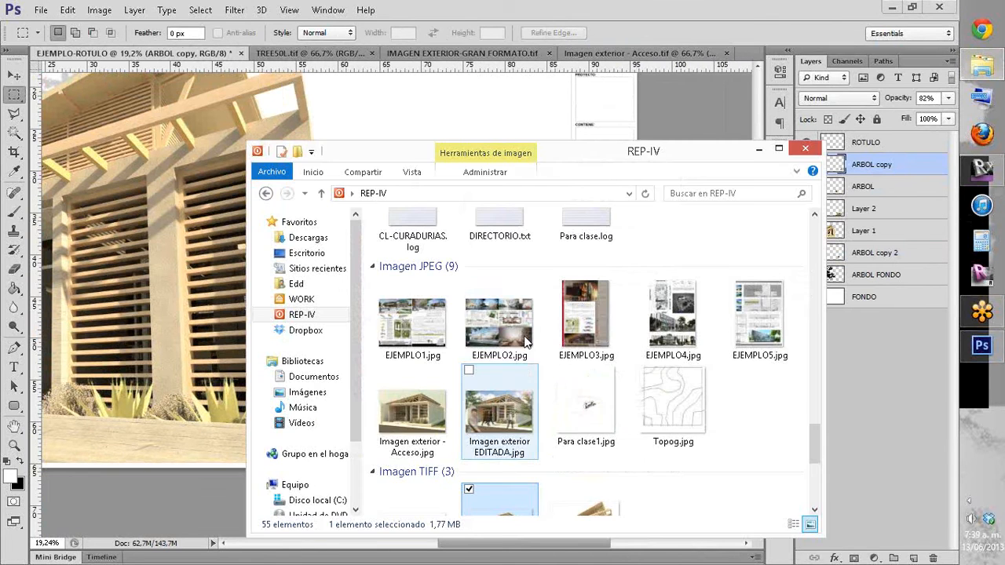
double_click(523, 333)
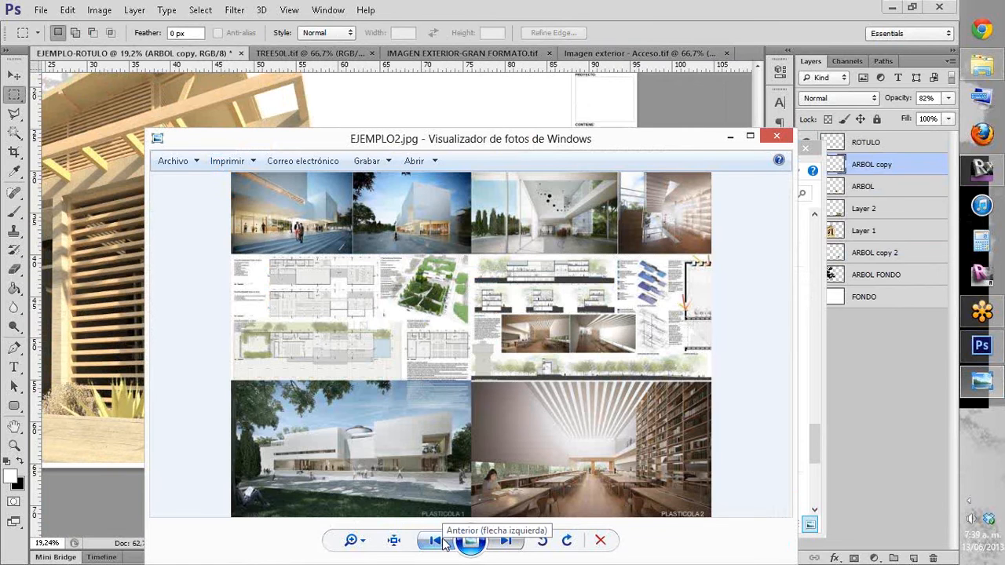
left_click(435, 541)
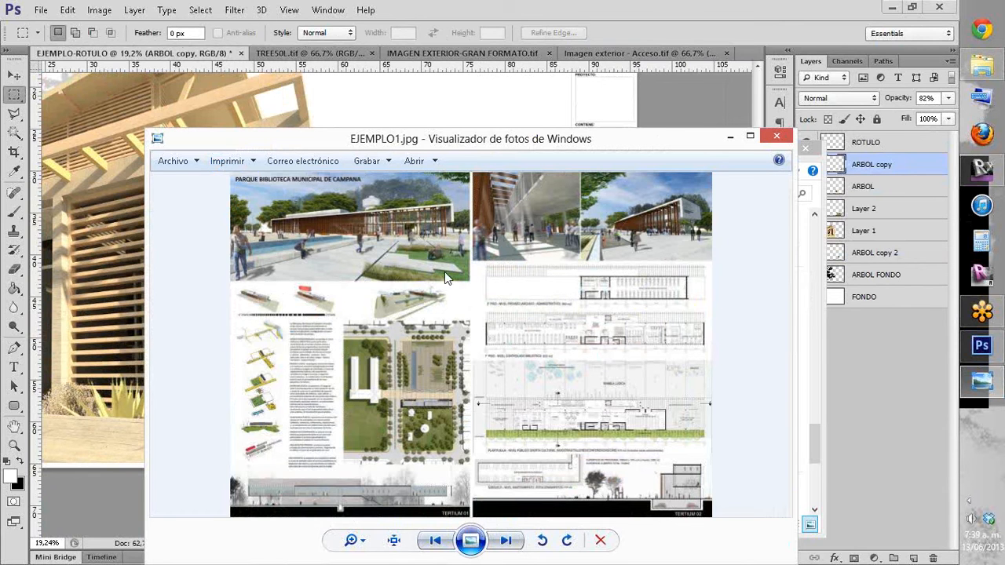
key("Escape")
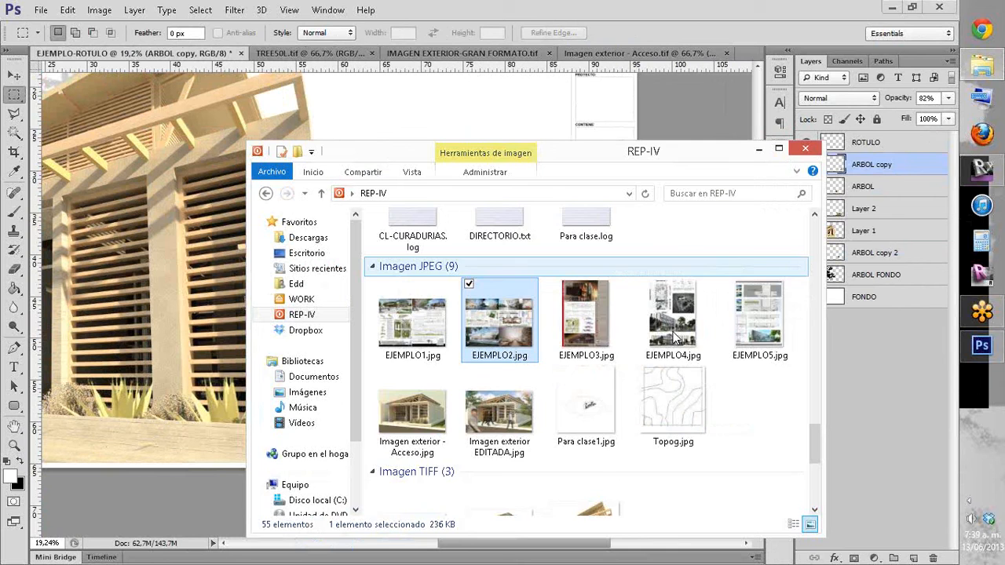
Step: Open Imagen exterior EDITADA.jpg in Photoshop, copy its entire image and close the exterior render documents
left_click(742, 412)
scroll(506, 464, "up", 2)
scroll(506, 465, "down", 2)
left_click_drag(506, 455, 522, 55)
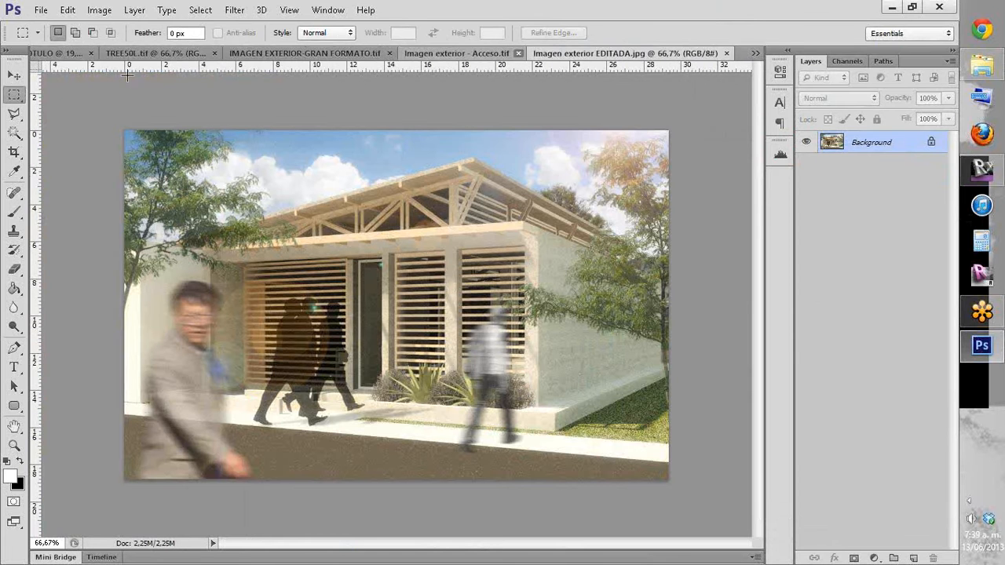
left_click_drag(451, 349, 727, 508)
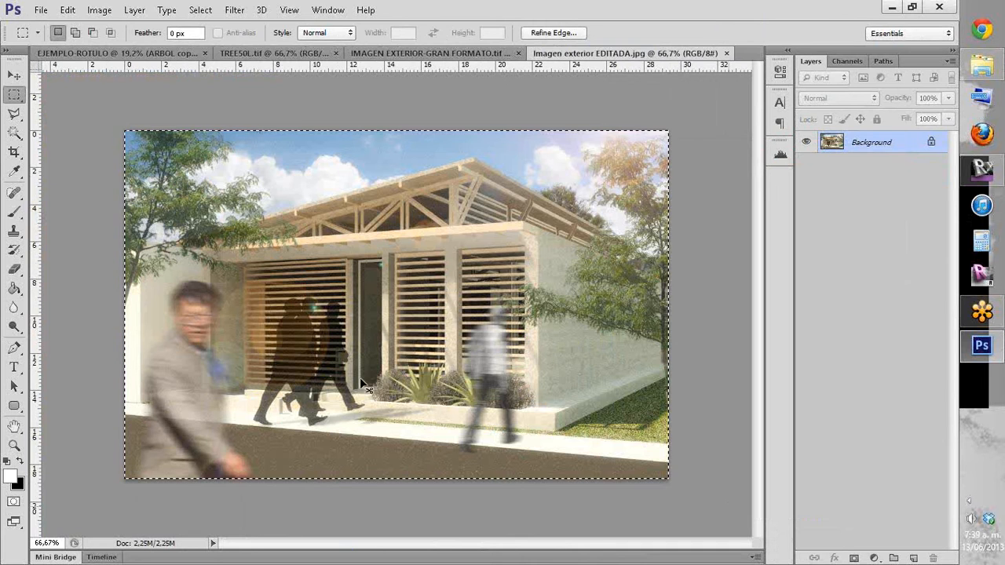
left_click(727, 53)
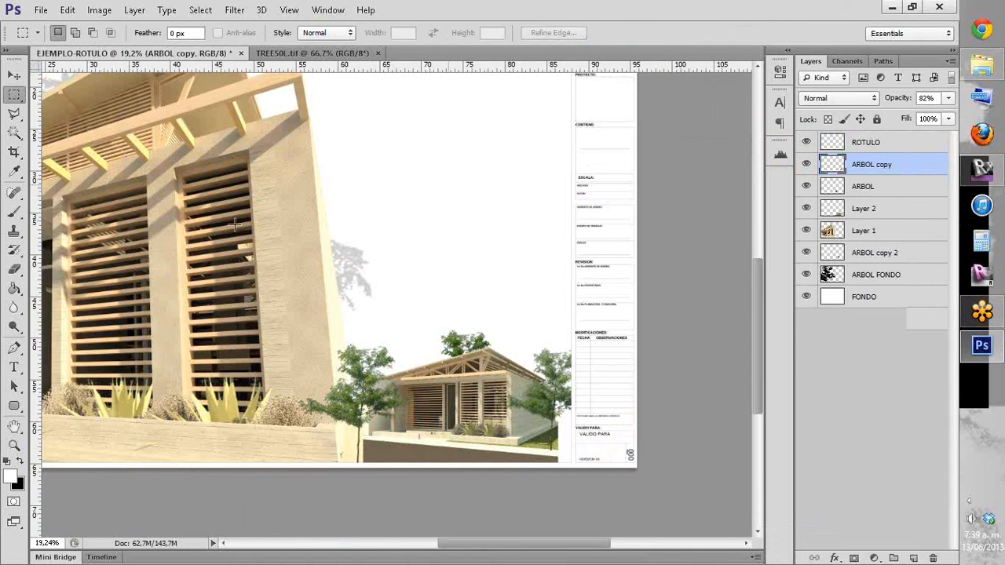
Step: Paste the edited render into EJEMPLO-ROTULO, enlarge it to about 125.9% and place it directly above the small access render
key("ctrl+v")
left_click(13, 76)
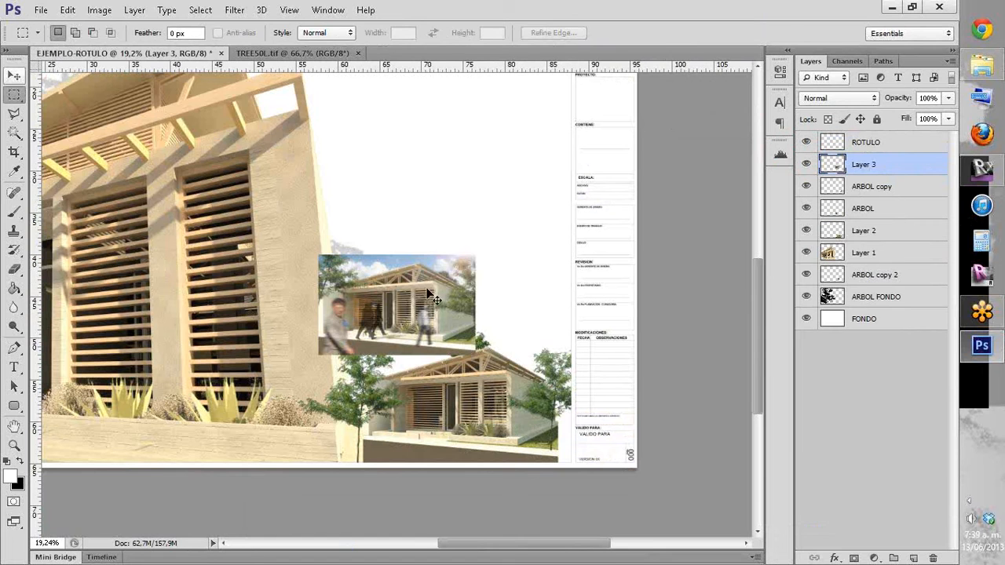
left_click_drag(431, 297, 365, 321)
key("ctrl+t")
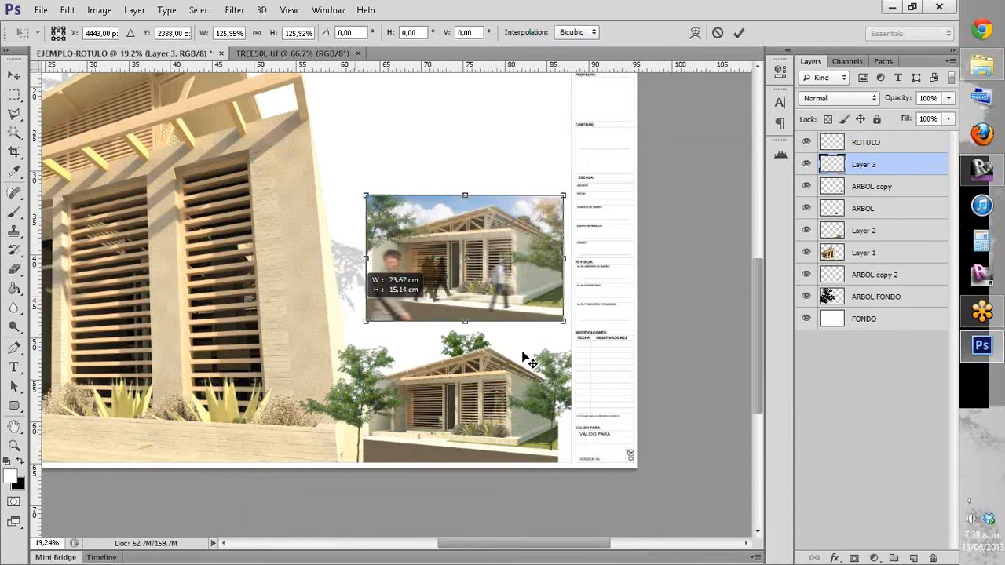
key("Return")
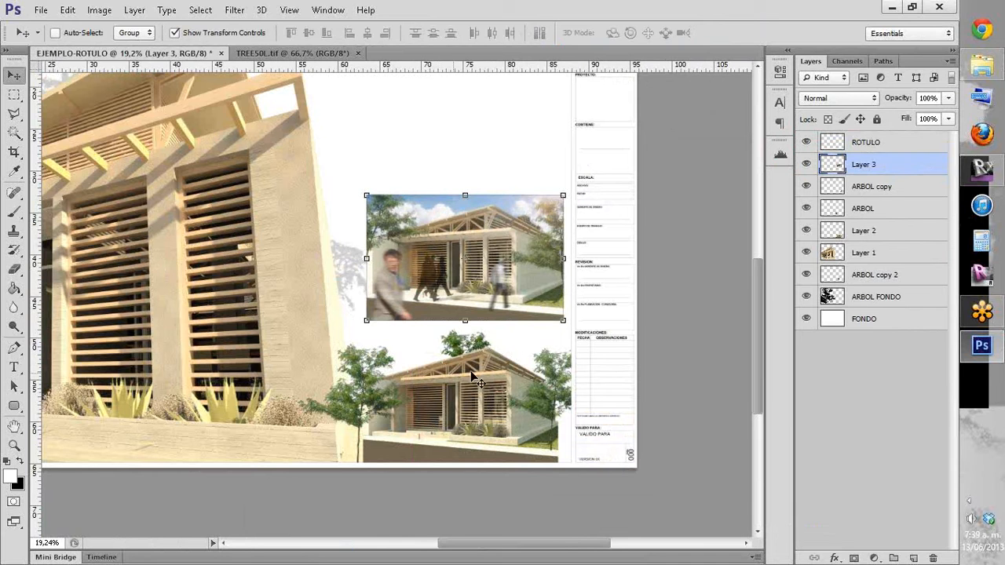
scroll(599, 227, "up", 10)
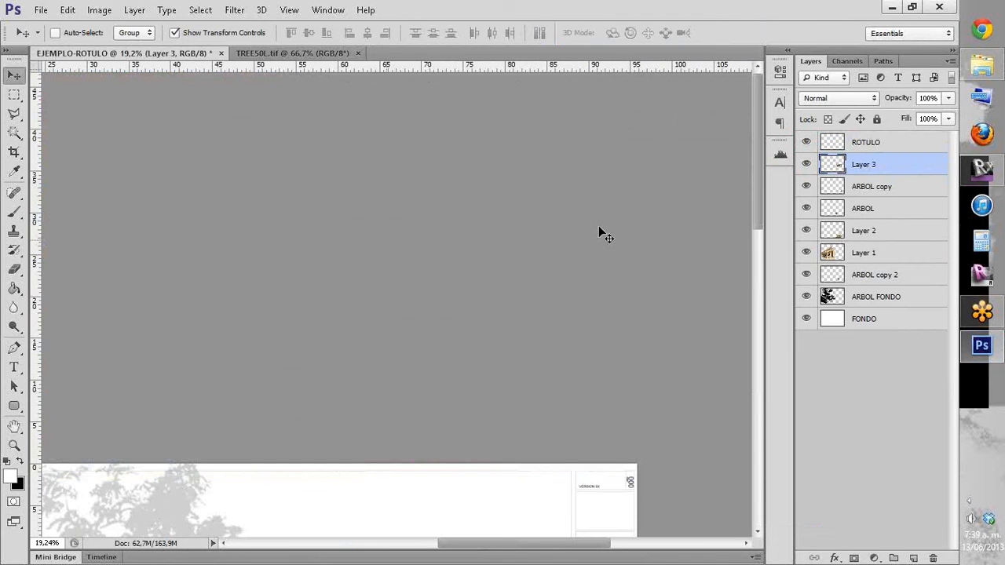
scroll(598, 228, "down", 2)
scroll(574, 282, "down", 3)
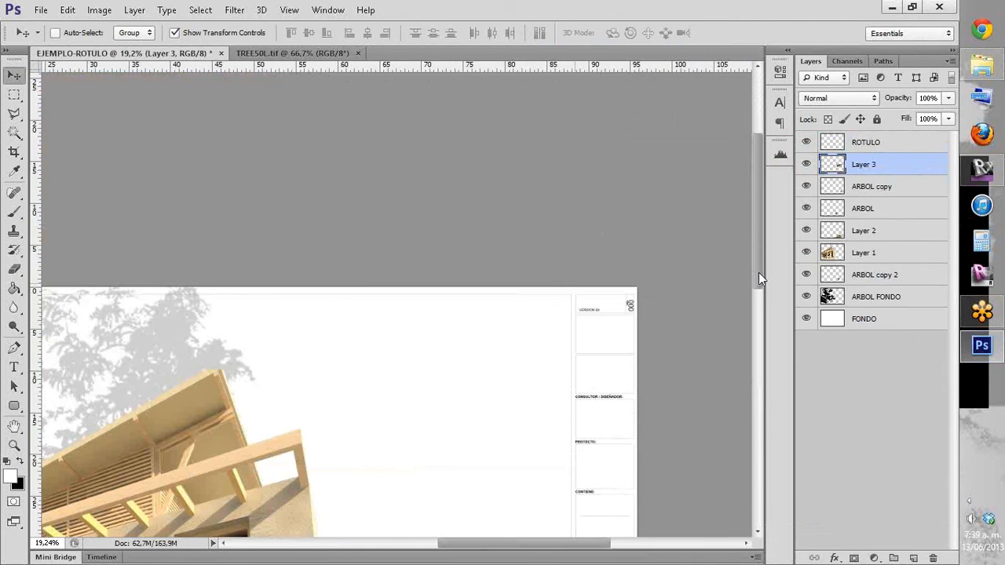
scroll(384, 230, "down", 8)
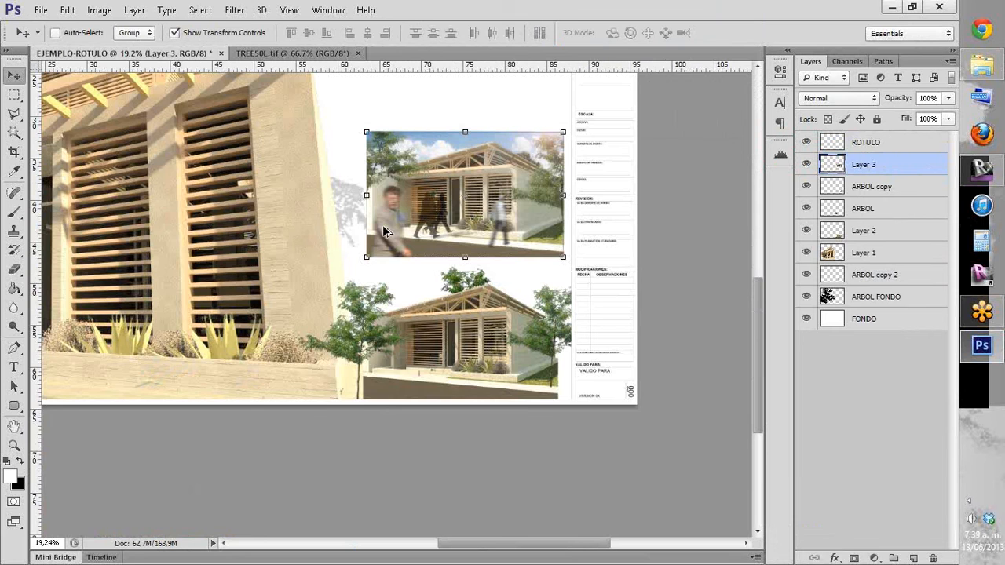
Step: Try the Eraser with a hard round 28 px brush on the edited render in Layer 3 and undo the stroke
scroll(374, 176, "up", 1)
scroll(380, 197, "up", 4)
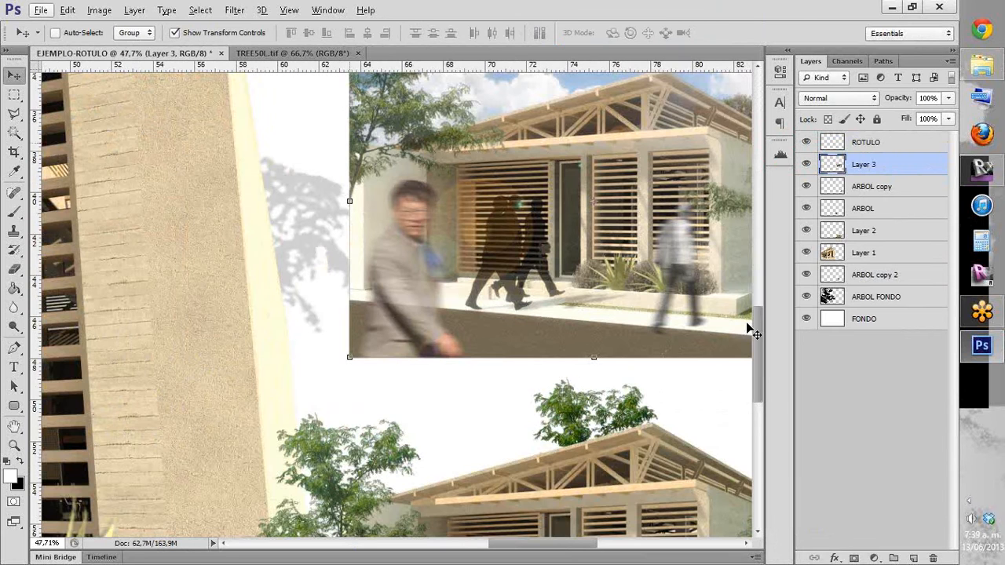
scroll(369, 222, "up", 2)
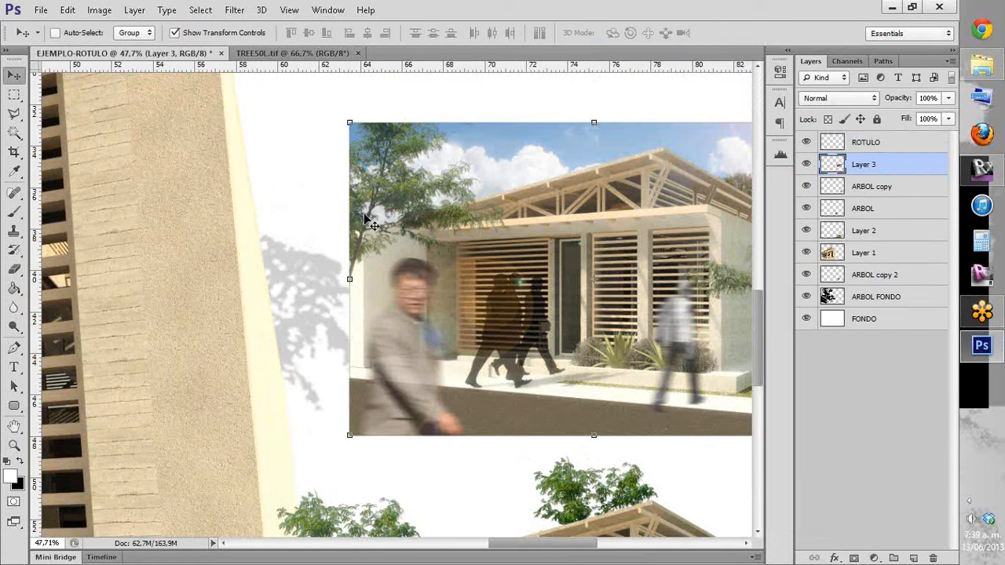
scroll(365, 219, "up", 1)
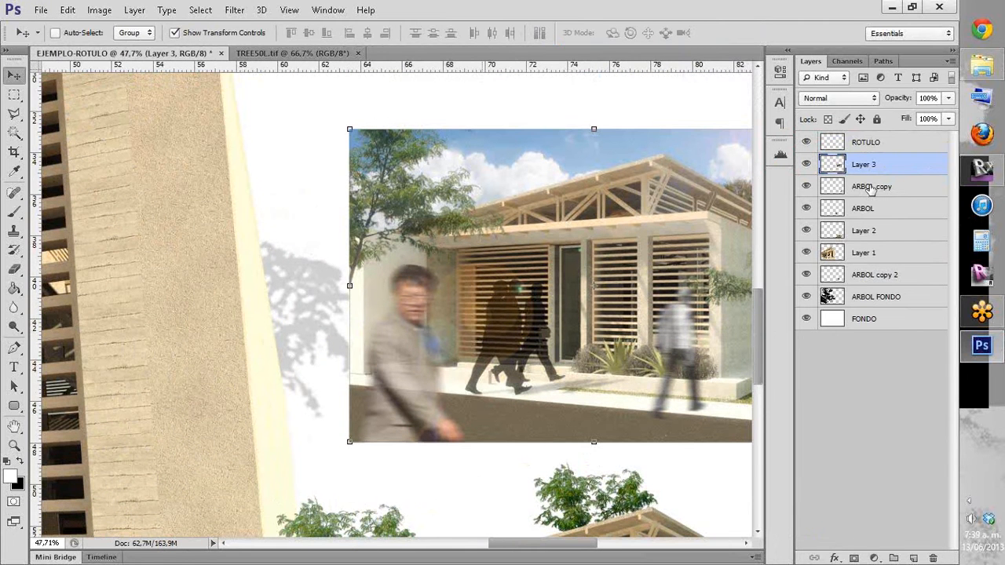
left_click(13, 270)
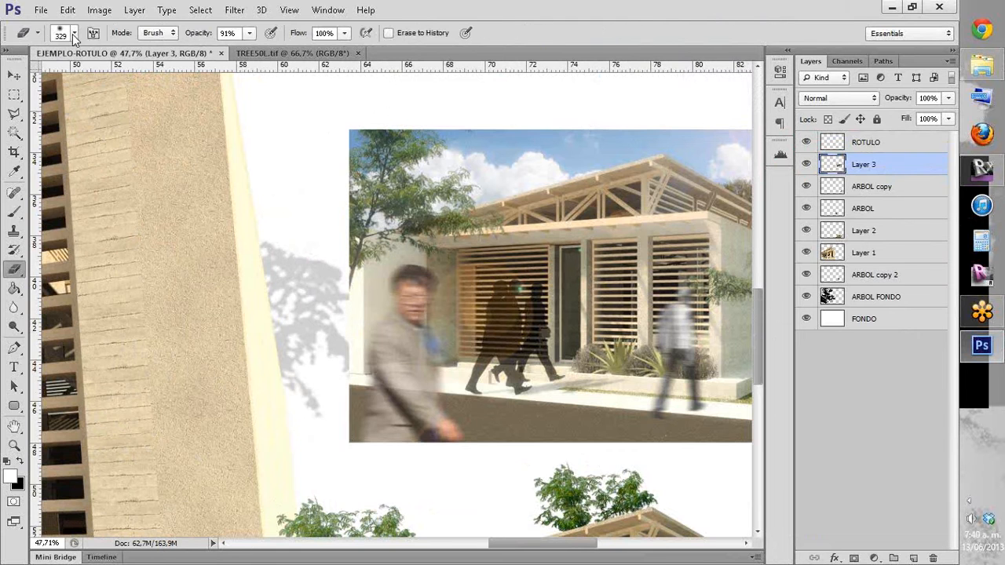
left_click(74, 33)
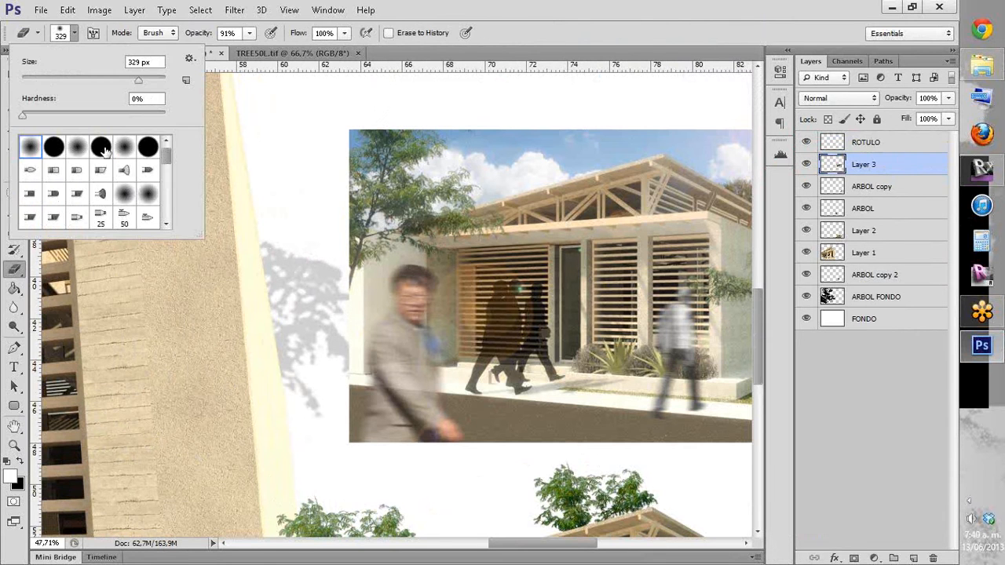
left_click(41, 79)
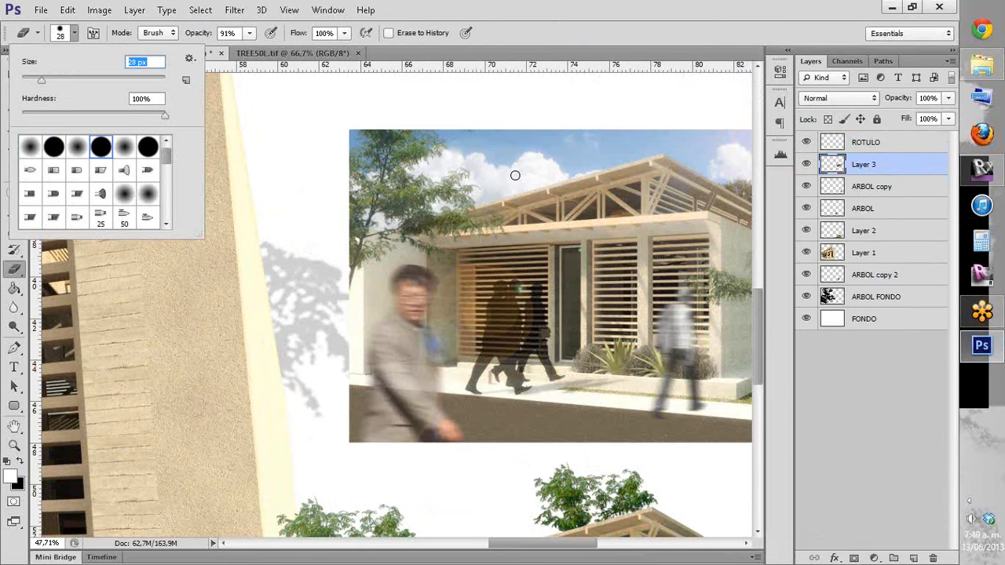
left_click_drag(515, 175, 501, 320)
key("ctrl+z")
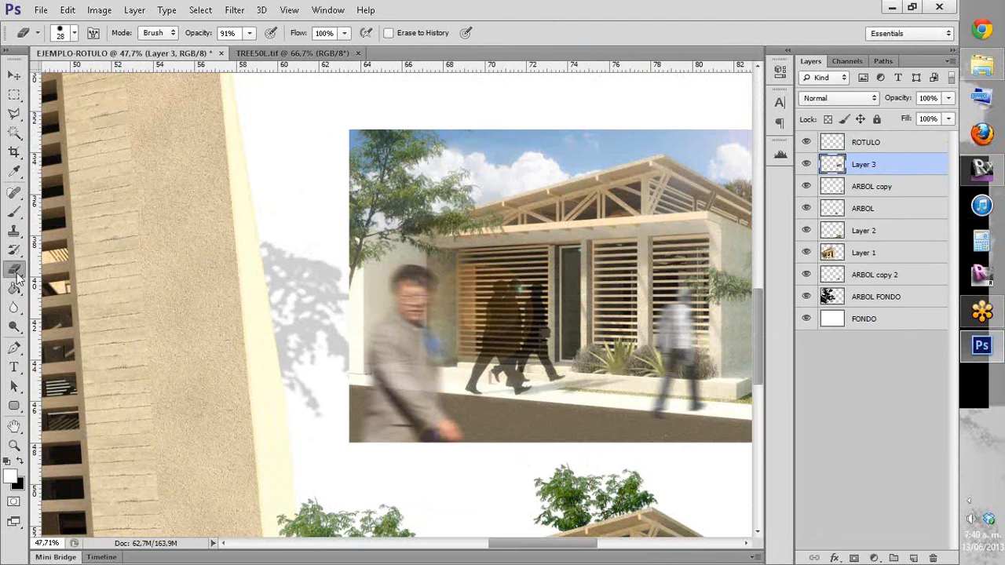
Step: Try erasing the street area of the edited render with the 134 px grass-shaped brush and undo the strokes
left_click(76, 32)
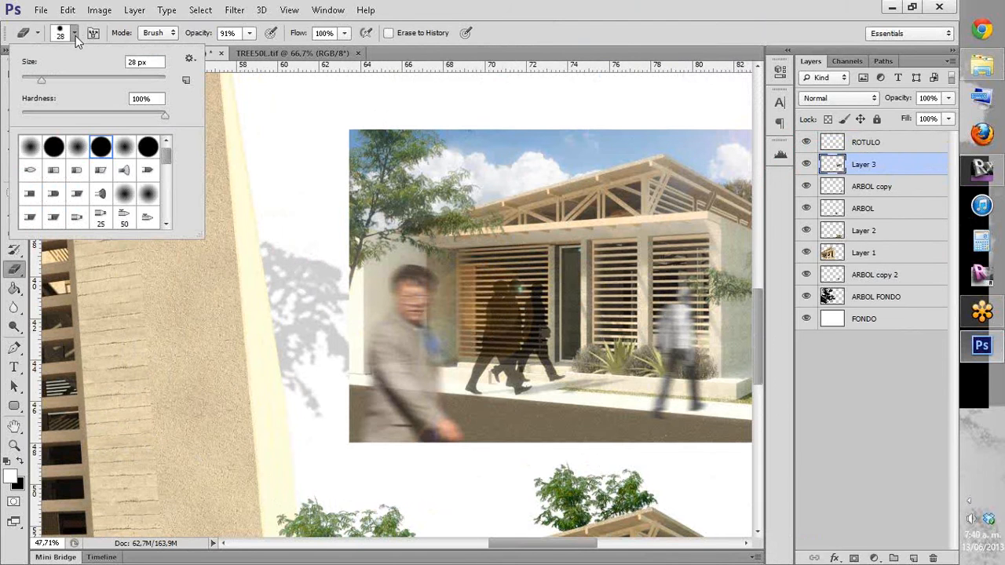
left_click(78, 148)
left_click_drag(164, 162, 166, 192)
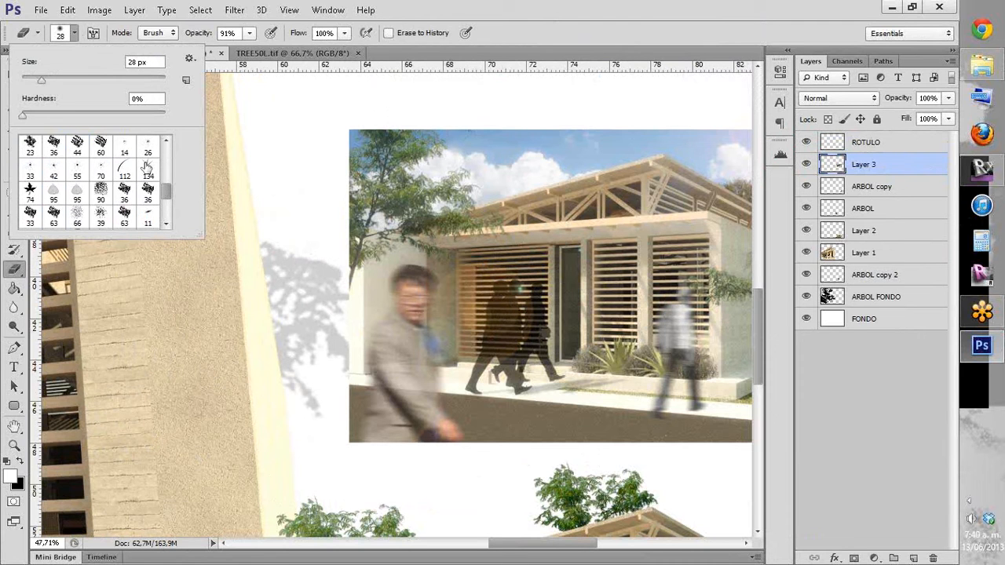
left_click(146, 167)
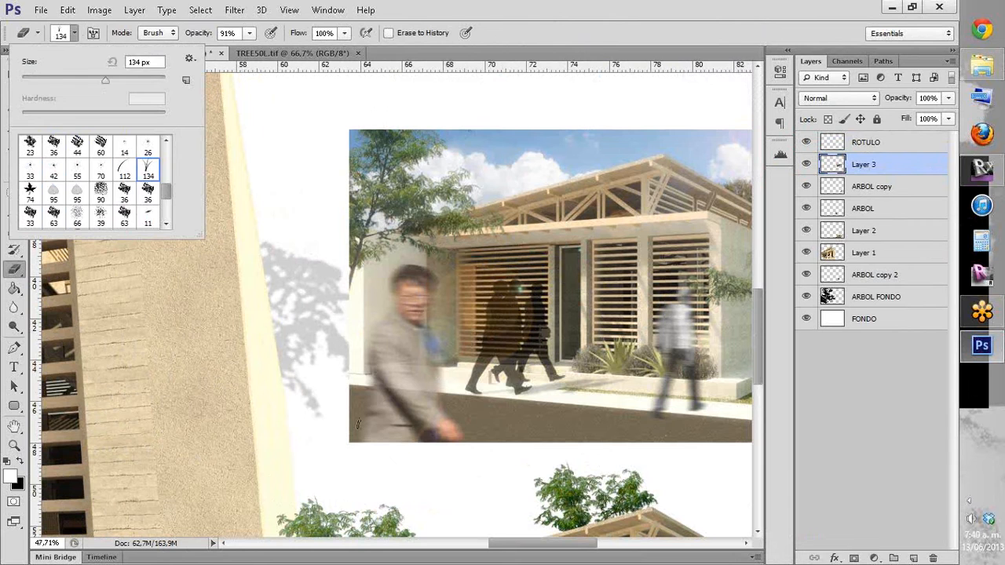
left_click_drag(441, 386, 730, 424)
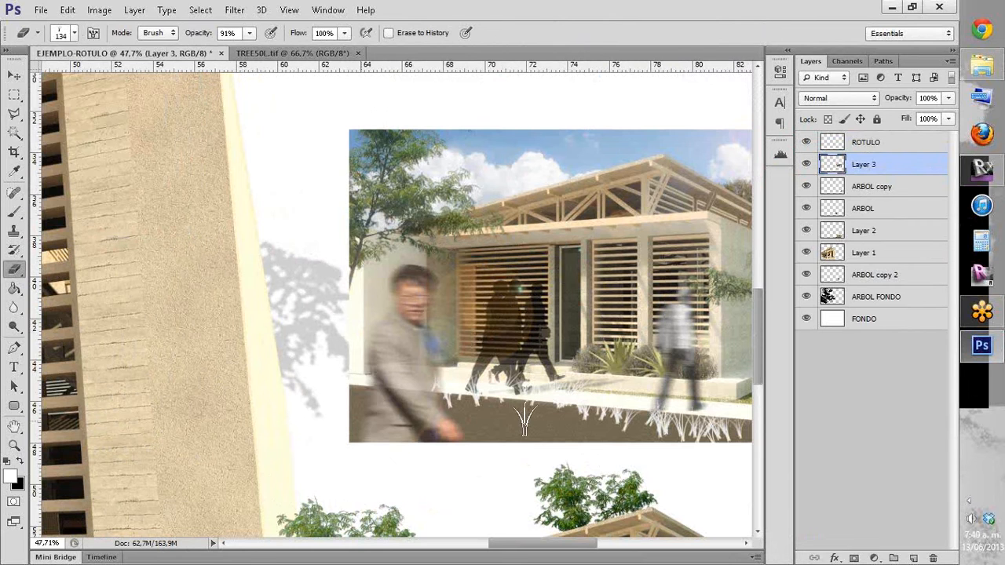
mouse_move(524, 420)
left_mouse_down()
mouse_move(409, 428)
mouse_move(664, 443)
mouse_move(508, 398)
left_mouse_up()
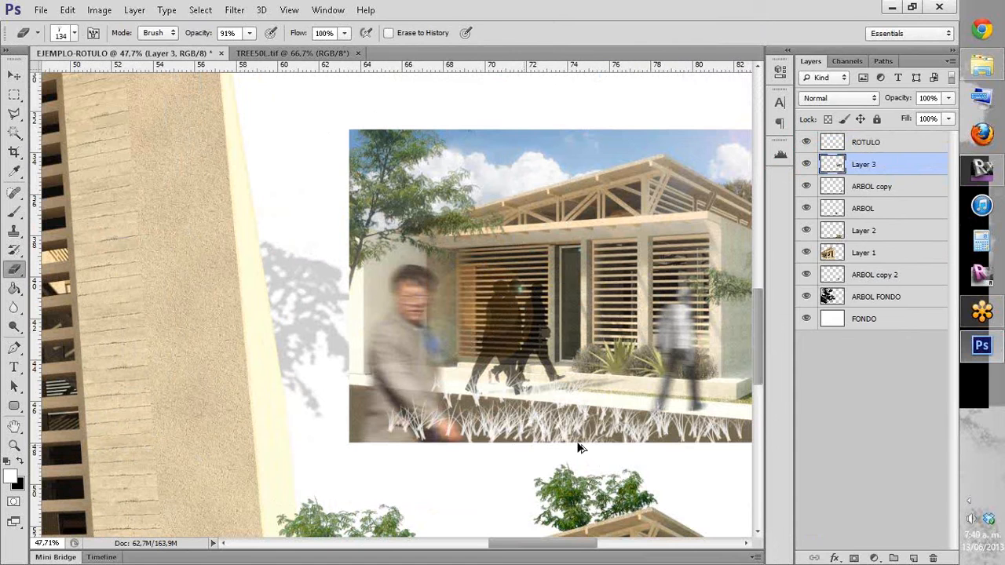
left_click_drag(576, 439, 445, 428)
key("ctrl+z")
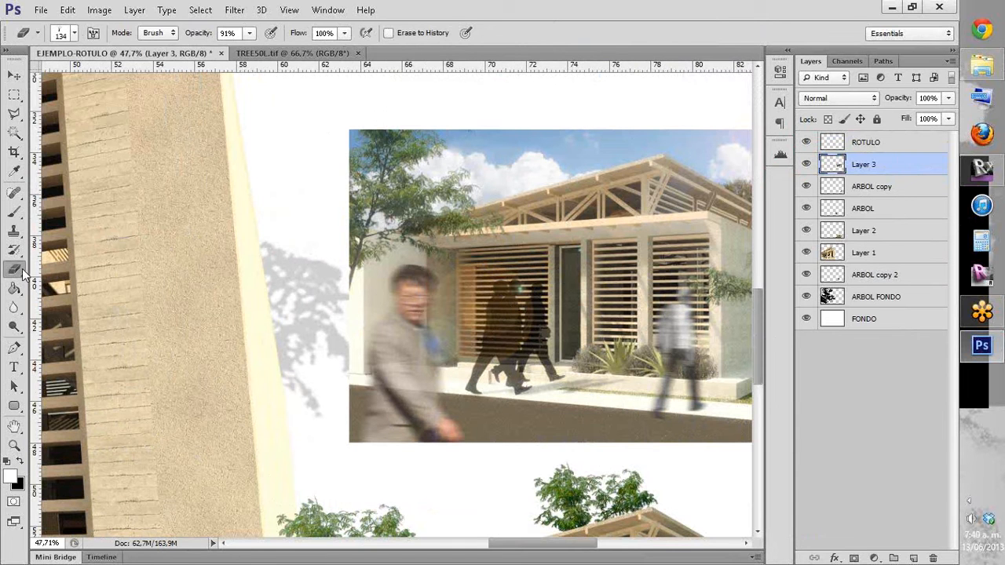
Step: Try a vertical erasing stroke across the edited render with a soft round 134 px brush at 0% hardness and undo it
left_click(75, 33)
left_click_drag(167, 190, 167, 149)
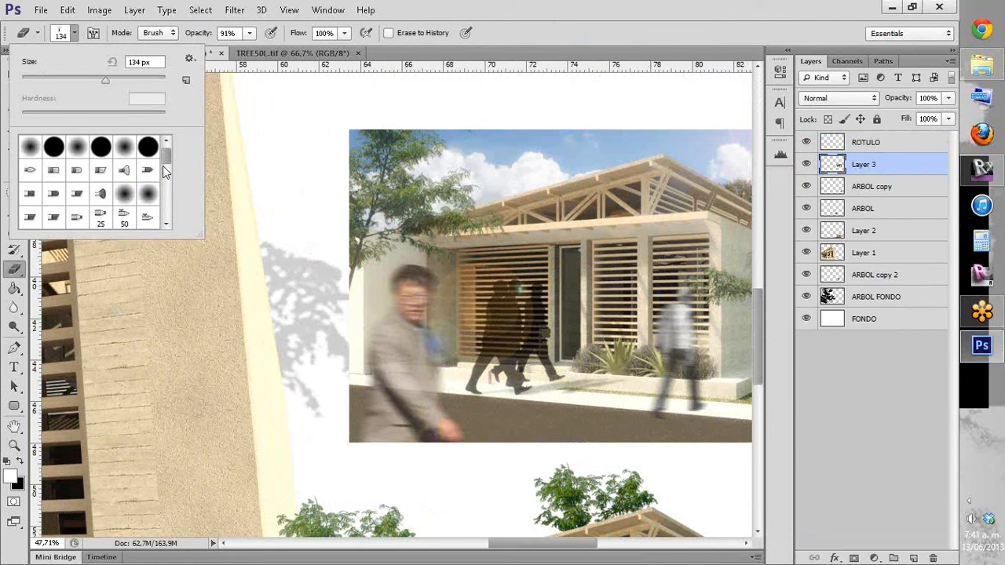
left_click(77, 147)
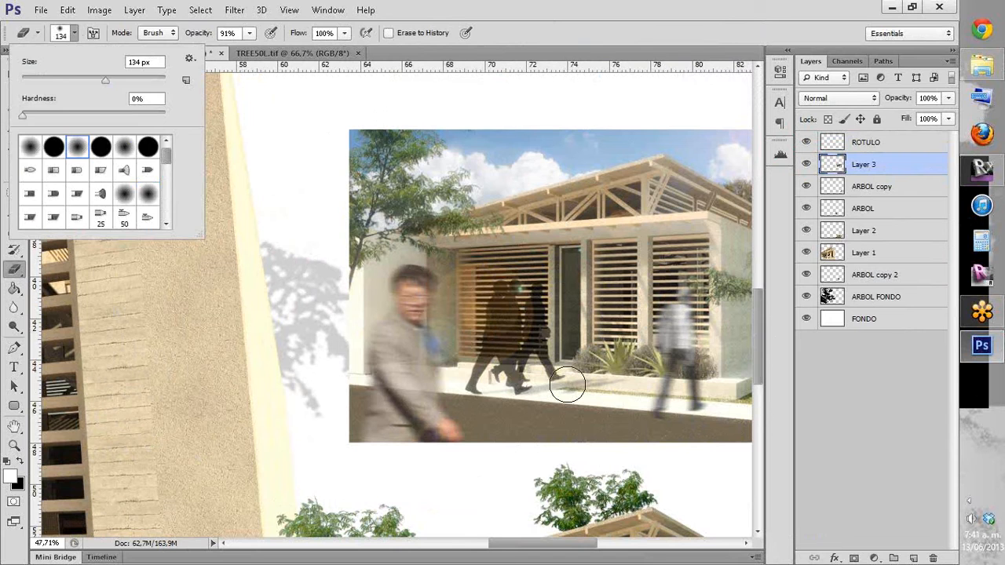
left_click_drag(491, 451, 484, 126)
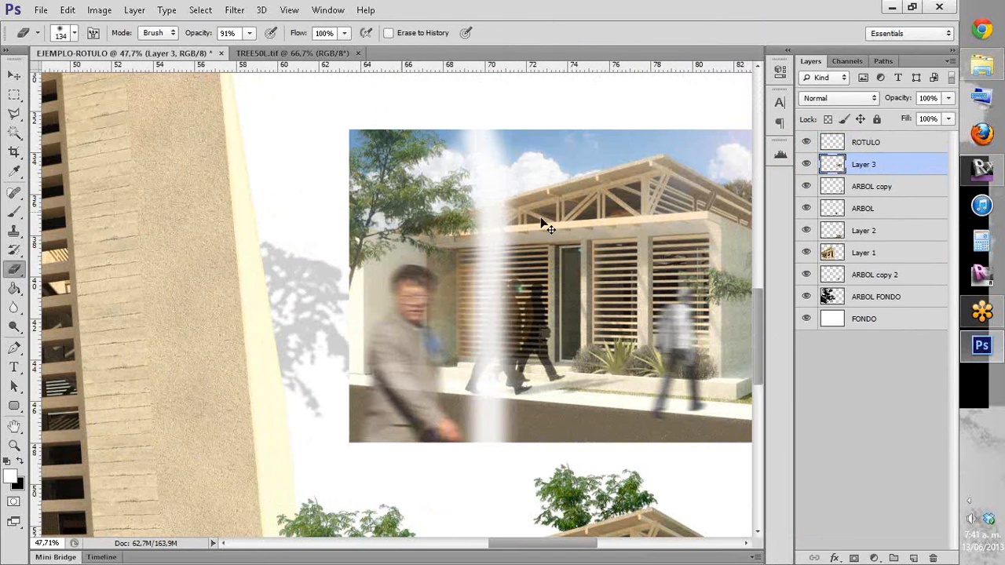
key("ctrl+z")
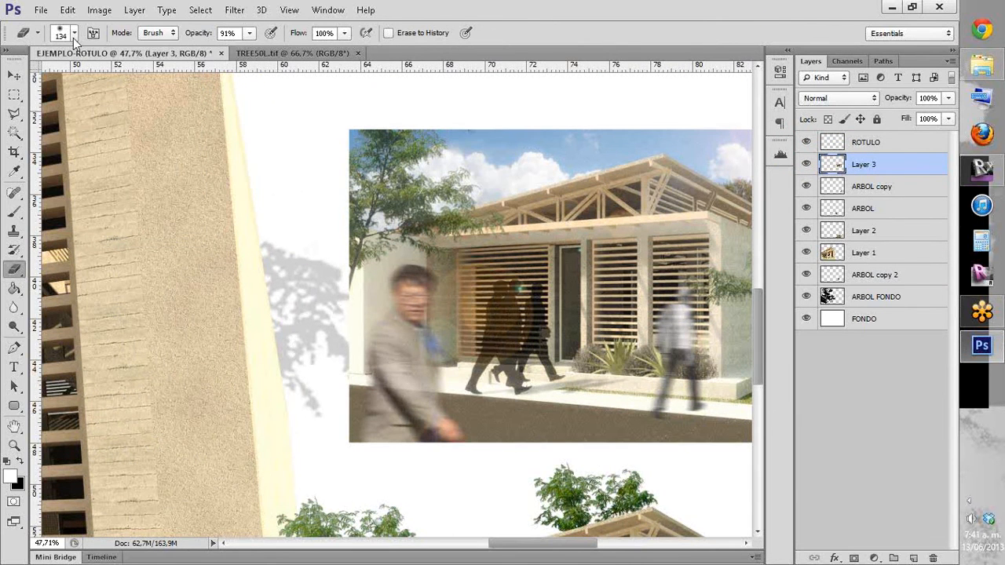
Step: Try erasing a wide area of the edited render with the soft Eraser brush enlarged to 288 px and undo the strokes
left_click(74, 33)
left_click_drag(115, 80, 120, 79)
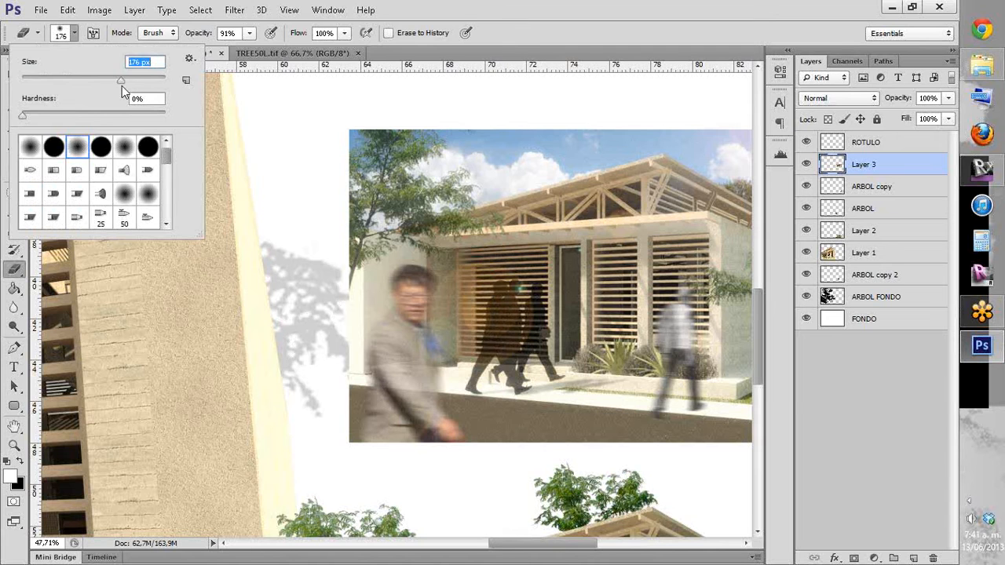
left_click_drag(130, 81, 135, 80)
mouse_move(557, 239)
left_mouse_down()
mouse_move(518, 441)
mouse_move(508, 273)
left_mouse_up()
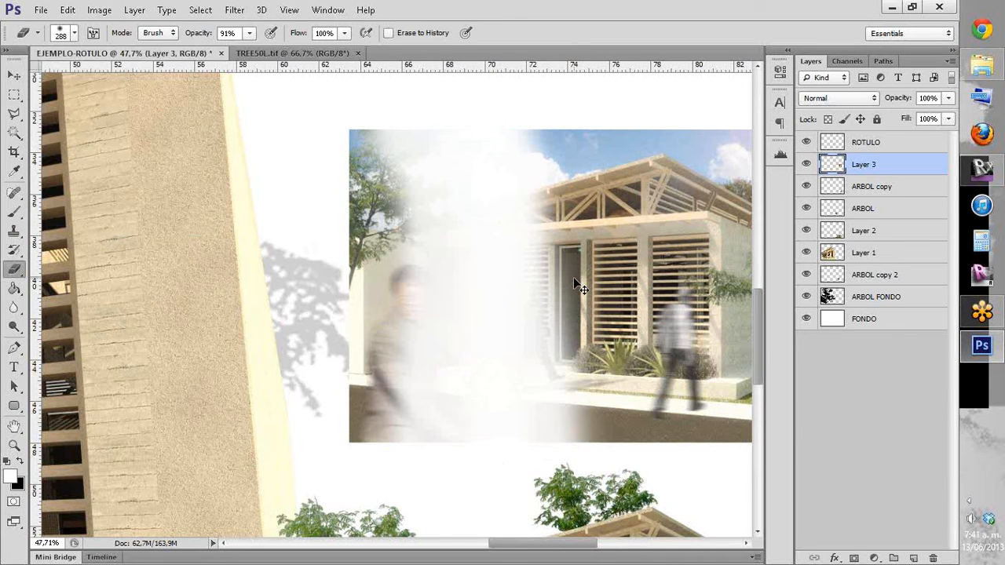
key("ctrl+alt+z")
key("ctrl+alt+z")
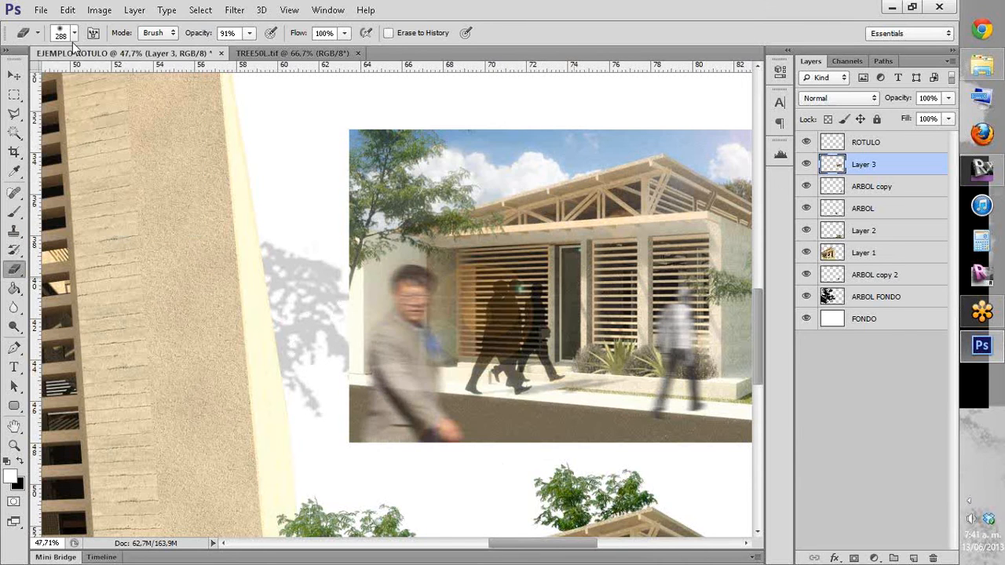
Step: Set the soft Eraser brush to 127 px and fade the edited render's left edge with two straight corner-to-corner passes
left_click(74, 34)
left_click_drag(93, 80, 103, 80)
left_click(99, 80)
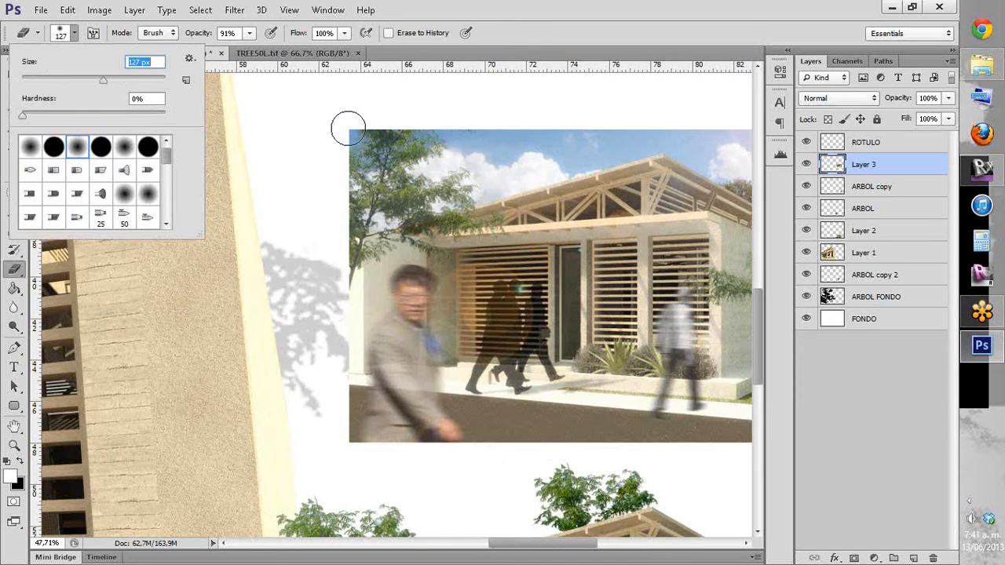
left_click(348, 128)
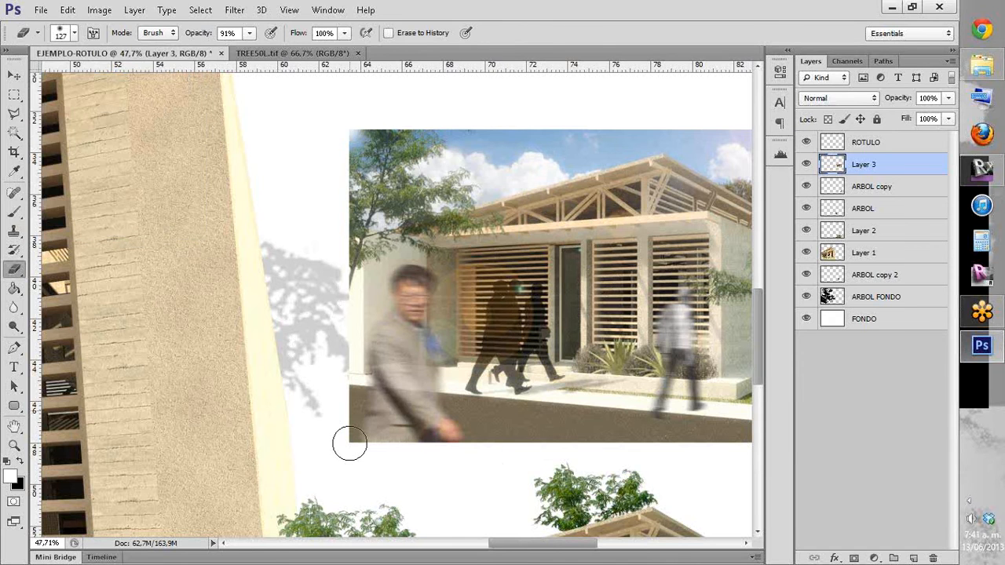
left_click(350, 444, "shift")
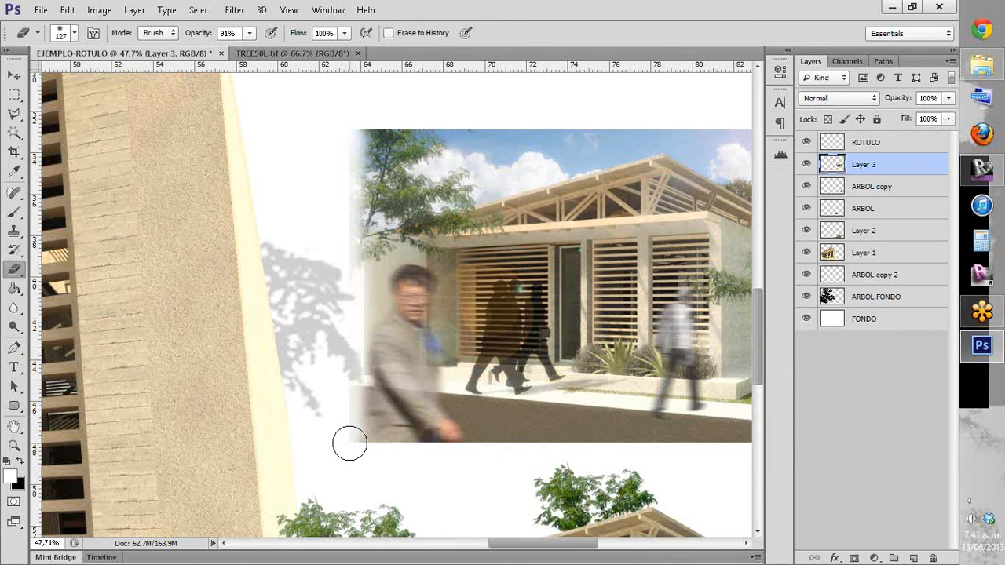
left_click(348, 129, "shift")
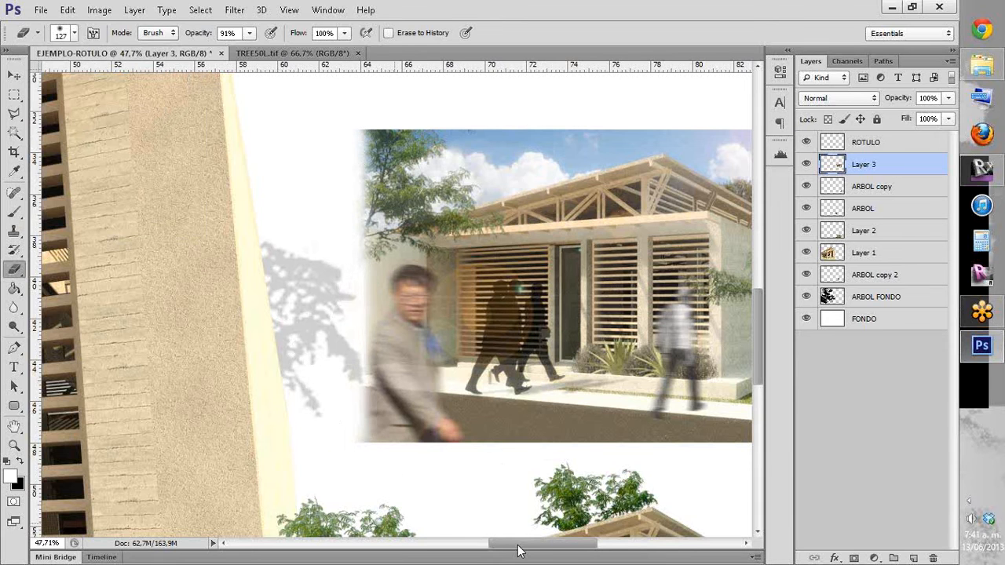
Step: Fade the edited render's top and bottom edges with straight strokes of the soft 127 px Eraser, going over the bottom edge twice
left_click_drag(580, 543, 643, 546)
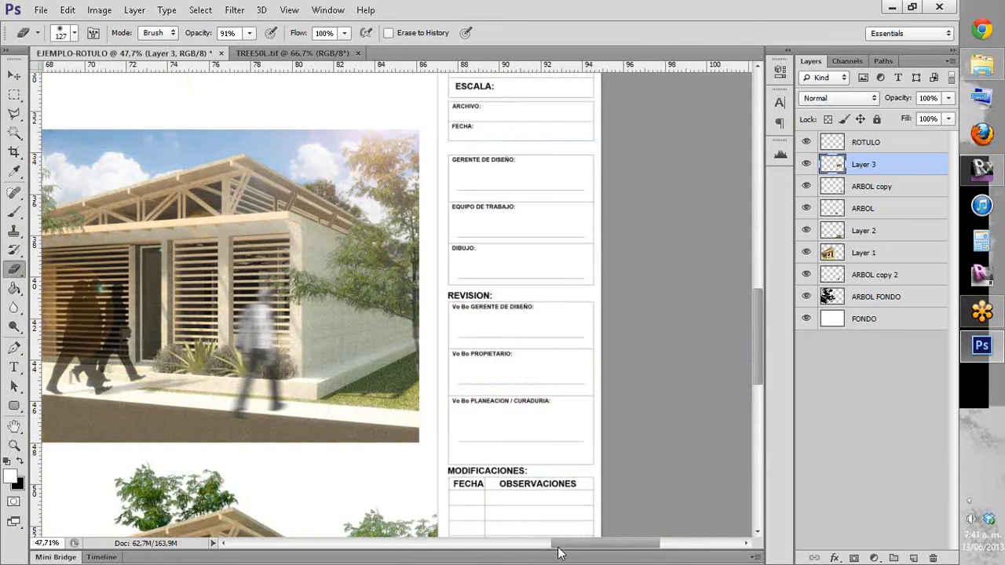
left_click_drag(558, 544, 540, 544)
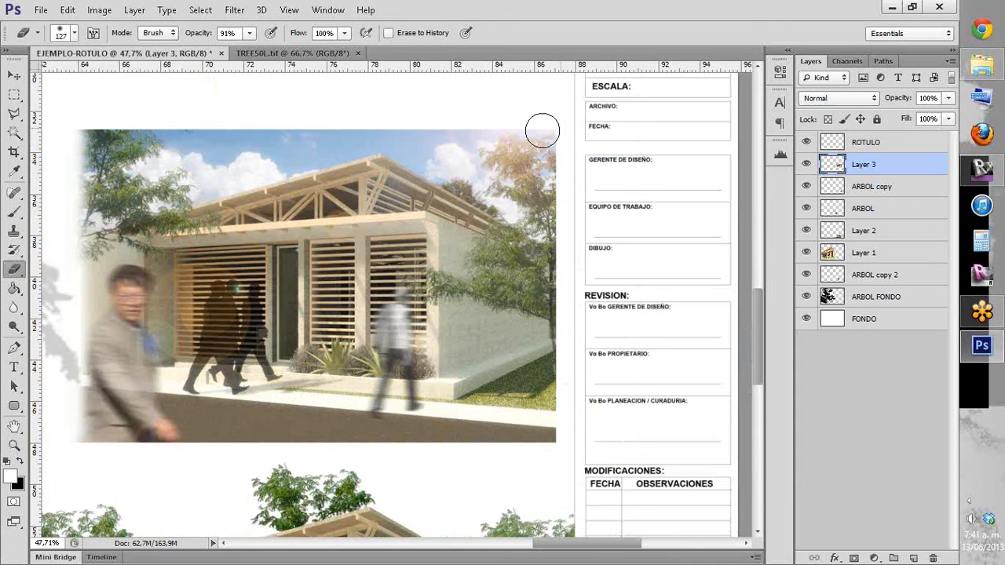
mouse_move(541, 128)
left_mouse_down()
mouse_move(73, 129)
mouse_move(445, 174)
left_mouse_up()
scroll(446, 174, "down", 2)
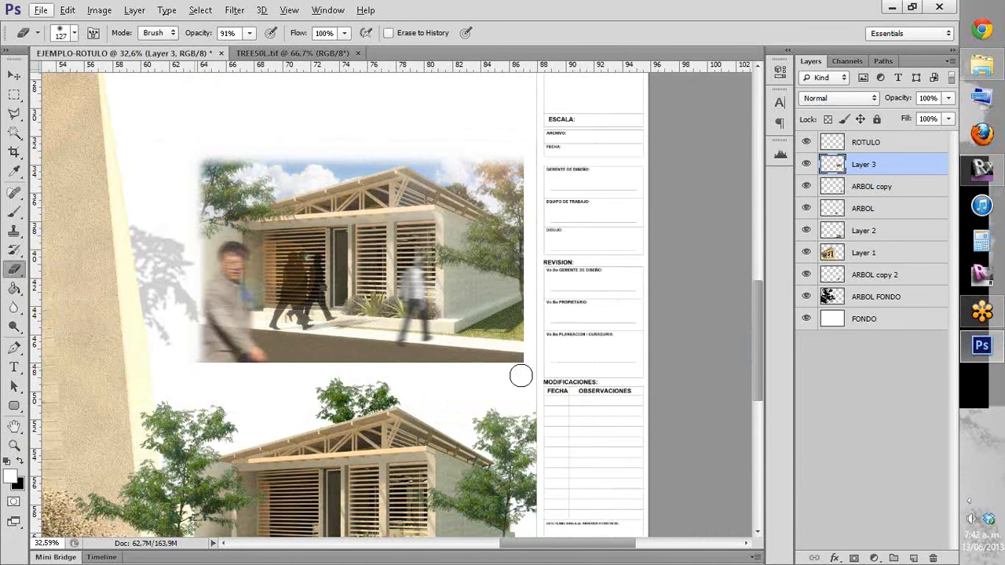
left_click(528, 364)
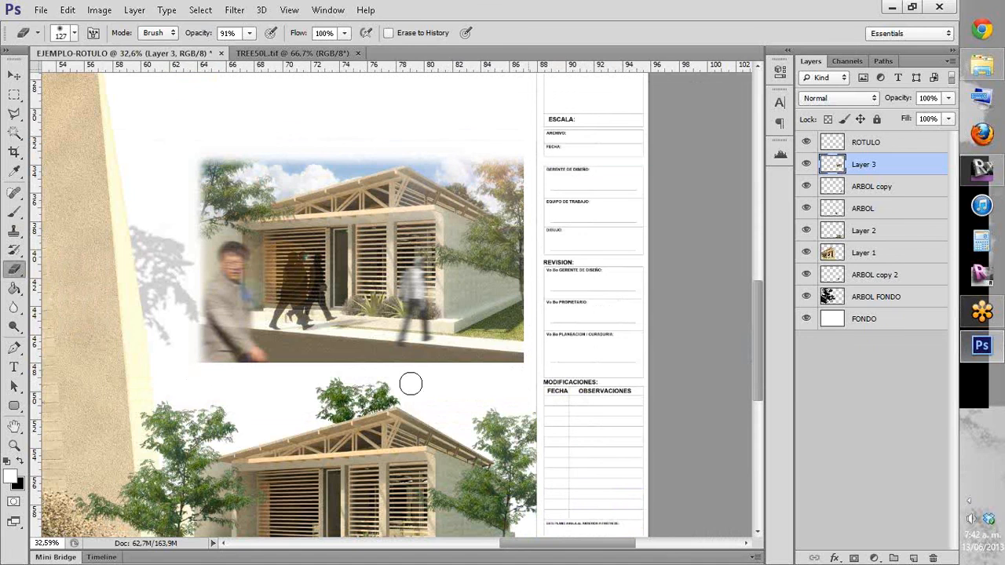
left_click(193, 366, "shift")
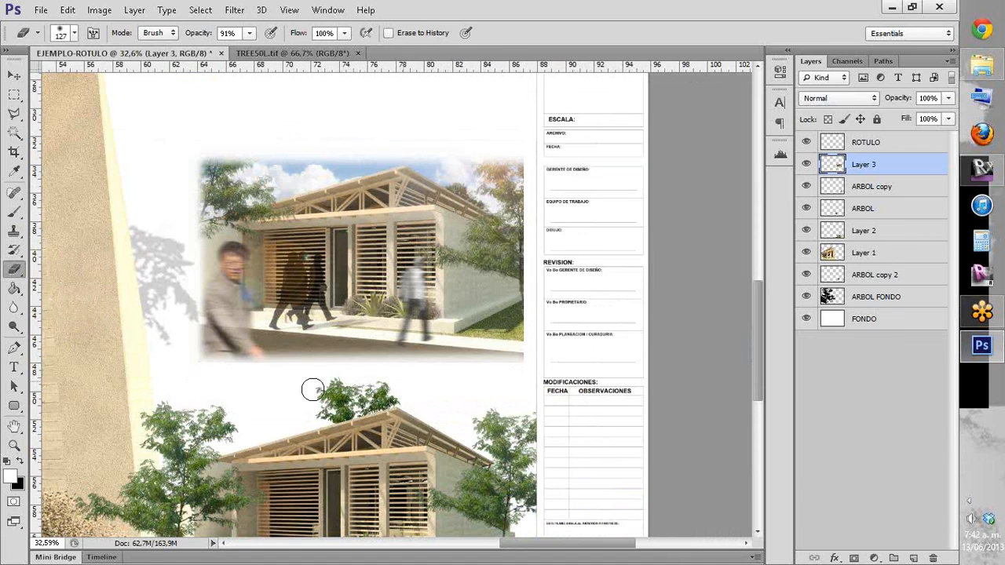
left_click(197, 371, "shift")
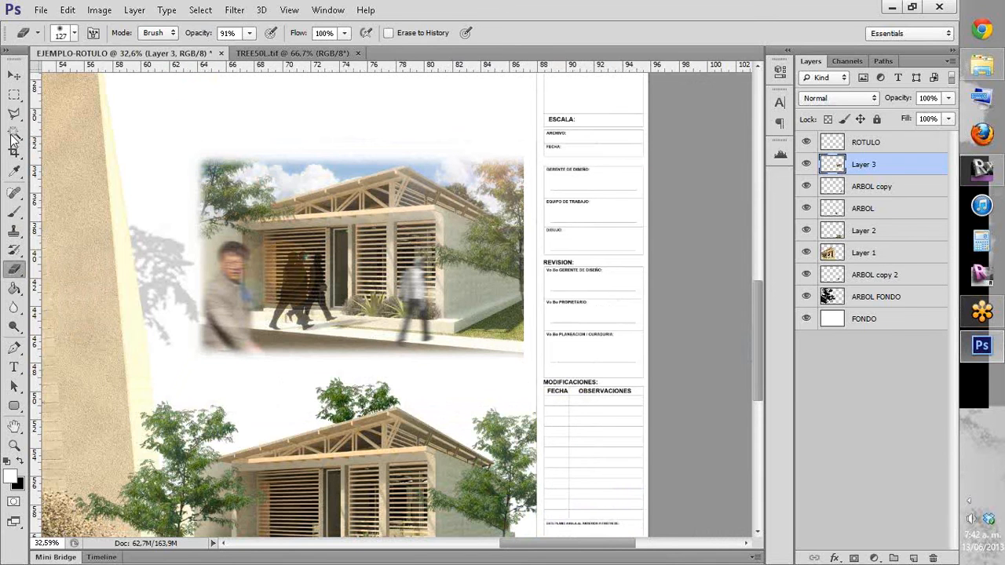
Step: Move the faded render about 0.36 cm right and 0.91 cm down, and enlarge it proportionally from its upper-left corner
key("v")
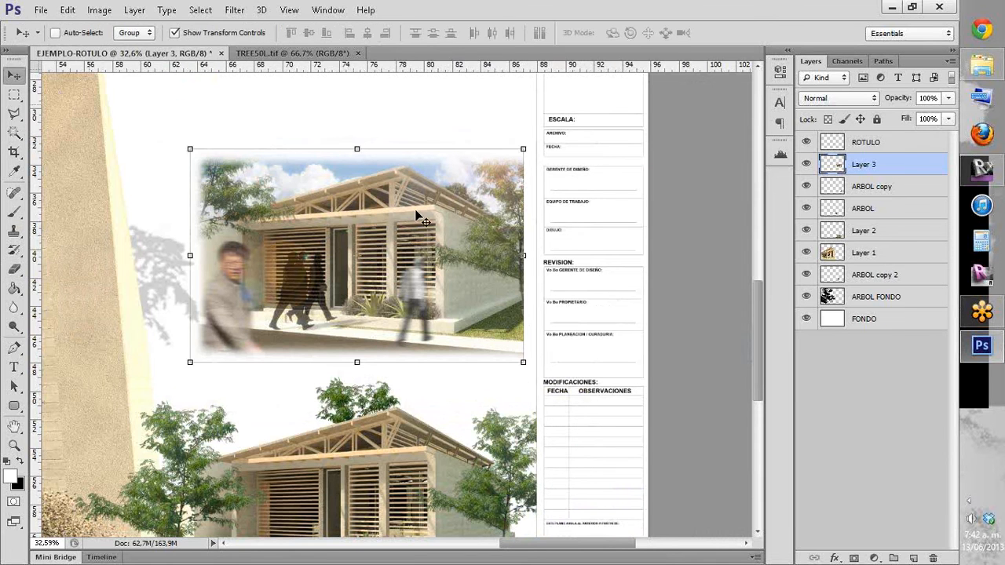
left_click_drag(417, 228, 422, 241)
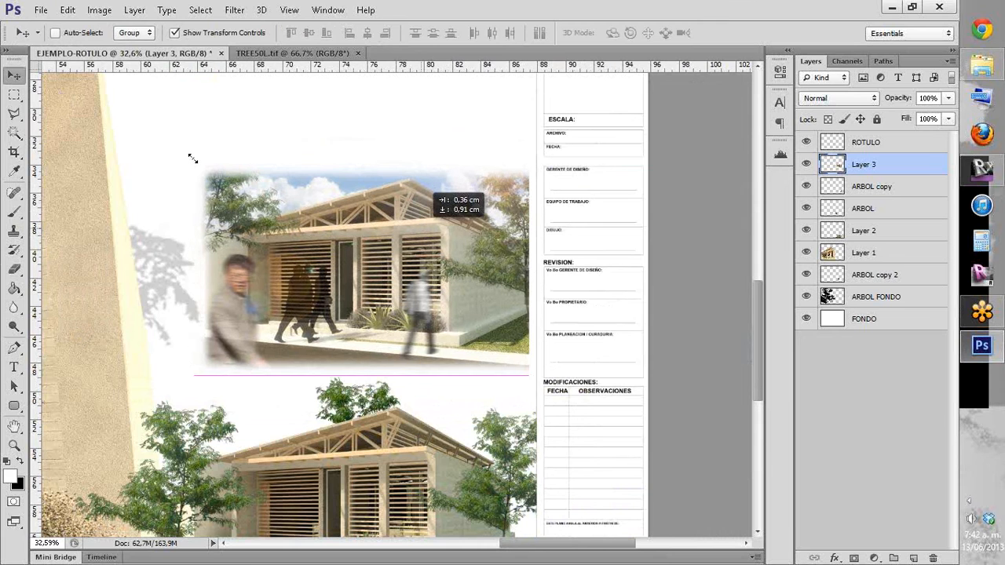
left_click_drag(193, 159, 143, 133)
key("Escape")
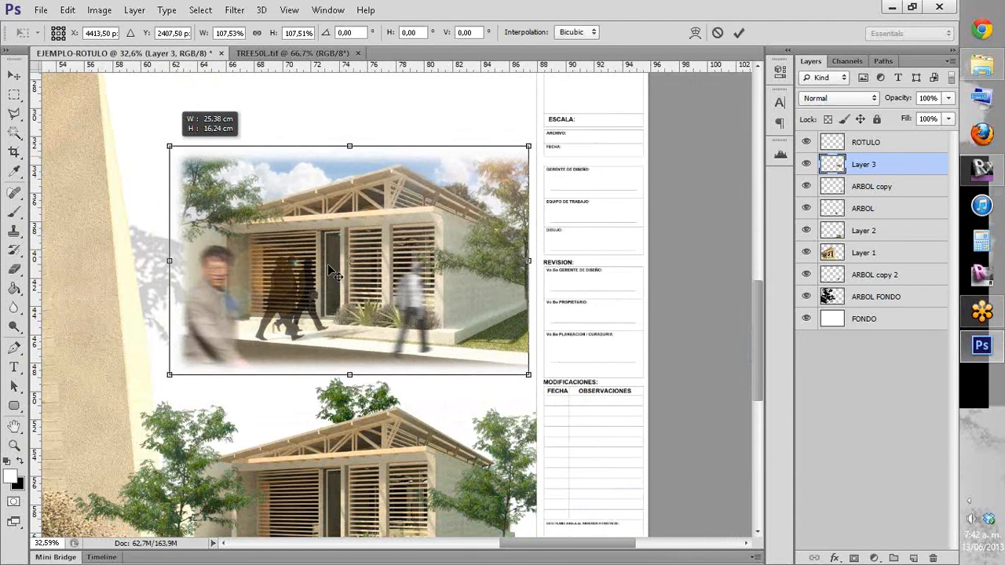
key("Return")
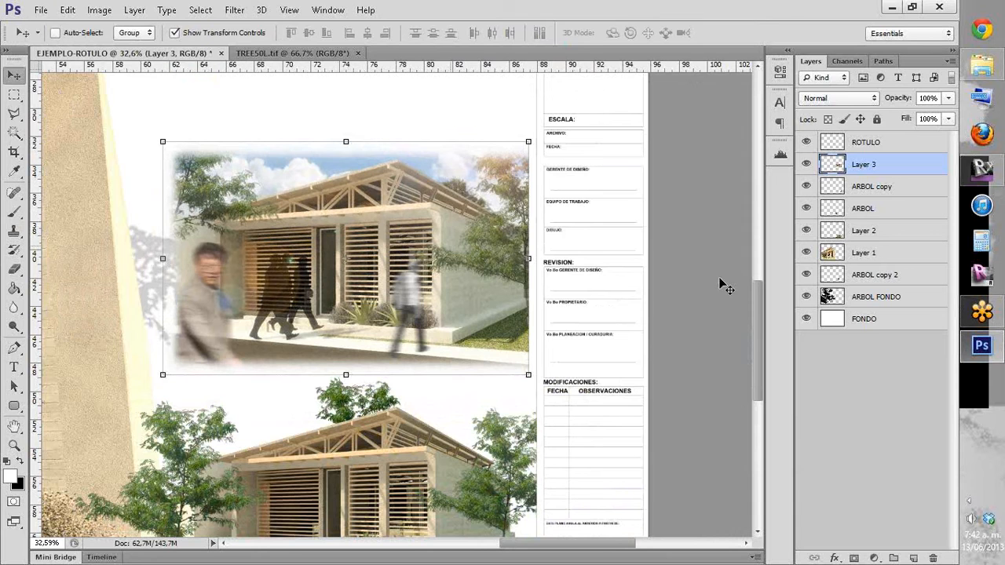
scroll(755, 301, "up", 2)
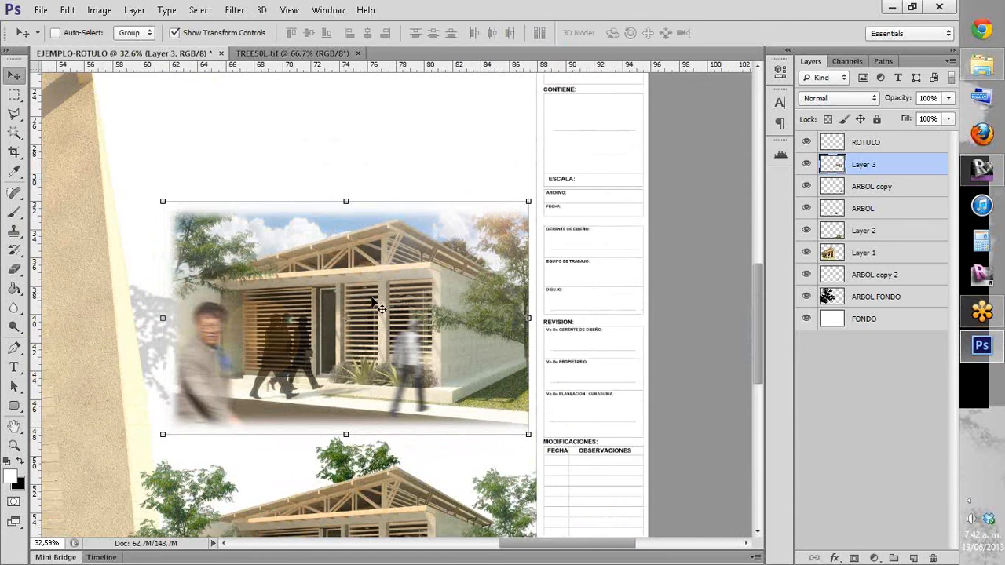
scroll(365, 301, "up", 6)
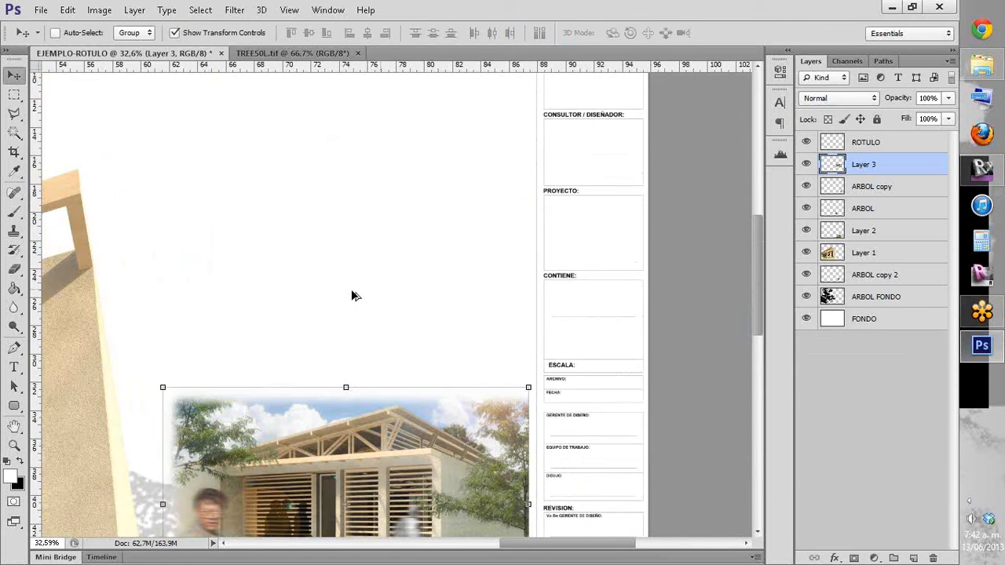
scroll(352, 296, "down", 5)
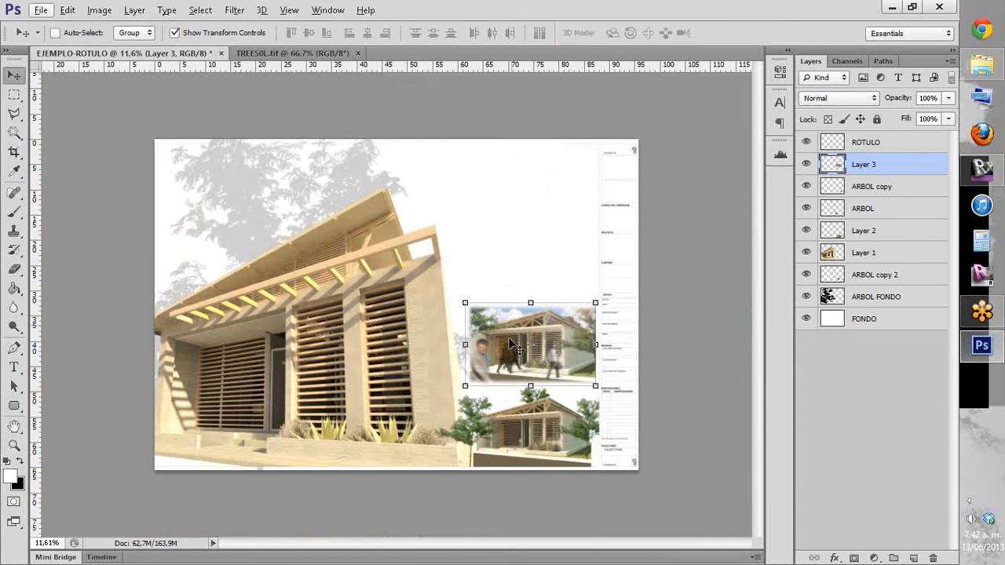
left_click(14, 94)
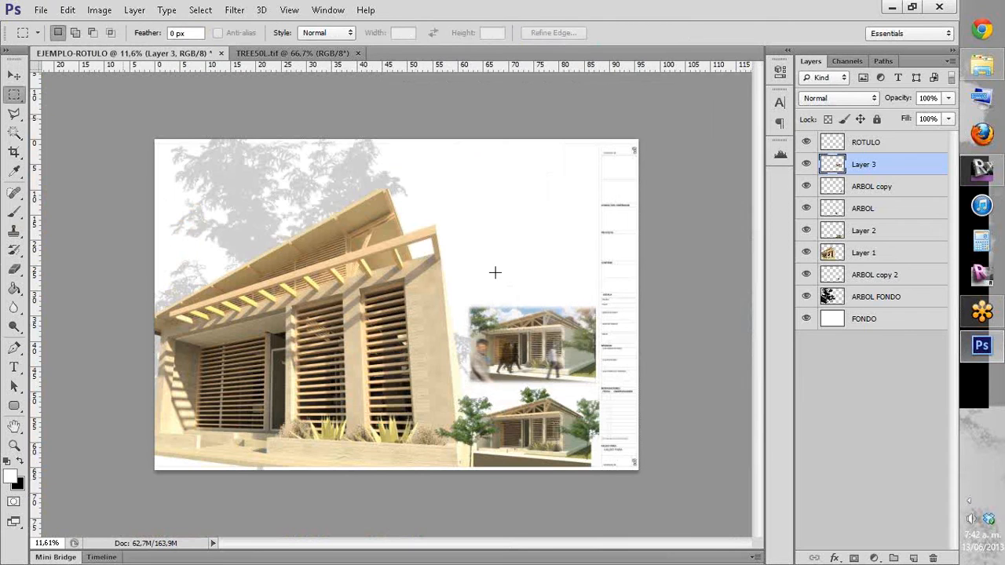
scroll(583, 274, "up", 5)
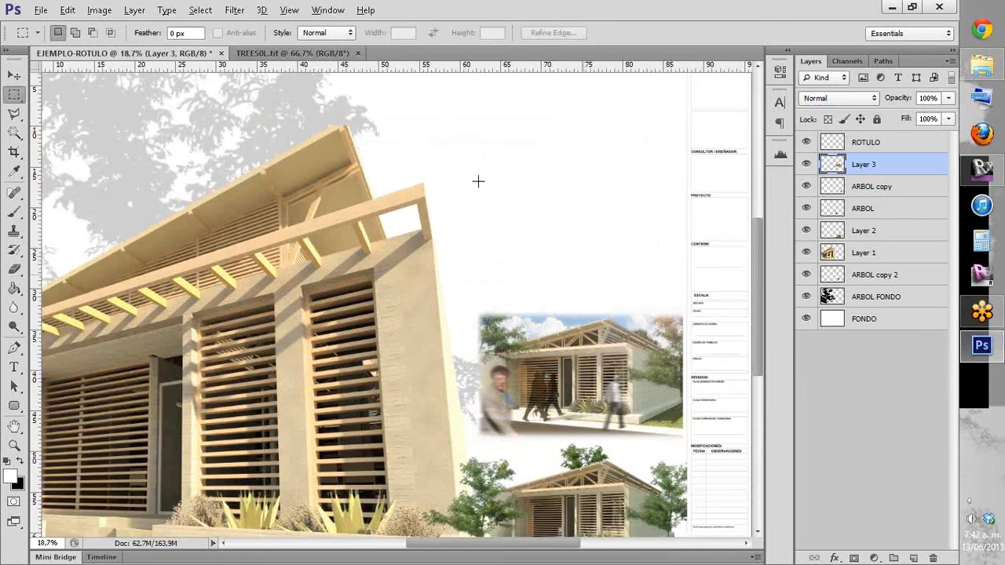
scroll(478, 182, "up", 2)
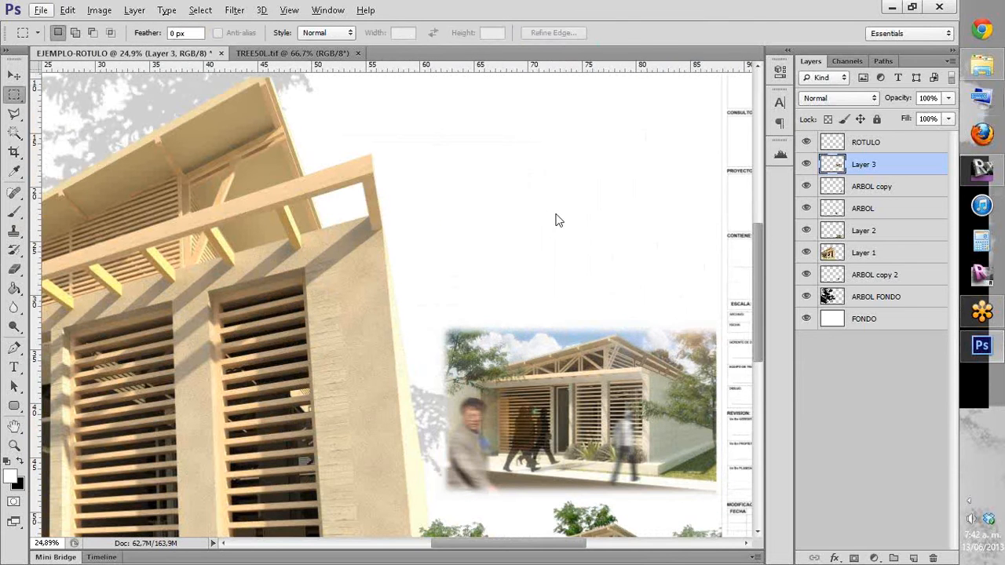
Step: Switch to the REP-IV folder, open Para clase.pdf and Ejemplo-curaduria.pdf to check which sheets they contain, and close each viewer
key("alt+Tab")
scroll(632, 321, "up", 5)
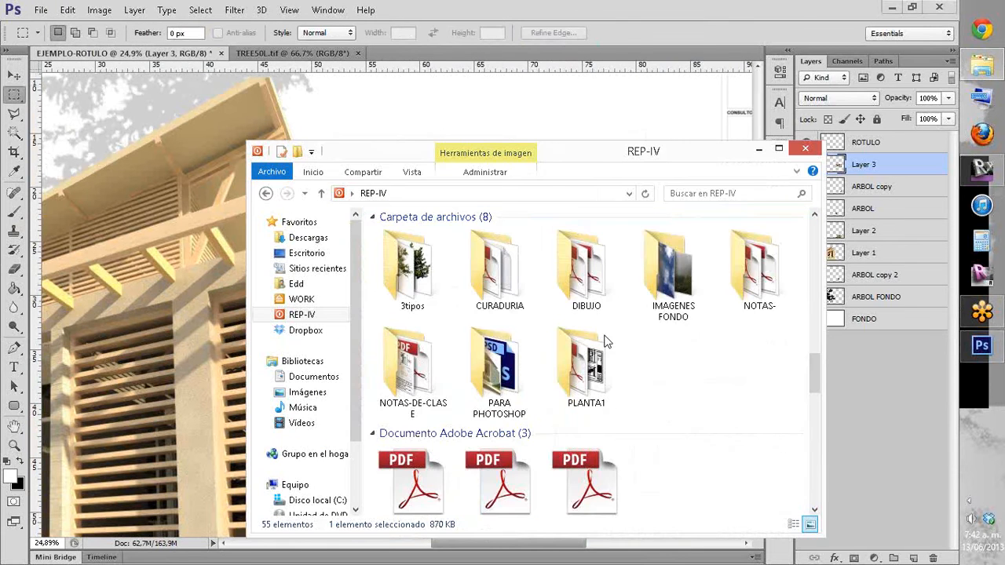
scroll(604, 342, "down", 3)
double_click(585, 341)
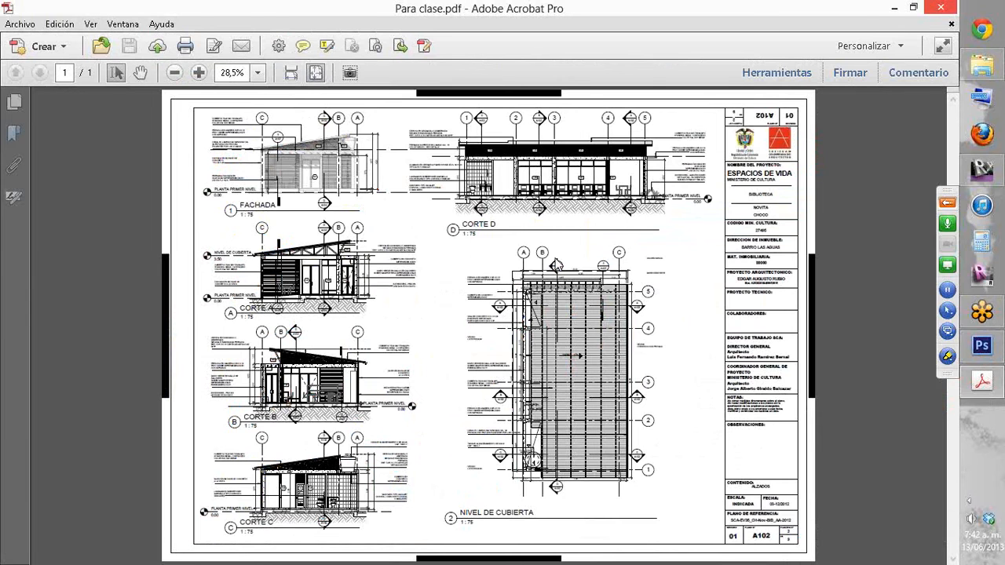
key("alt+F4")
double_click(416, 369)
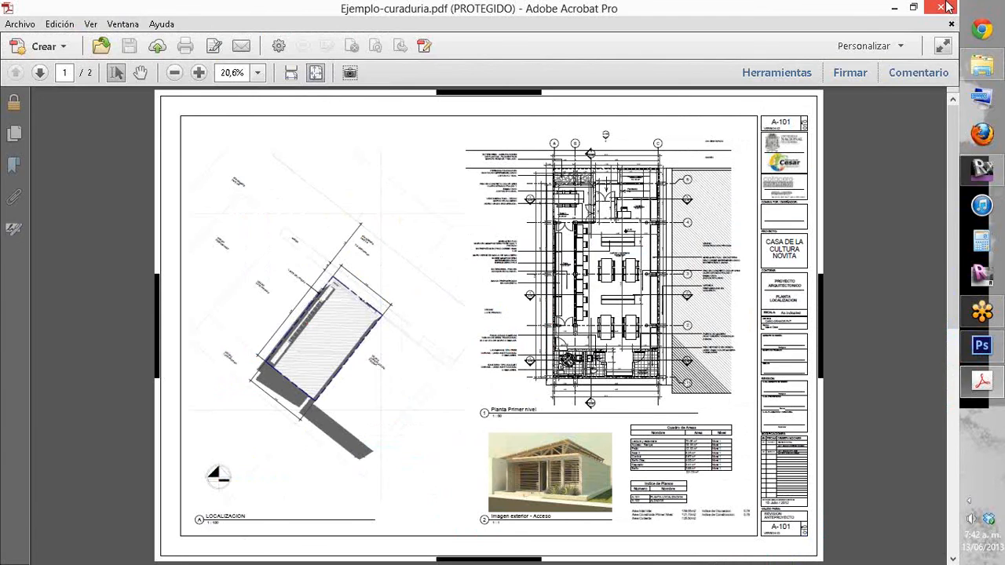
left_click(948, 7)
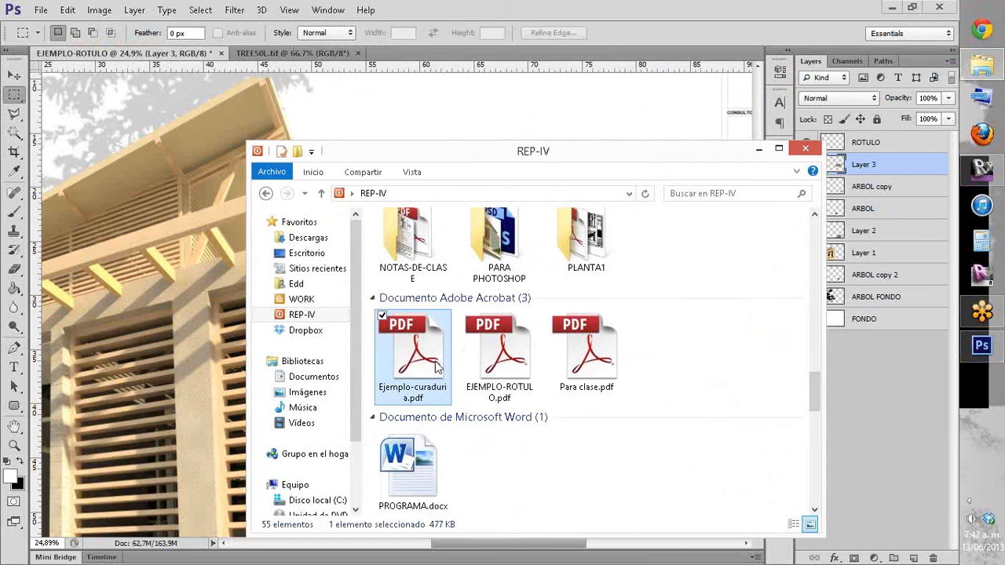
Step: Bring Ejemplo-curaduria.pdf into Photoshop, enter the permissions password, and import page 1 at 150 pixels/inch in RGB Color
left_click_drag(414, 355, 612, 49)
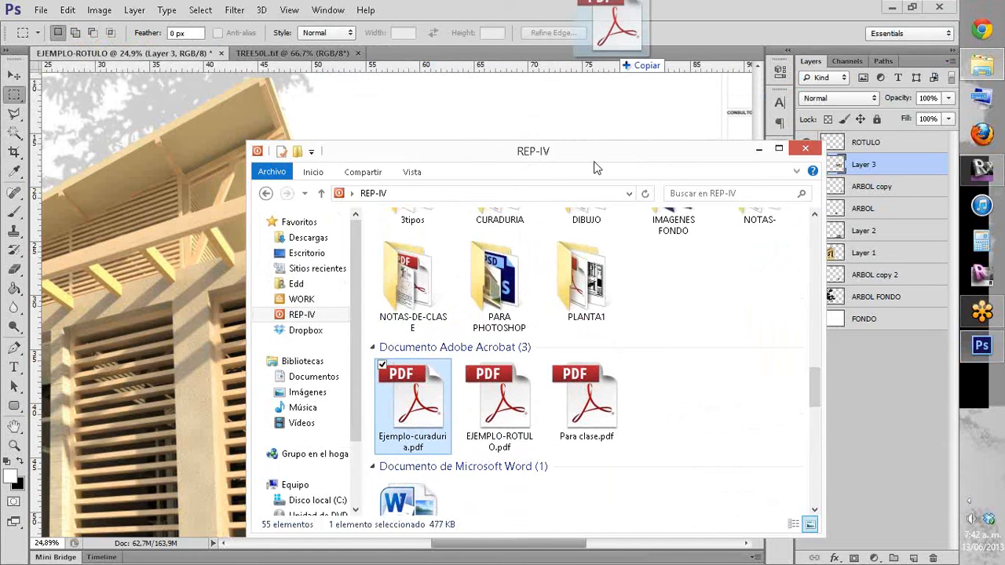
left_click_drag(594, 168, 588, 146)
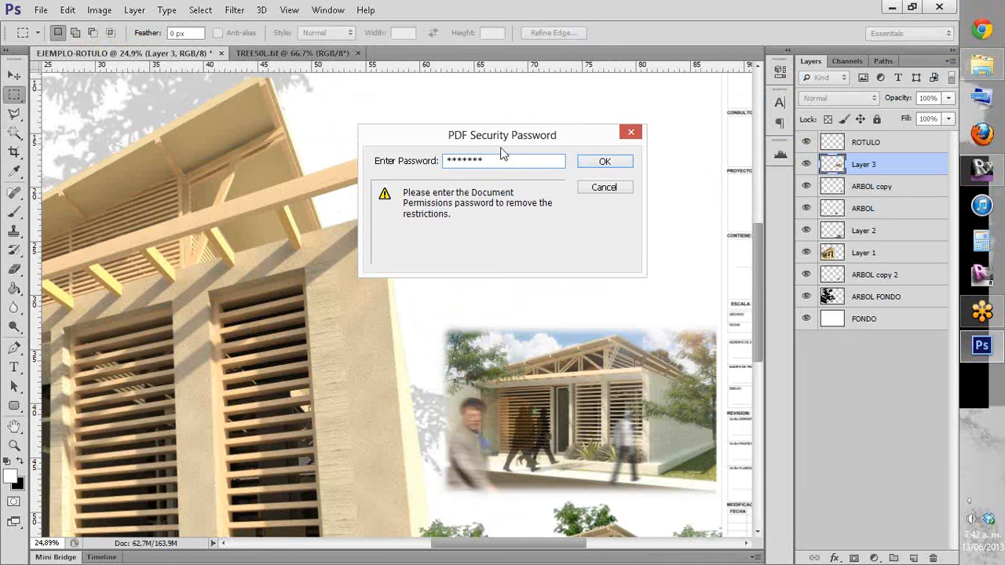
left_click(605, 166)
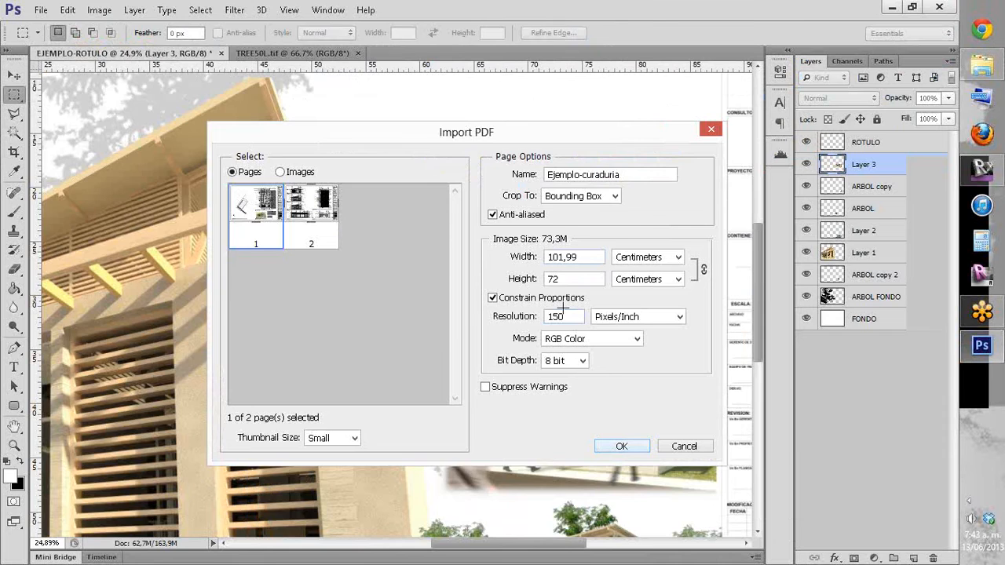
key("Return")
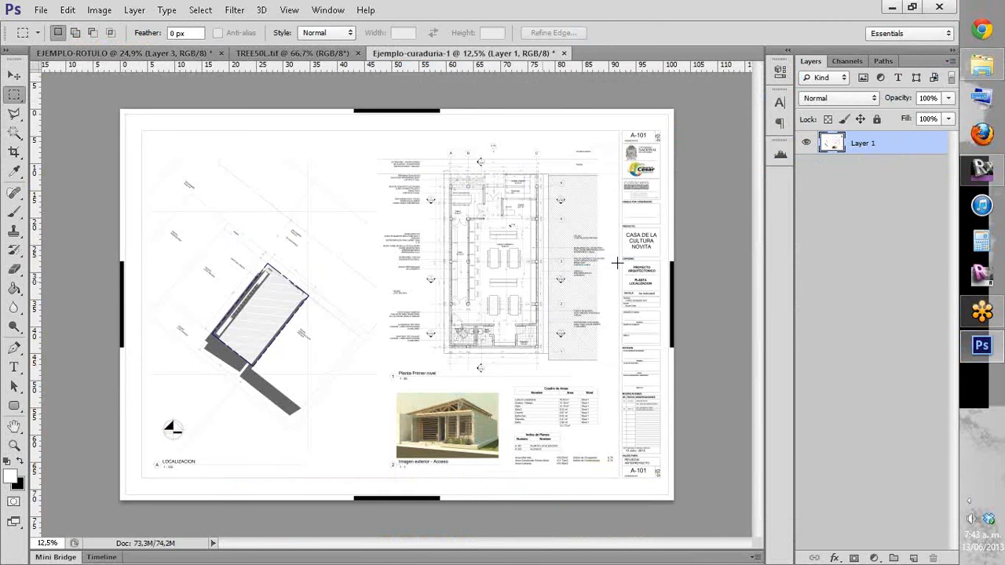
Step: Inspect the imported floor plan closely and toggle its layer's visibility off and on to check the background
scroll(548, 278, "up", 4)
scroll(507, 217, "up", 1)
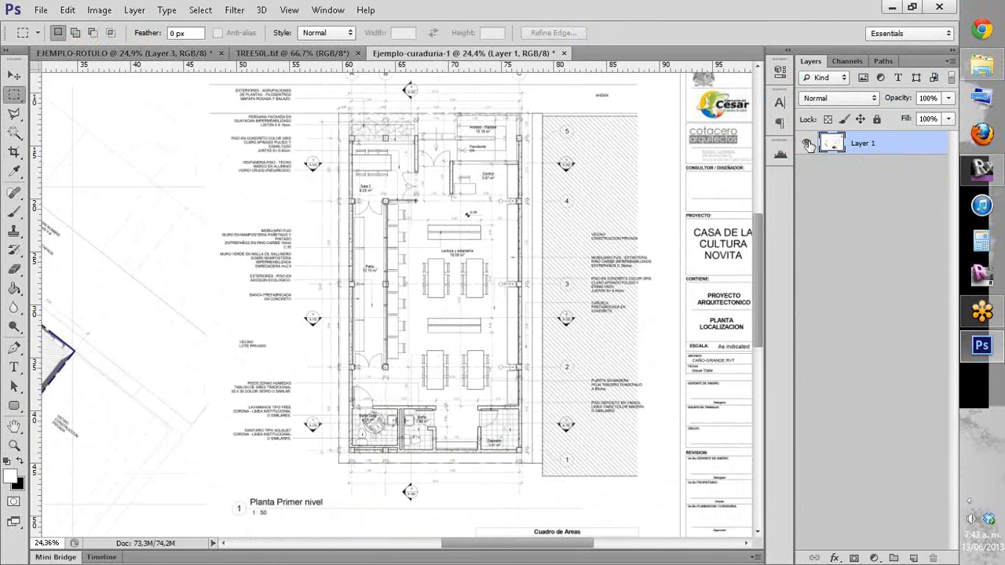
left_click(808, 144)
left_click(807, 144)
scroll(768, 257, "up", 1)
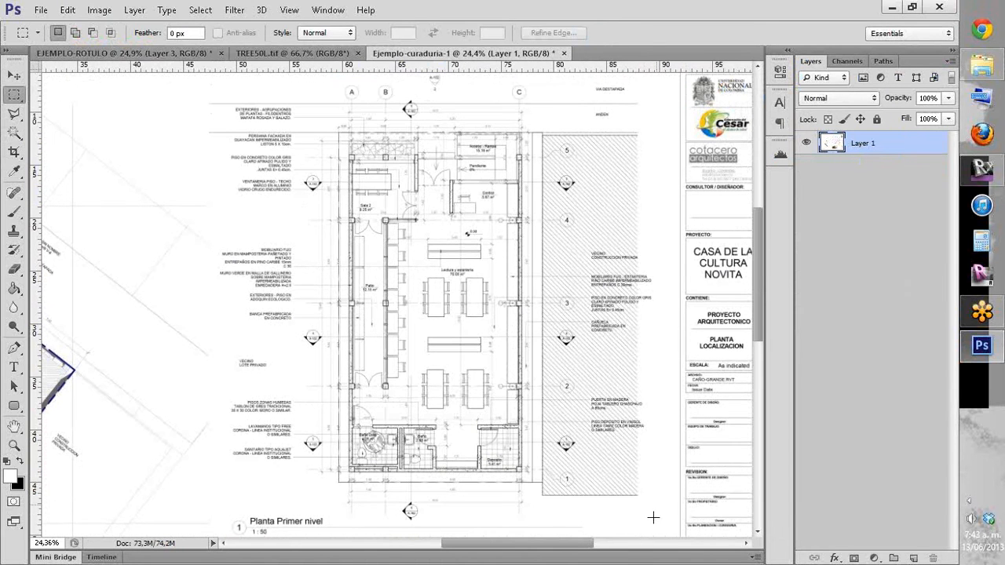
scroll(651, 517, "down", 1)
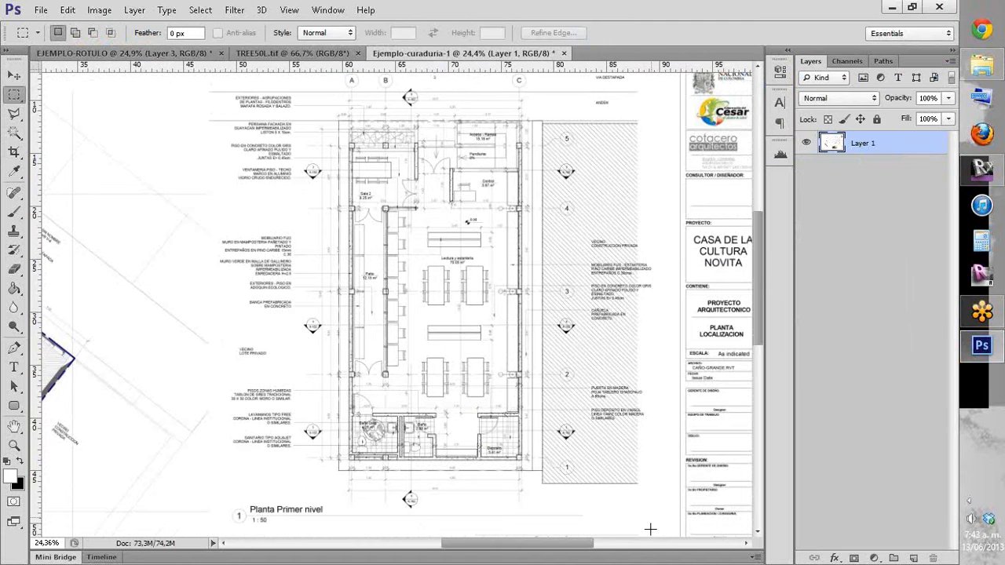
Step: Copy a rectangular selection around the Planta Primer nivel floor plan and paste it into the EJEMPLO-ROTULO document
left_click_drag(650, 530, 456, 273)
left_click_drag(216, 81, 216, 76)
left_click(118, 53)
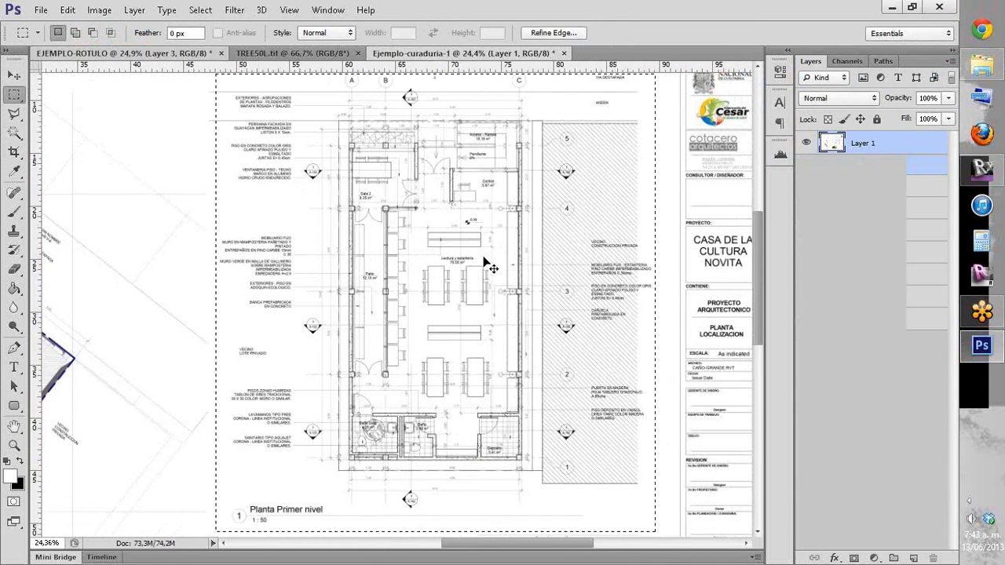
key("ctrl+v")
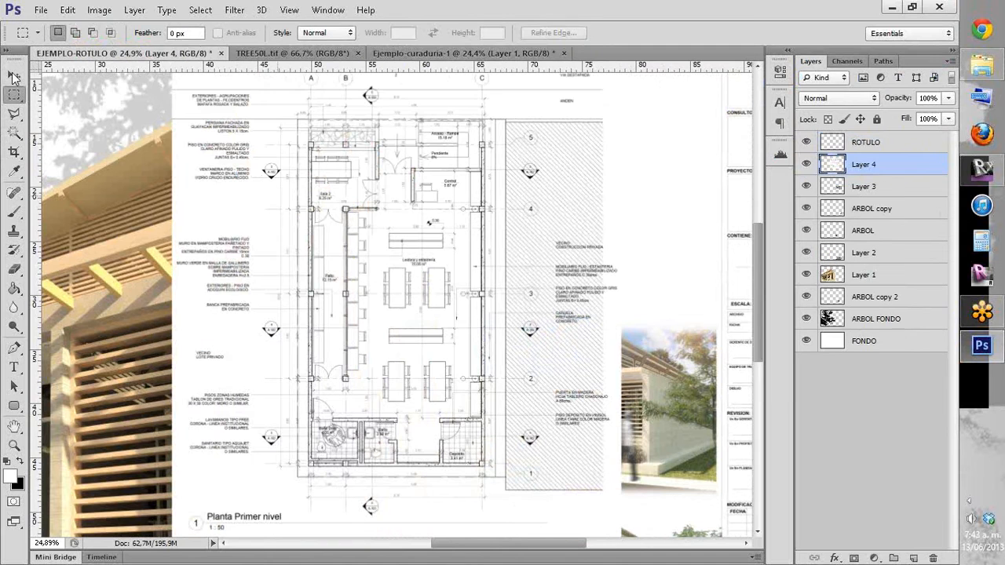
Step: Try repositioning the pasted floor plan above the small render, undo the move, and delete the pasted layer
left_click(13, 76)
left_click_drag(263, 180, 296, 139)
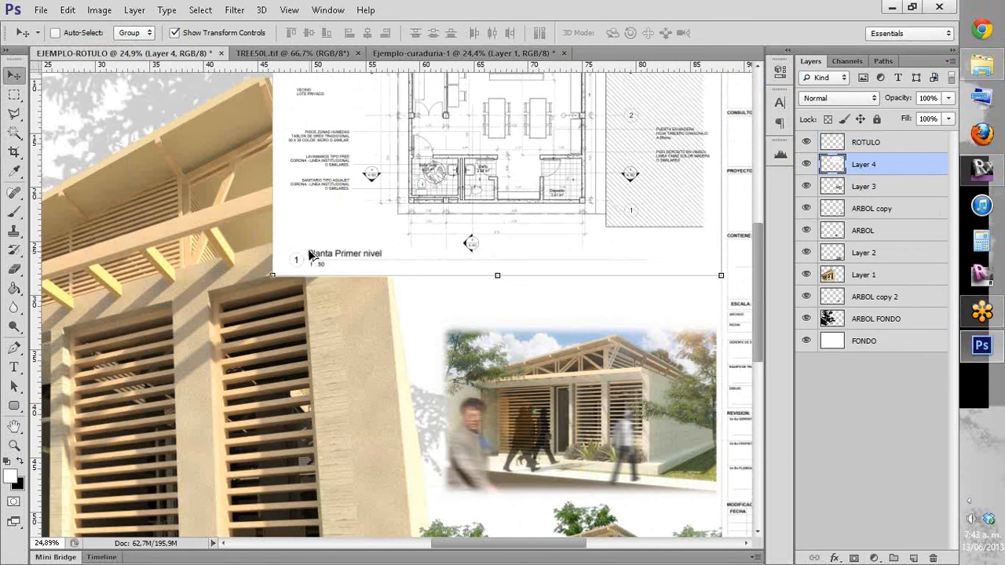
key("ctrl+z")
key("Delete")
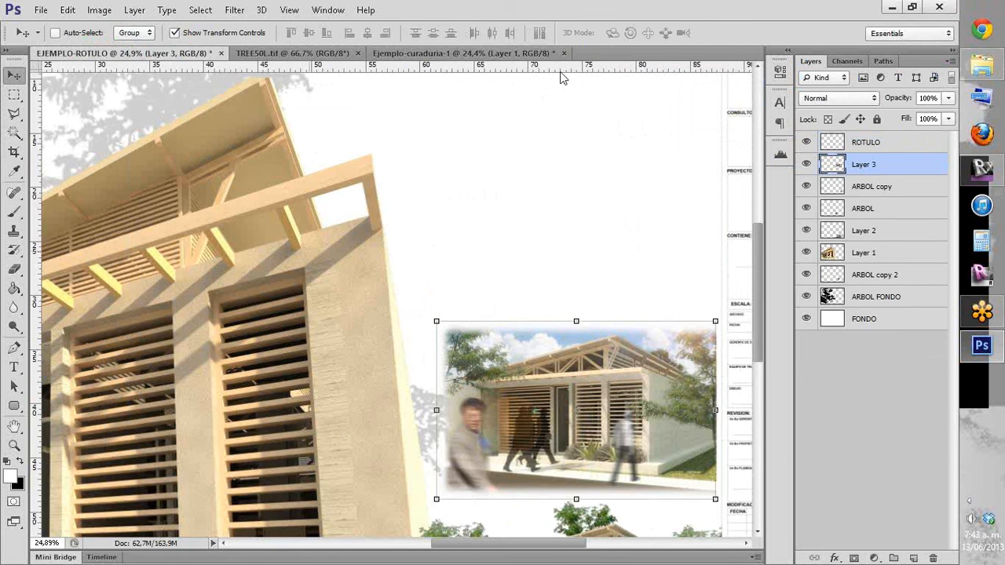
Step: Return to the Ejemplo-curaduria-1 document and clear the rectangular selection around the floor plan
left_click(501, 55)
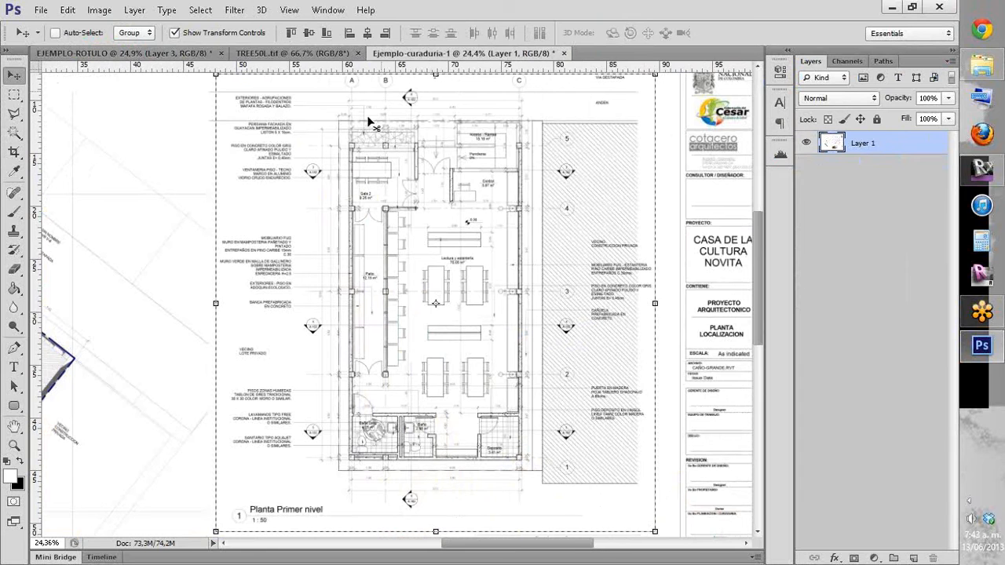
left_click(15, 95)
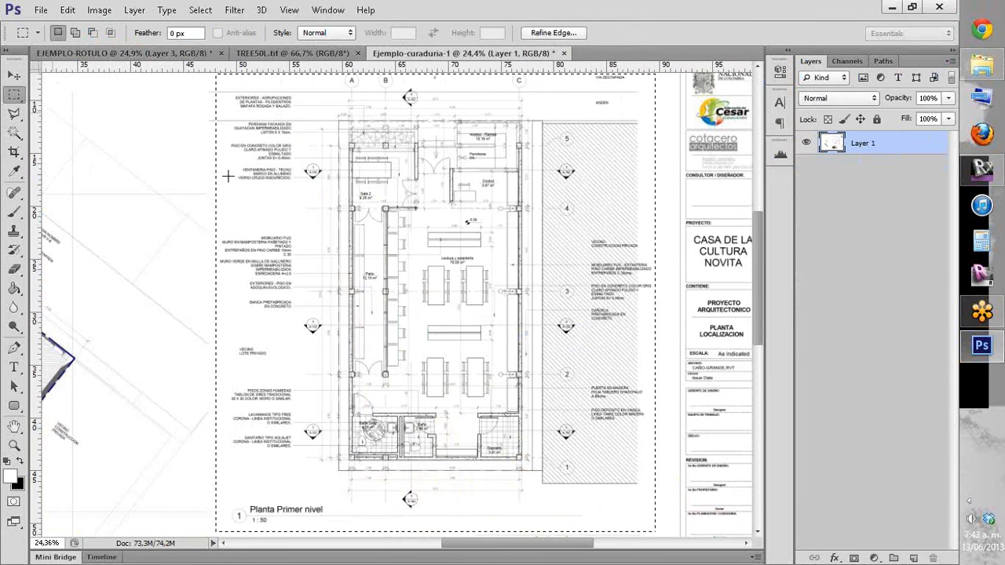
scroll(297, 207, "down", 1)
left_click_drag(301, 233, 306, 236)
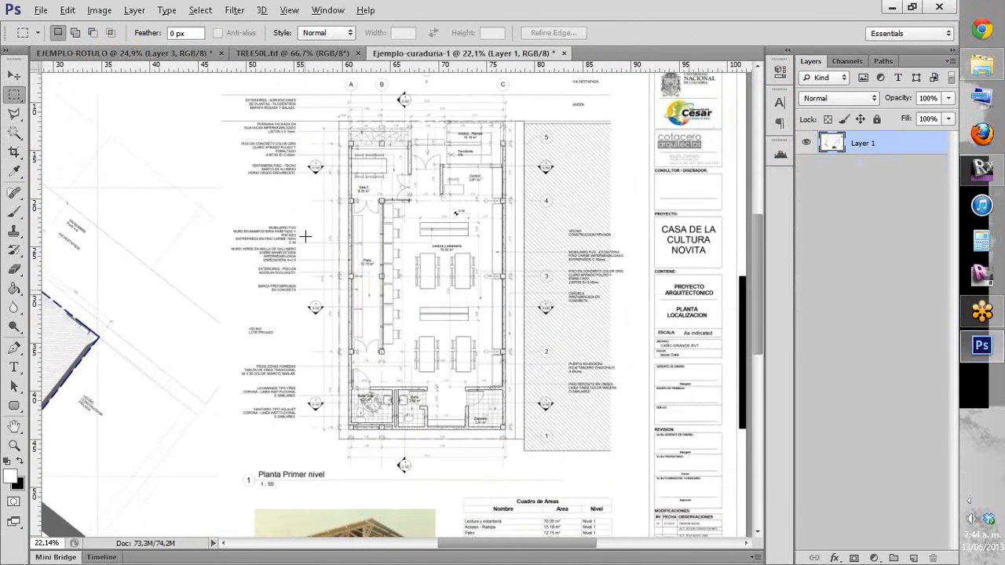
key("alt")
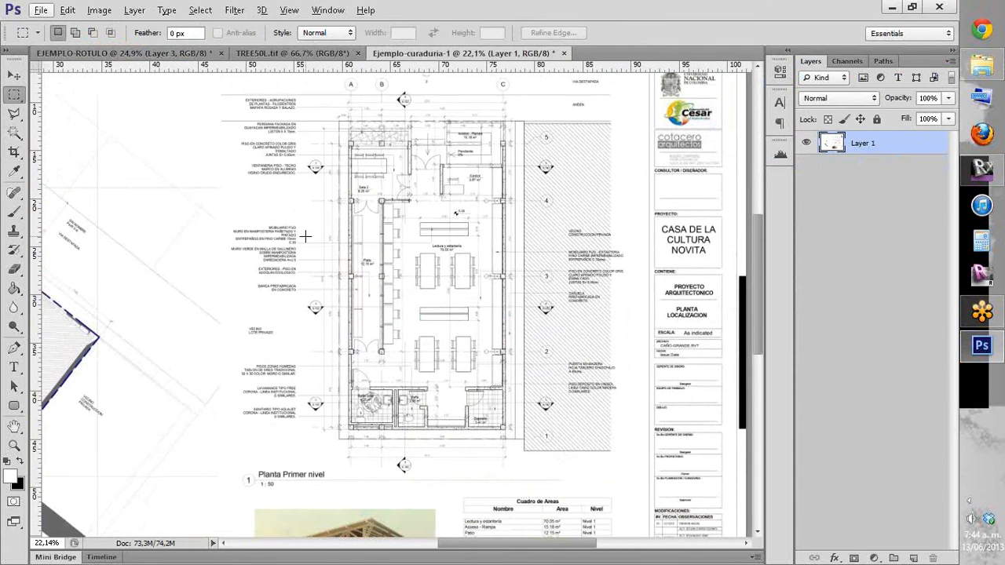
left_click(199, 10)
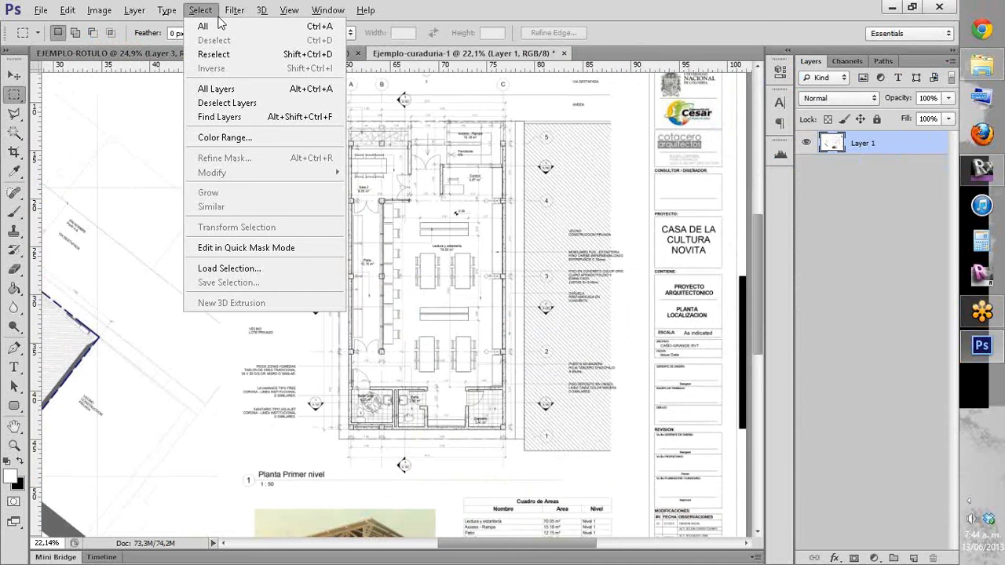
left_click(224, 137)
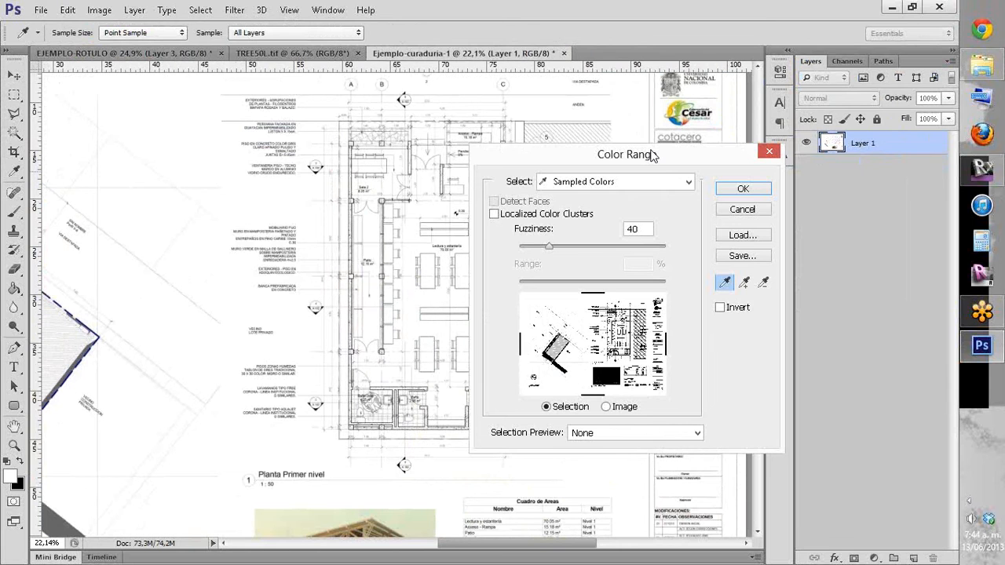
left_click_drag(807, 201, 912, 200)
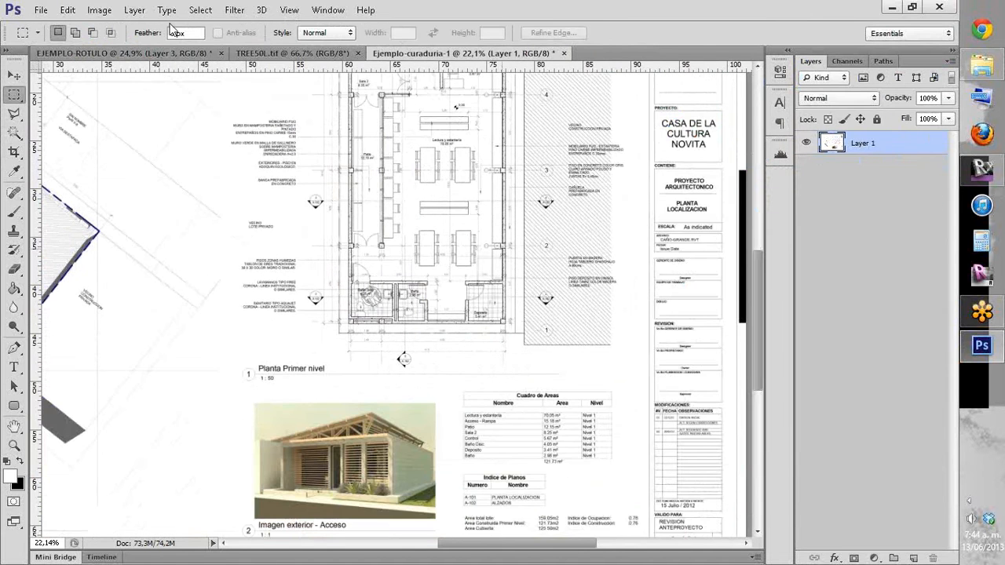
Step: Start a Color Range selection and try sampling the dark green grass and the pale sky of the exterior image
scroll(171, 29, "down", 1)
left_click(208, 14)
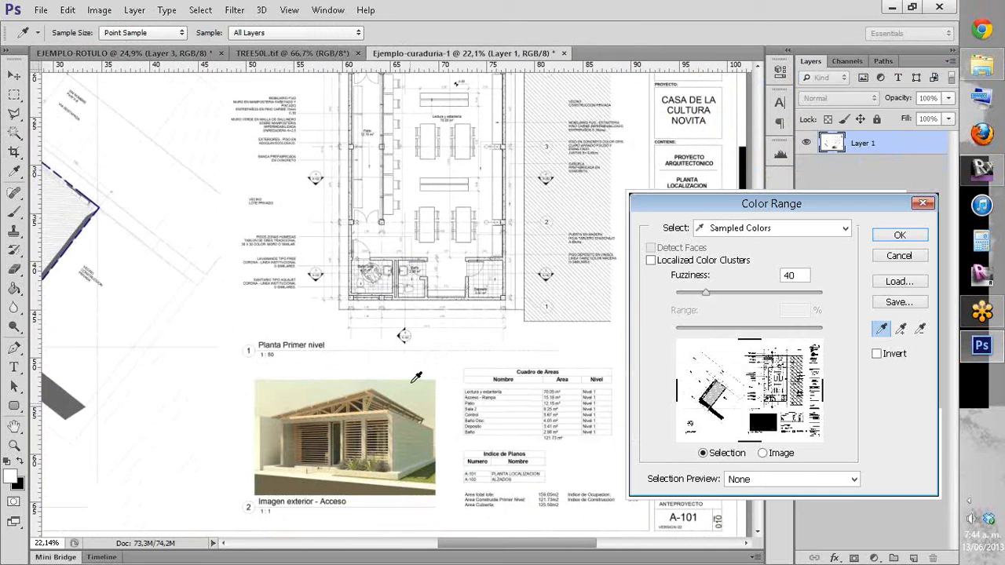
left_click(434, 473)
left_click(429, 473)
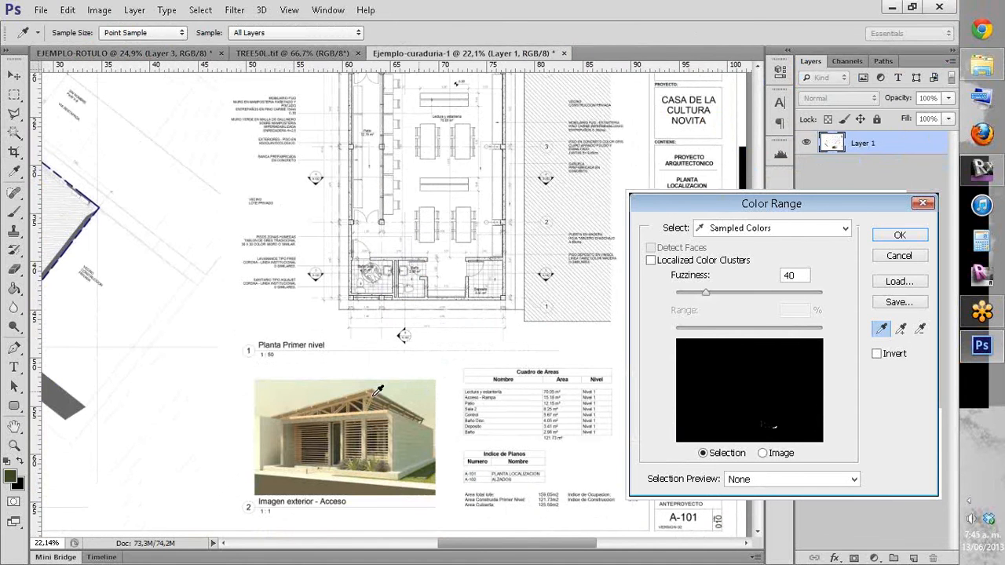
left_click(288, 388)
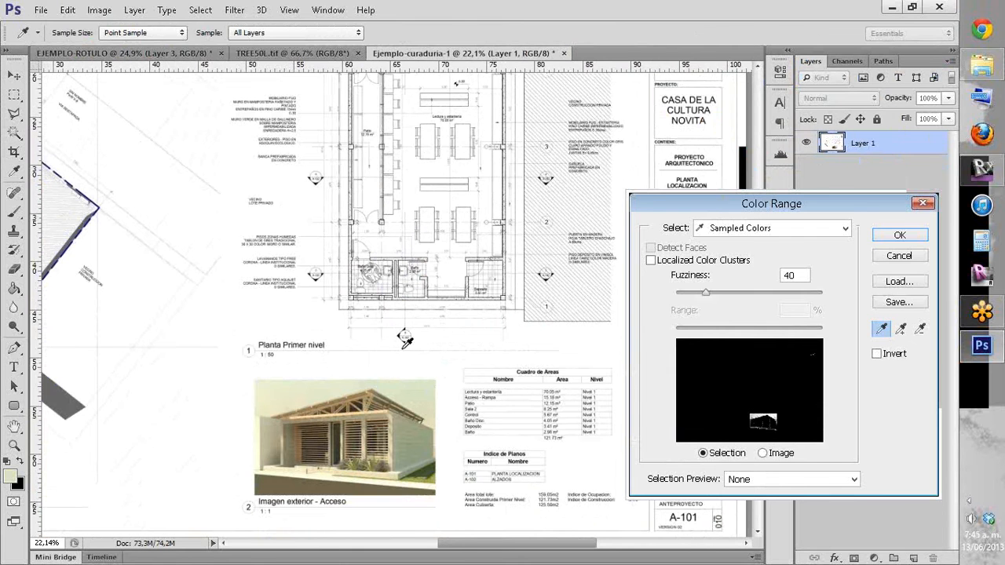
Step: Sample the sheet's white background for the Color Range selection and test the fuzziness at 77 and 20
left_click(271, 308)
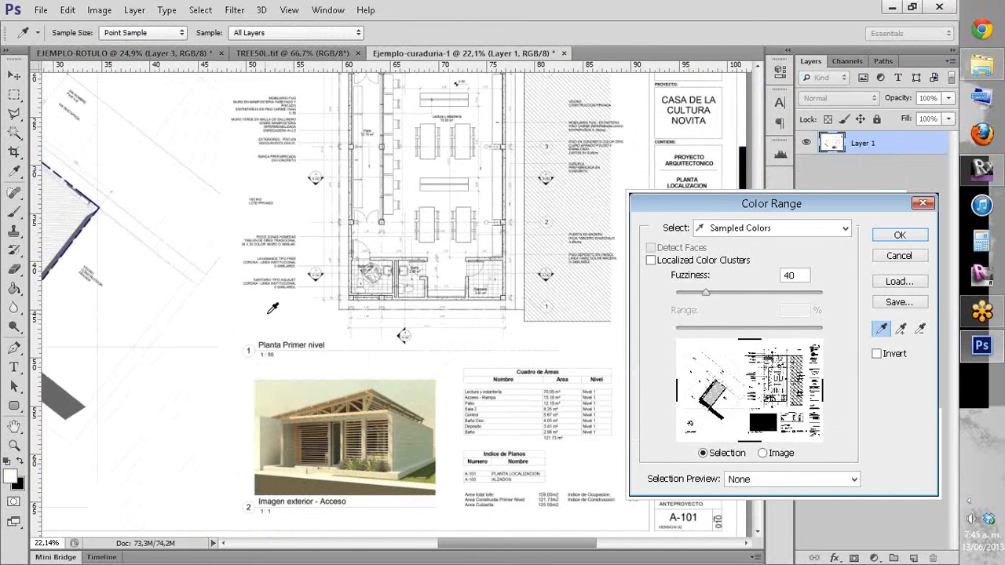
left_click(733, 293)
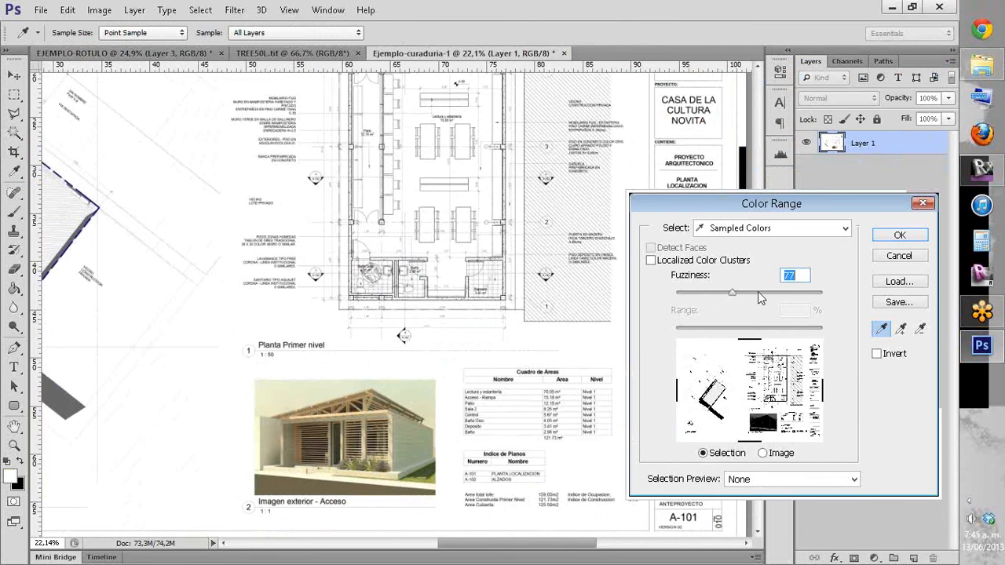
left_click_drag(759, 294, 690, 305)
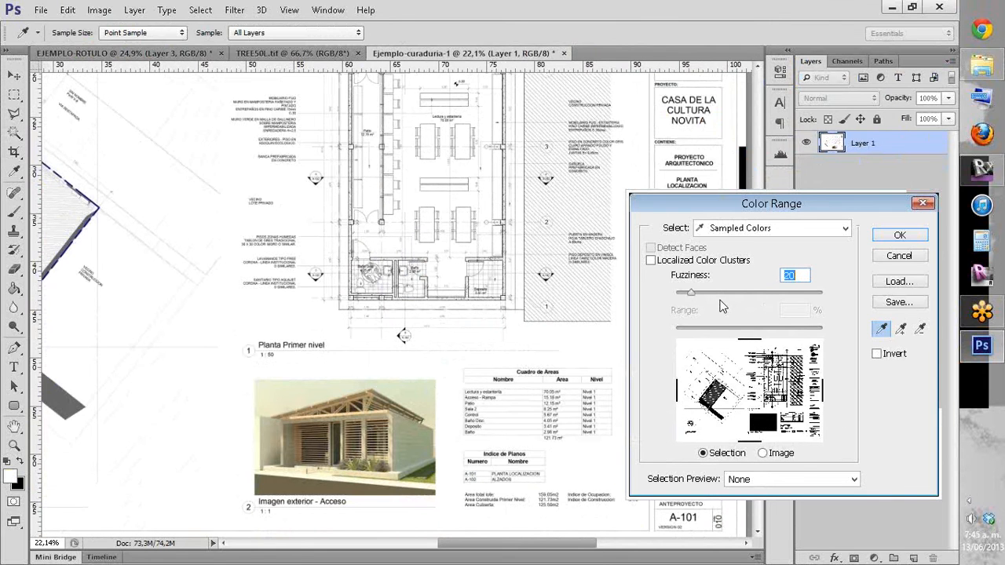
left_click(721, 306)
left_click(676, 308)
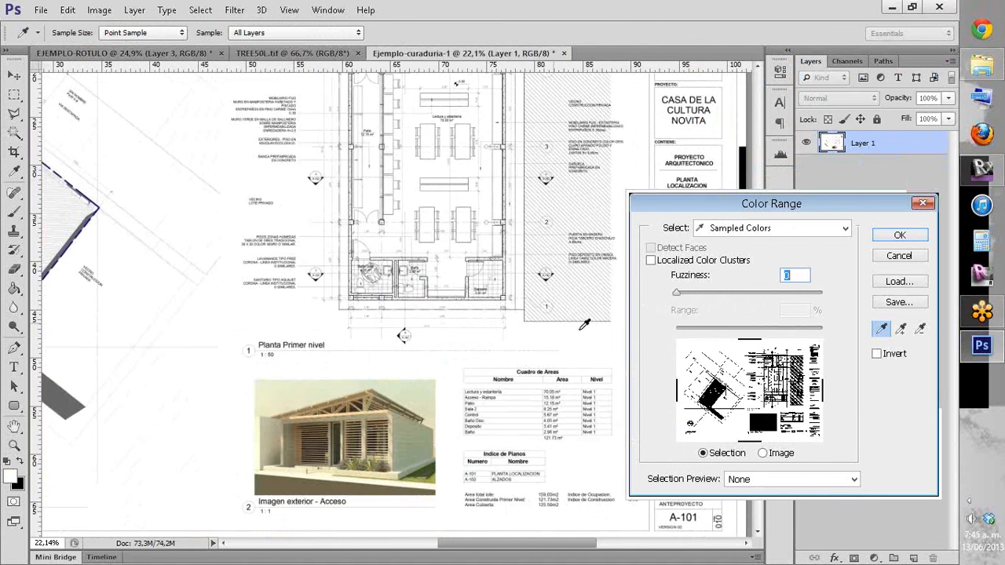
left_click(901, 257)
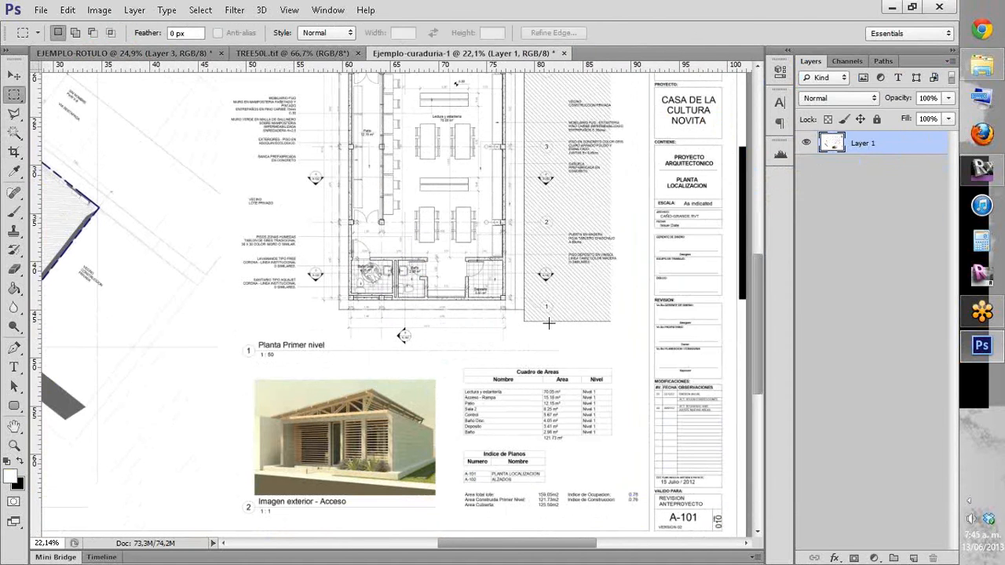
Step: Select the linework sheet's white background by sampled colour using Color Range with a fuzziness of 40
scroll(549, 323, "up", 3)
scroll(438, 331, "up", 5)
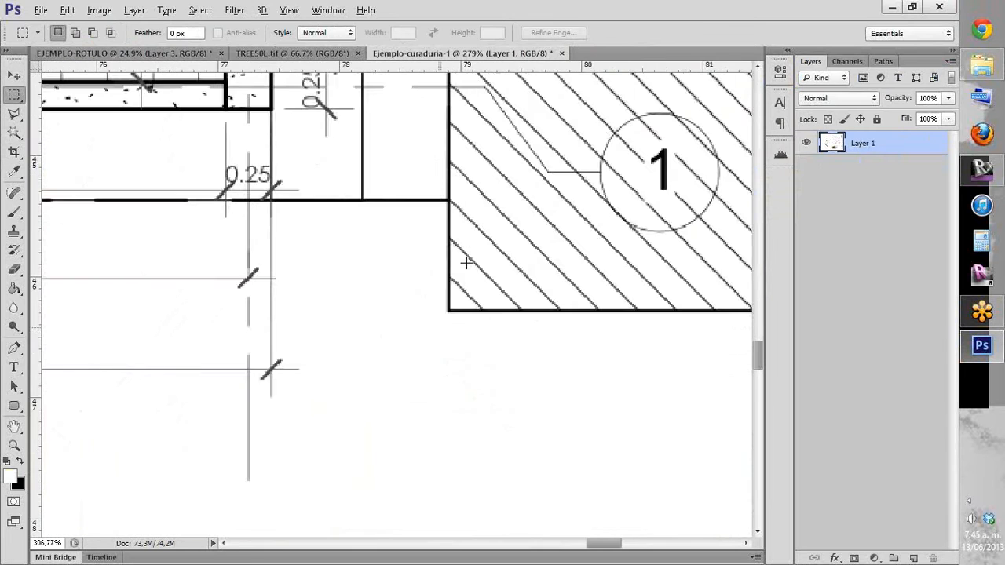
scroll(466, 264, "up", 2)
scroll(498, 340, "down", 3)
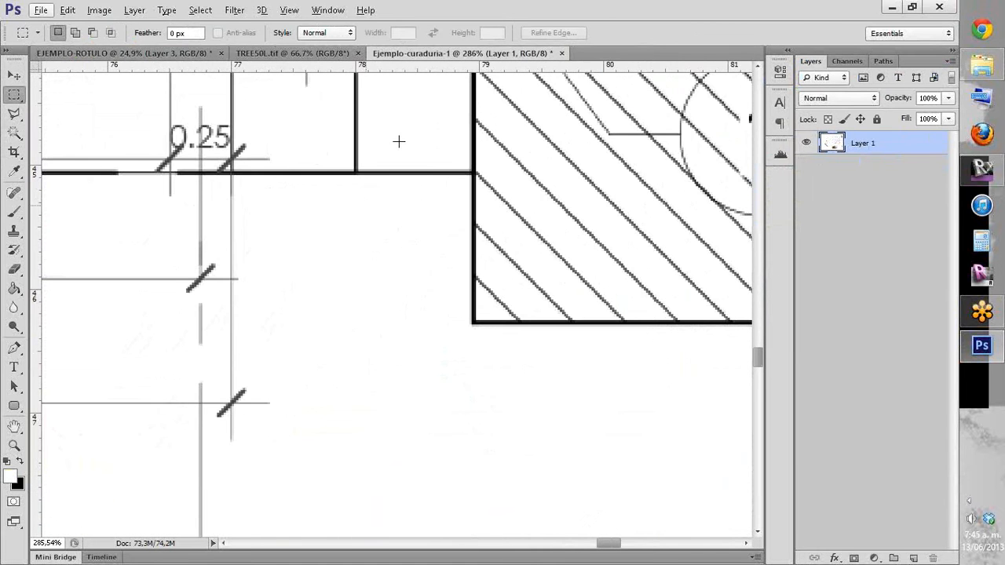
scroll(399, 141, "up", 3)
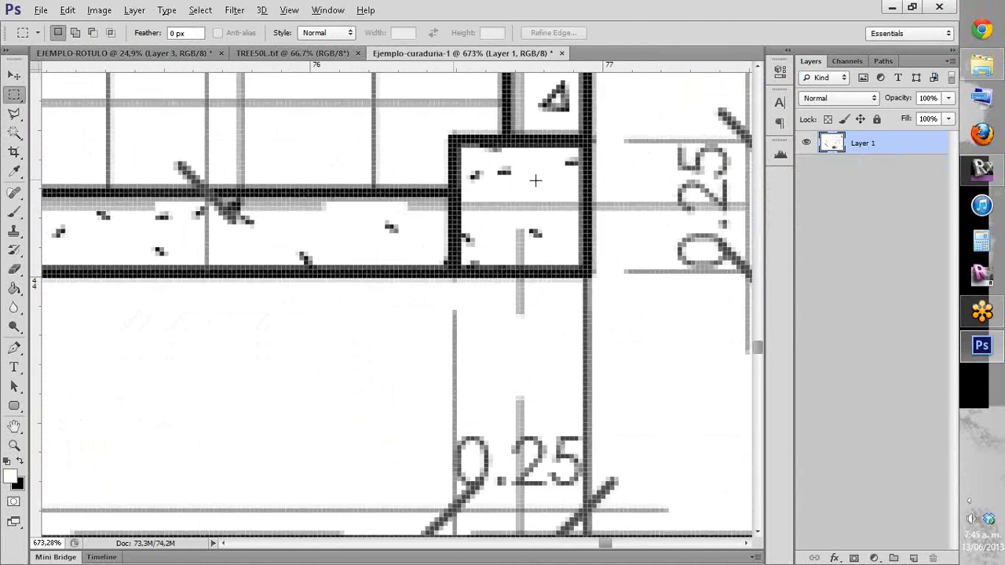
scroll(505, 168, "up", 1)
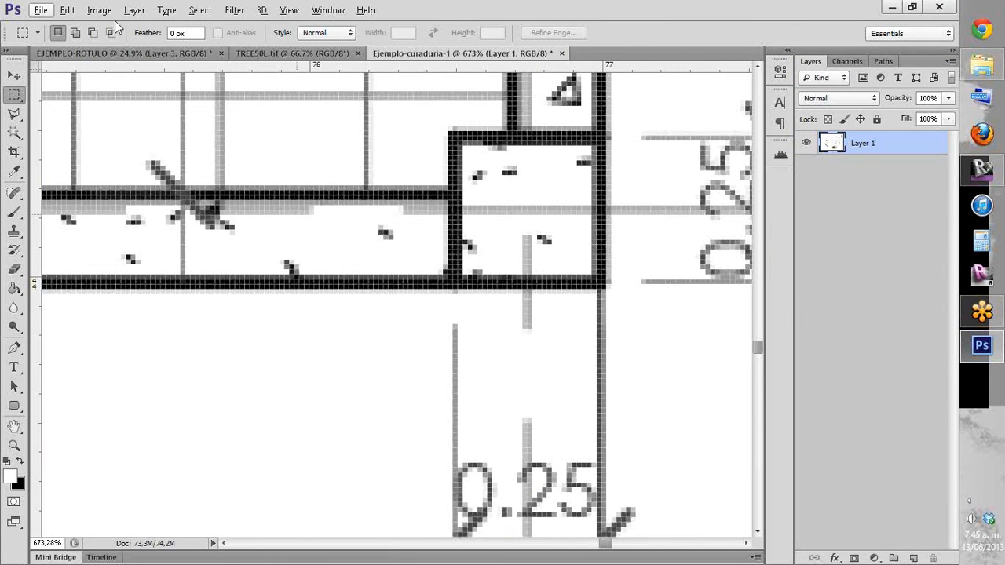
left_click(255, 153)
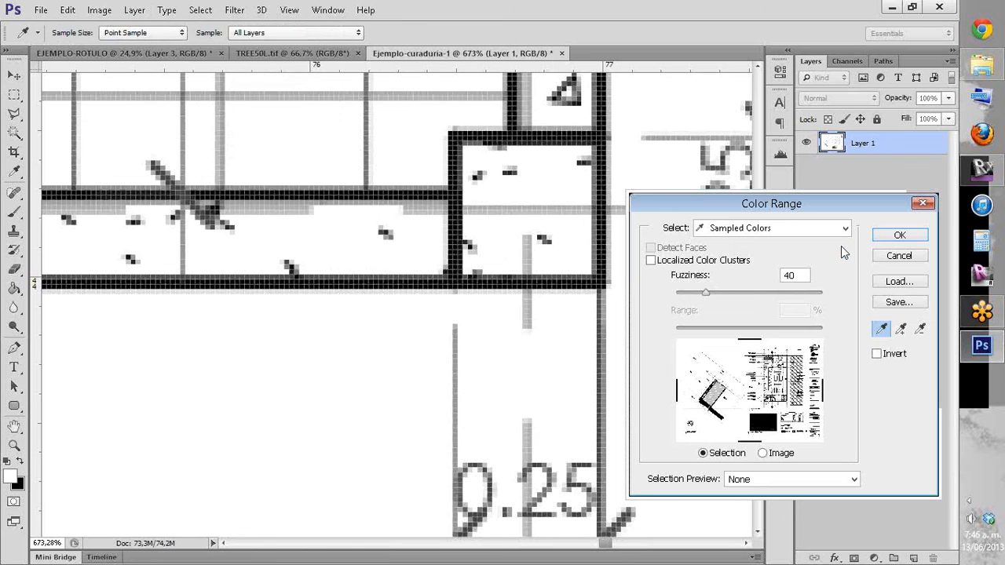
left_click(911, 233)
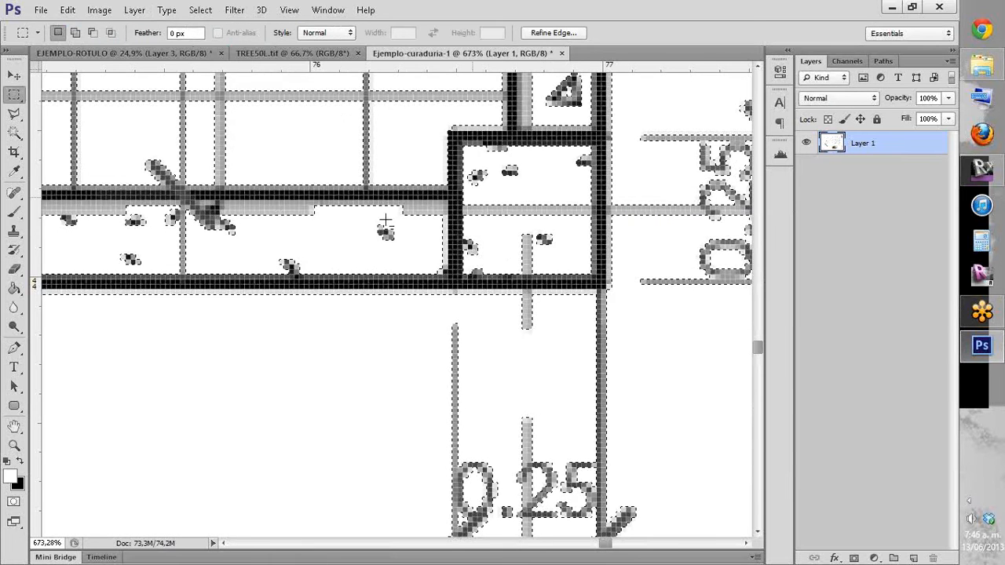
Step: Examine how closely the selection edges follow the plan's walls, dimensions and text across the sheet
scroll(386, 223, "down", 10)
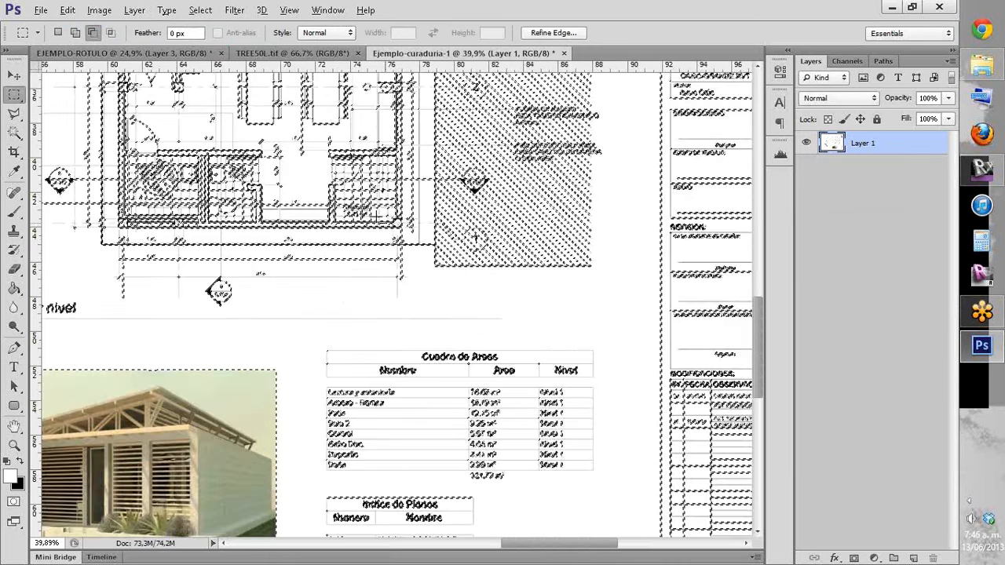
scroll(377, 216, "down", 2)
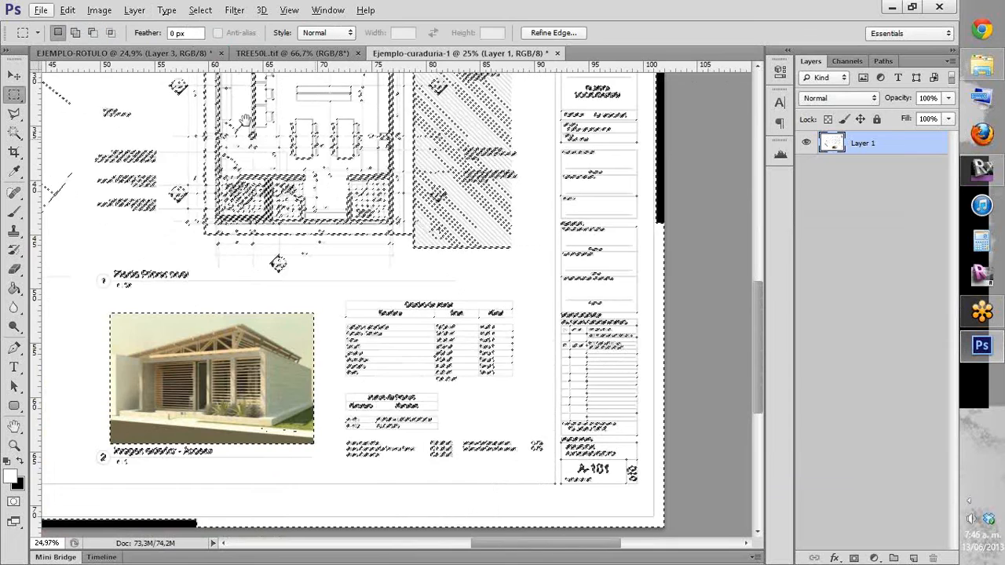
scroll(339, 233, "up", 3)
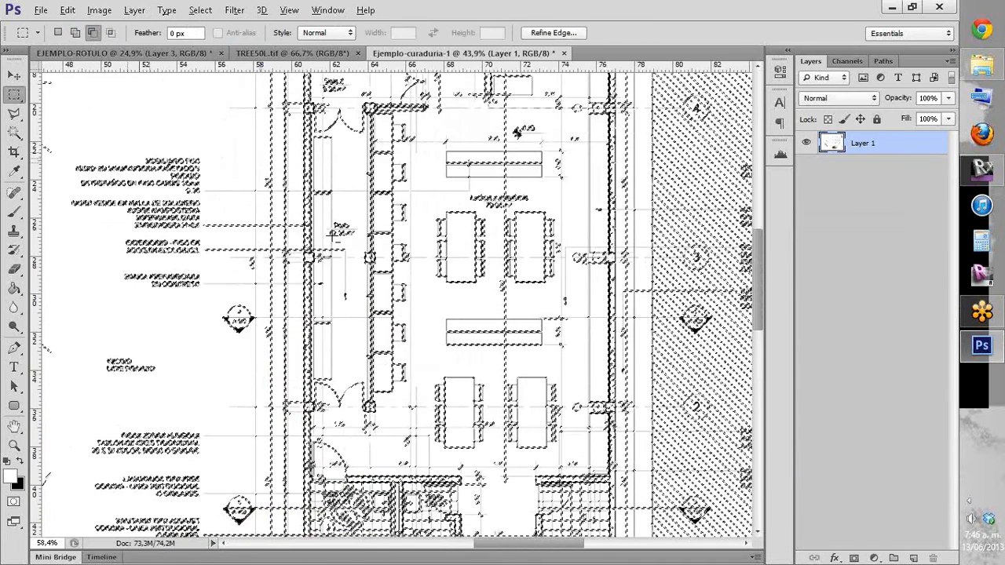
scroll(335, 233, "up", 3)
scroll(392, 365, "up", 4)
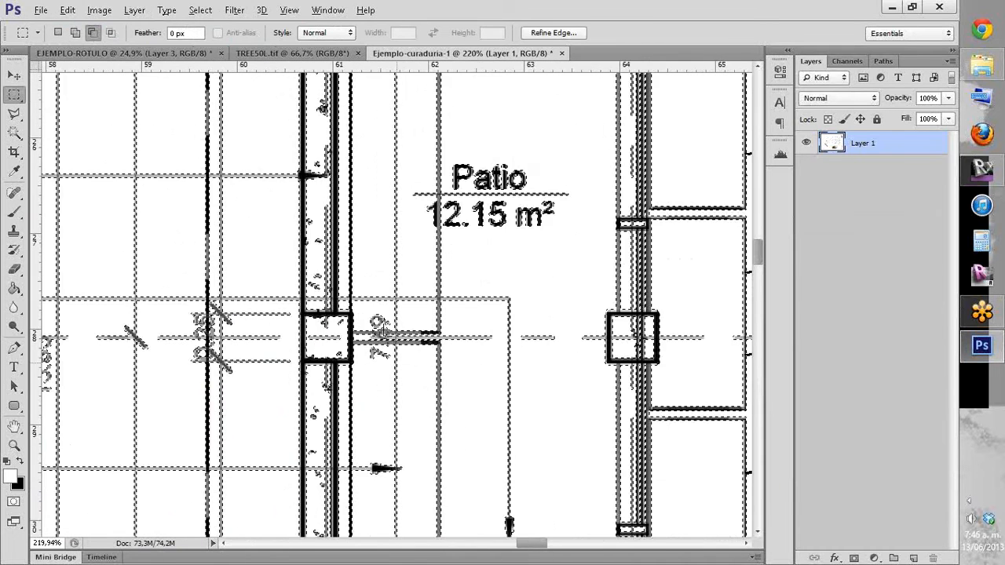
scroll(333, 270, "up", 3)
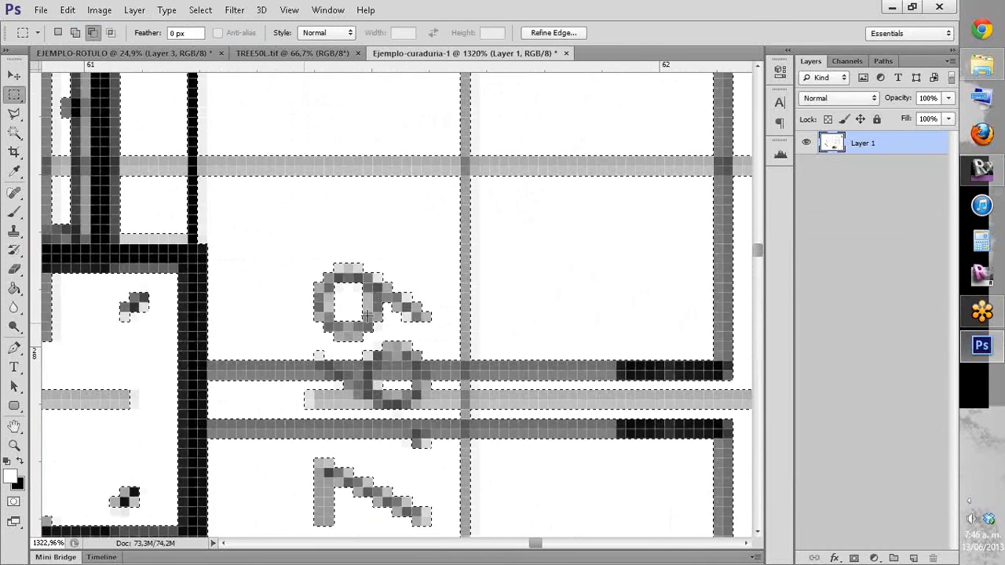
scroll(368, 315, "down", 3)
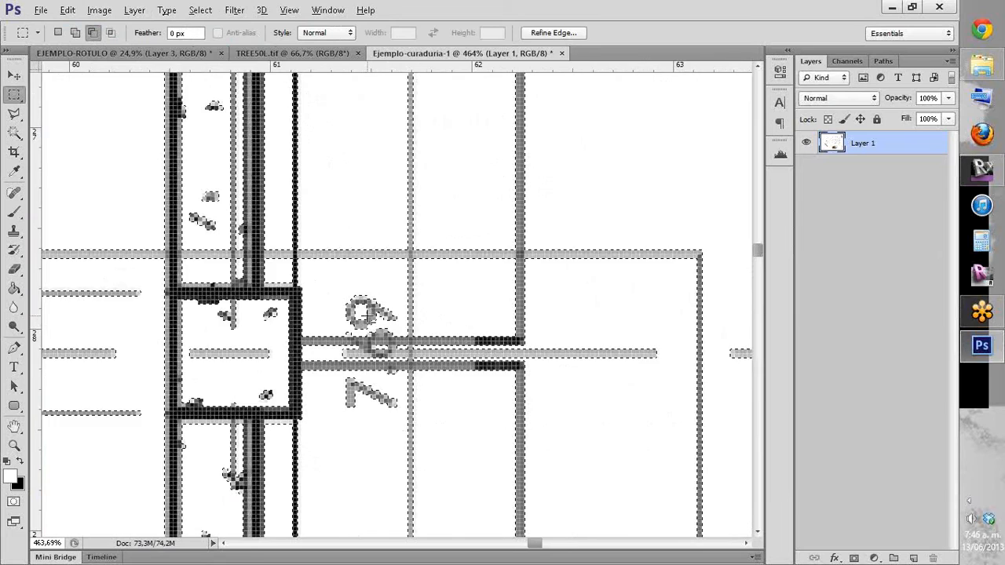
scroll(367, 314, "down", 5)
scroll(351, 294, "down", 2)
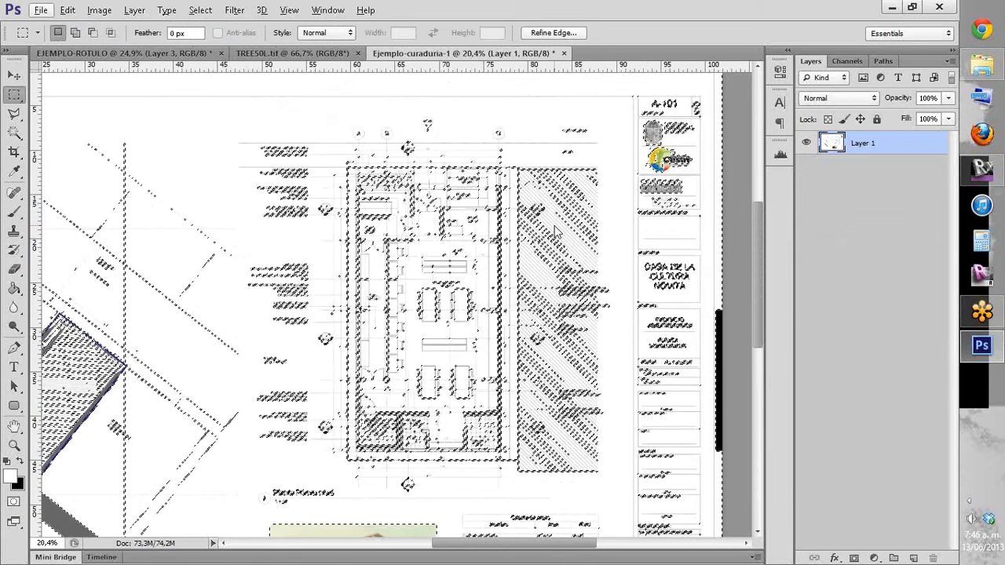
Step: Delete the selected white background, clear the selection and check the remaining linework around the walls
key("Delete")
key("ctrl+d")
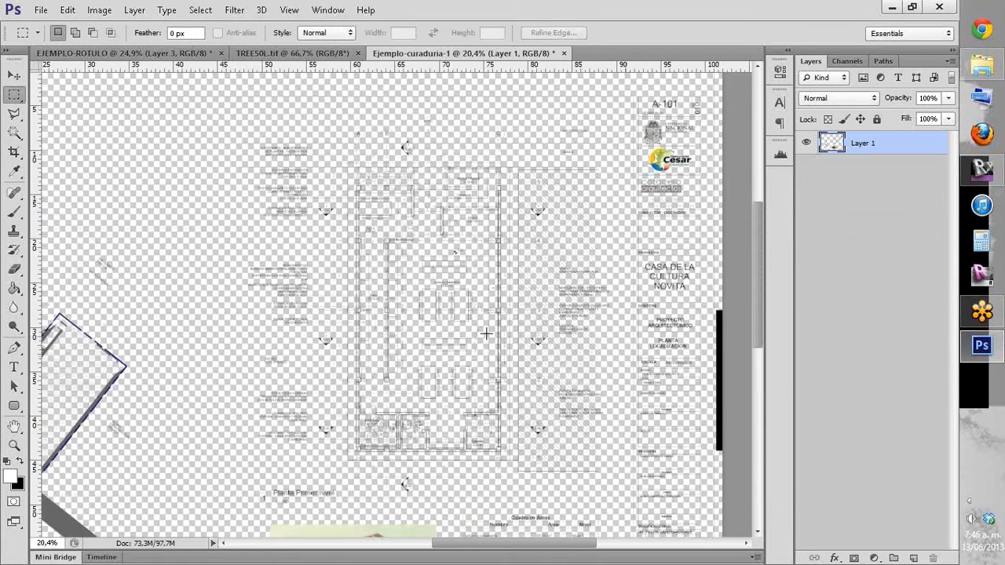
scroll(510, 312, "up", 5)
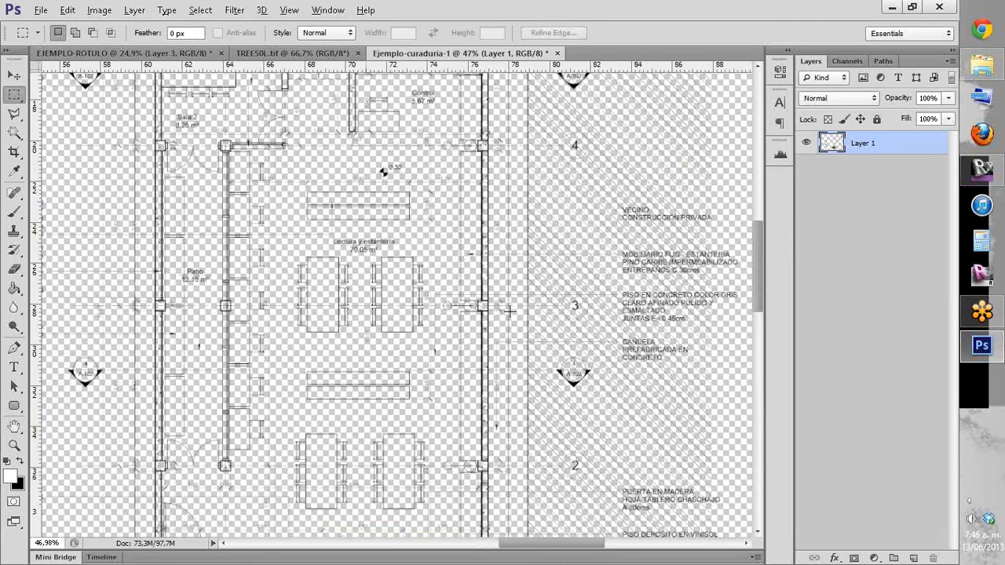
scroll(510, 311, "up", 5)
key("alt")
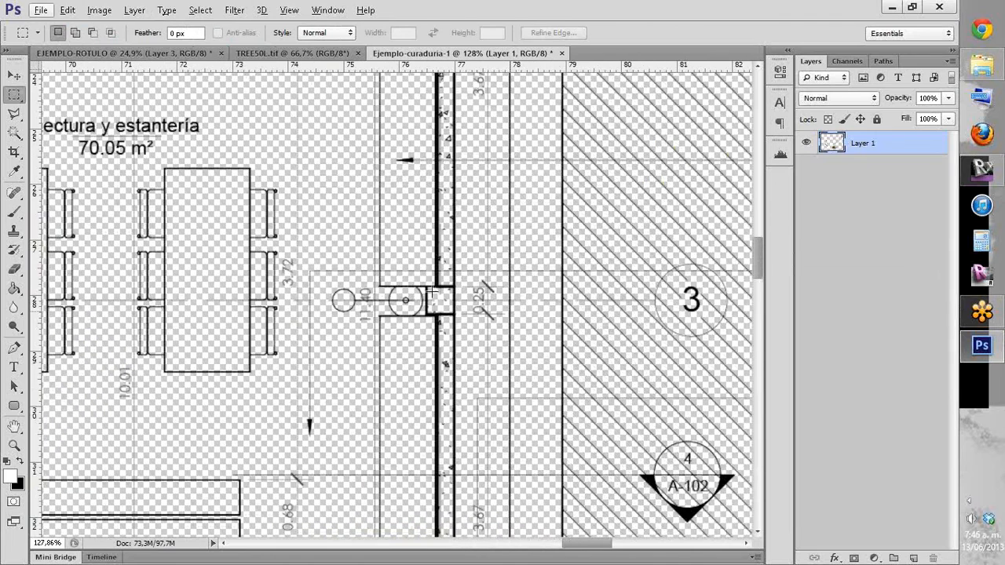
scroll(430, 292, "up", 2)
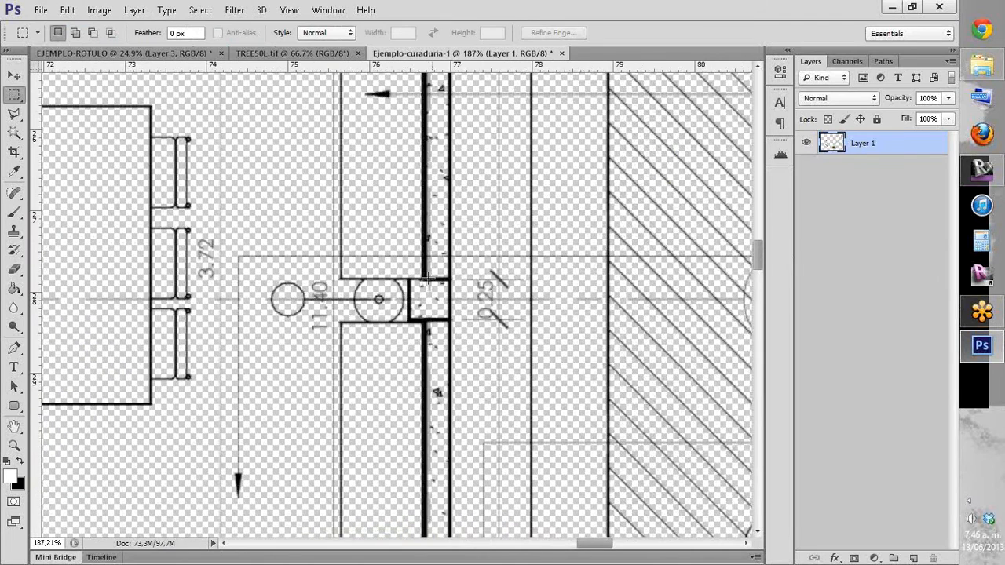
scroll(428, 277, "down", 2)
scroll(429, 278, "down", 6)
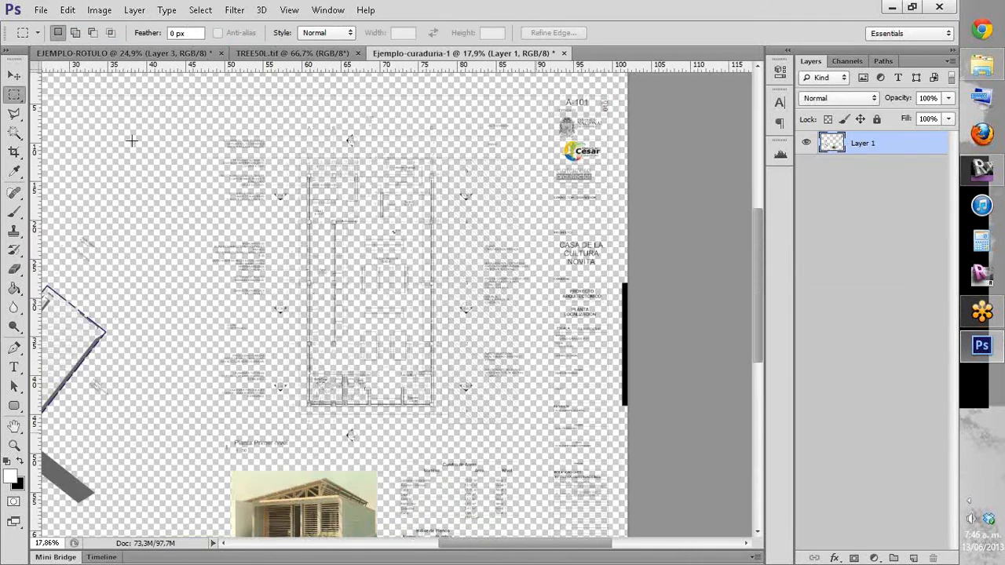
Step: Marquee-select and copy the floor plan together with its side notes and the Planta Primer nivel title
left_click_drag(535, 430, 196, 126)
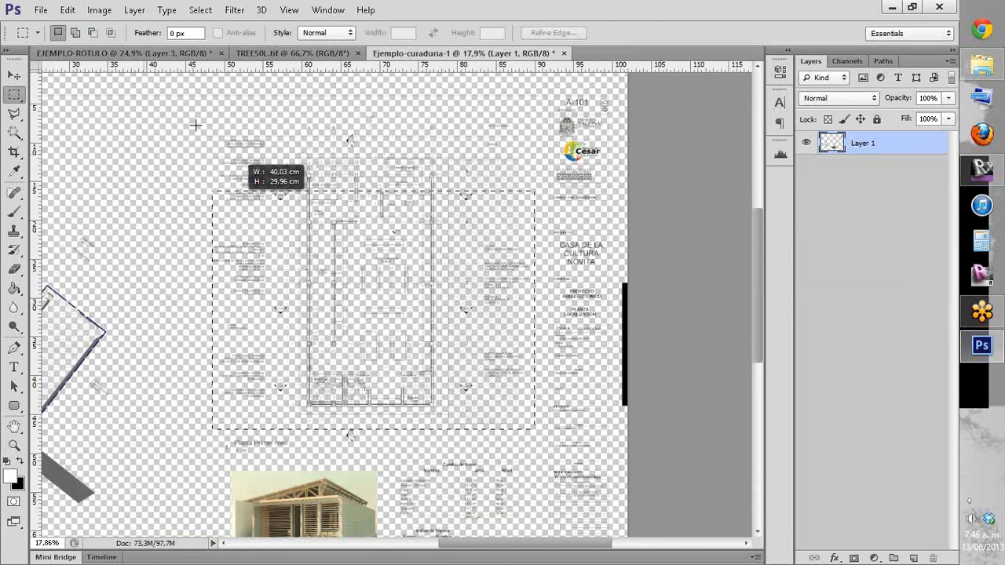
left_click(548, 453)
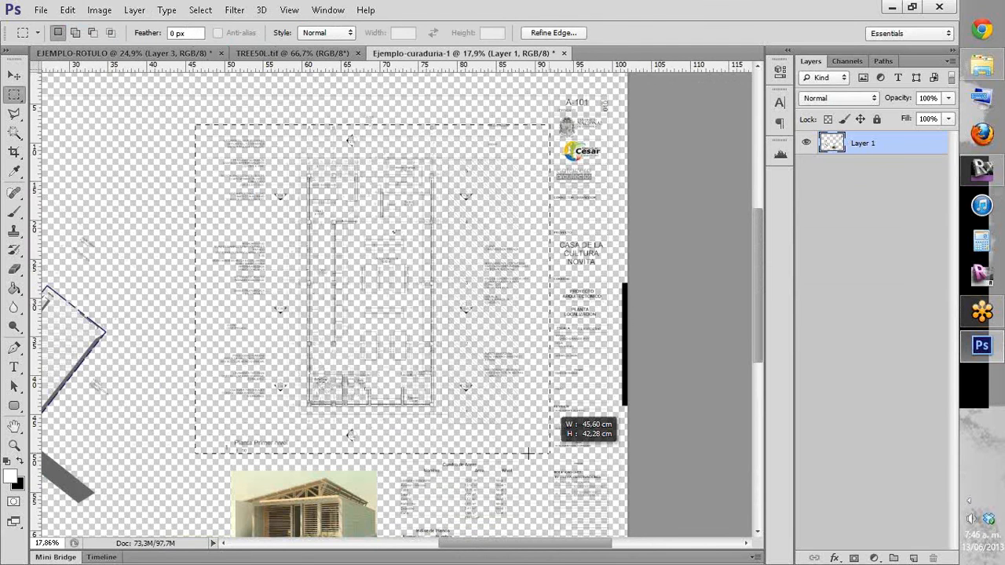
left_click_drag(529, 453, 537, 457)
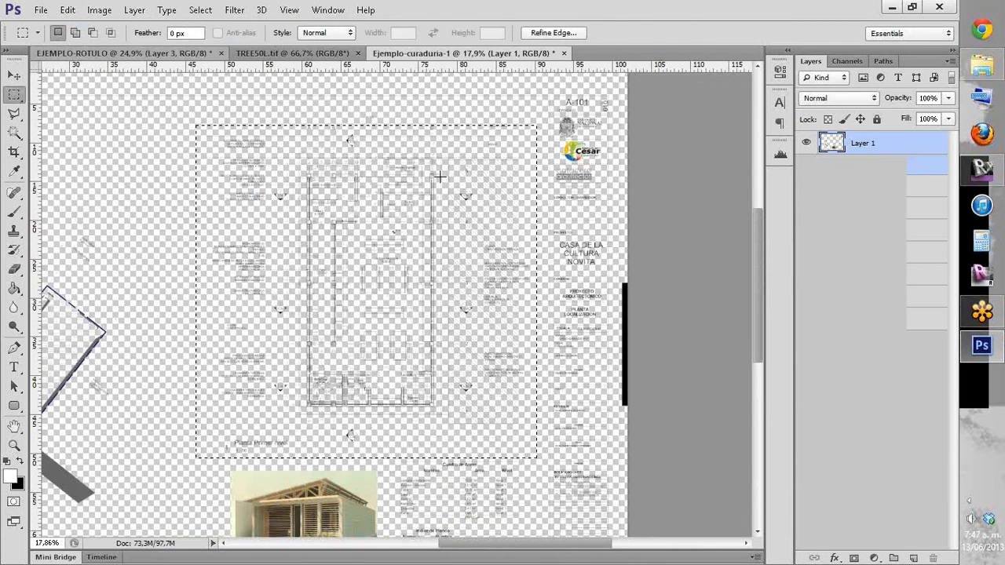
Step: Paste the copied floor plan into the EJEMPLO-ROTULO document and move it to the sheet's upper right area, beside the title block
key("ctrl+Tab")
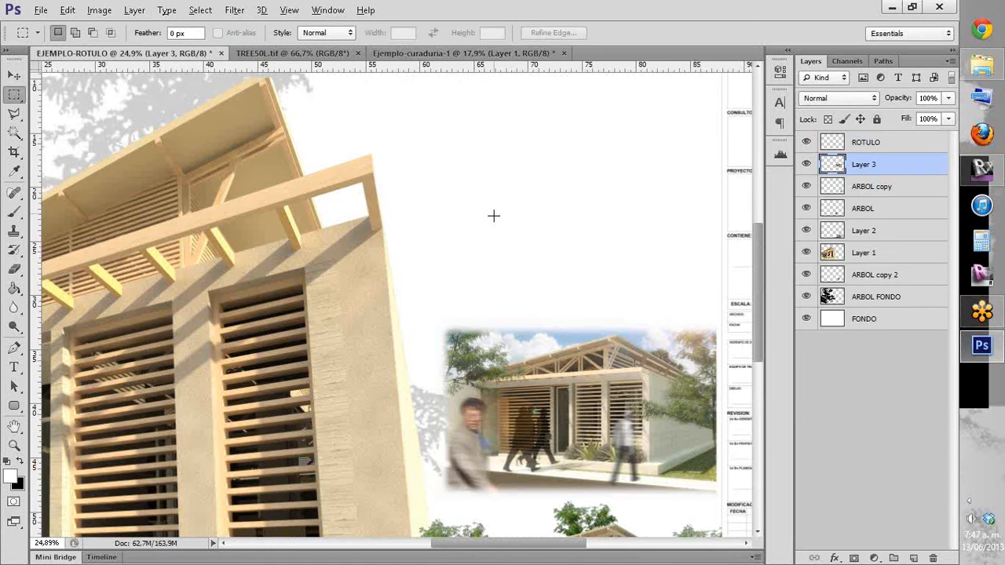
scroll(493, 215, "down", 3)
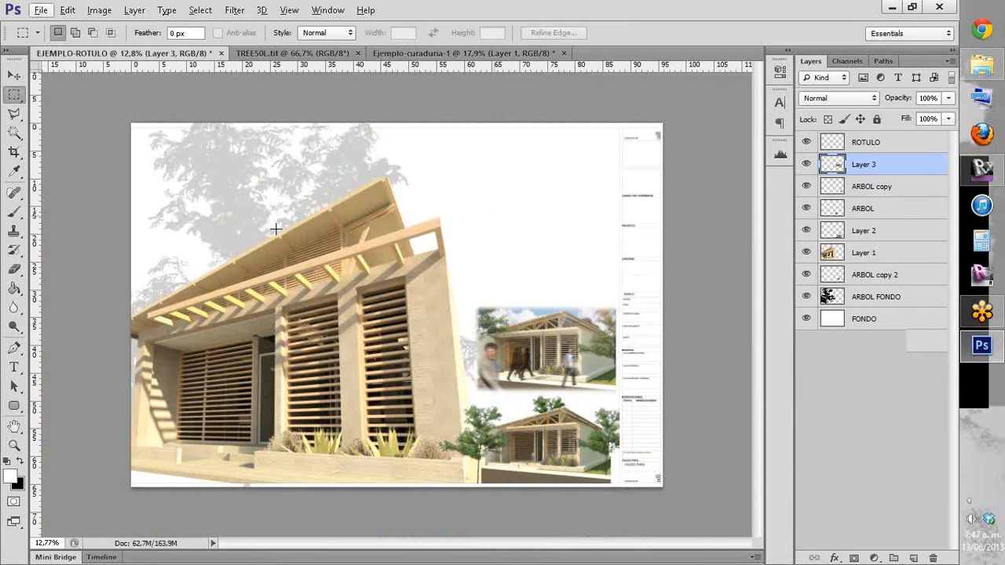
key("ctrl+v")
key("v")
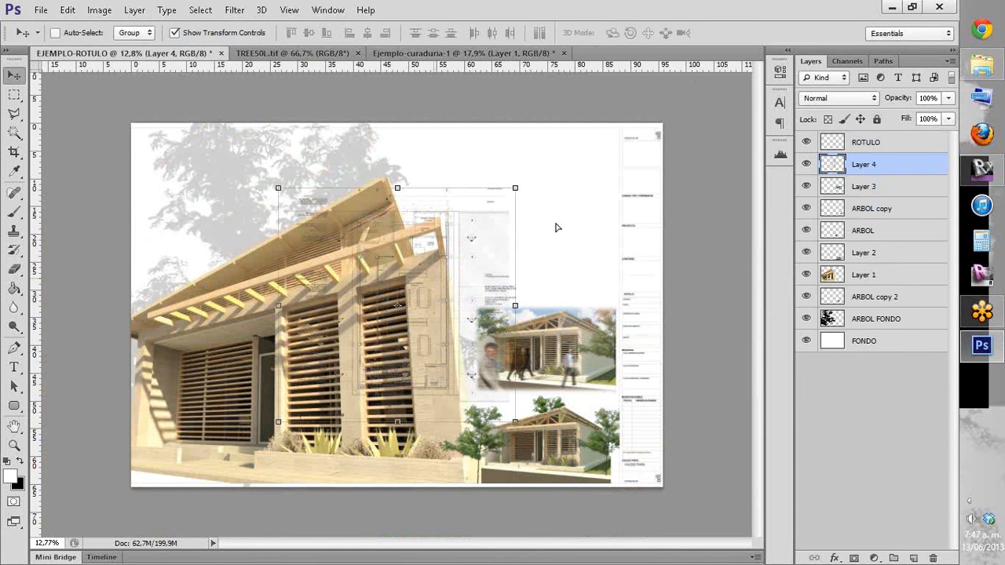
mouse_move(441, 274)
left_mouse_down()
mouse_move(566, 214)
mouse_move(552, 232)
mouse_move(564, 236)
left_mouse_up()
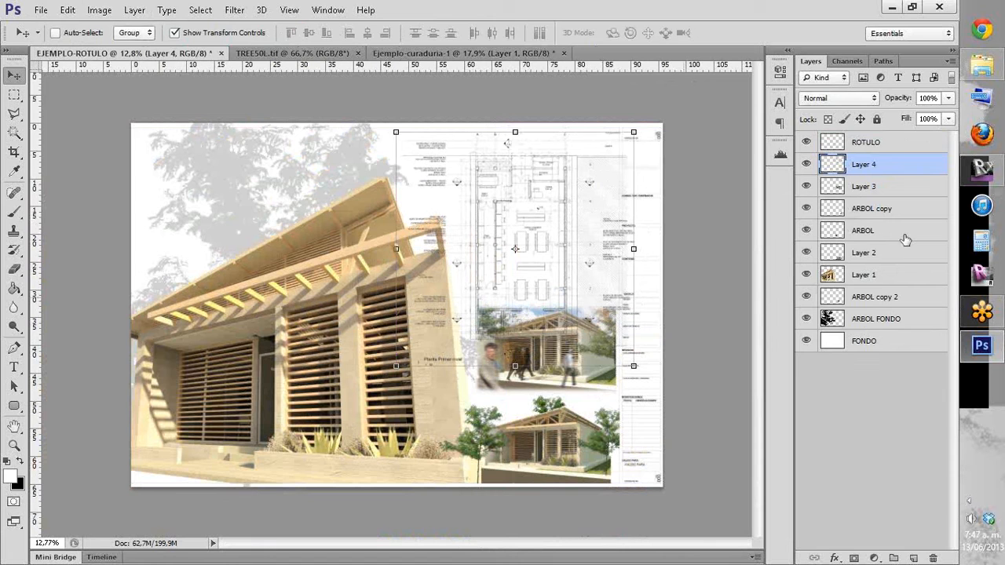
Step: Scale the Layer 3 rendering with people to about 11 × 7 cm and place it between the floor plan and the lower rendering
left_click(868, 190, "shift")
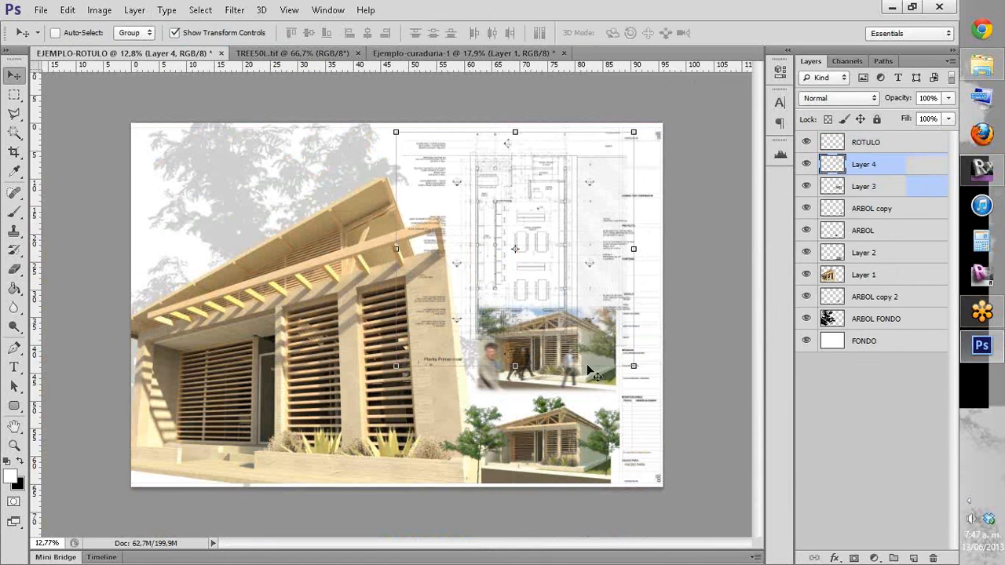
left_click_drag(261, 453, 233, 423)
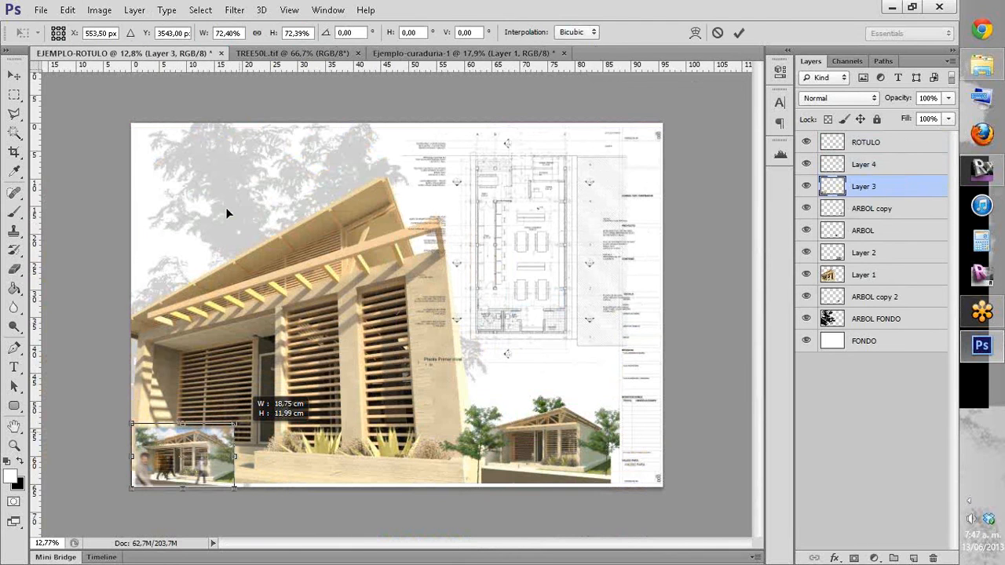
left_click_drag(231, 459, 235, 237)
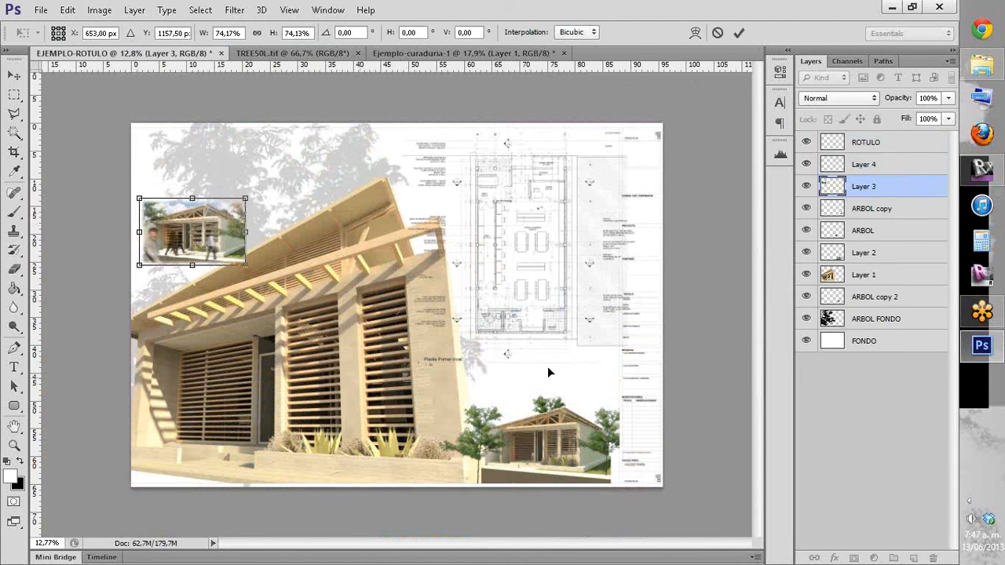
left_click_drag(548, 369, 557, 395)
left_click_drag(512, 418, 564, 396)
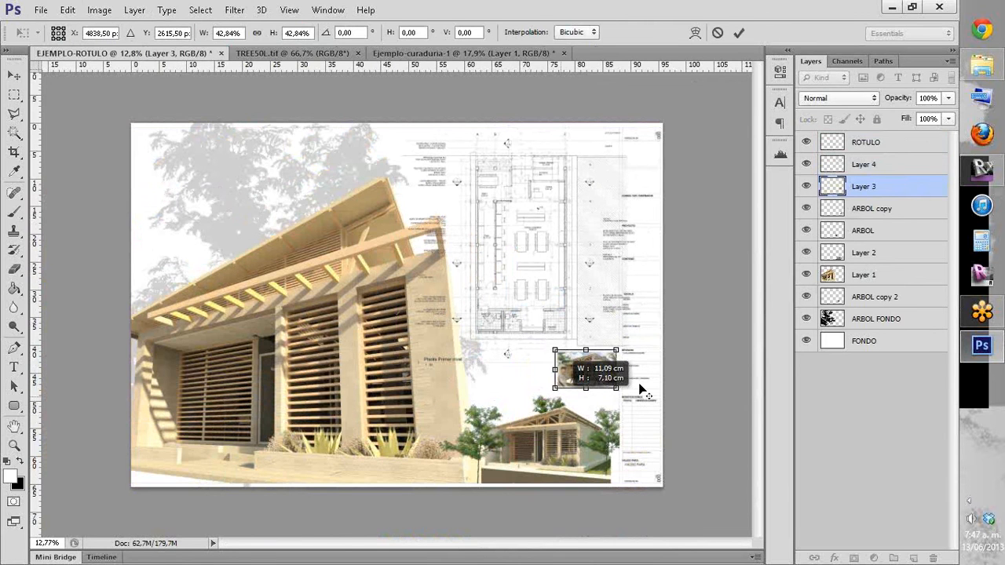
Step: Duplicate the reduced rendering to the left of the original beneath the floor plan, and nudge both images slightly down
scroll(644, 391, "up", 4)
left_click_drag(651, 394, 454, 399)
key("Return")
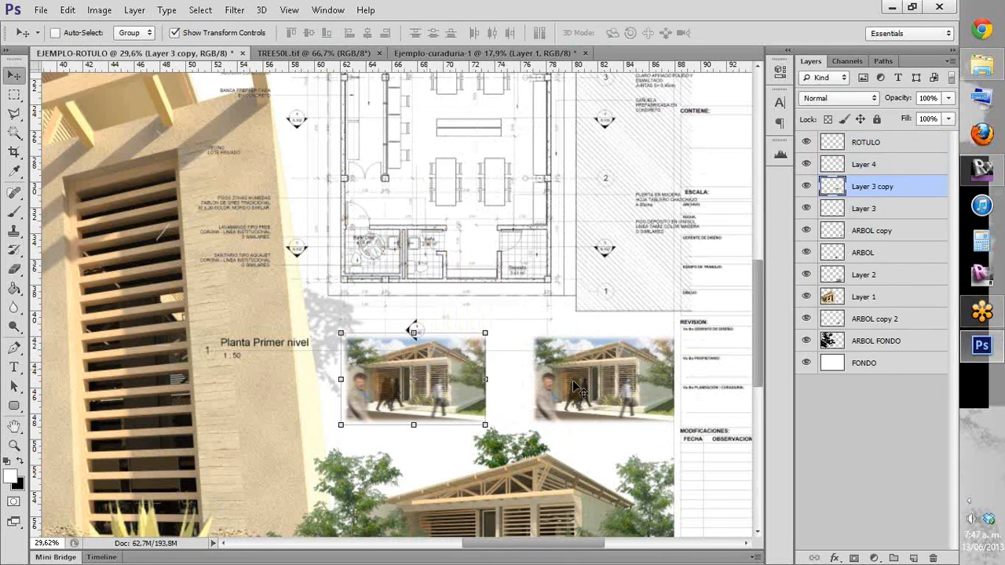
key("shift+Down")
key("shift+Down")
left_click(620, 388, "ctrl")
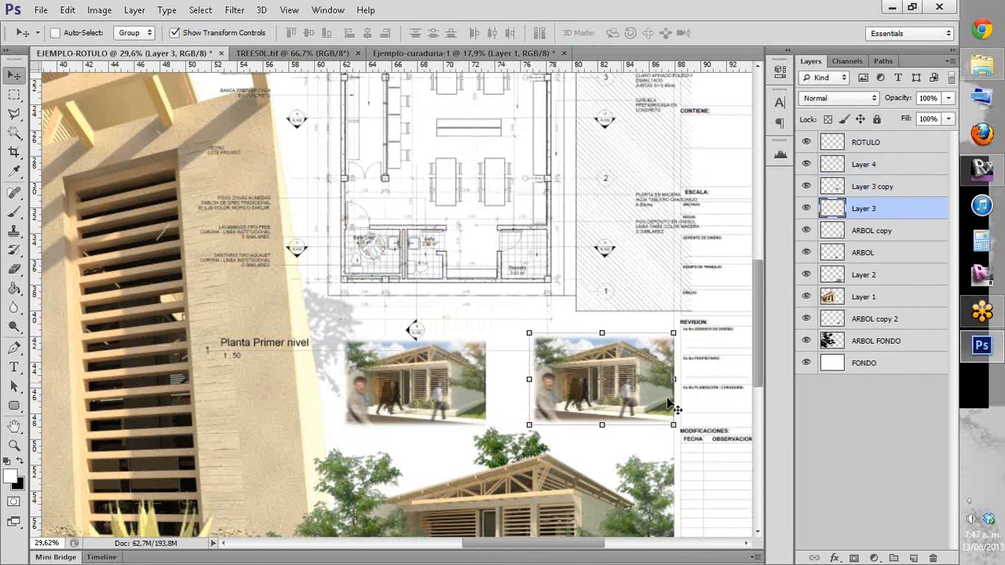
key("Down")
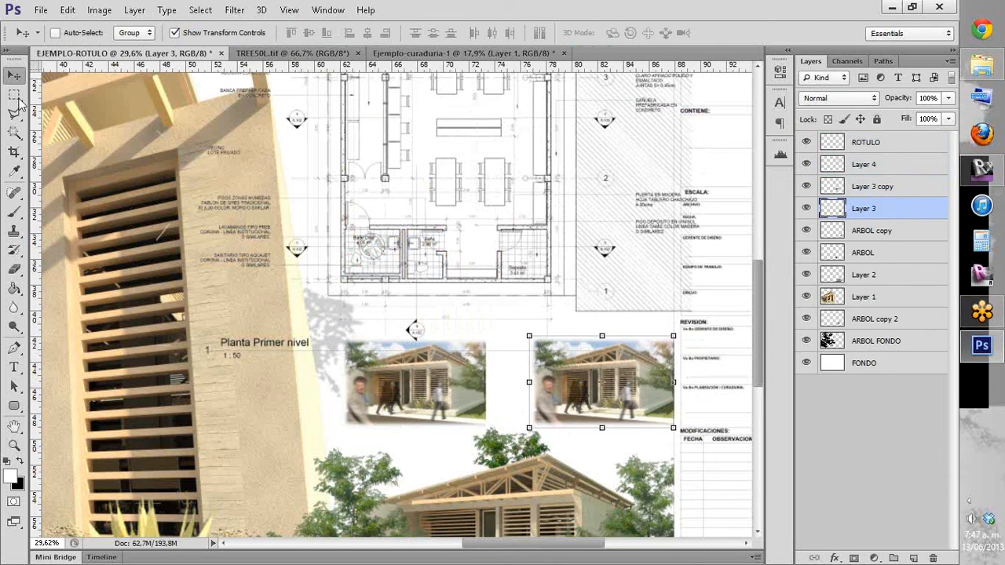
Step: Examine how the pasted floor plan and its side notes overlap the building rendering and the title block
key("m")
scroll(252, 228, "up", 3)
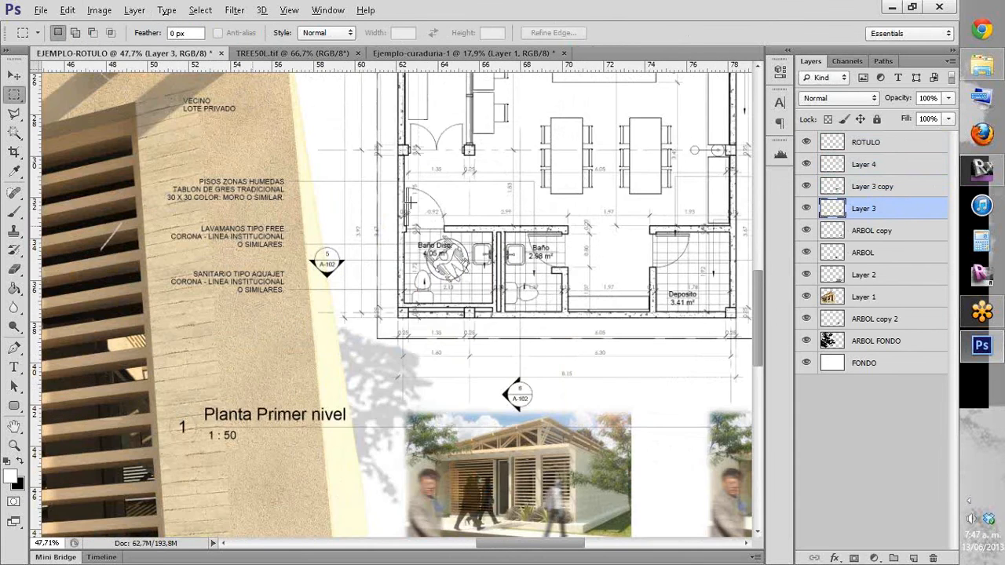
scroll(359, 220, "up", 2)
left_click_drag(360, 220, 394, 246)
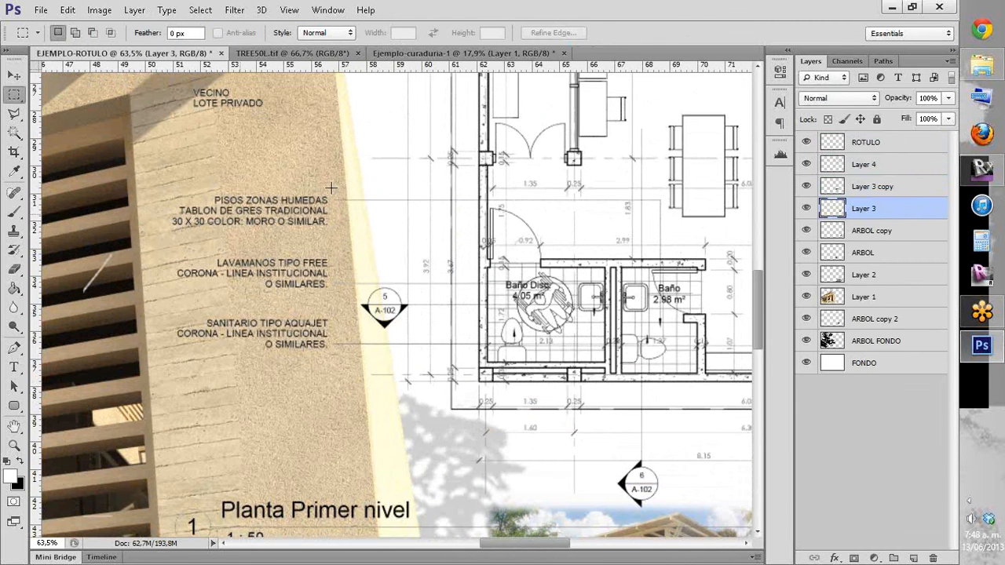
left_click_drag(331, 187, 404, 428)
scroll(346, 287, "up", 3)
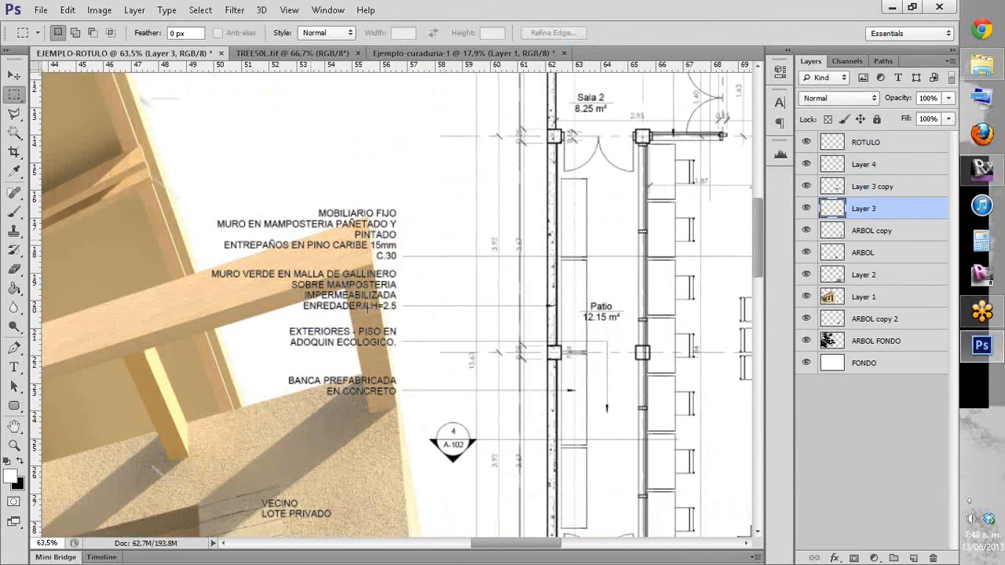
scroll(483, 256, "down", 5)
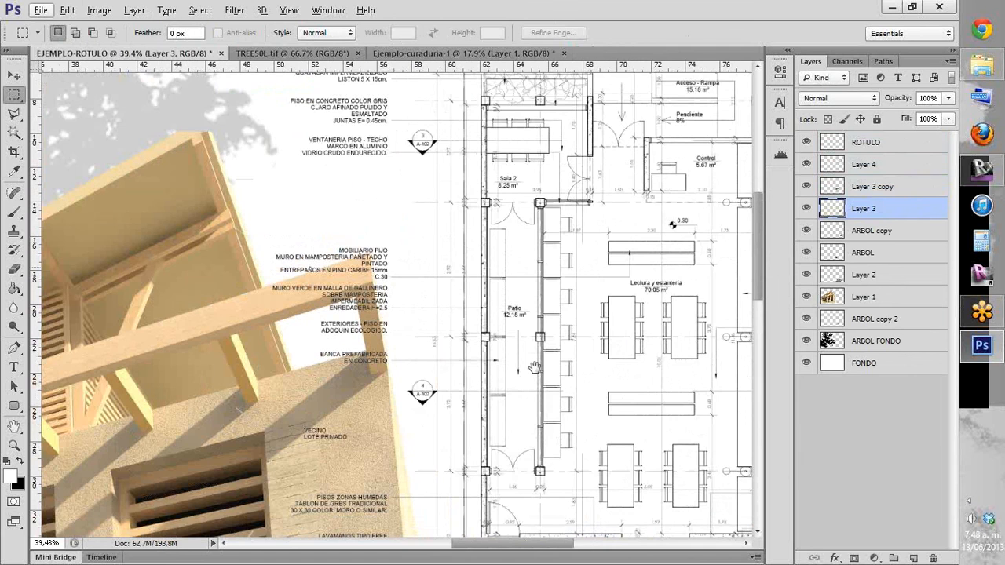
left_click_drag(580, 187, 505, 322)
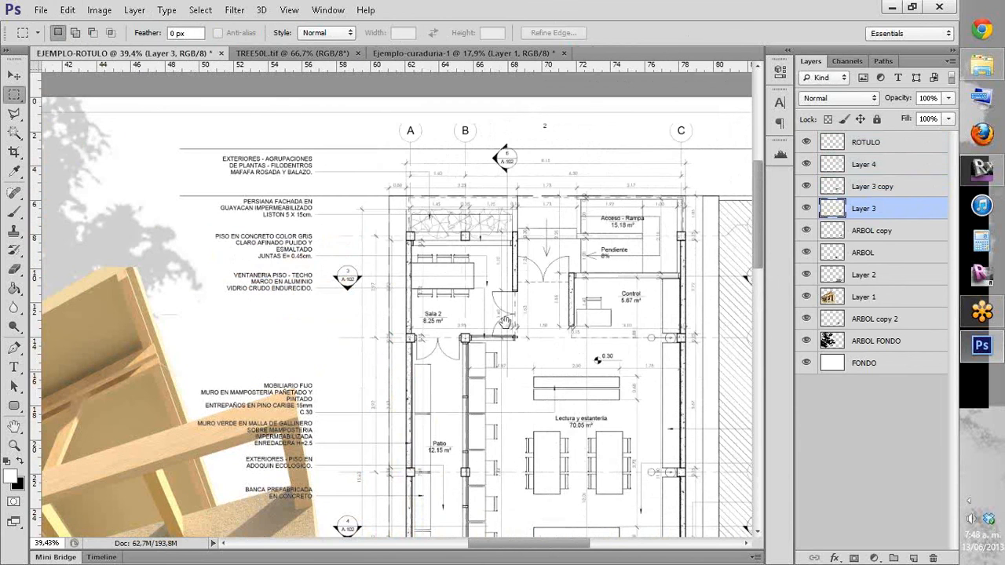
scroll(505, 323, "down", 2)
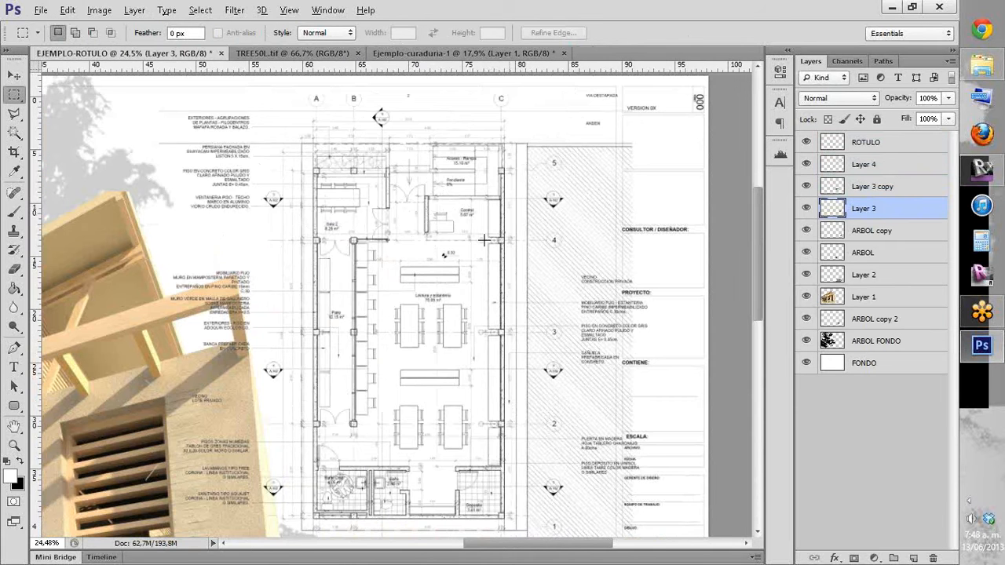
scroll(484, 240, "down", 1)
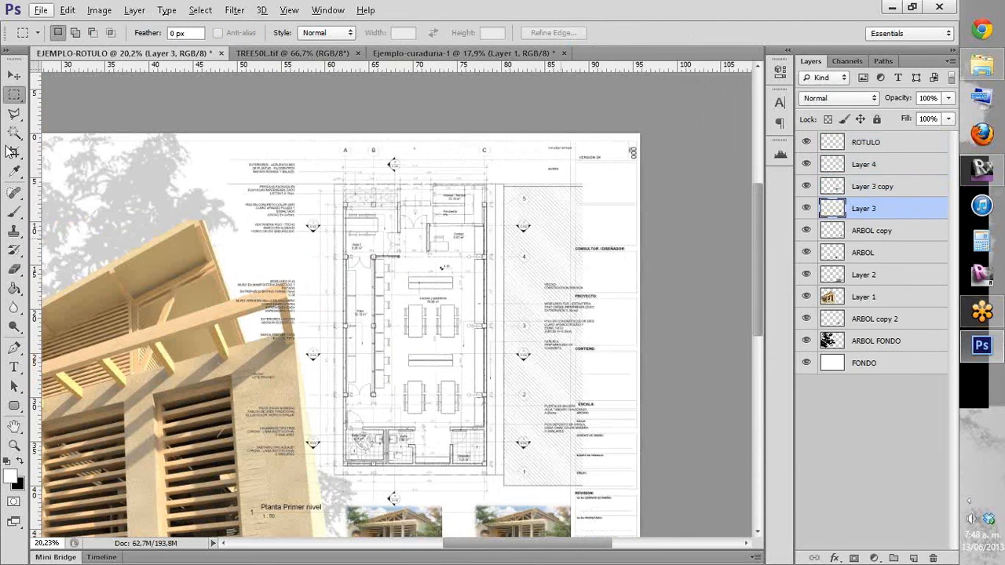
key("v")
left_click_drag(413, 278, 425, 280)
key("ctrl+z")
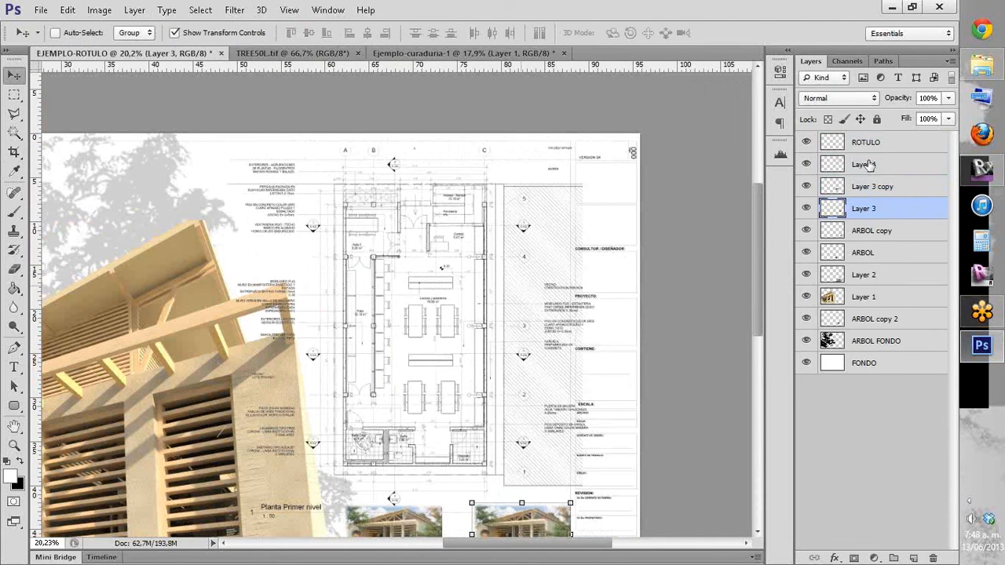
Step: Rename the floor plan's Layer 4 as PLANTA and move the plan horizontally a short way toward the title block
left_click(864, 164)
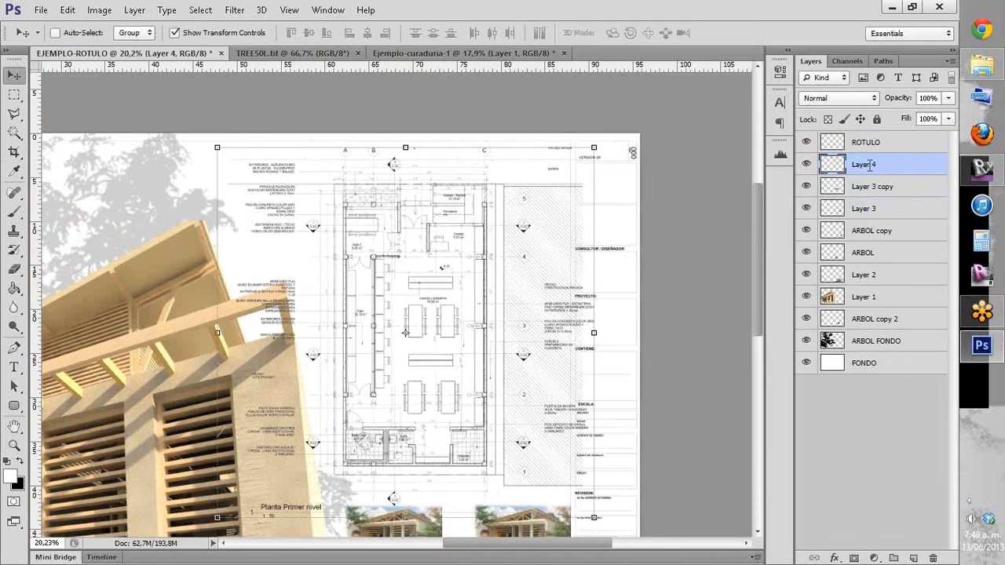
double_click(865, 164)
type("PLANTA")
key("Return")
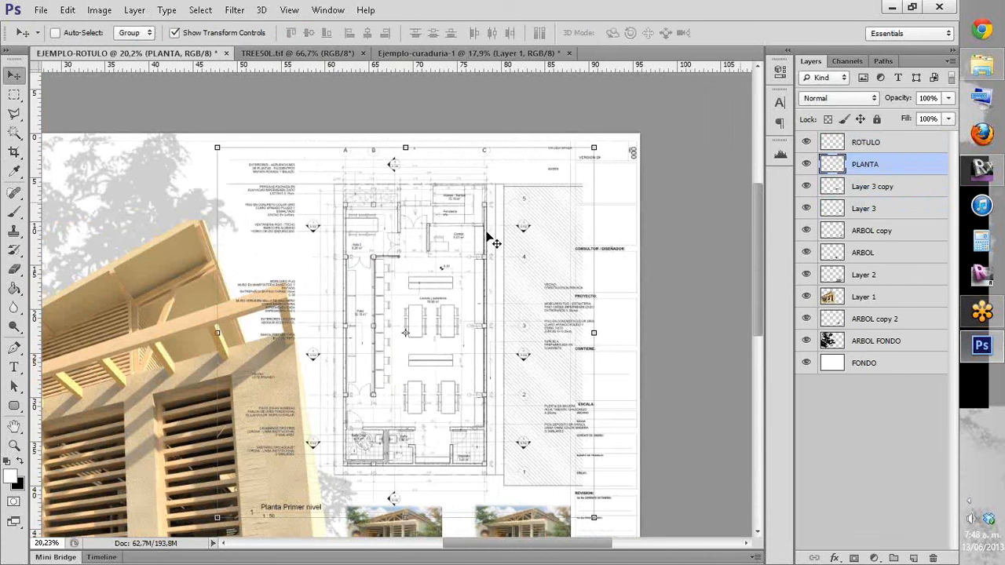
left_click_drag(499, 239, 516, 242)
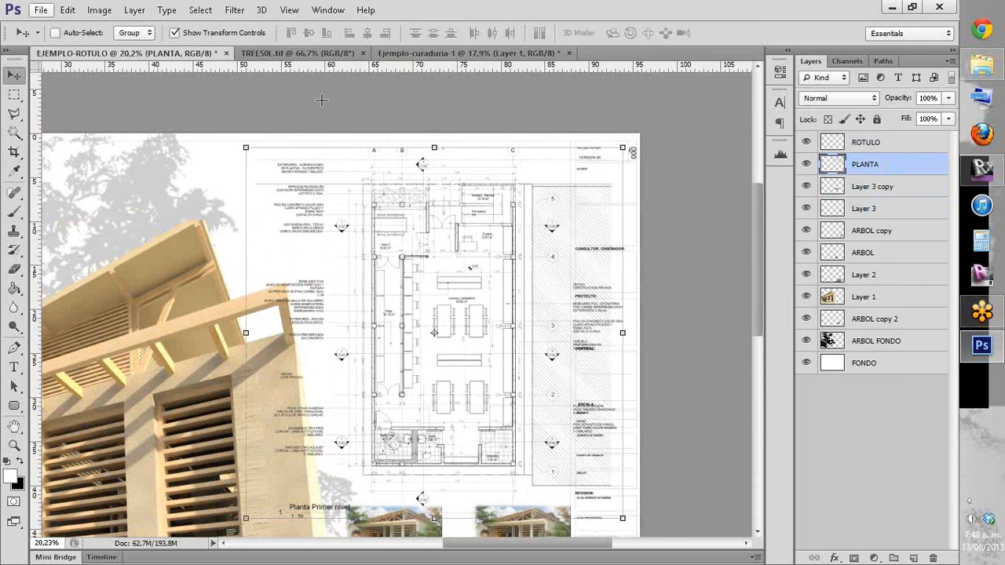
Step: Marquee-select the roughly 7.8 × 45 cm strip where the plan overlaps the title block, delete its content and deselect
key("m")
left_click_drag(637, 434, 571, 507)
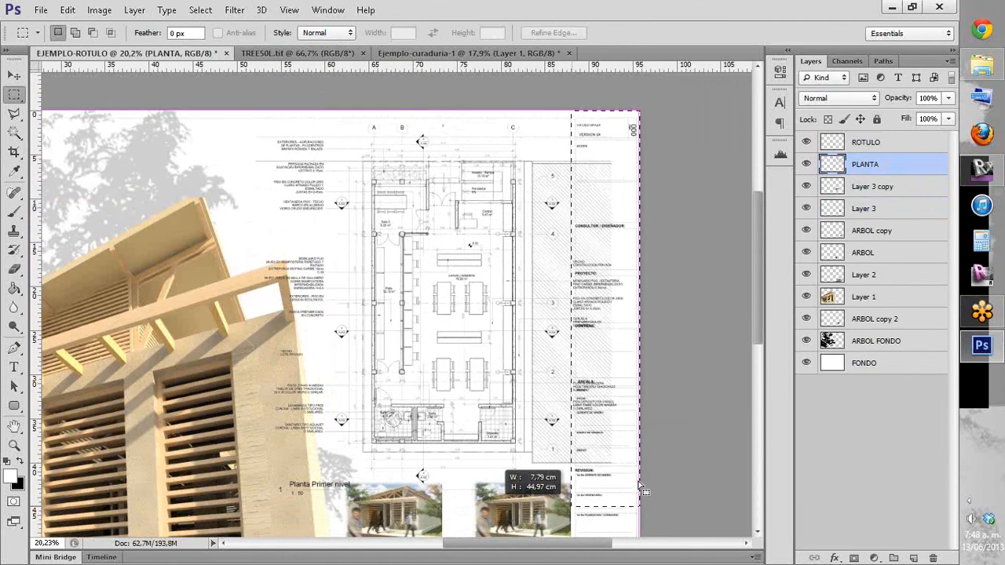
left_click_drag(639, 486, 639, 485)
key("Delete")
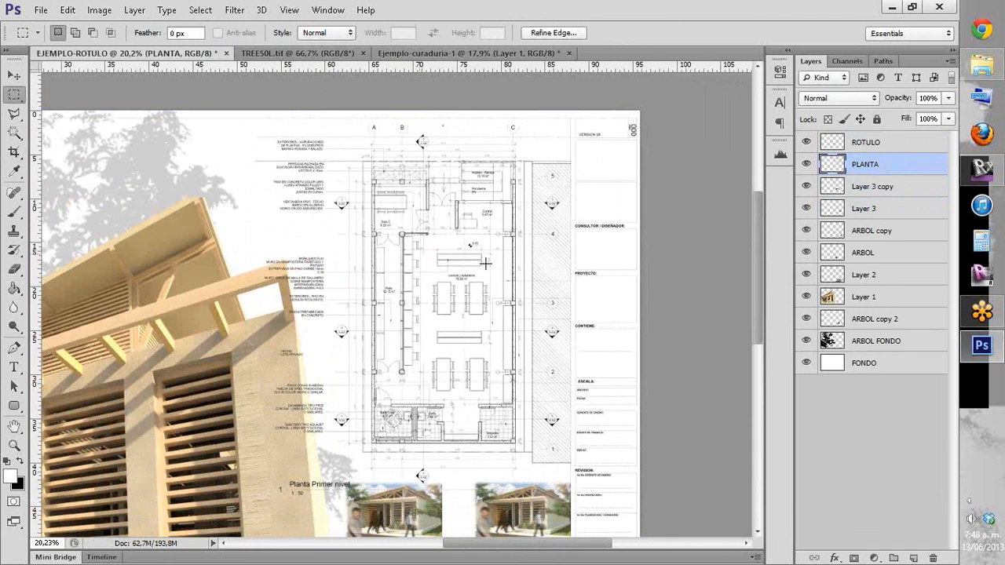
key("ctrl+d")
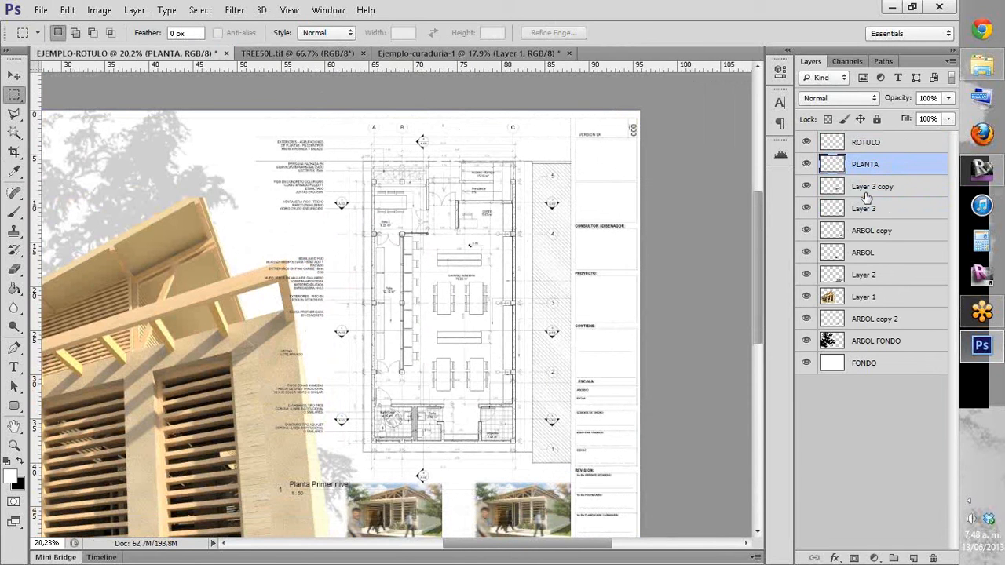
Step: Create a new layer named COLORES and place it directly below the PLANTA layer
key("ctrl+shift+alt+n")
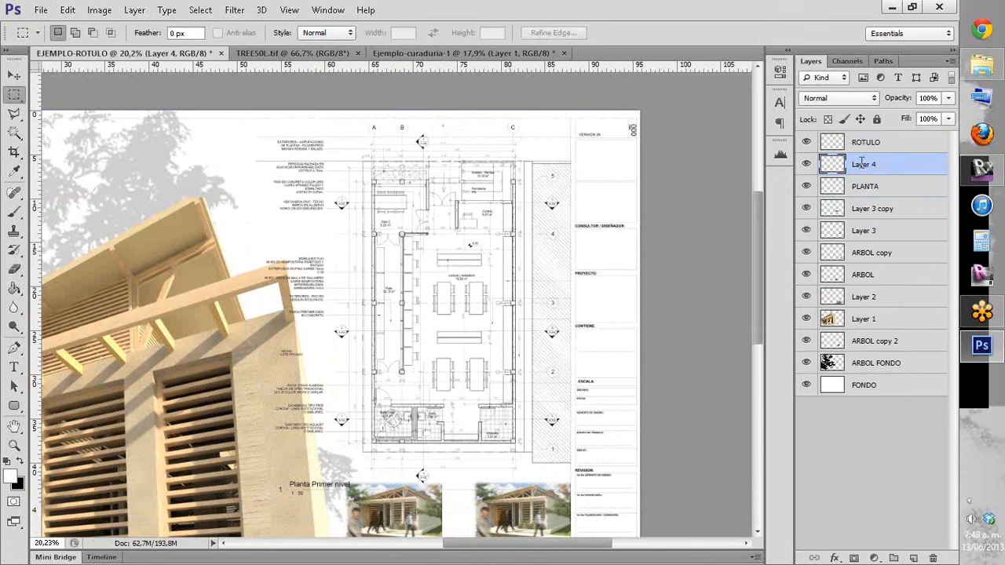
double_click(861, 163)
type("COLORES")
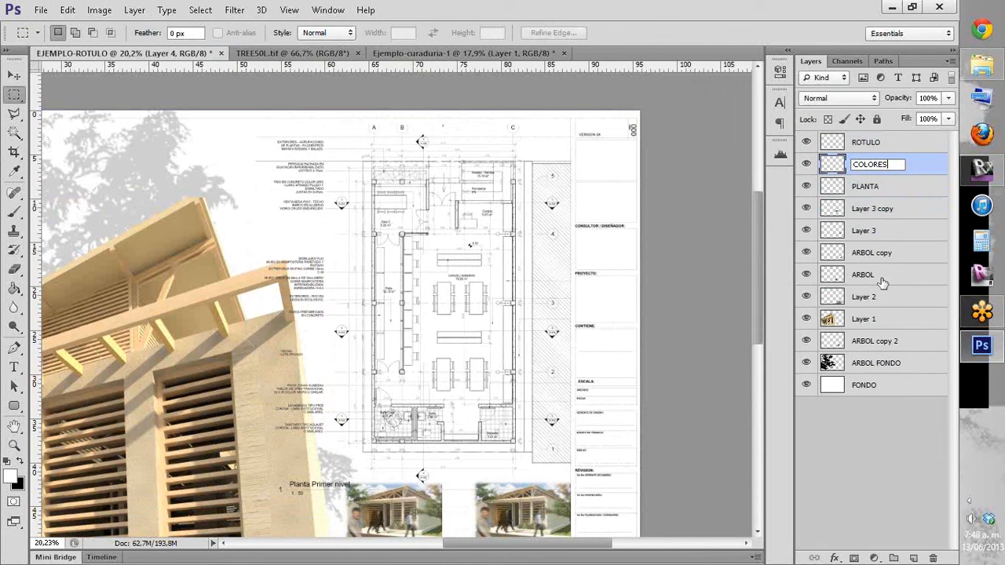
left_click(844, 192)
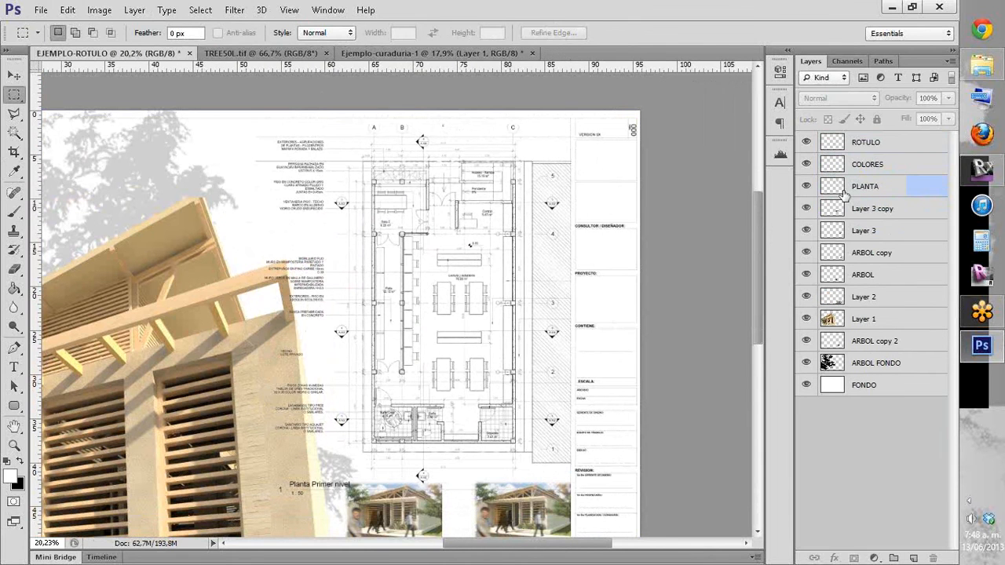
left_click_drag(844, 192, 828, 186)
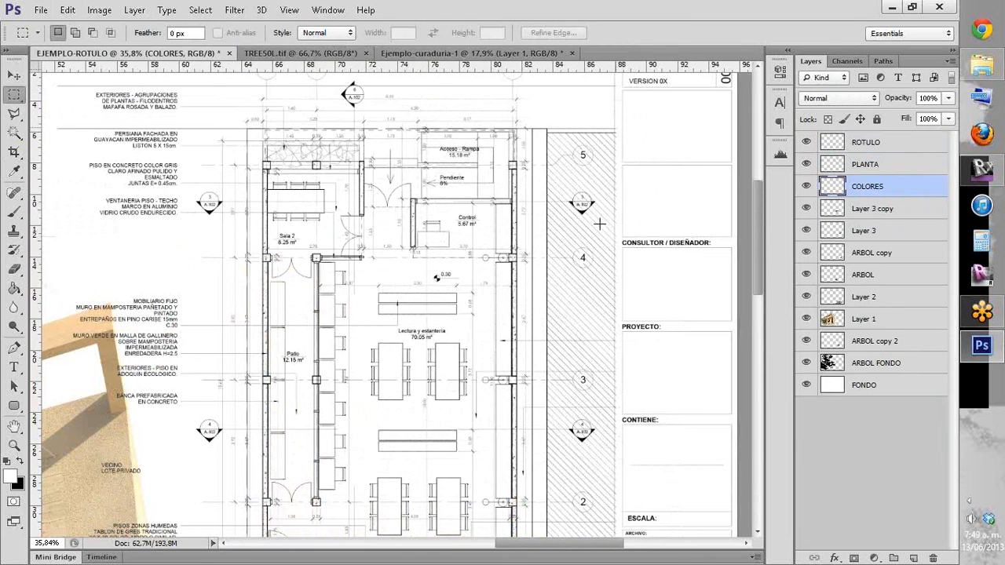
Step: Marquee-select the hatched neighbouring lot between the plan and the title block, checking that the selection follows its border lines
left_click_drag(615, 129, 548, 421)
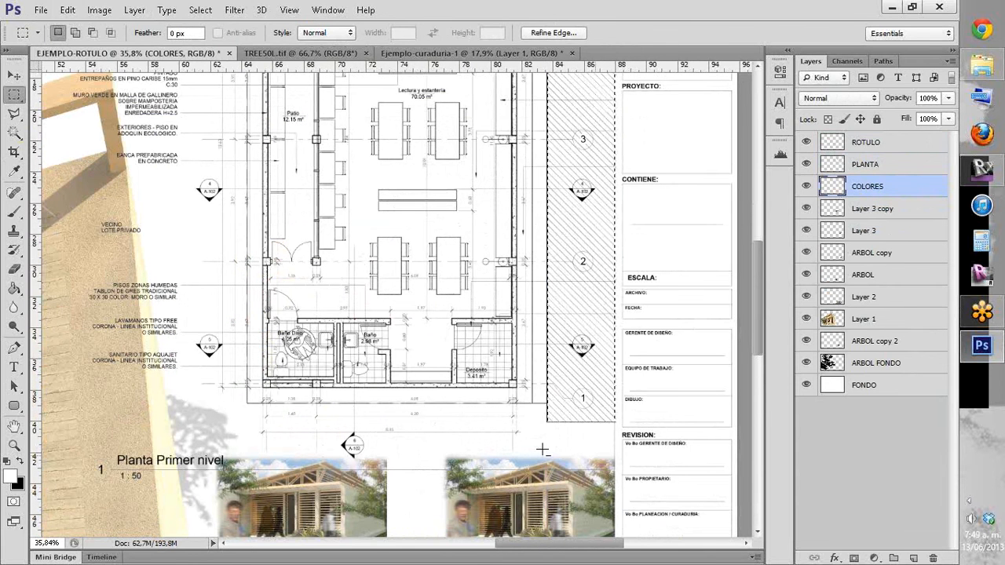
scroll(542, 449, "up", 3)
scroll(545, 391, "up", 8)
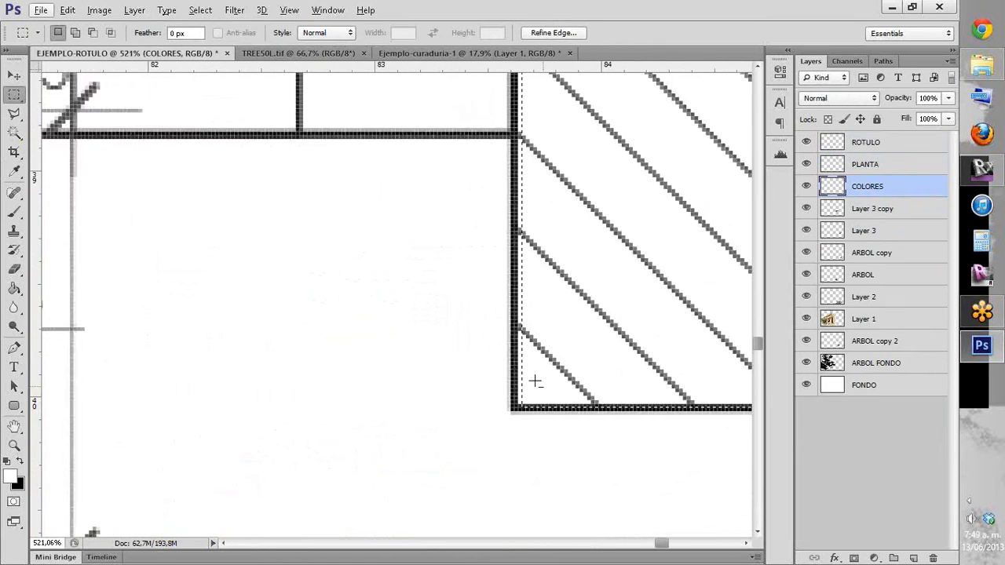
scroll(535, 382, "up", 3)
scroll(516, 277, "down", 8)
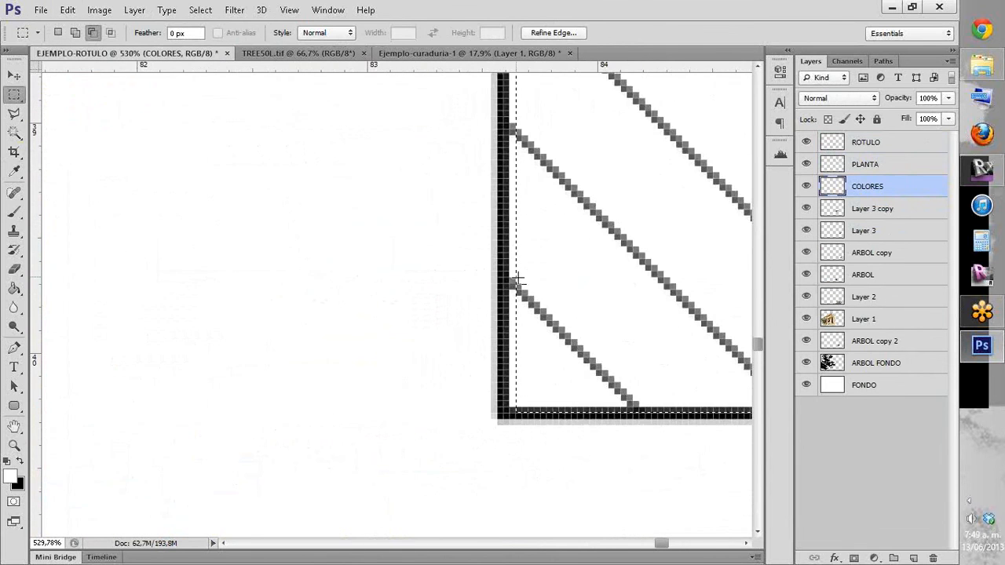
scroll(541, 257, "down", 4)
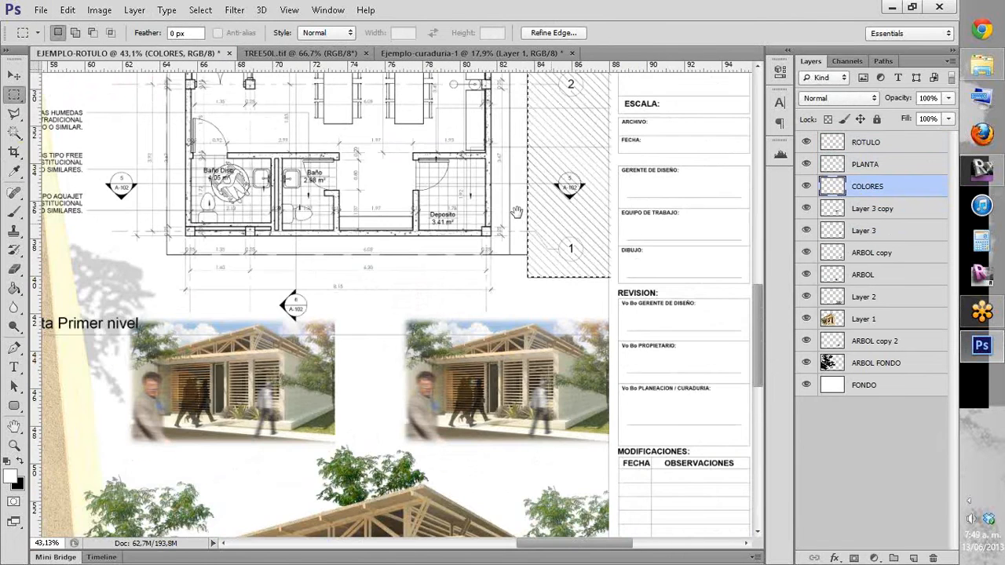
left_click_drag(517, 212, 465, 289)
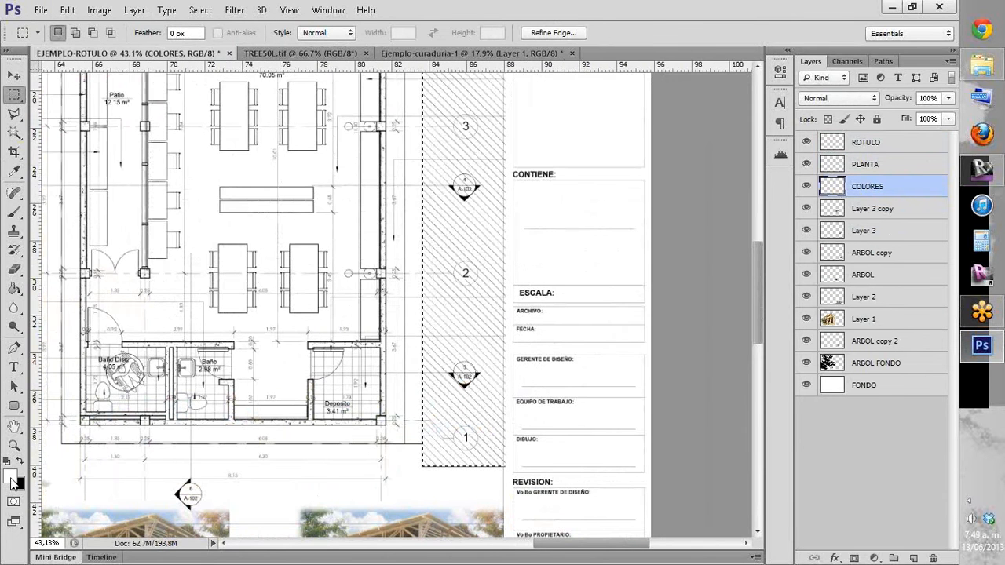
Step: Set the foreground colour to light grey #dad9d9, fill the selected hatched lot on the COLORES layer, and deselect
left_click(12, 477)
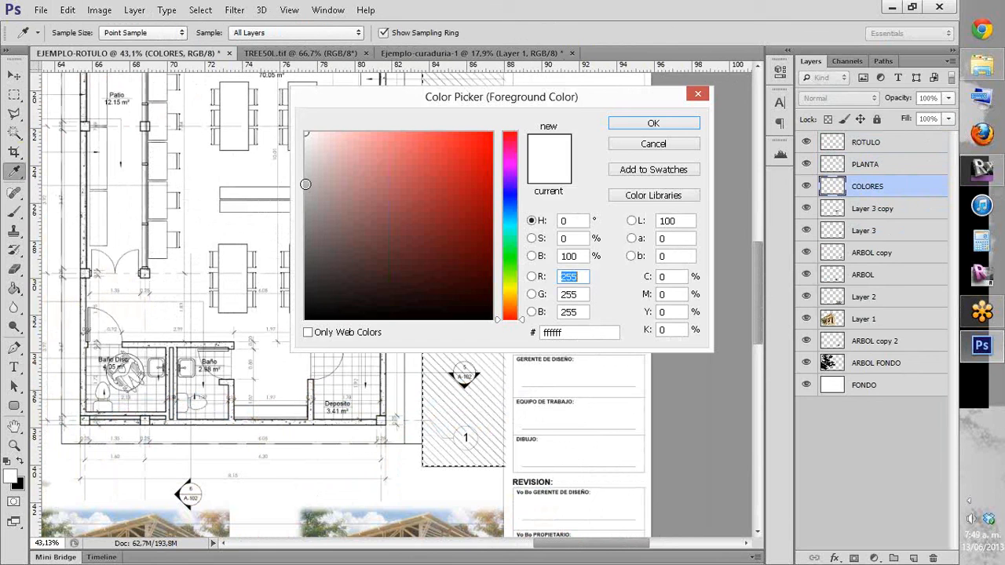
left_click(652, 126)
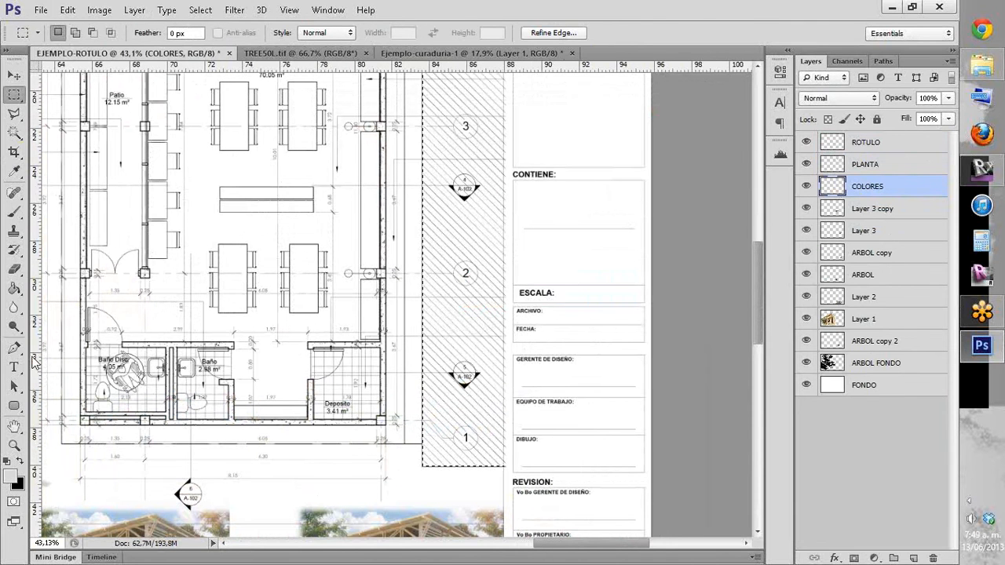
key("g")
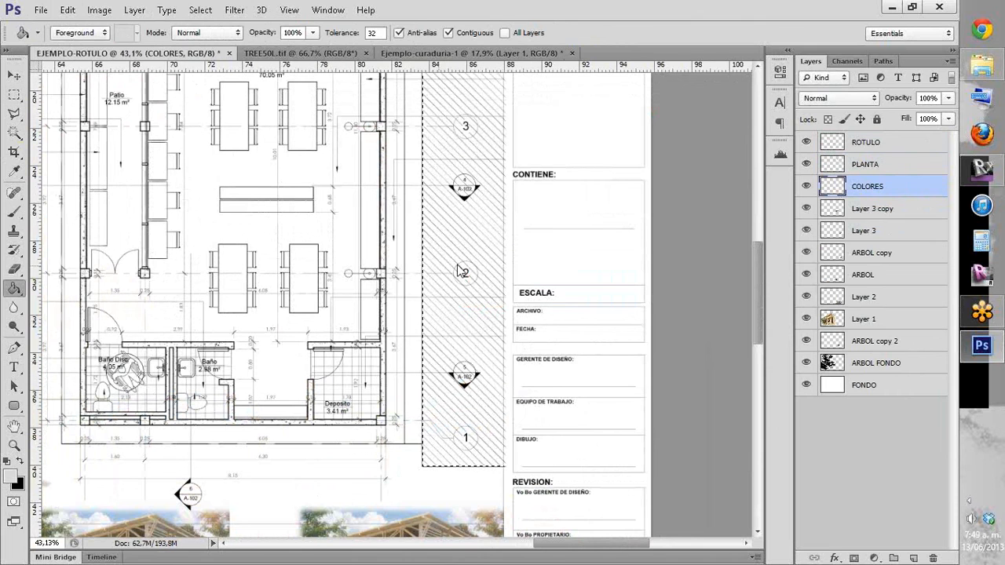
left_click(459, 271)
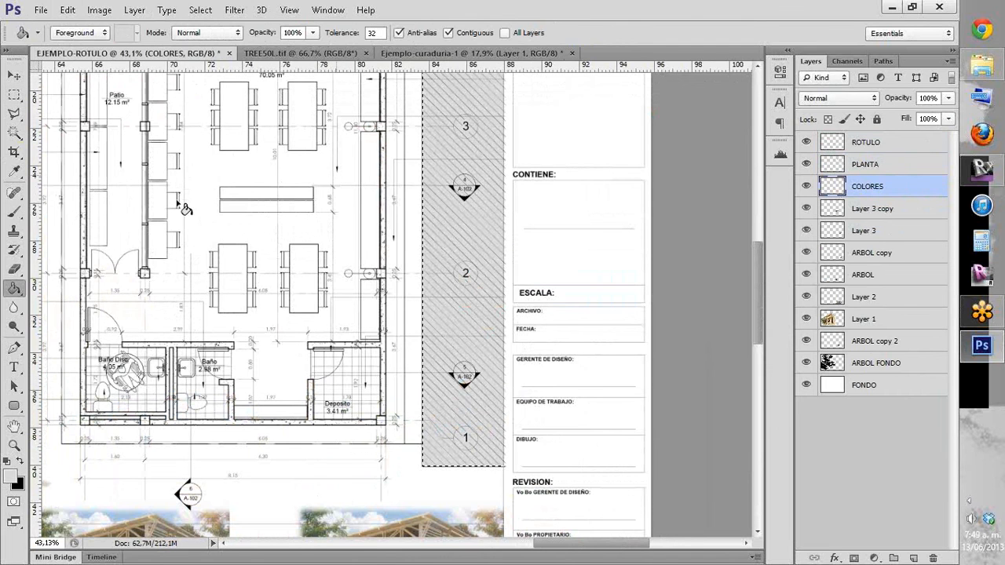
left_click(15, 94)
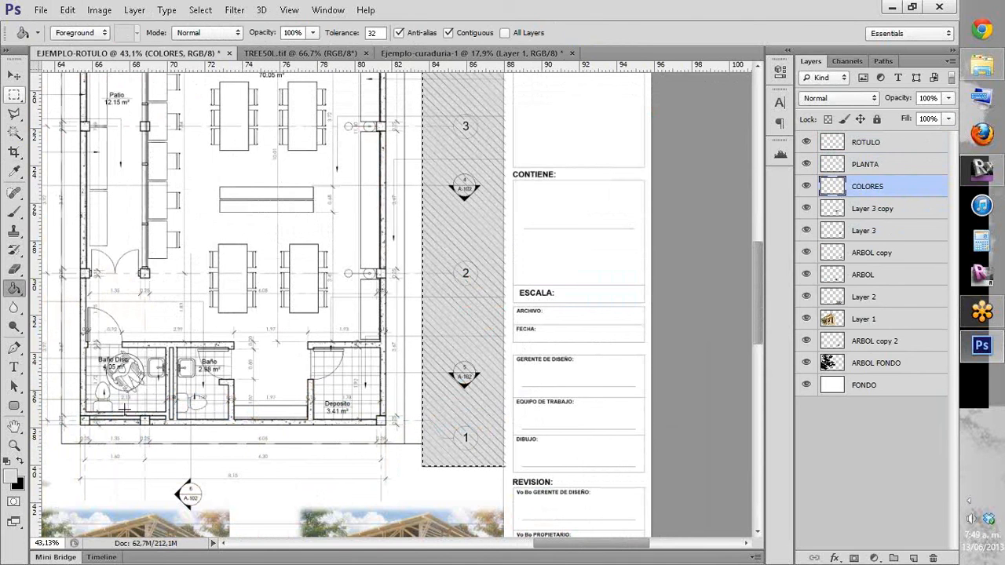
key("ctrl+d")
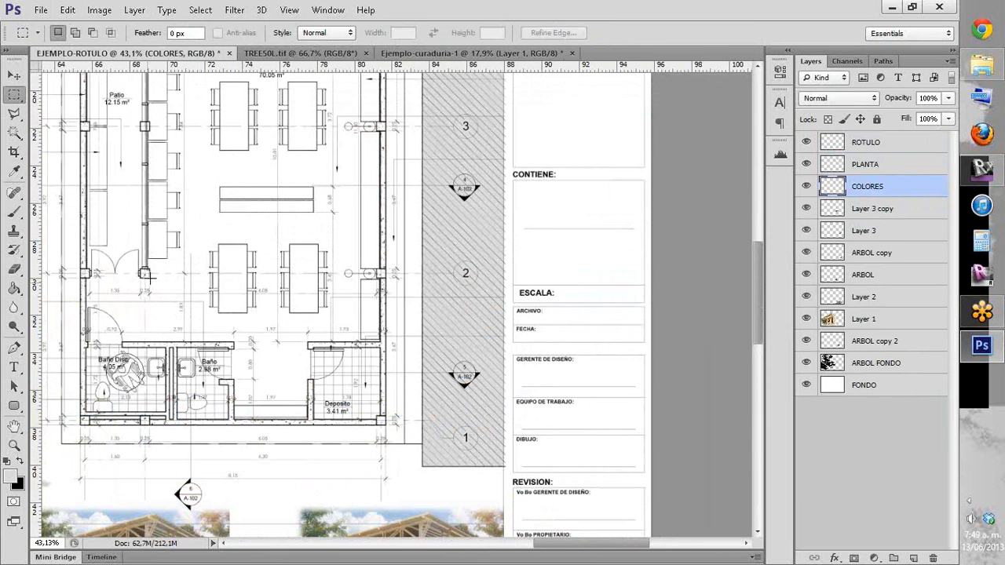
Step: Marquee-select the Lectura y estantería floor between axes 4 and 2 and fill it with a light beige foreground colour
scroll(340, 222, "up", 3)
left_click_drag(340, 222, 362, 199)
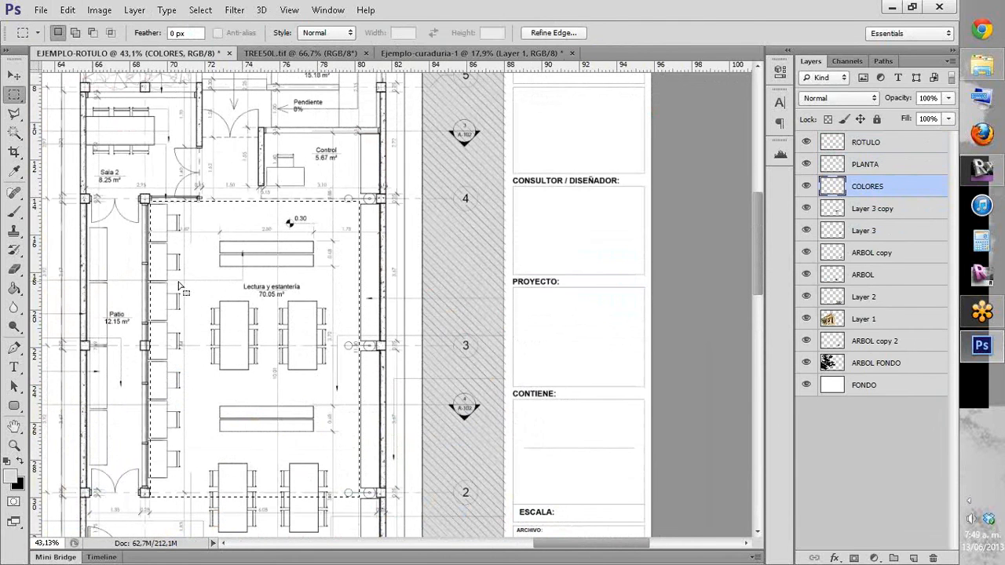
left_click(14, 288)
left_click(11, 477)
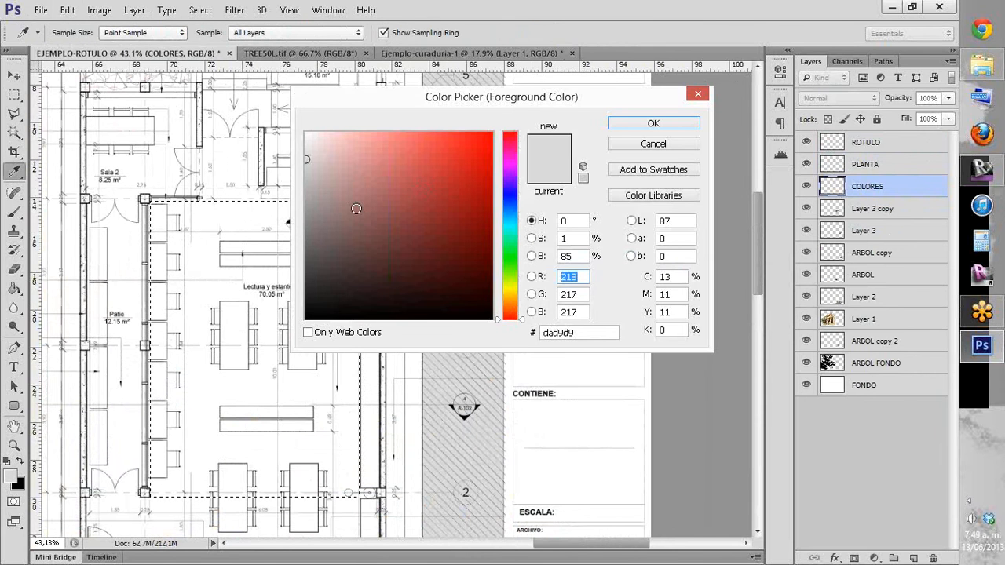
left_click(511, 304)
left_click(330, 157)
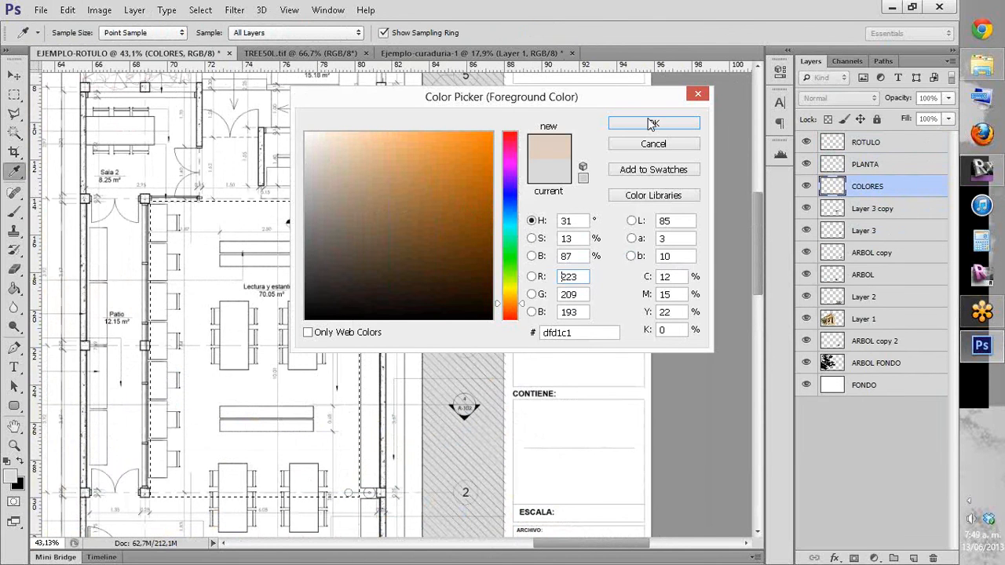
left_click(651, 124)
key("g")
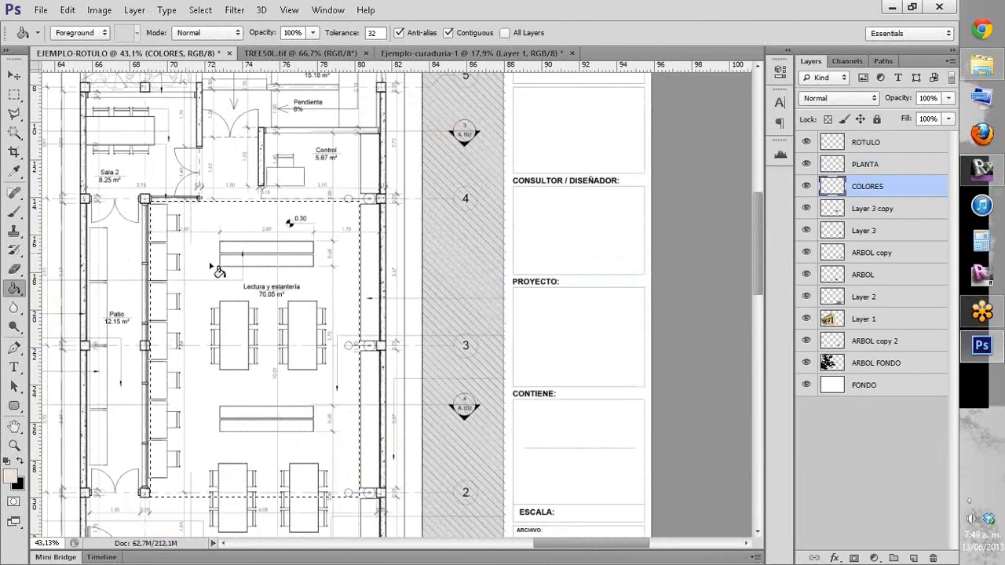
left_click(217, 262)
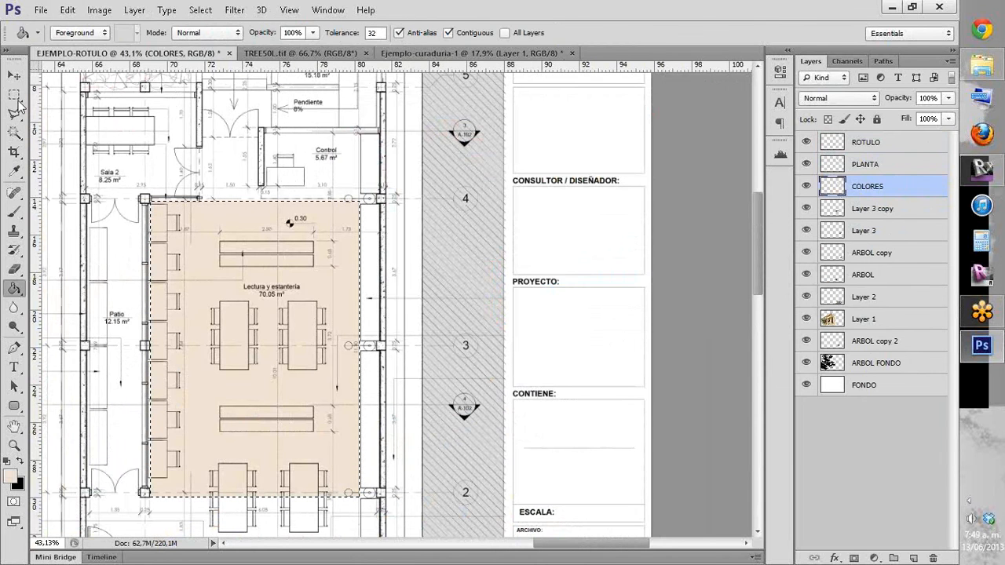
left_click(15, 95)
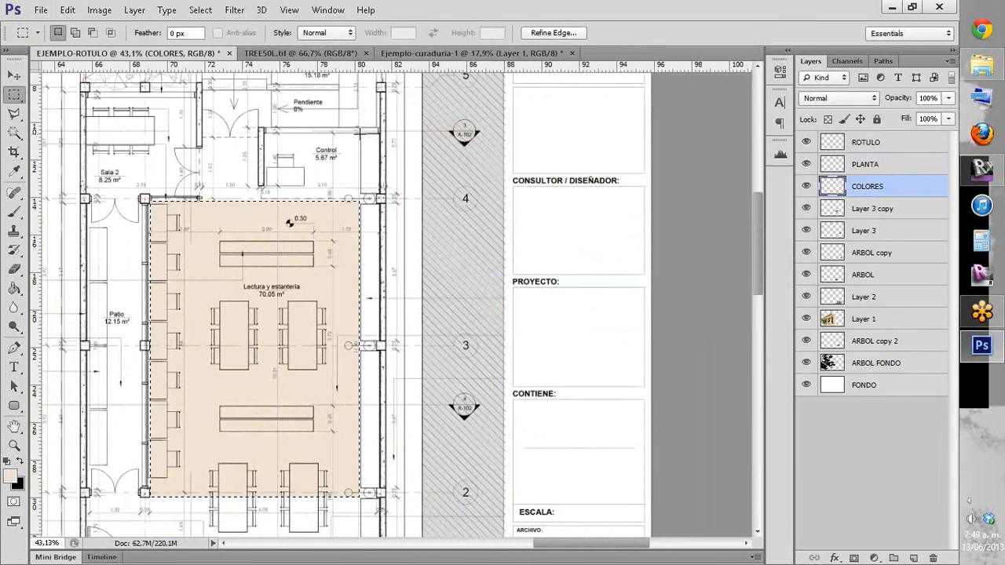
Step: Marquee-select the Control room floor down into the reading area and fill it with the light beige foreground colour
left_click_drag(360, 132, 264, 222)
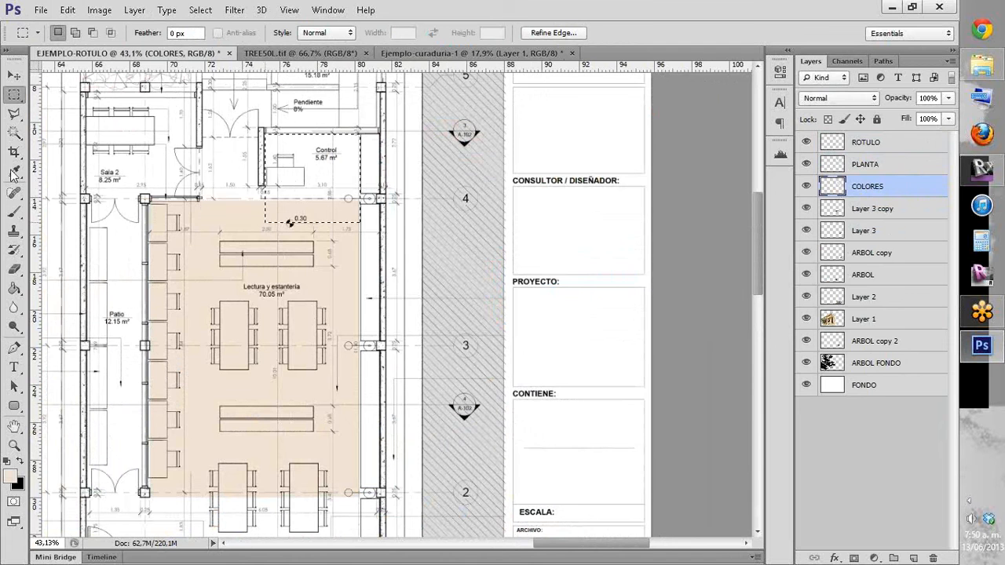
key("g")
left_click(350, 196)
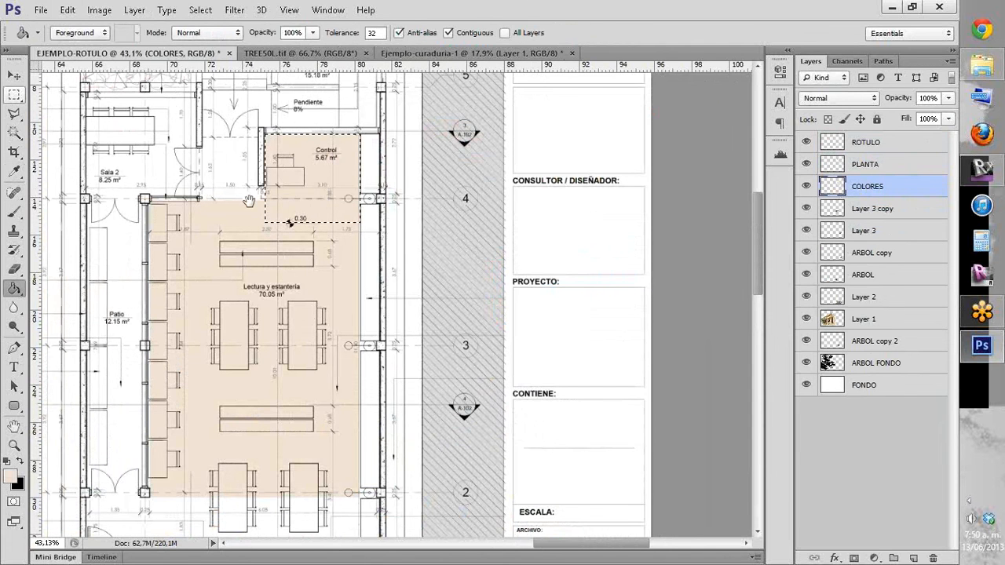
Step: Marquee-select the floor strip between axis 2 and the bathrooms, fill it with the same light beige, and deselect
left_click_drag(249, 201, 335, 46)
key("m")
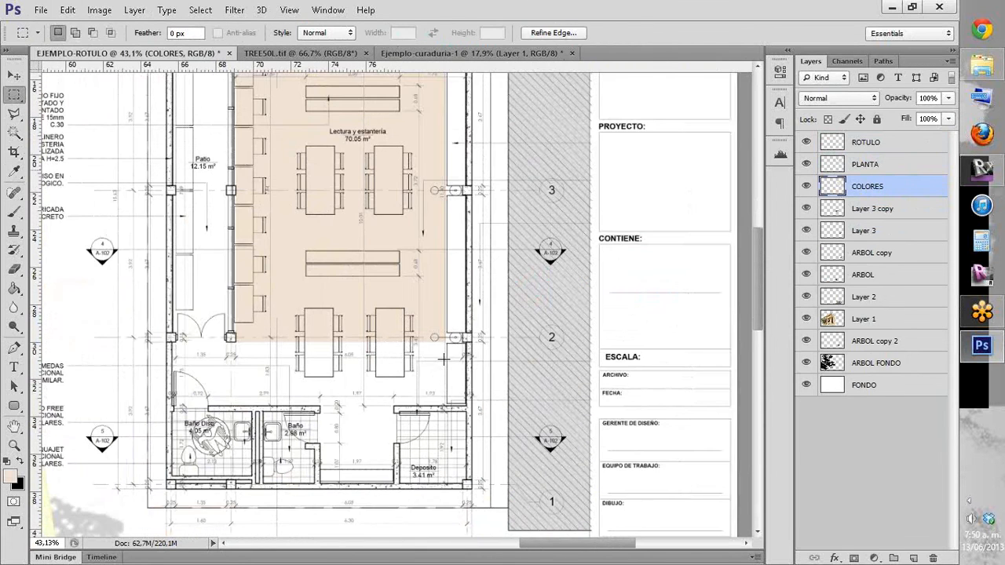
left_click_drag(458, 396, 188, 332)
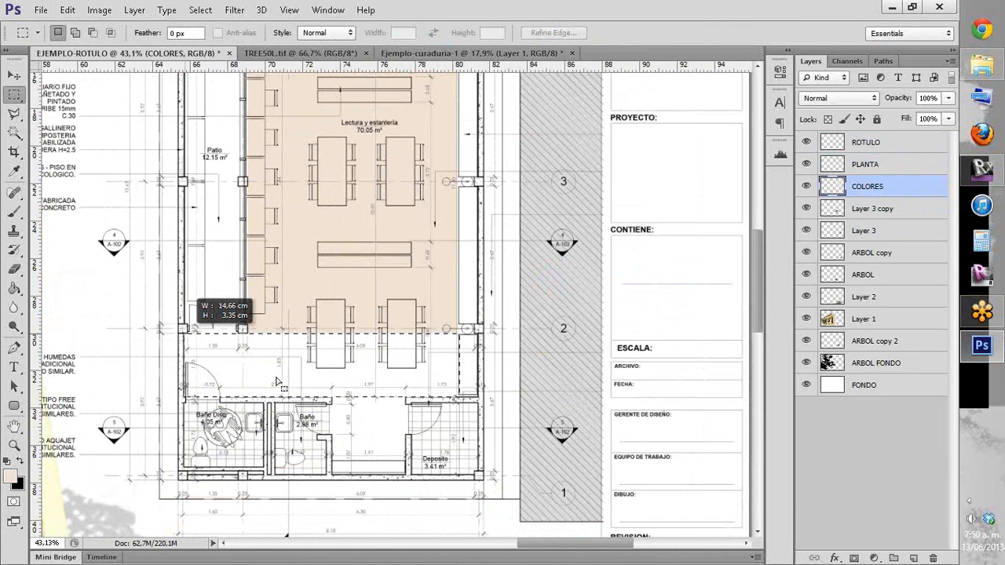
key("g")
left_click(317, 372)
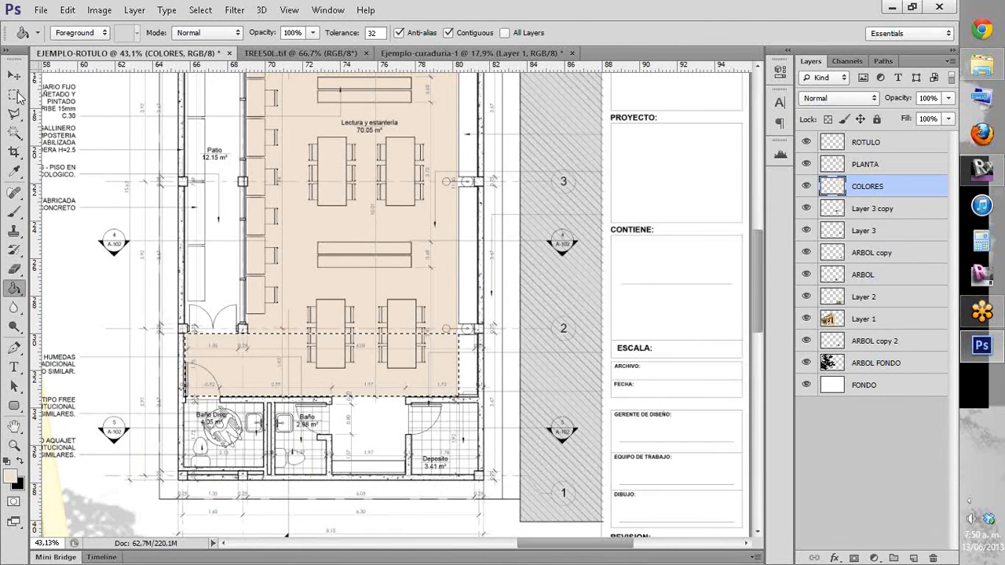
left_click(15, 95)
key("ctrl+d")
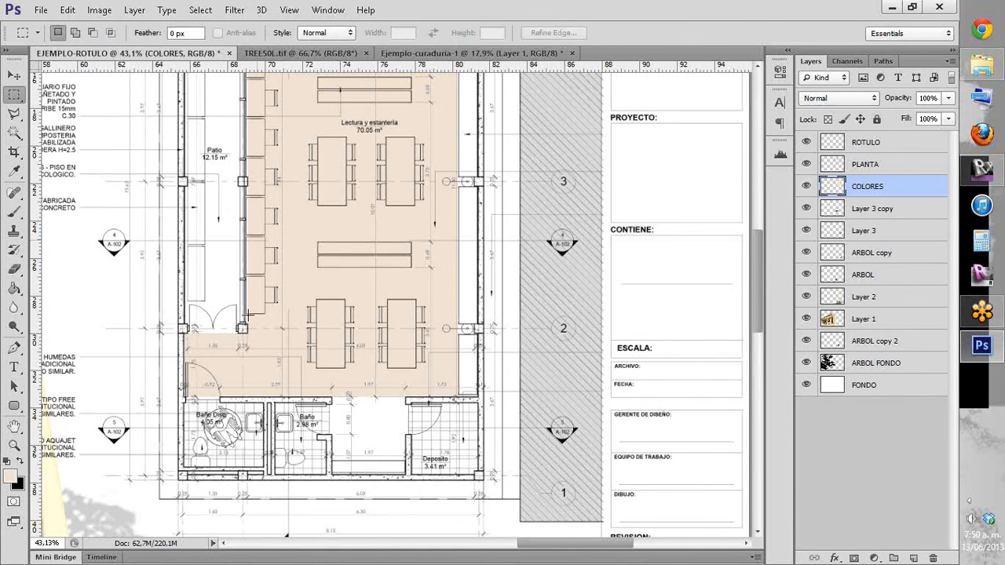
Step: Marquee-select the strip of bathrooms and Deposito, and set the foreground colour to pale grey-green #d2dbd1
scroll(247, 314, "down", 3)
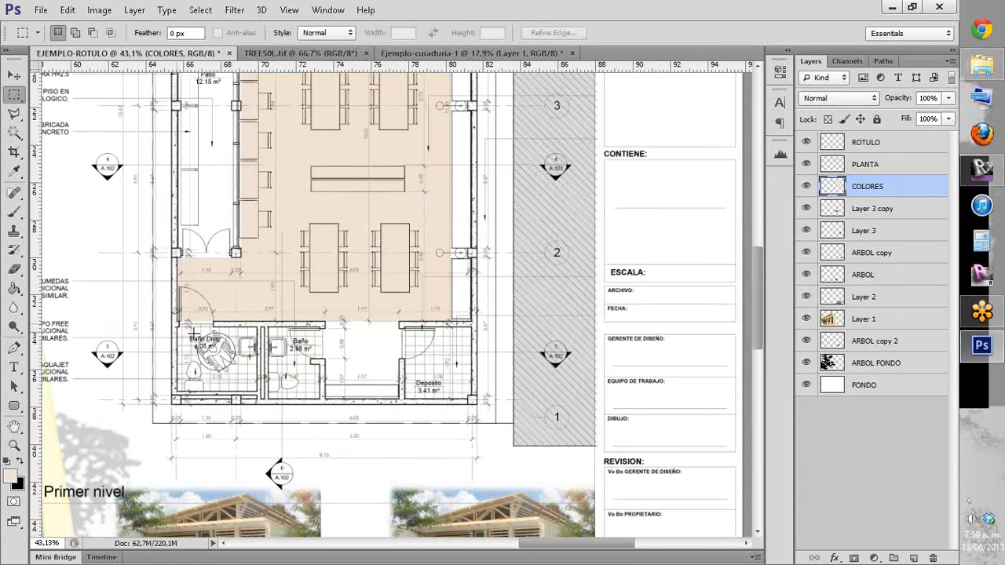
left_click_drag(189, 331, 178, 324)
mouse_move(468, 398)
left_mouse_down()
mouse_move(474, 451)
mouse_move(475, 398)
left_mouse_up()
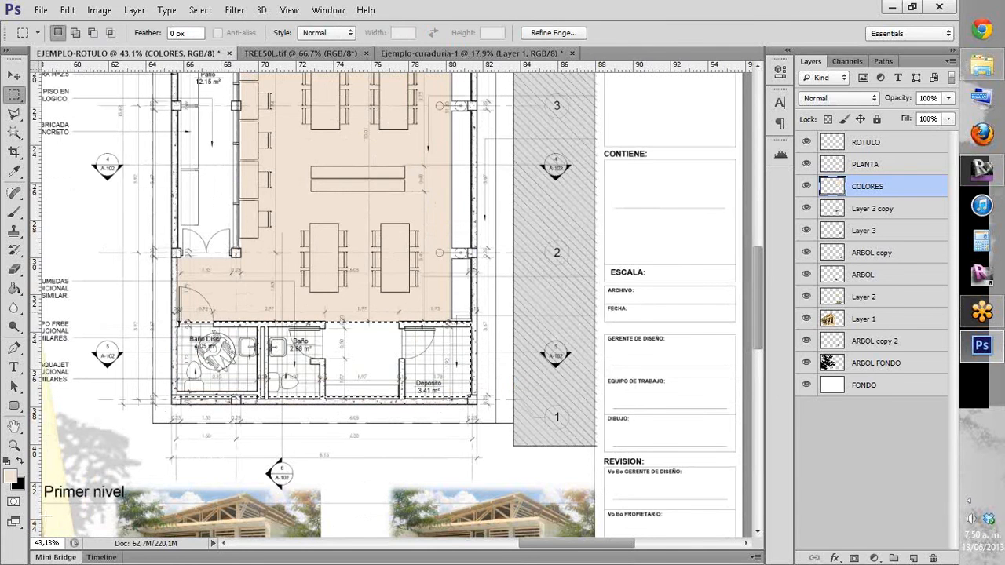
left_click(12, 478)
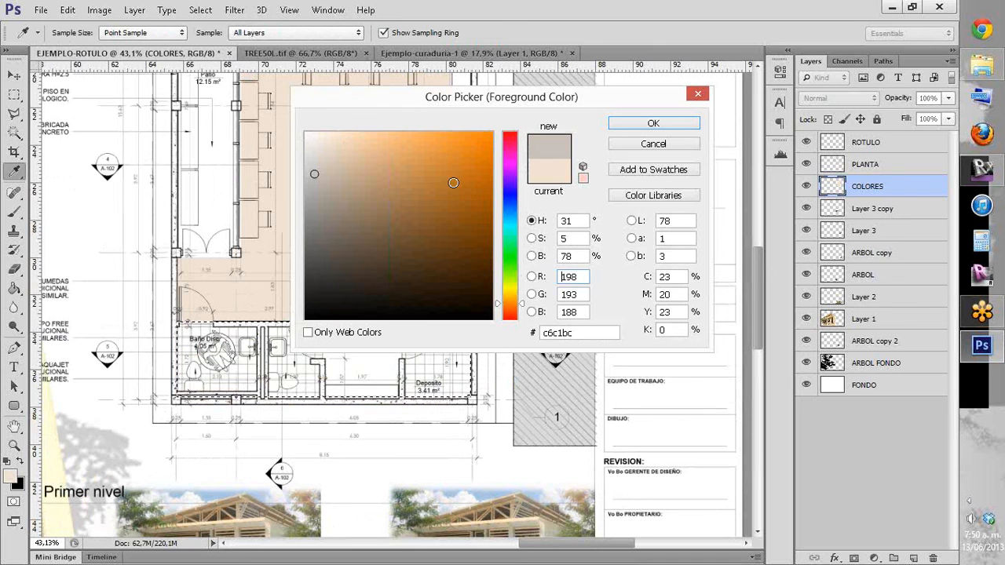
left_click(310, 165)
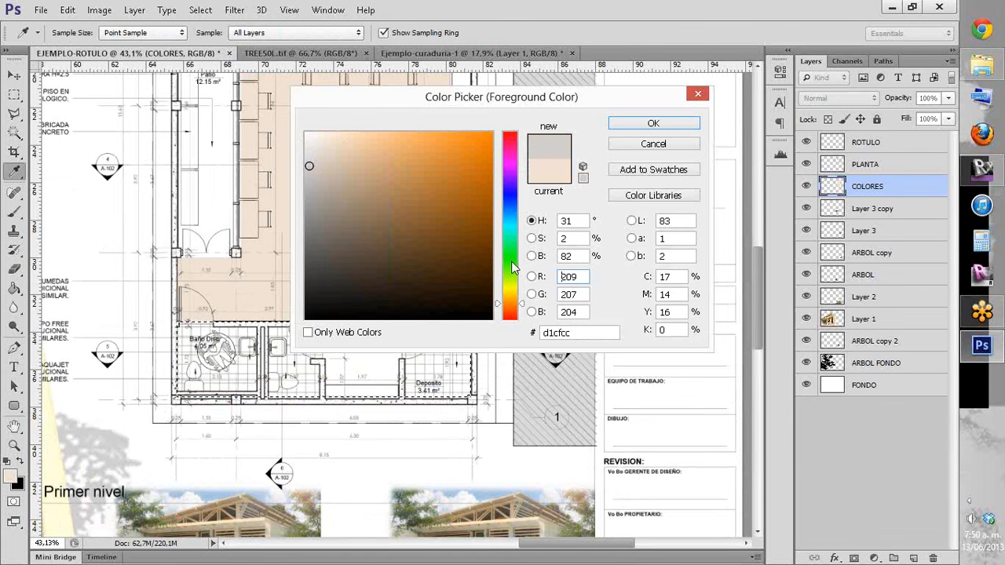
left_click_drag(512, 268, 511, 263)
left_click(318, 161)
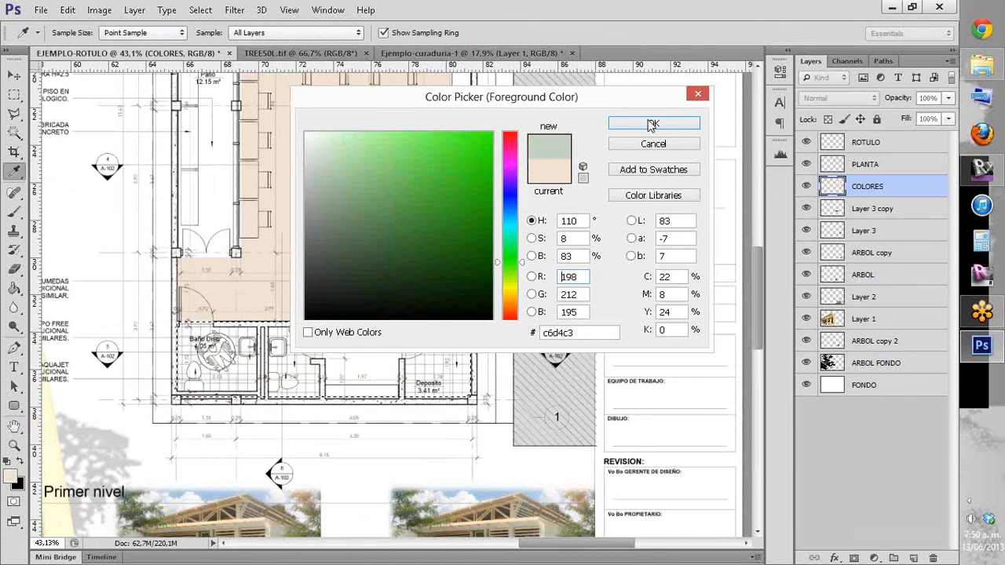
left_click(313, 158)
key("Return")
key("m")
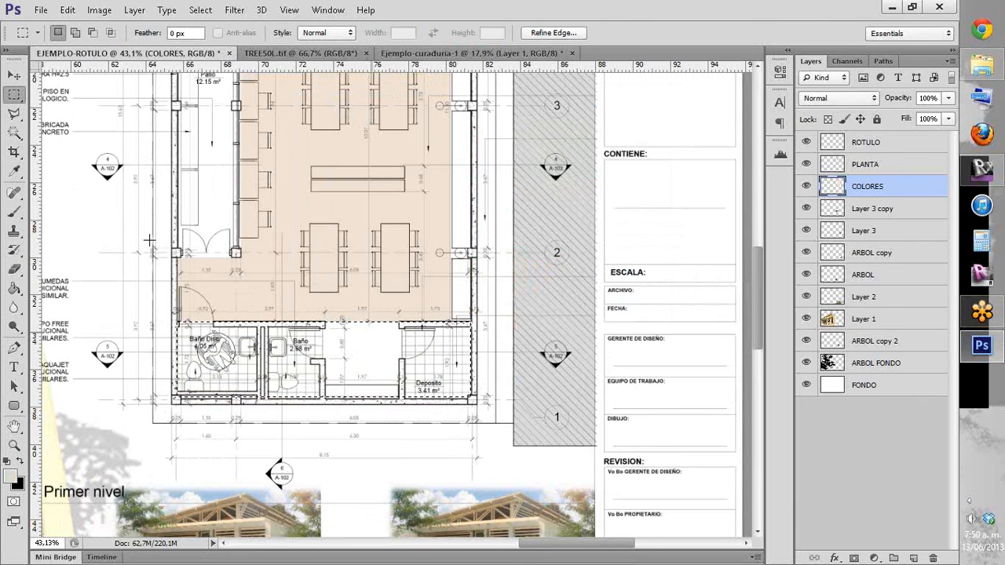
Step: Redraw the marquee over the bathrooms and Deposito inside the walls, fill it with the pale grey-green, and deselect
left_click(209, 363)
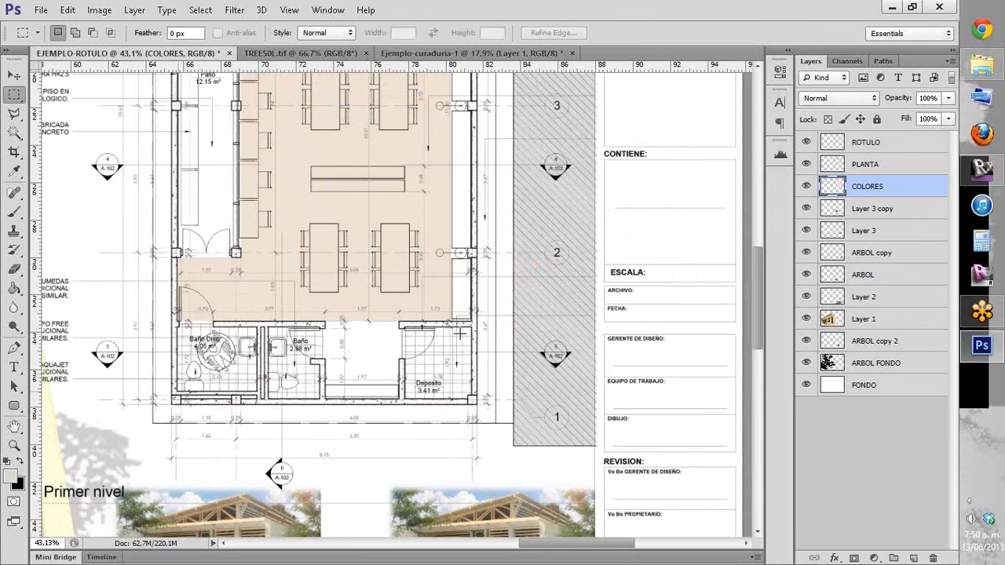
mouse_move(177, 393)
left_mouse_down()
mouse_move(477, 337)
mouse_move(474, 325)
mouse_move(178, 399)
left_mouse_up()
key("ctrl+d")
key("g")
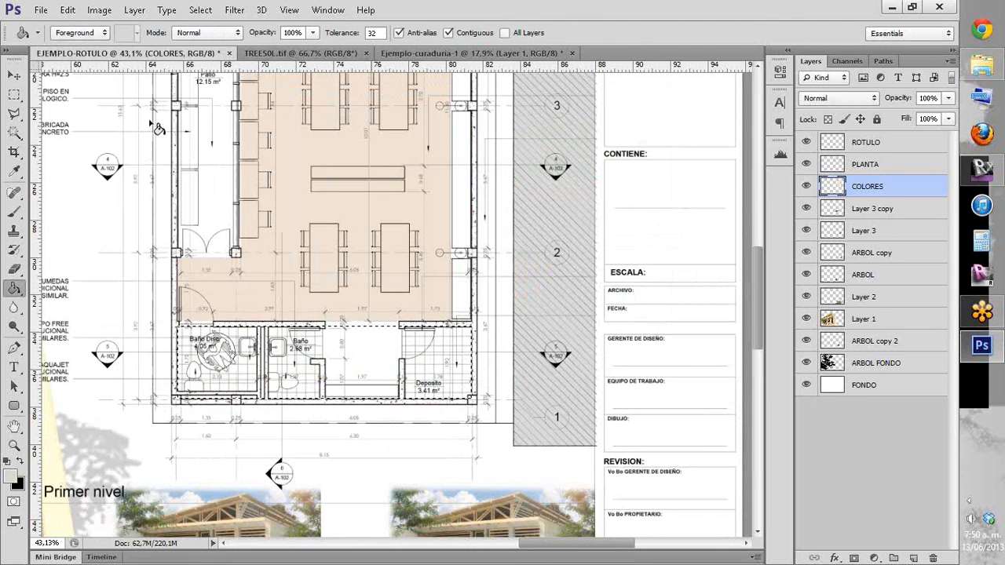
left_click(381, 383)
left_click(123, 143)
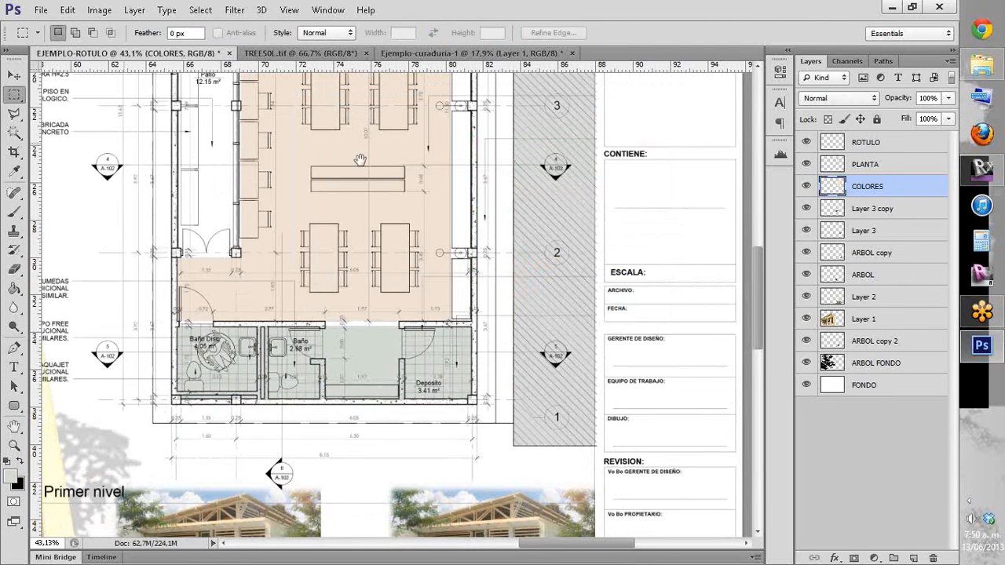
Step: Outline Sala 2 and the adjoining entrance hall up to the Control wall with a Polygonal Lasso selection
left_click_drag(359, 159, 377, 233)
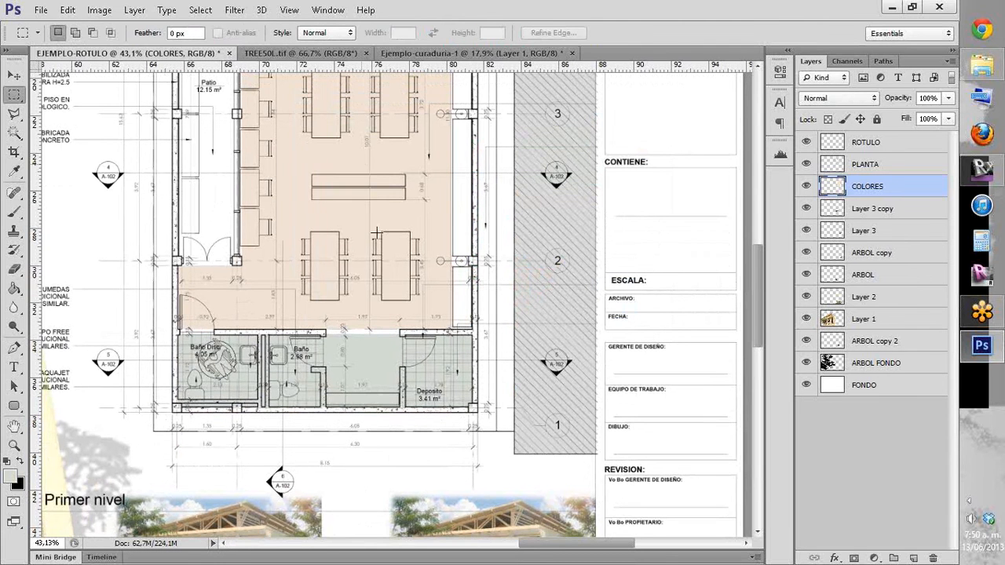
scroll(377, 233, "up", 5)
key("l")
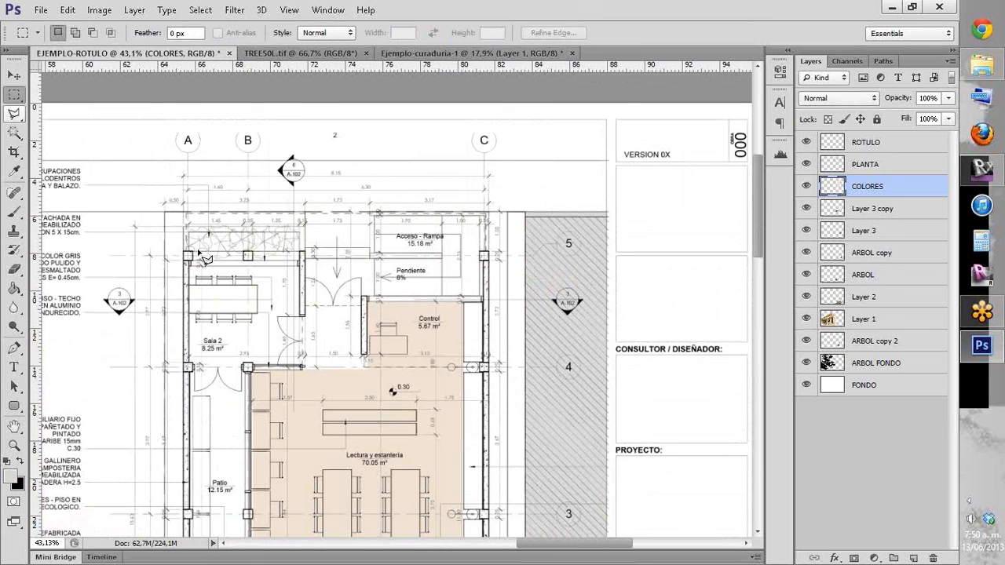
left_click(299, 261)
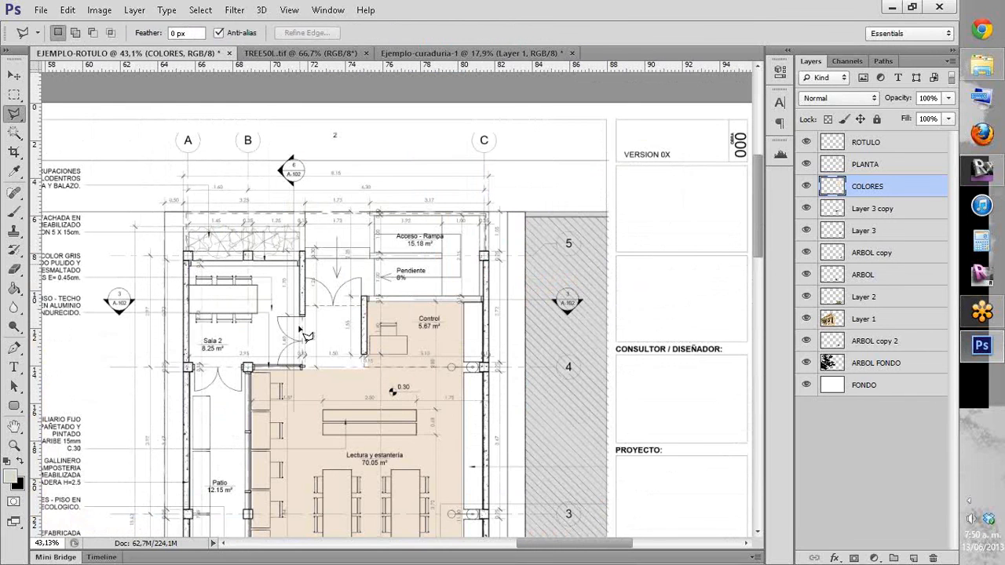
left_click(364, 321, "shift")
left_click(364, 372, "shift")
left_click(234, 380, "shift")
left_click(191, 371, "shift")
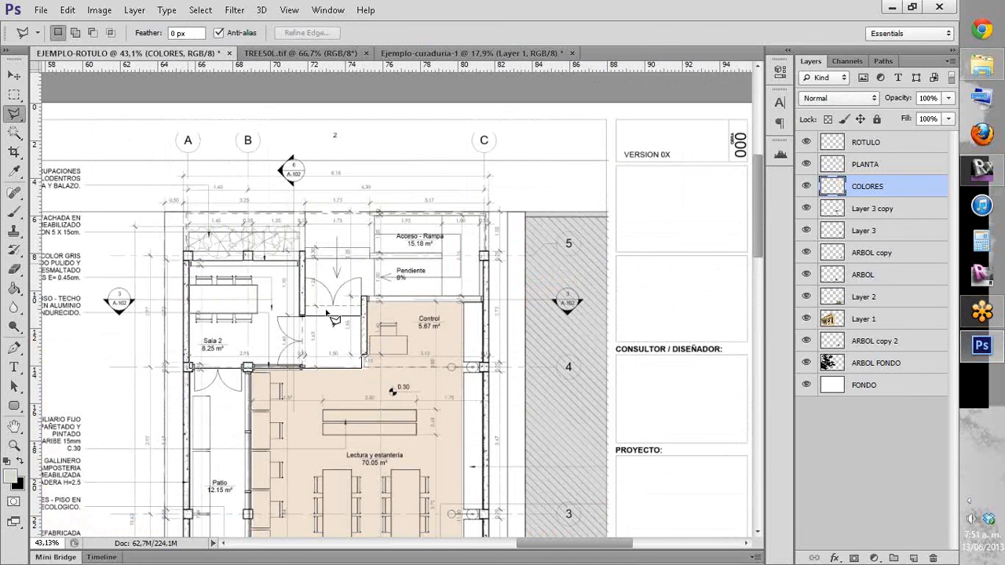
left_click(190, 262)
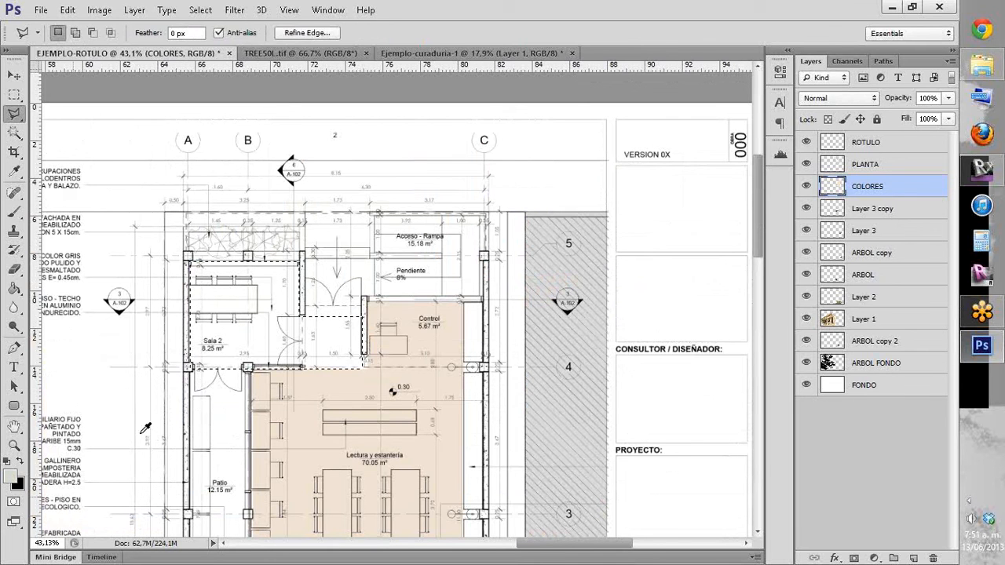
Step: Set the foreground colour to light peach #efd8c6
left_click(10, 475)
left_click(511, 297)
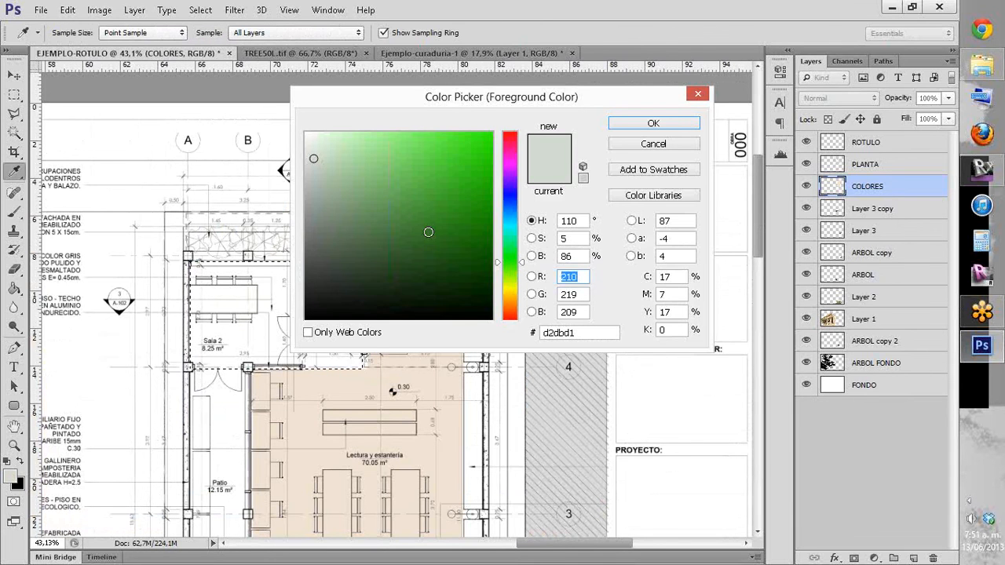
left_click(344, 152)
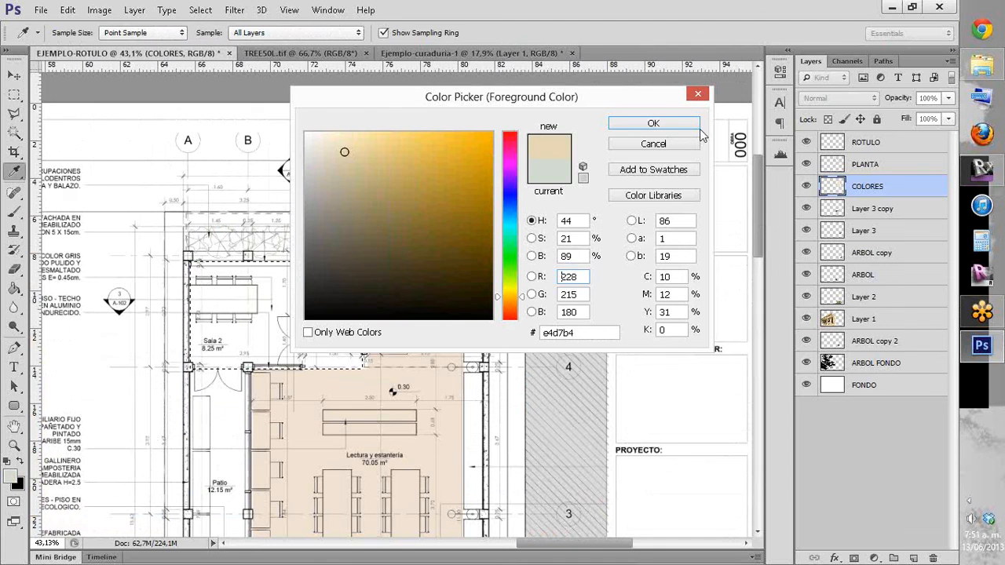
left_click(335, 152)
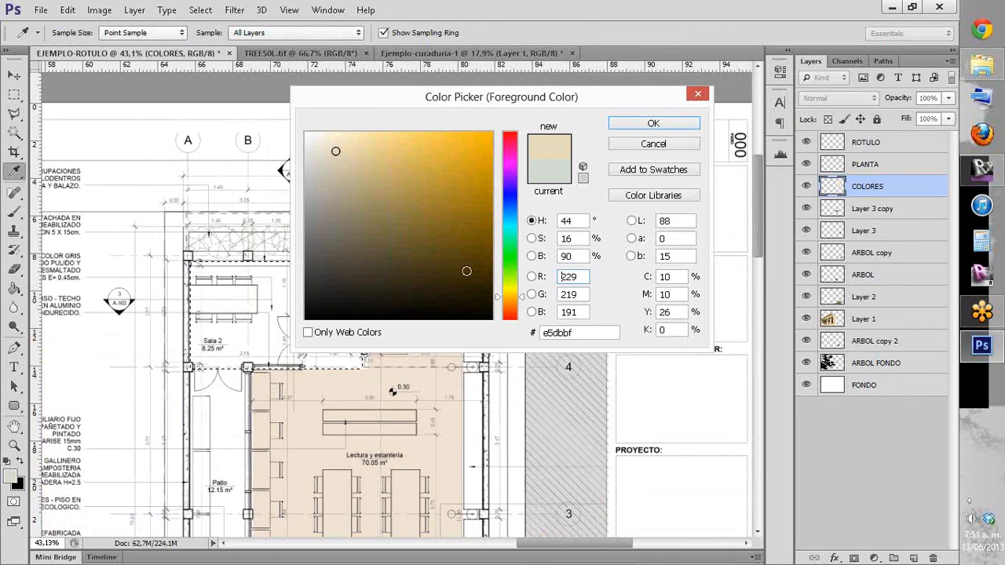
left_click(510, 306)
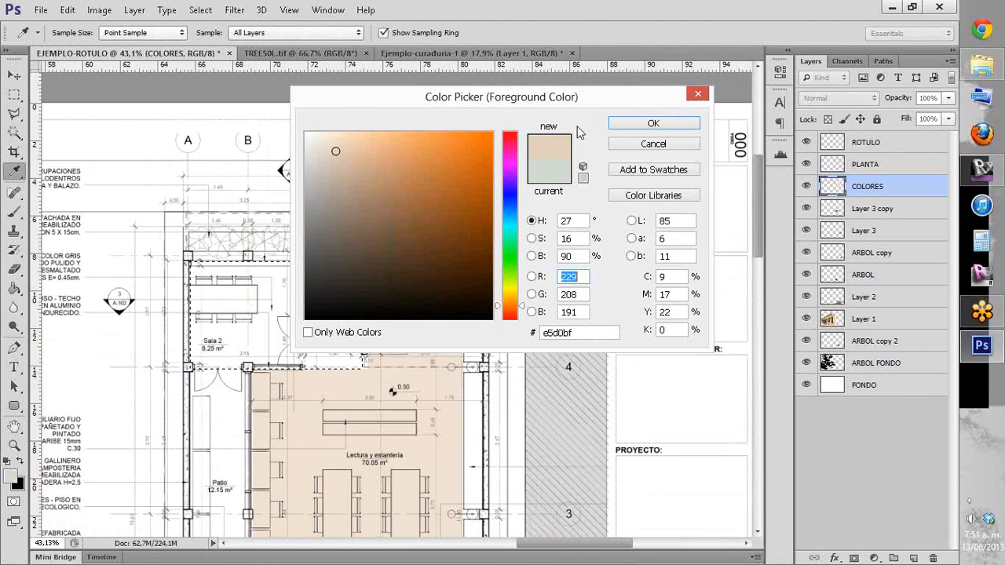
left_click(336, 143)
left_click(653, 123)
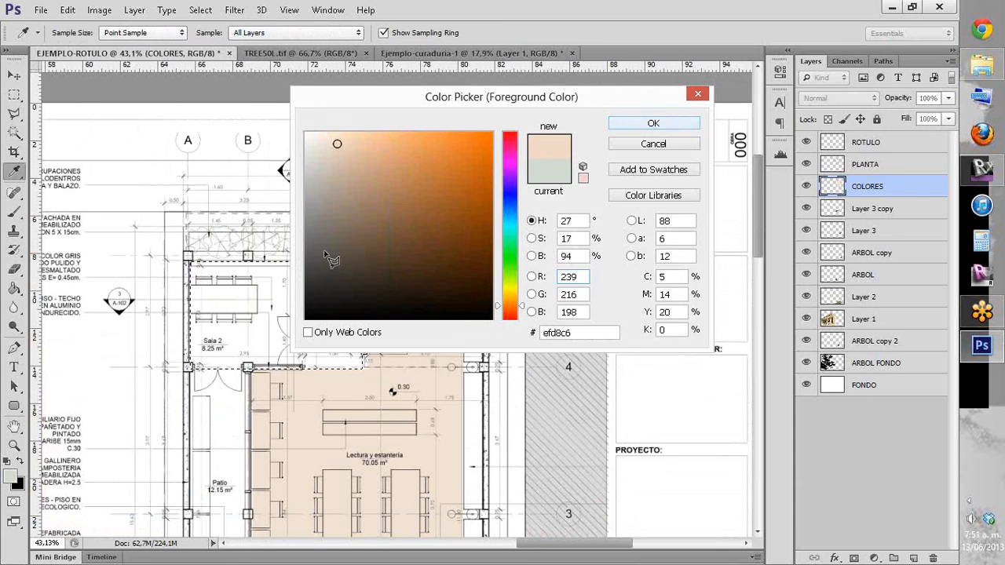
Step: Fill the selected Sala 2 and entrance hall area with the peach foreground colour and deselect
key("g")
left_click(286, 290)
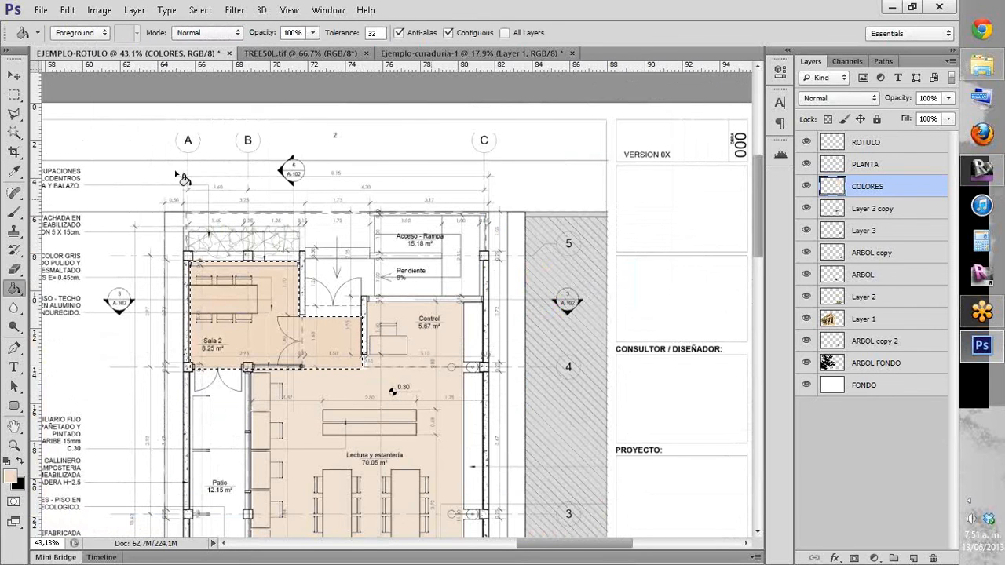
left_click(14, 94)
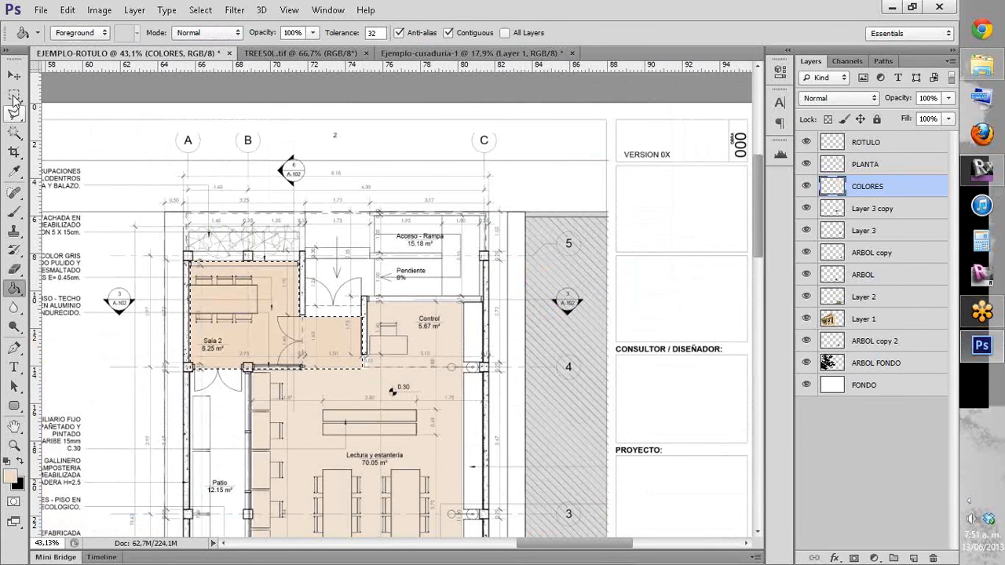
key("ctrl")
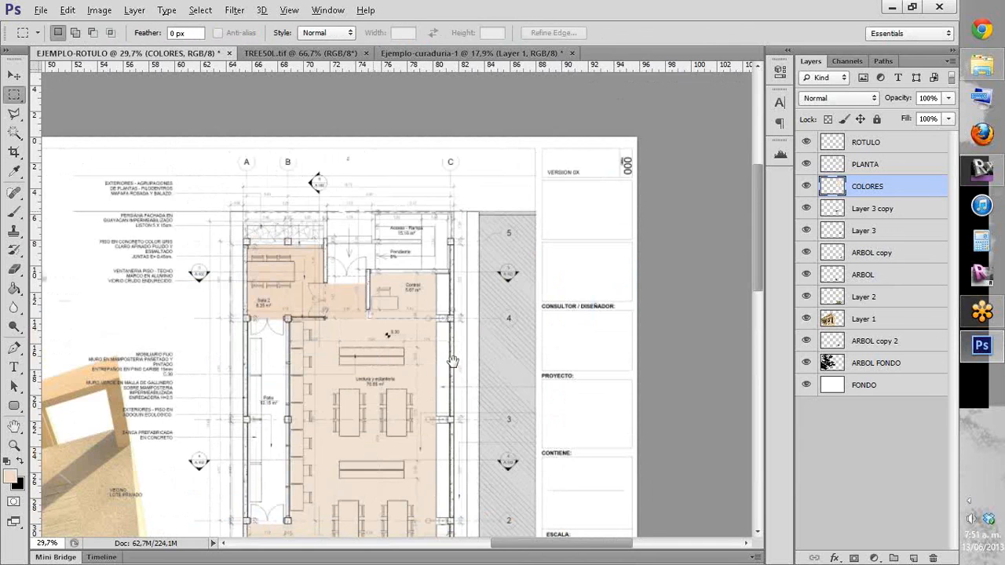
Step: Examine the coloured areas of the plan from Sala 2 to the bathrooms for spaces still without fill
left_click_drag(453, 361, 462, 294)
scroll(462, 295, "down", 1)
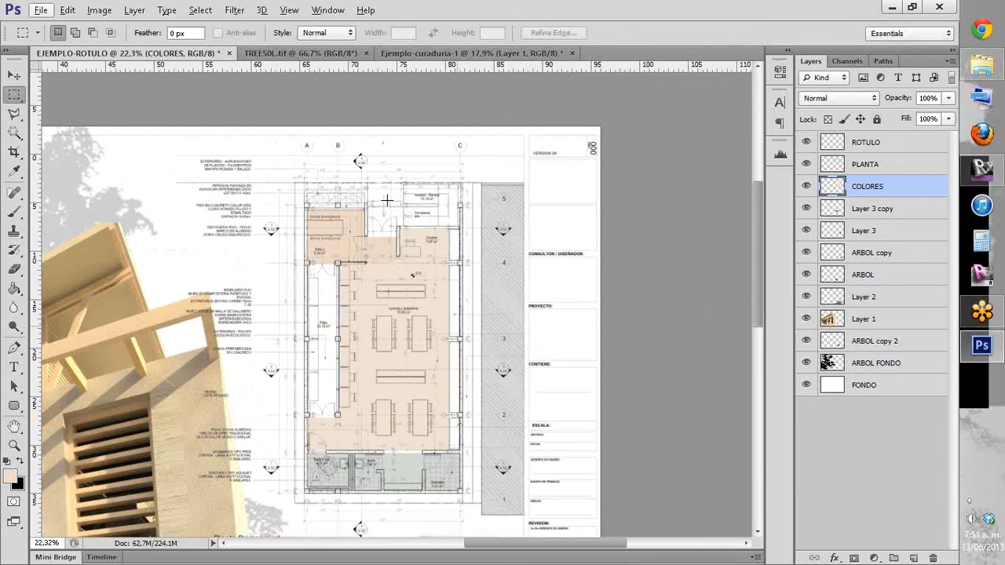
scroll(388, 201, "up", 2)
key("alt")
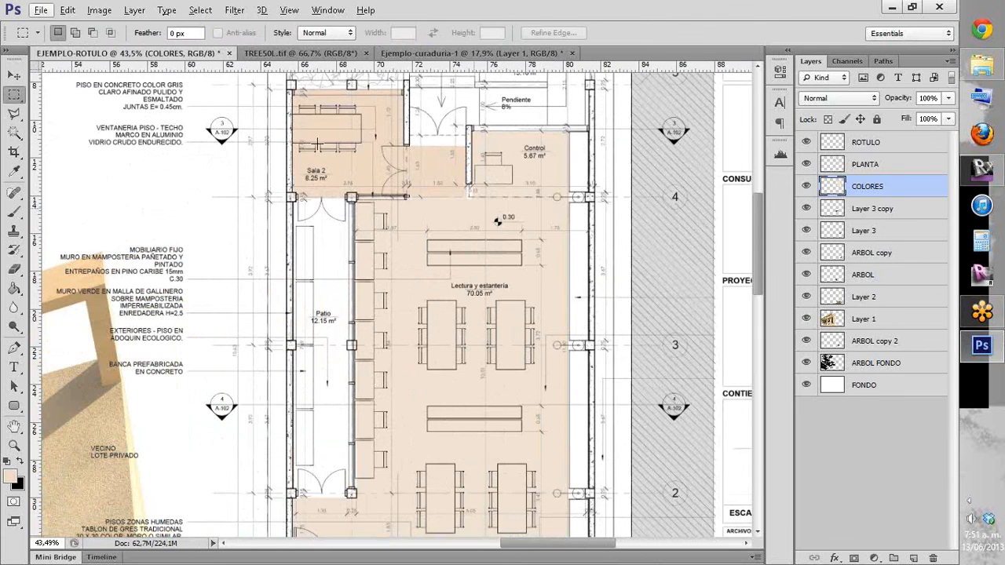
key("space")
left_click_drag(230, 194, 229, 195)
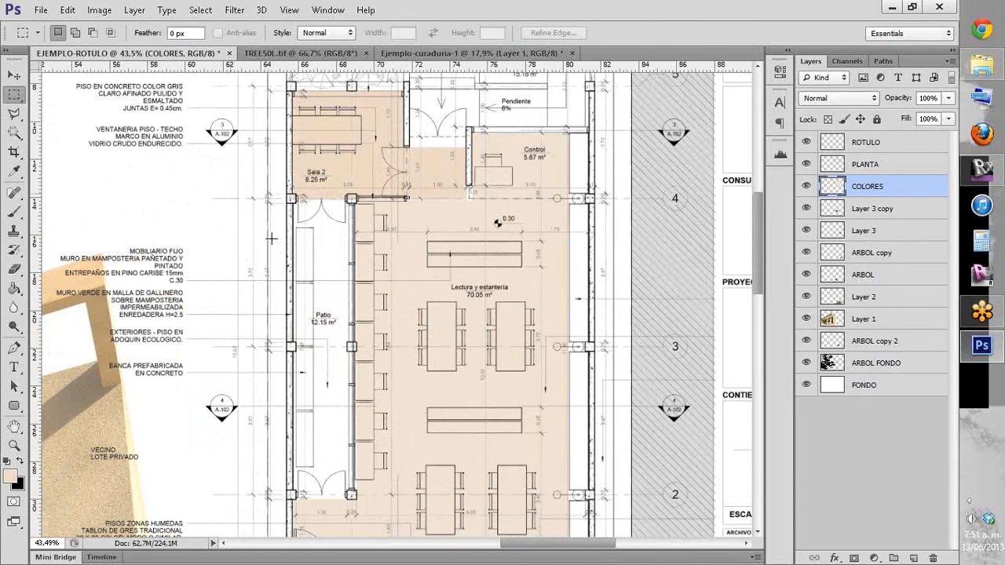
scroll(271, 238, "down", 5)
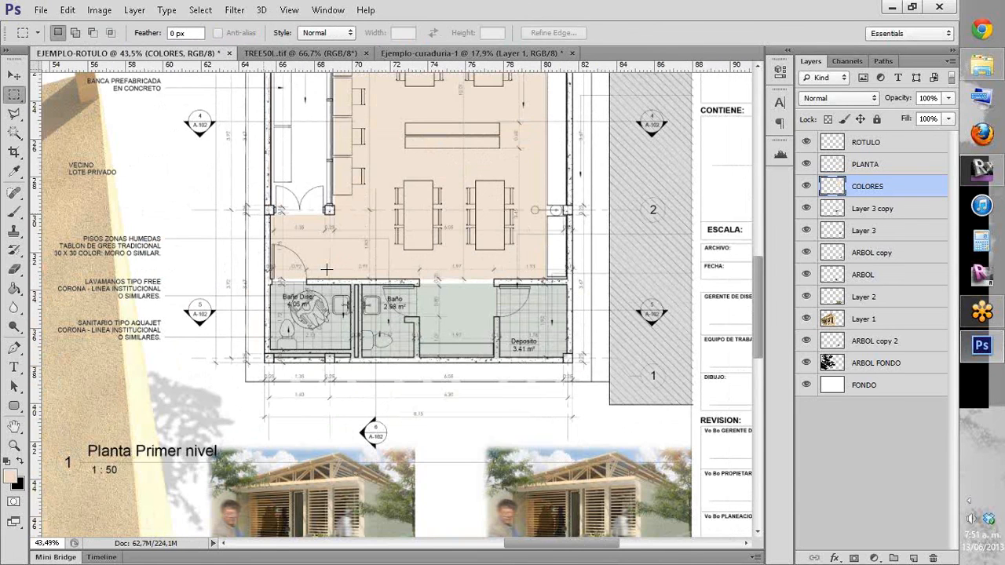
scroll(327, 269, "down", 3)
left_click_drag(220, 137, 322, 390)
Step: Set the foreground colour to pale grey-green #ccdac6 for the exterior areas
left_click(11, 114)
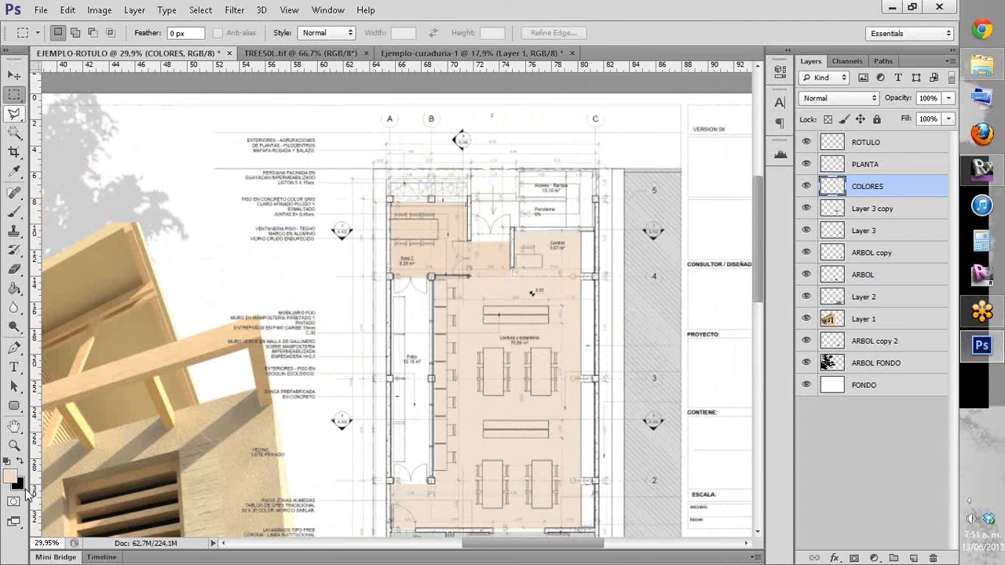
left_click(12, 478)
left_click_drag(514, 271, 511, 266)
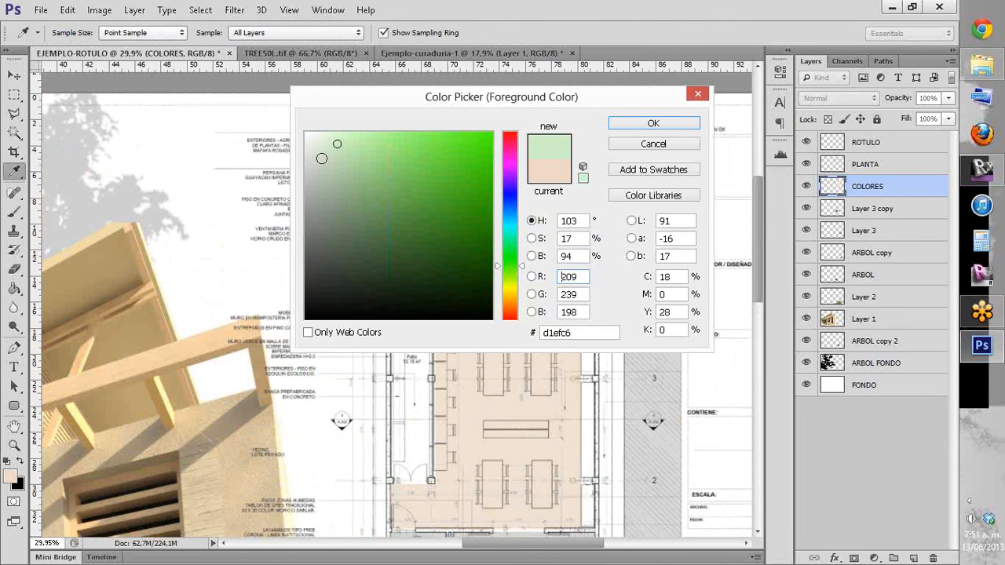
left_click(321, 159)
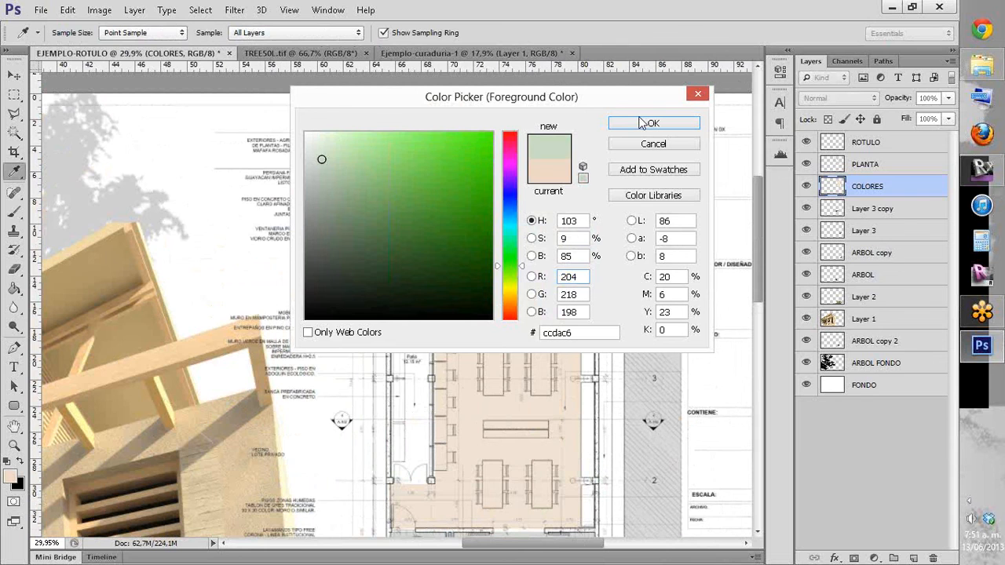
left_click(642, 123)
Step: Outline the exterior garden area above and to the left of the floor plan with an irregular Polygonal Lasso selection
key("l")
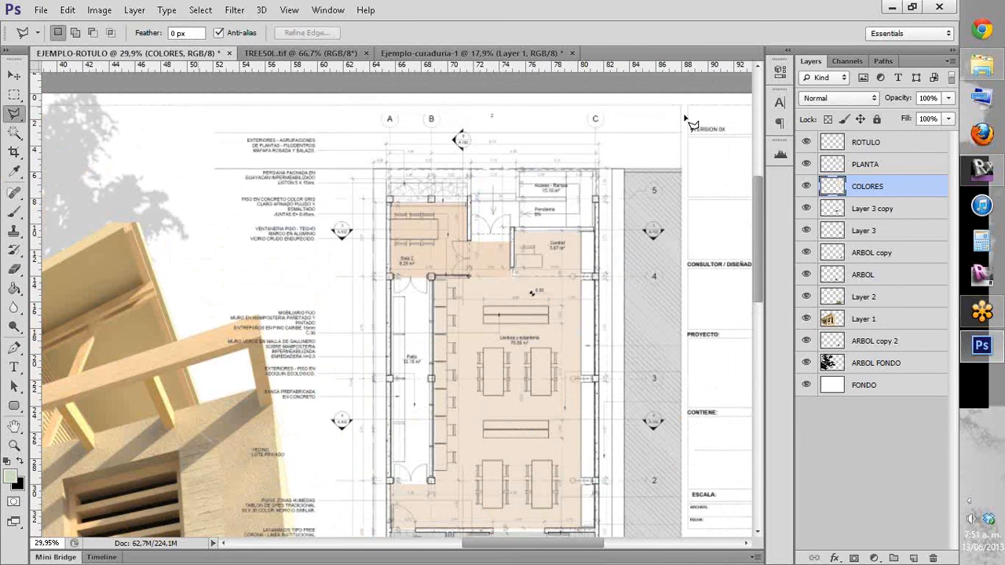
left_click(684, 117, "shift")
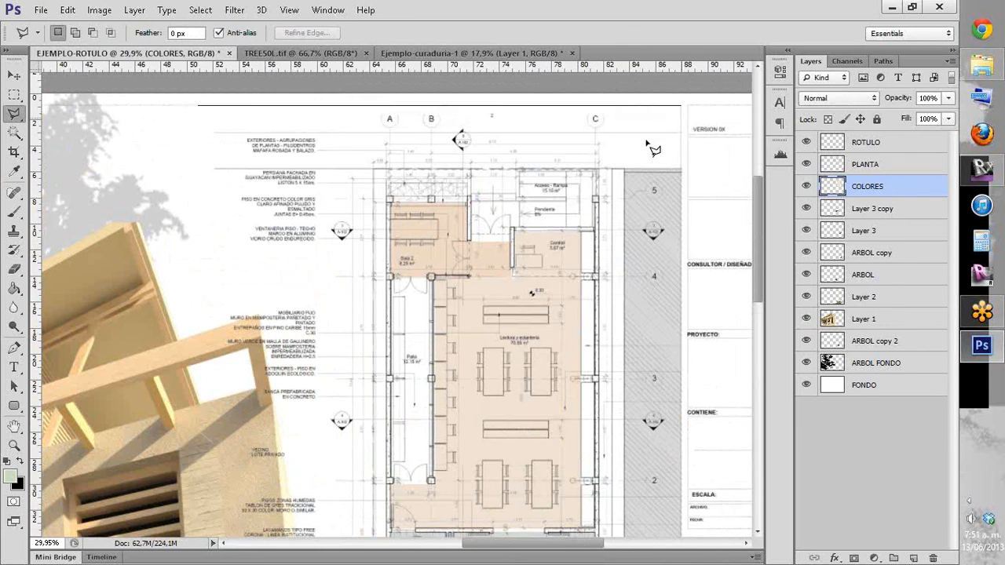
left_click(681, 141, "shift")
left_click(643, 130)
left_click(622, 138)
left_click(483, 143)
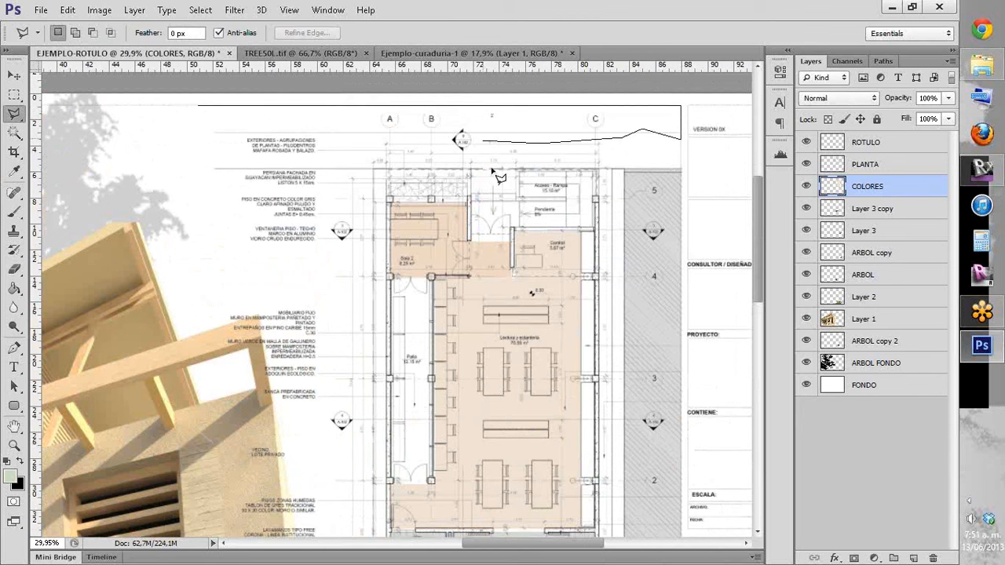
left_click(492, 169)
left_click(373, 169)
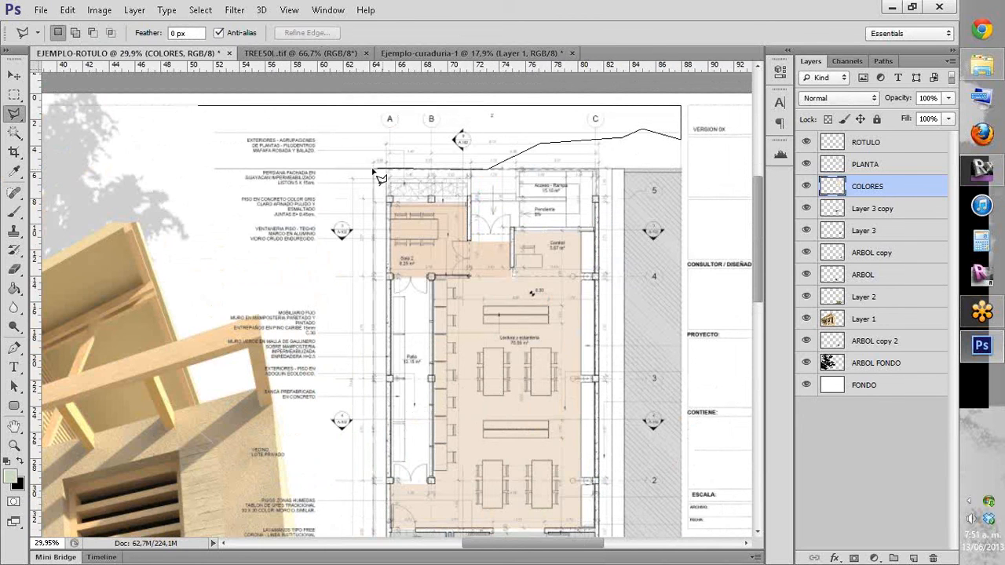
left_click(374, 301)
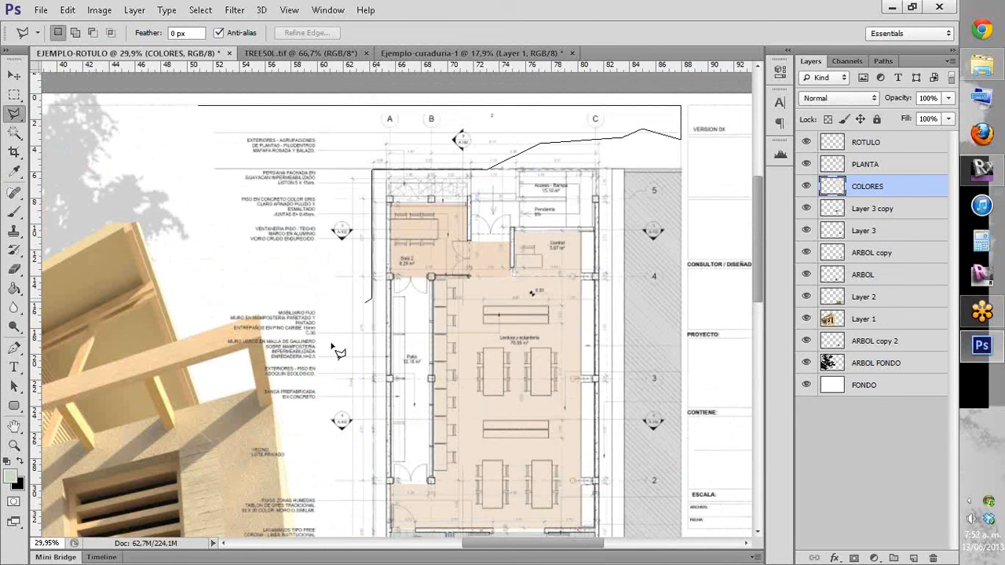
left_click(347, 311)
left_click(317, 368)
left_click(208, 402)
left_click(202, 102)
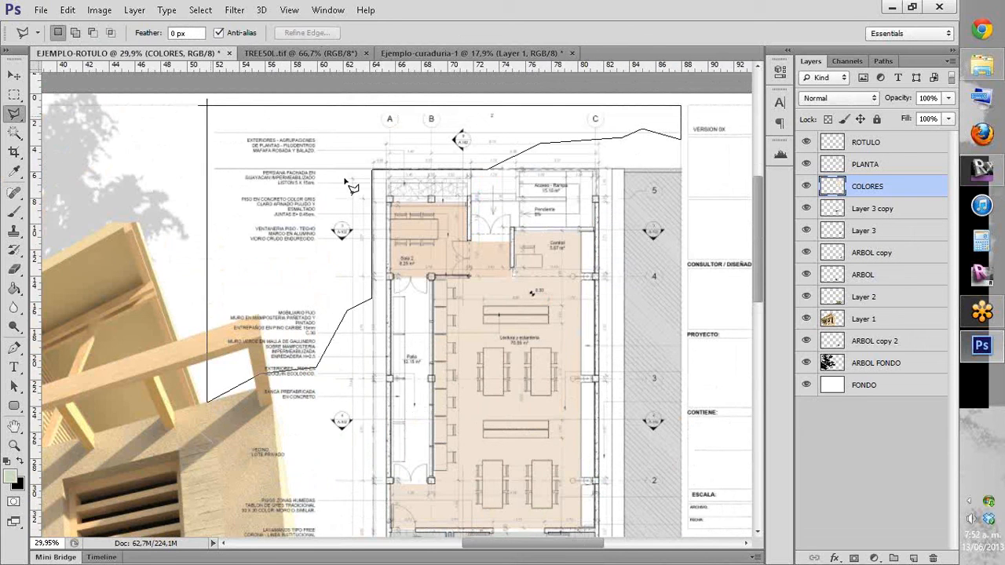
left_click(279, 171)
left_click(203, 109)
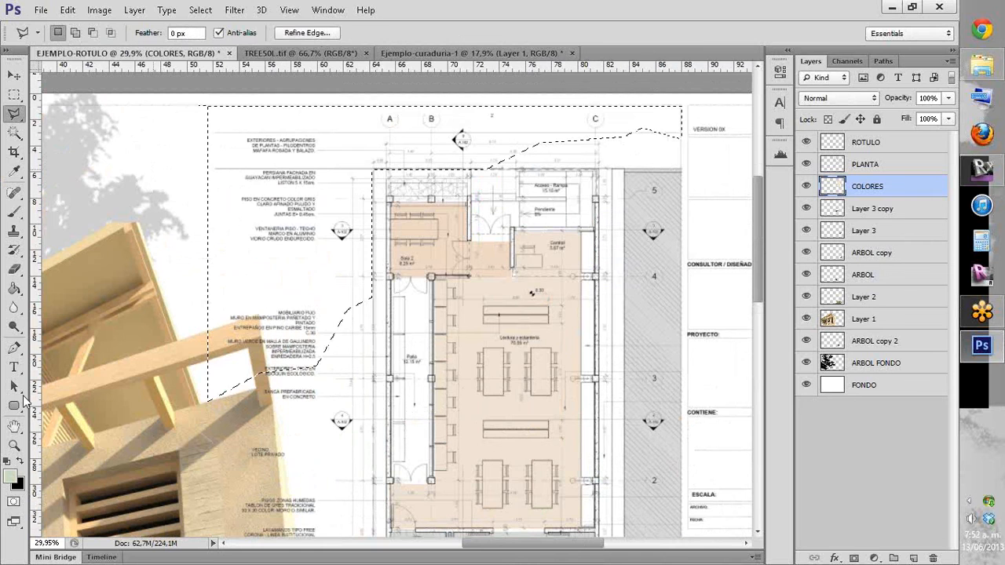
Step: Fill the selected exterior area with the grey-green foreground colour using the Paint Bucket and deselect
key("g")
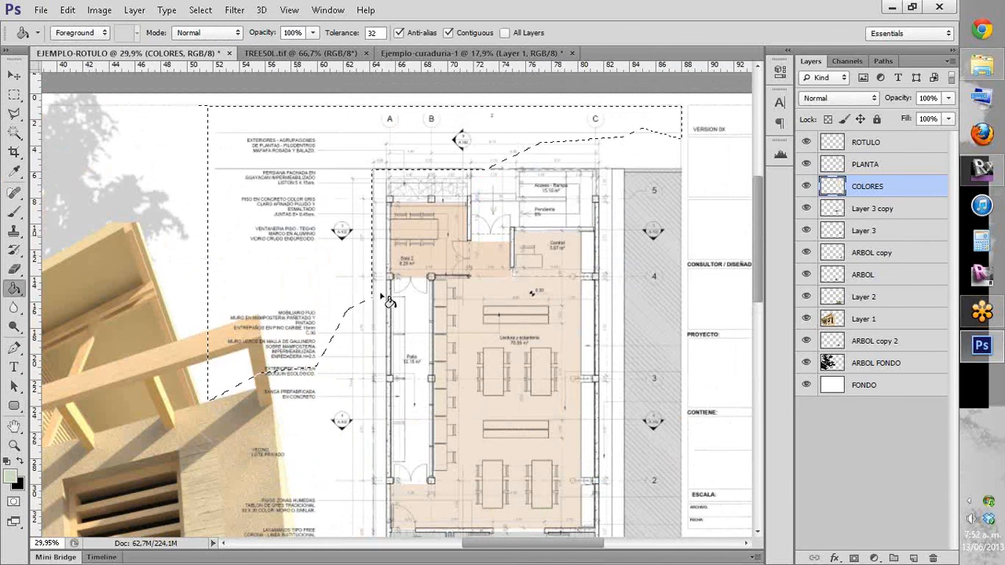
left_click(346, 292)
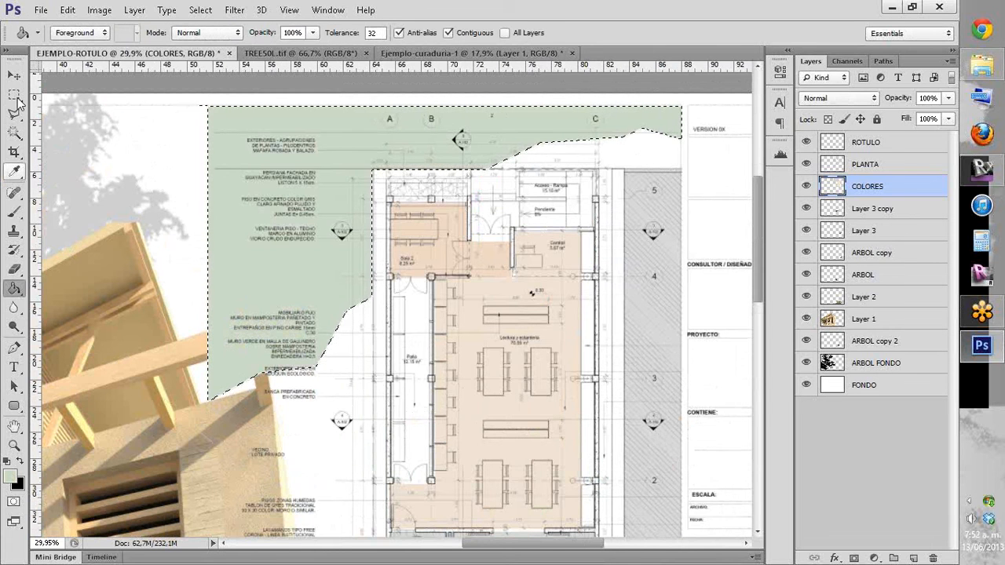
key("m")
key("ctrl+d")
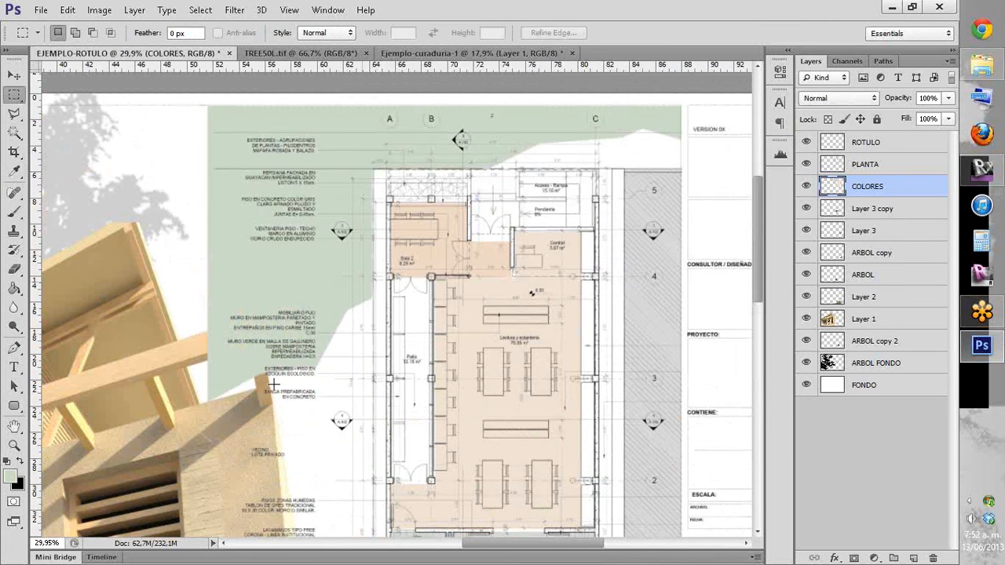
Step: Lasso a rectangle over the green fill's outer left strip beside the rendering, delete that part and deselect
left_click(15, 173)
key("l")
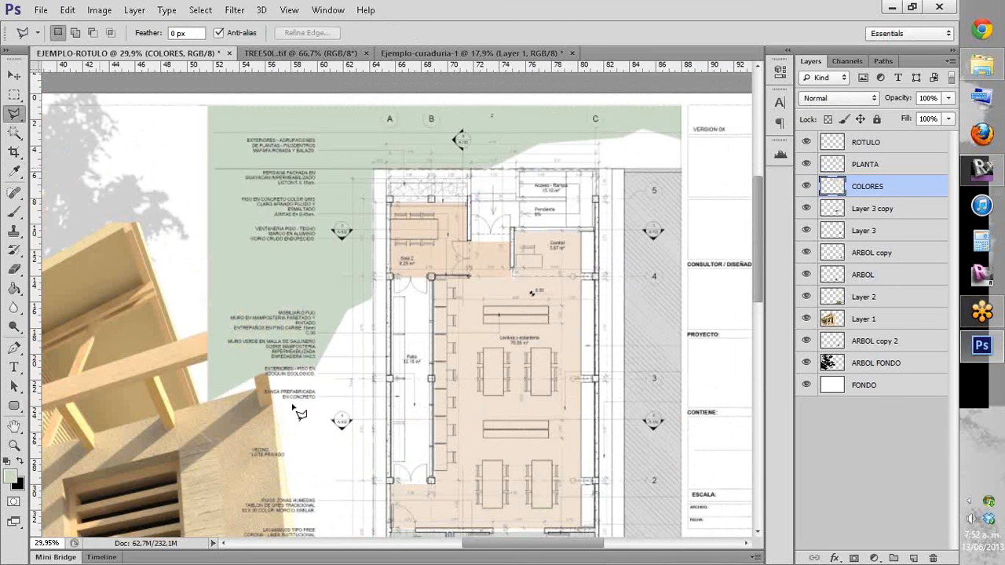
left_click(316, 95, "shift")
left_click(189, 95, "shift")
left_click(188, 401, "shift")
left_click(303, 417, "shift")
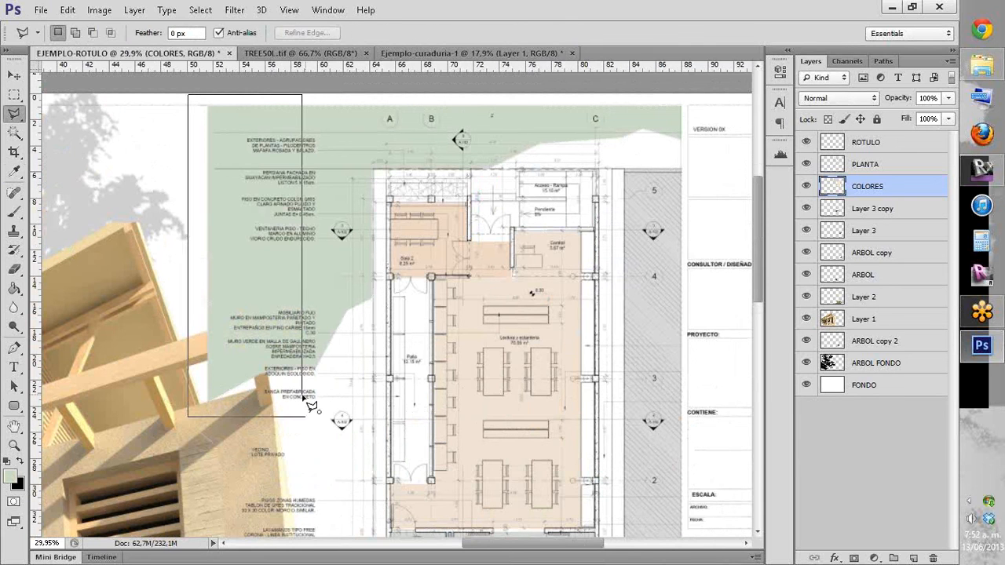
double_click(233, 422)
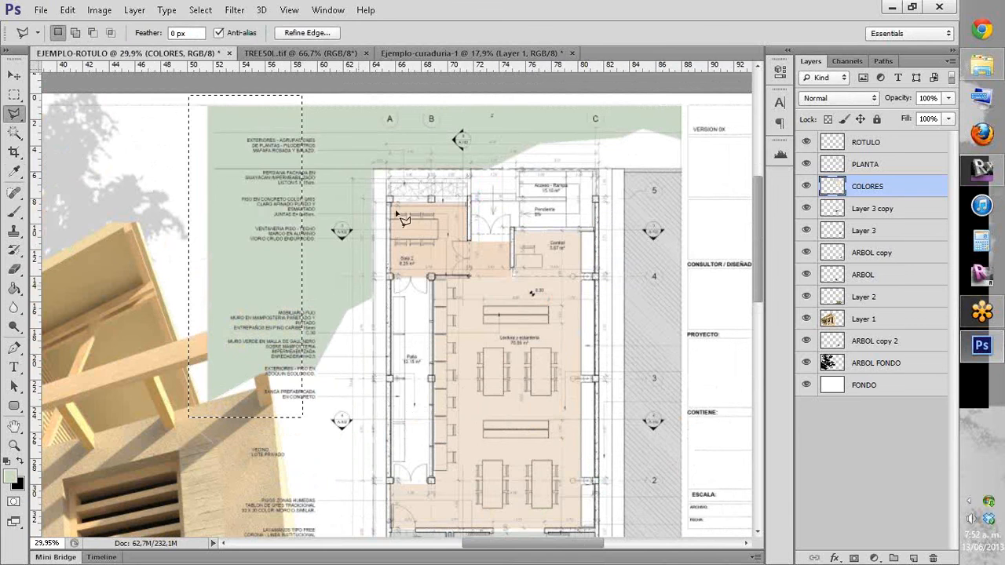
key("Delete")
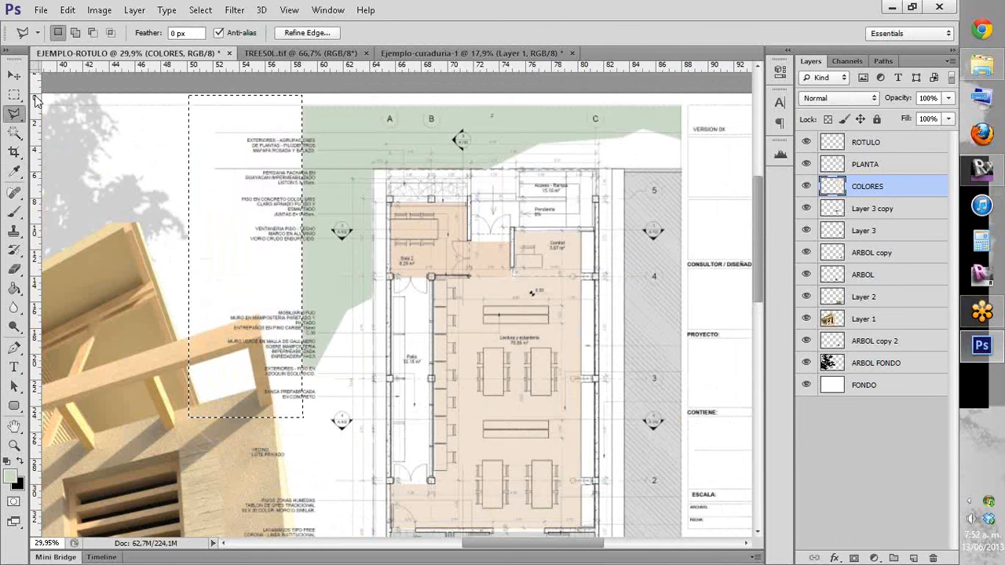
left_click(14, 94)
key("ctrl+d")
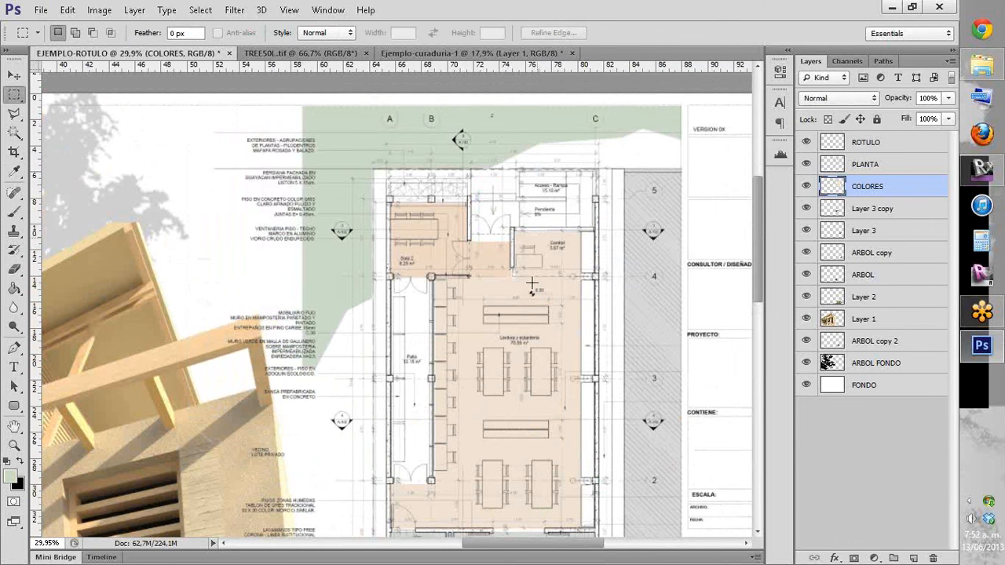
Step: Open the plan-view tree image Blackl01b-001.tif from the 3tipos folder inside REP-IV as a separate document
scroll(555, 155, "down", 3)
scroll(530, 116, "up", 1)
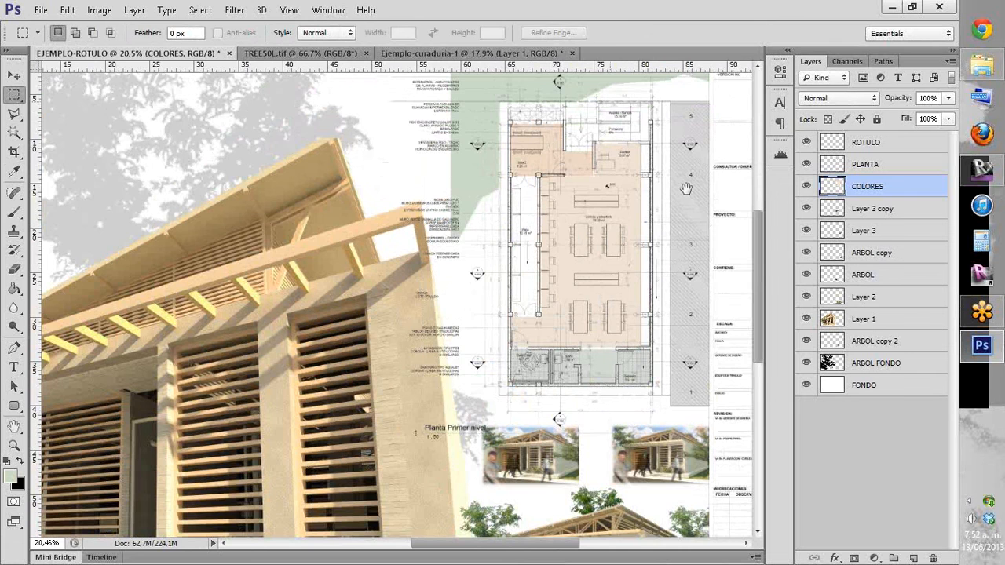
scroll(686, 188, "up", 1)
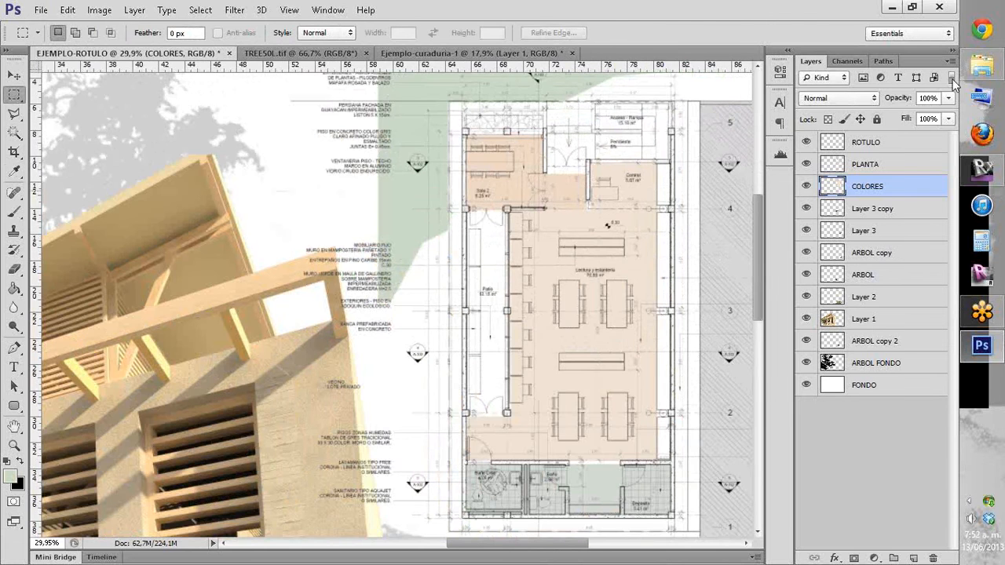
left_click_drag(581, 87, 514, 117)
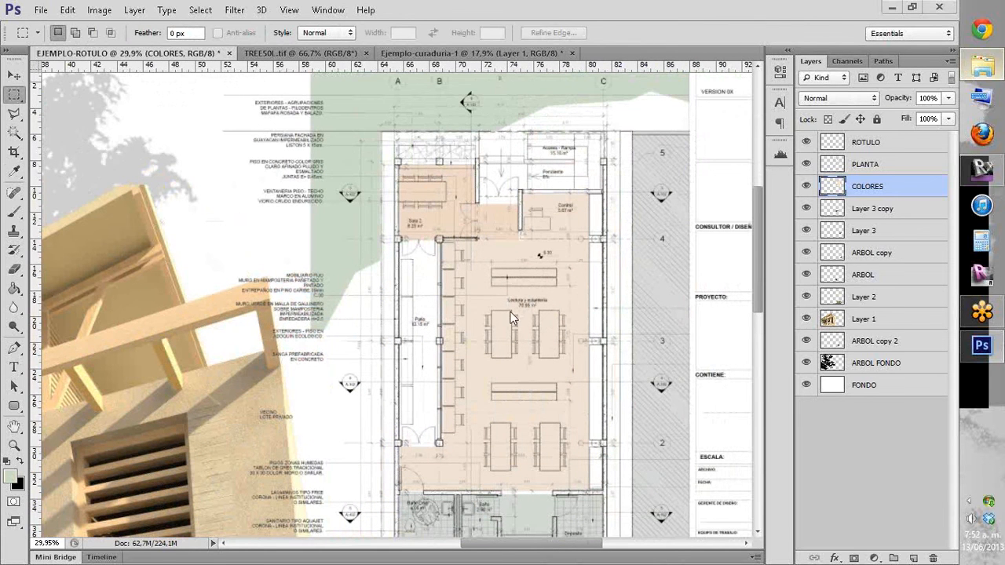
scroll(431, 302, "up", 1)
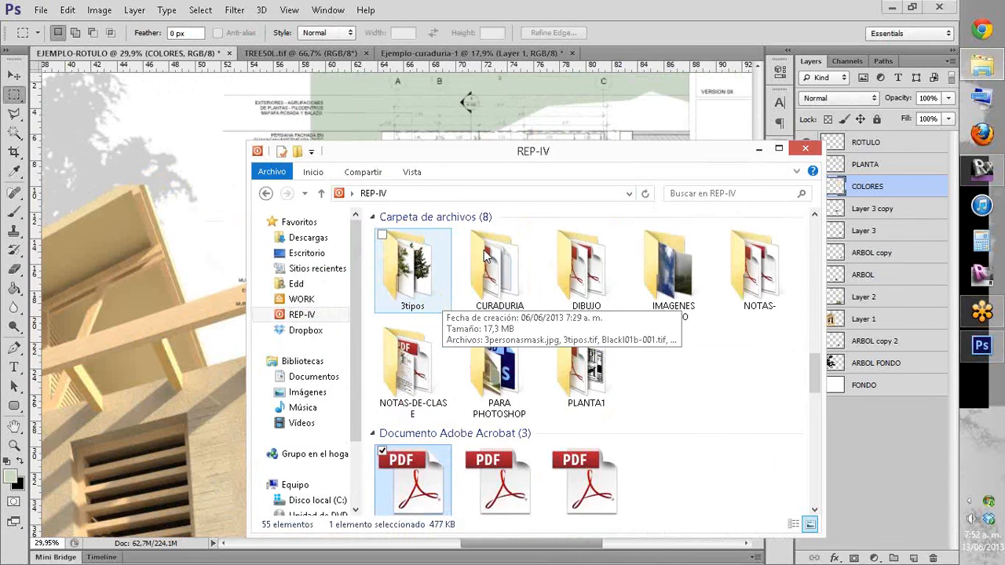
double_click(412, 271)
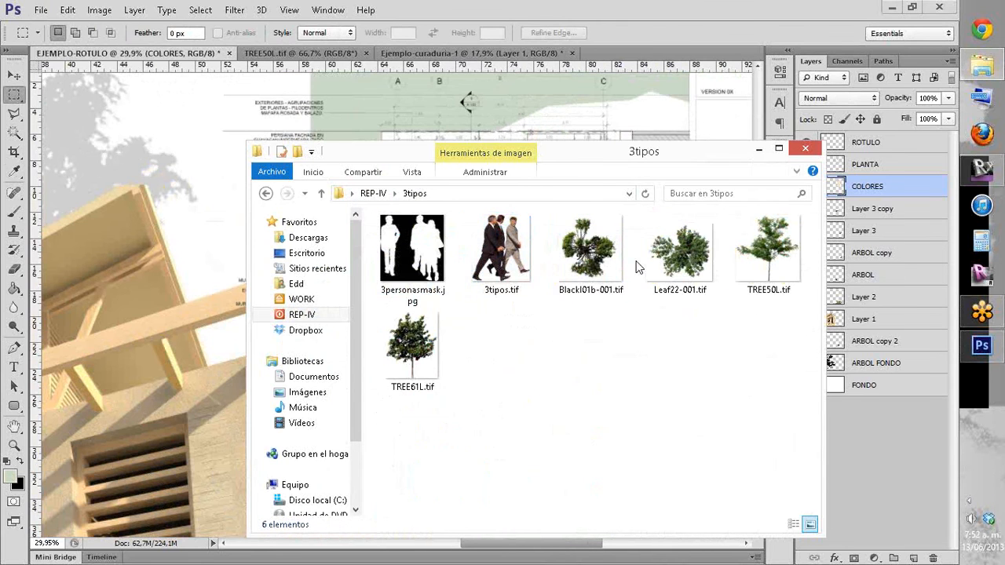
left_click_drag(636, 263, 648, 49)
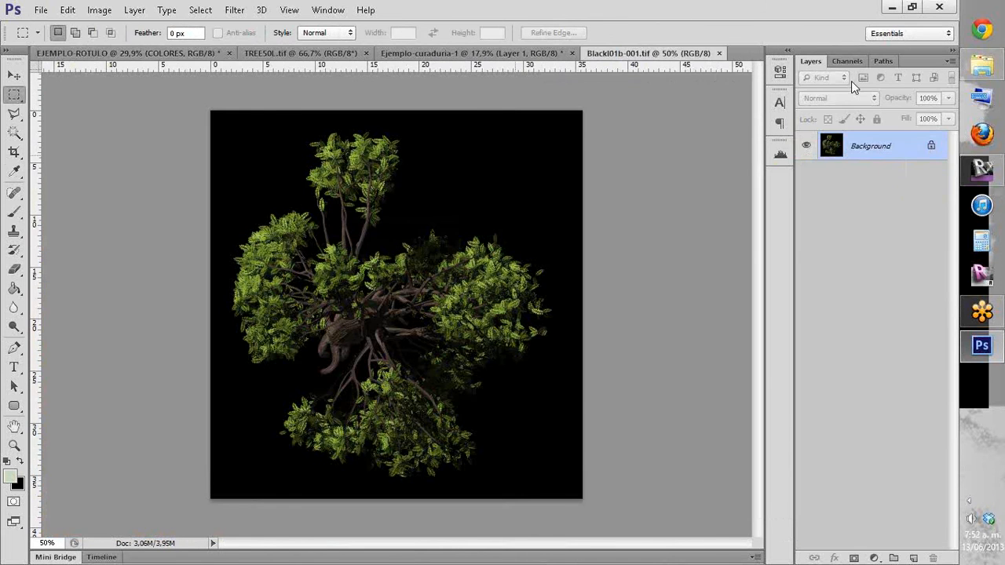
Step: Select the tree using its alpha channel, copy it and paste it into the EJEMPLO-ROTULO sheet
left_click(848, 62)
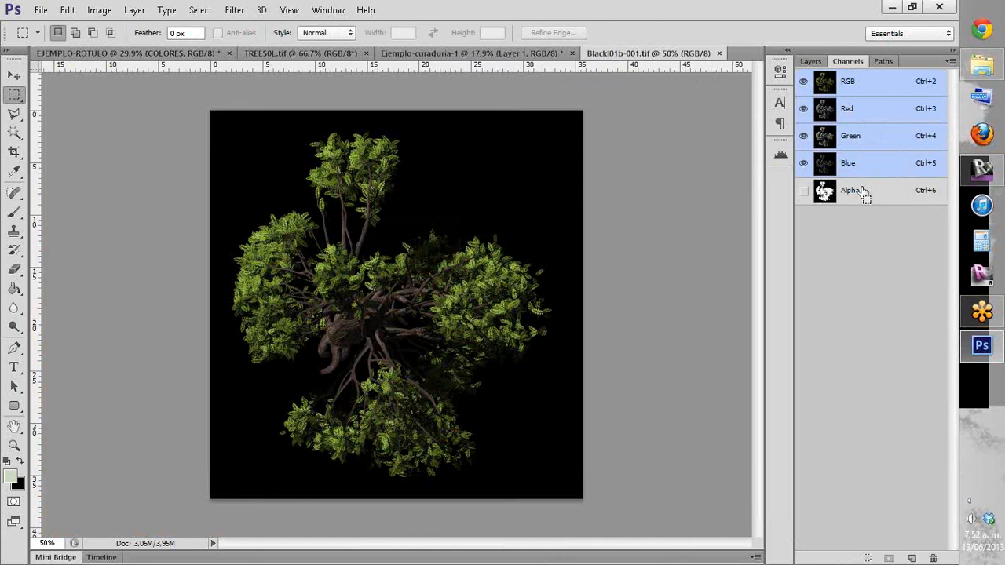
left_click(864, 192, "ctrl")
left_click(811, 61)
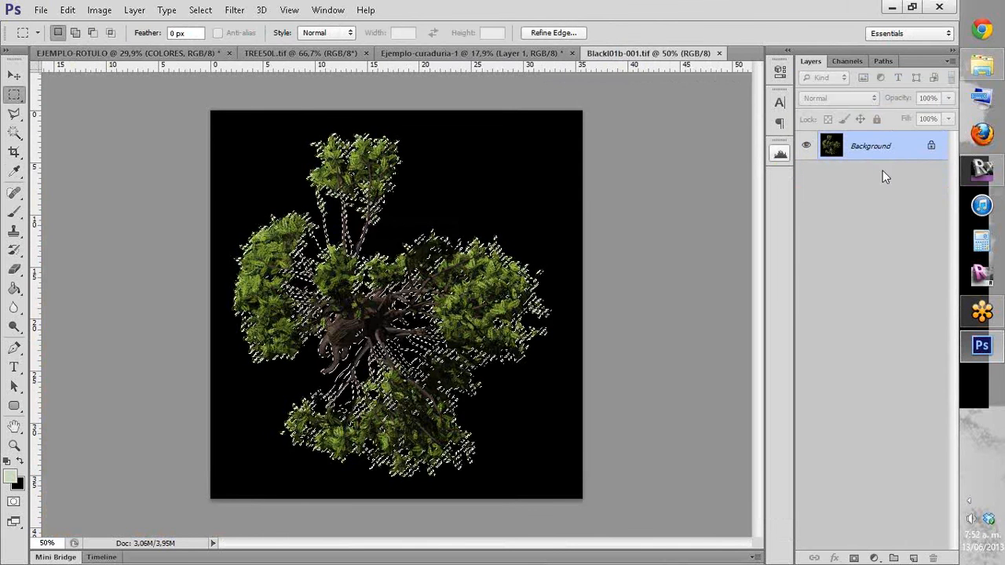
left_click(107, 52)
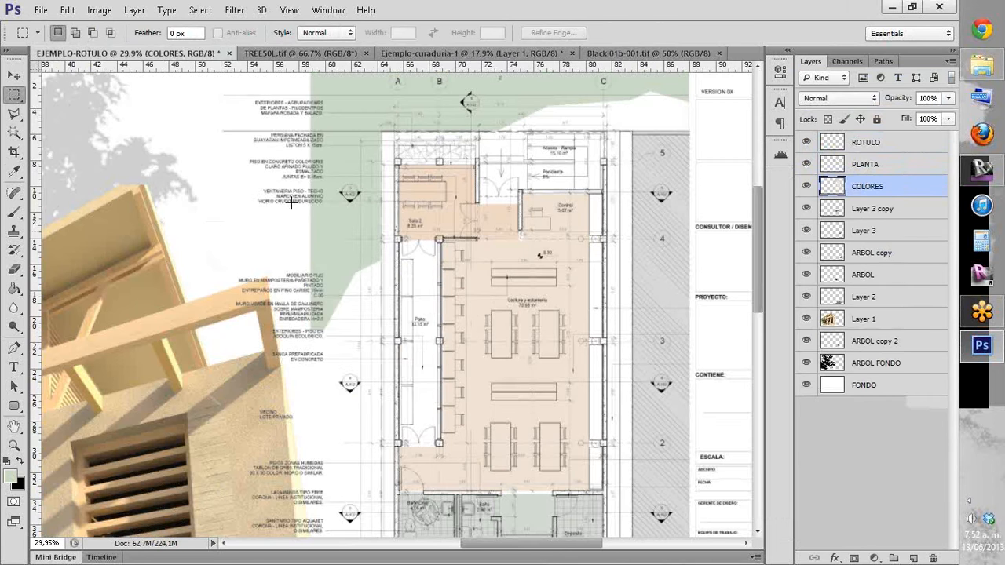
key("ctrl+v")
Step: Rename the pasted tree layer ARBOL PLANTA and place it between the PLANTA and COLORES layers
left_click(866, 164)
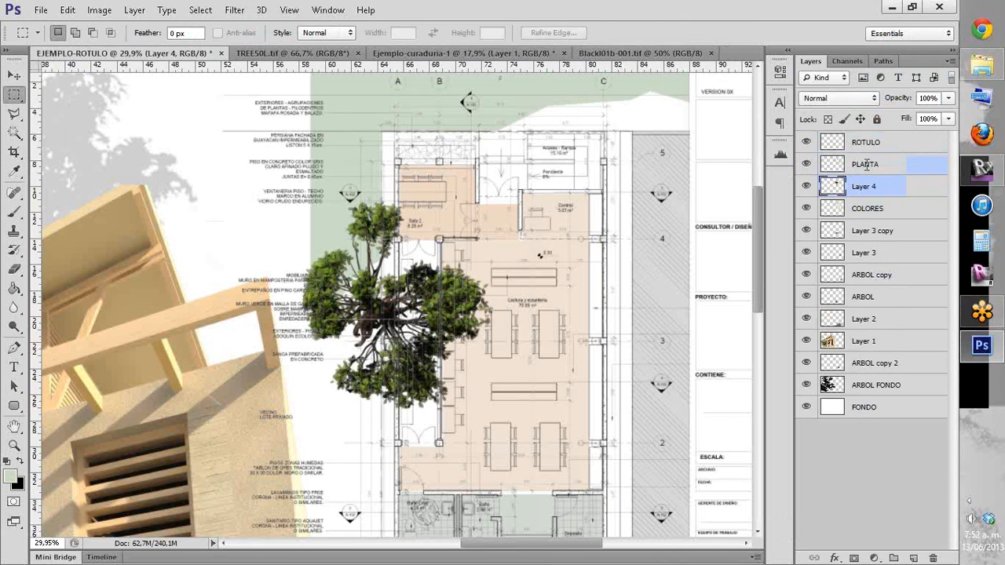
left_click_drag(866, 164, 866, 164)
double_click(865, 163)
type("A")
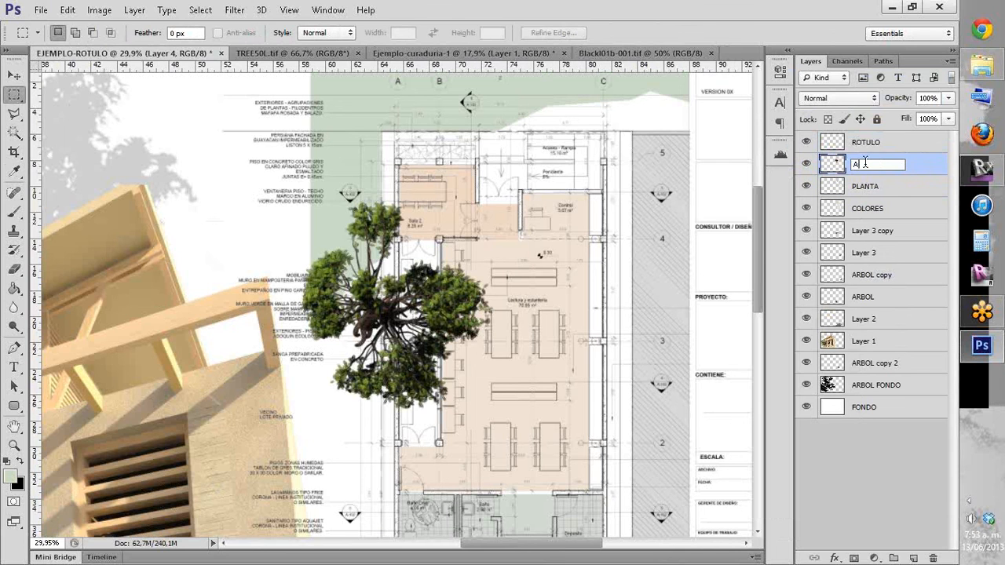
type("RBOL PLANTA")
left_click(855, 202)
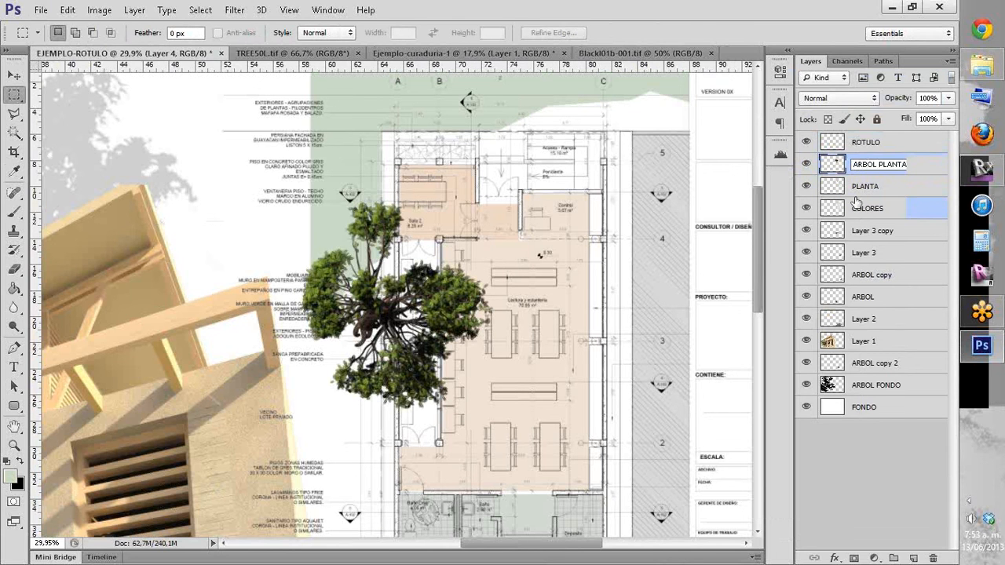
left_click_drag(860, 159, 844, 179)
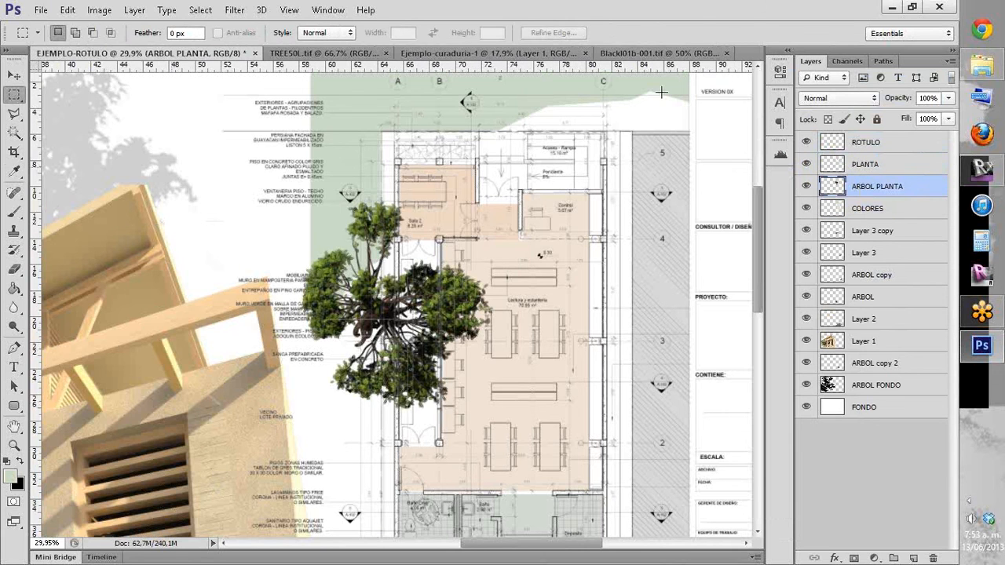
Step: Lower the ARBOL PLANTA layer's opacity to 27%
left_click(949, 103)
left_click_drag(948, 116, 890, 116)
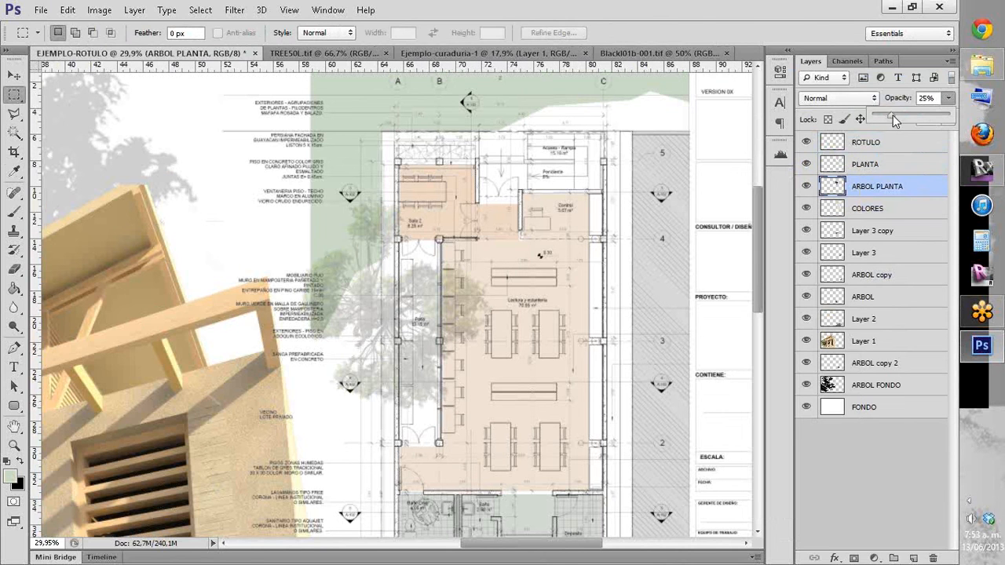
left_click_drag(893, 114, 894, 115)
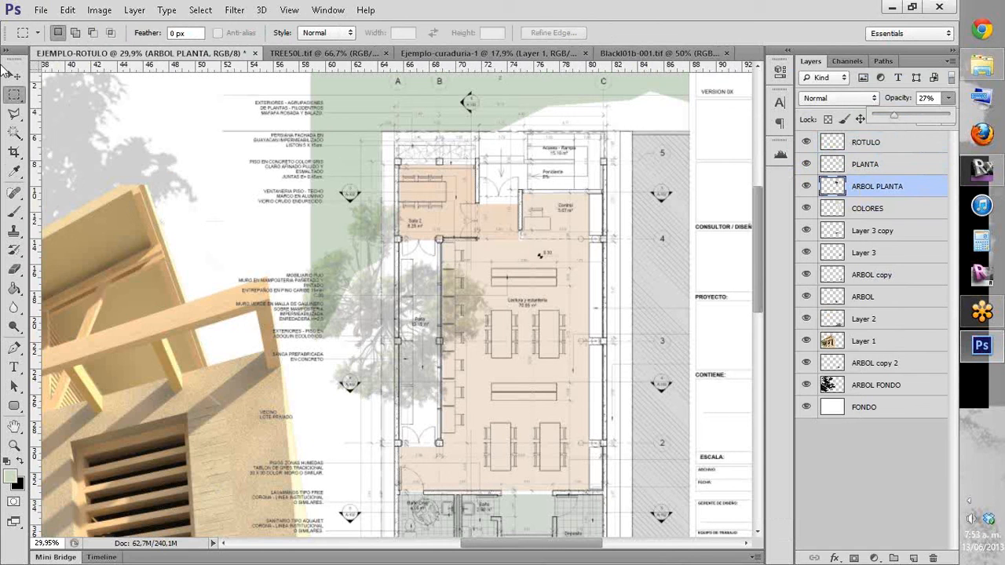
Step: Scale the plan tree down and duplicate it, lining up both trees outside the wall along the Patio side
key("v")
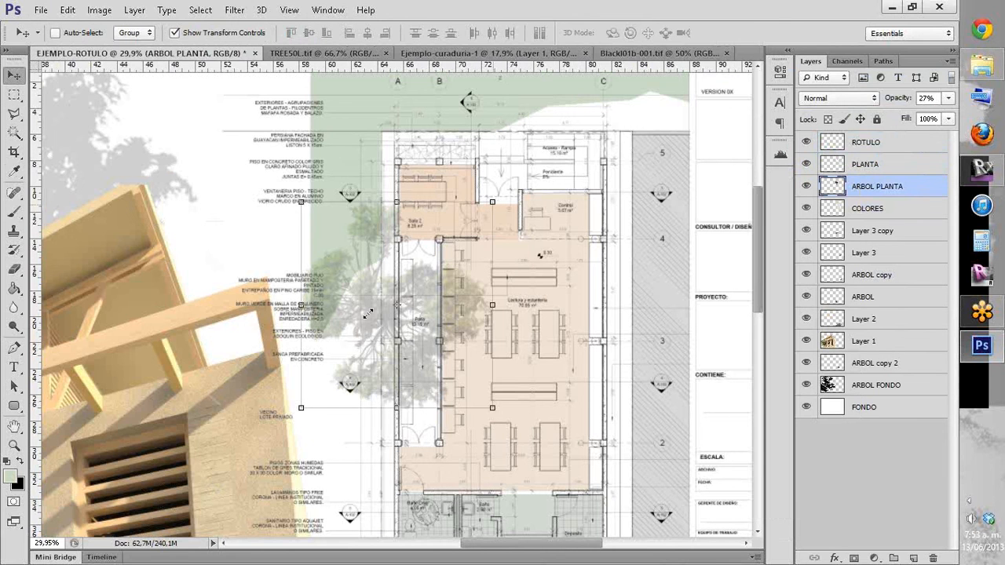
left_click_drag(493, 201, 429, 322)
key("Return")
left_click_drag(392, 382, 435, 437)
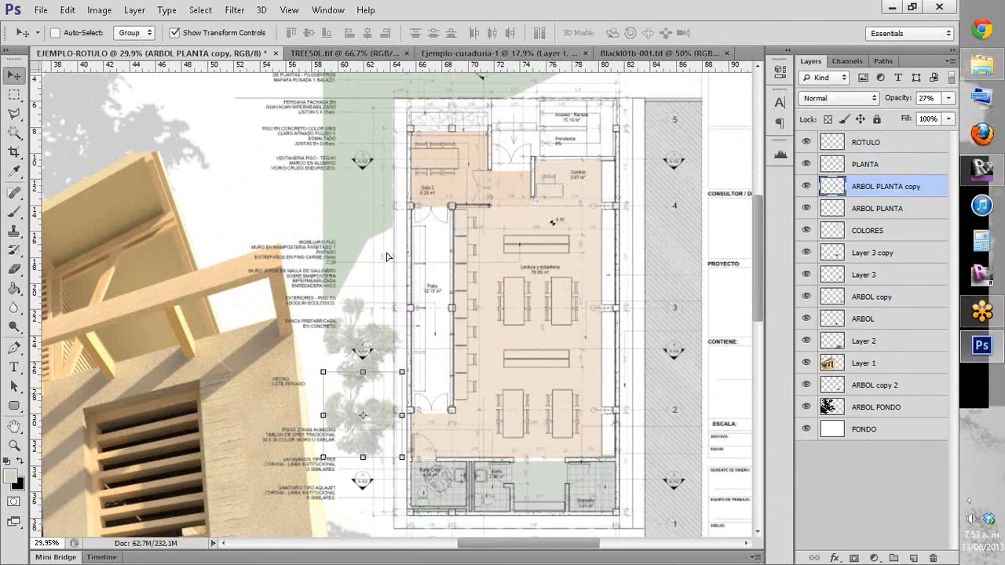
Step: Duplicate the plan tree to the outside of the wall beside Sala 2 and set the copy's opacity to 40%
left_click_drag(384, 399, 386, 179)
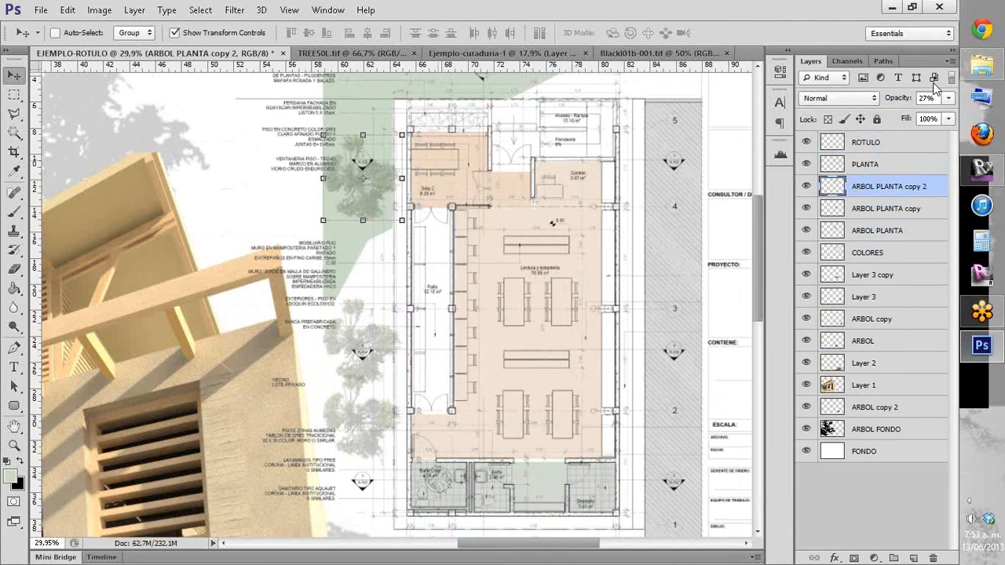
left_click(949, 97)
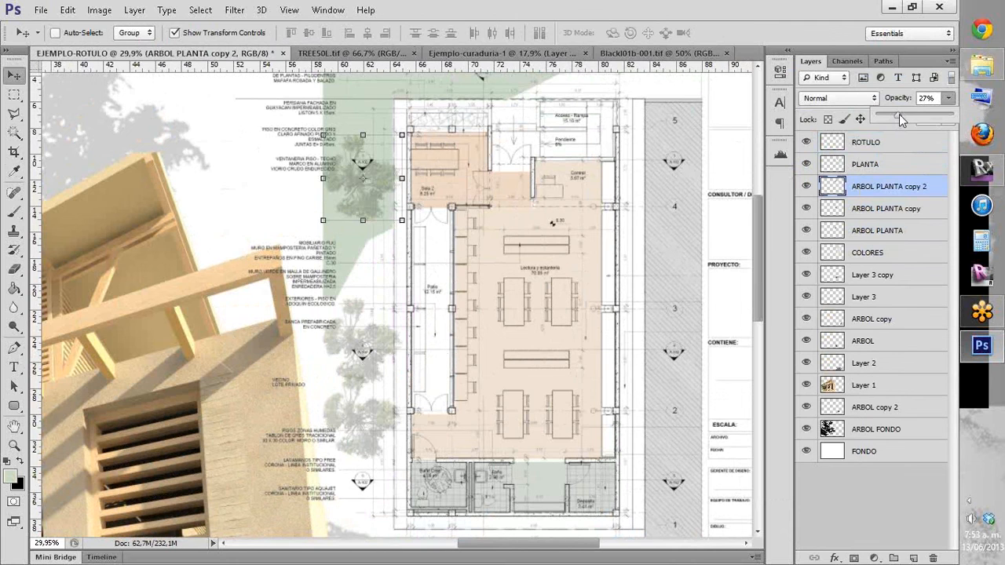
left_click_drag(908, 114, 916, 114)
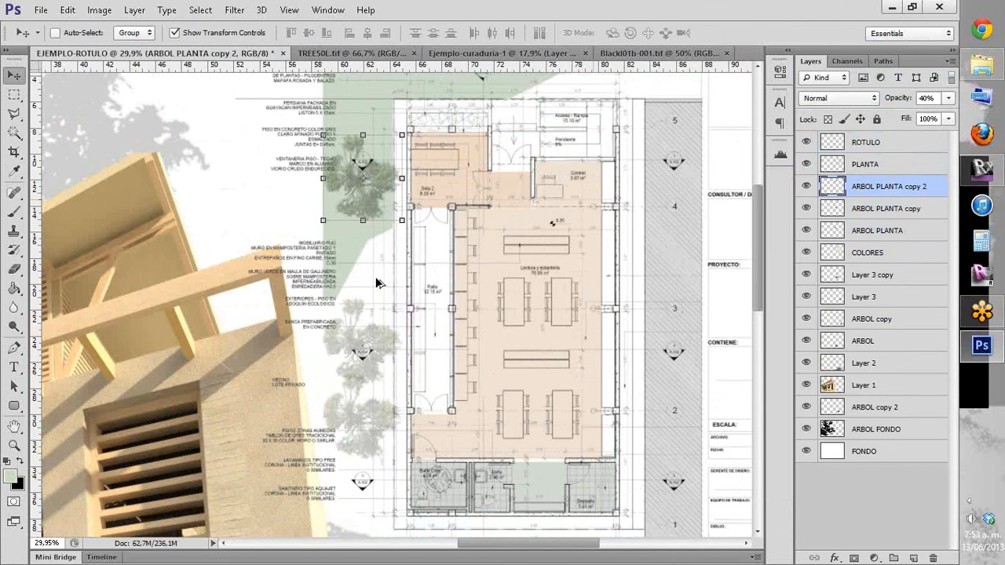
Step: Duplicate that tree just above, at the building's upper corner on the green area, and set the copy's opacity to 25%
left_click(377, 283, "alt")
scroll(378, 275, "up", 3)
left_click_drag(390, 218, 390, 150, "alt")
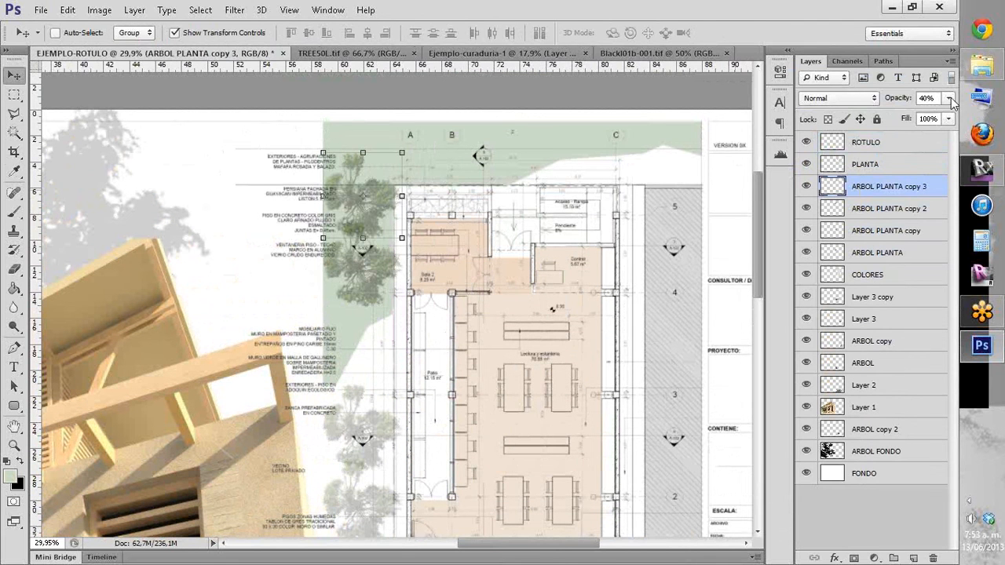
left_click(950, 98)
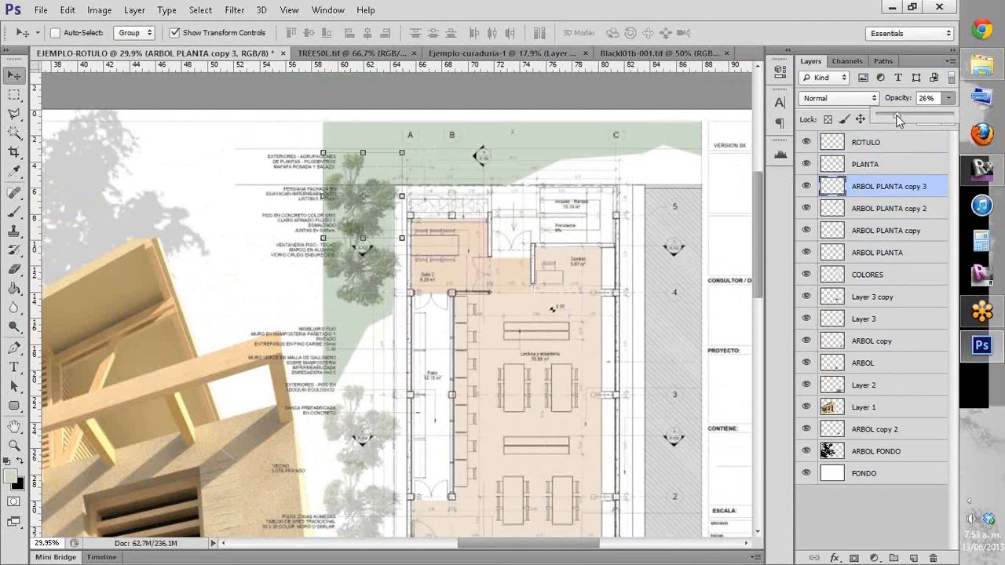
left_click_drag(900, 117, 895, 116)
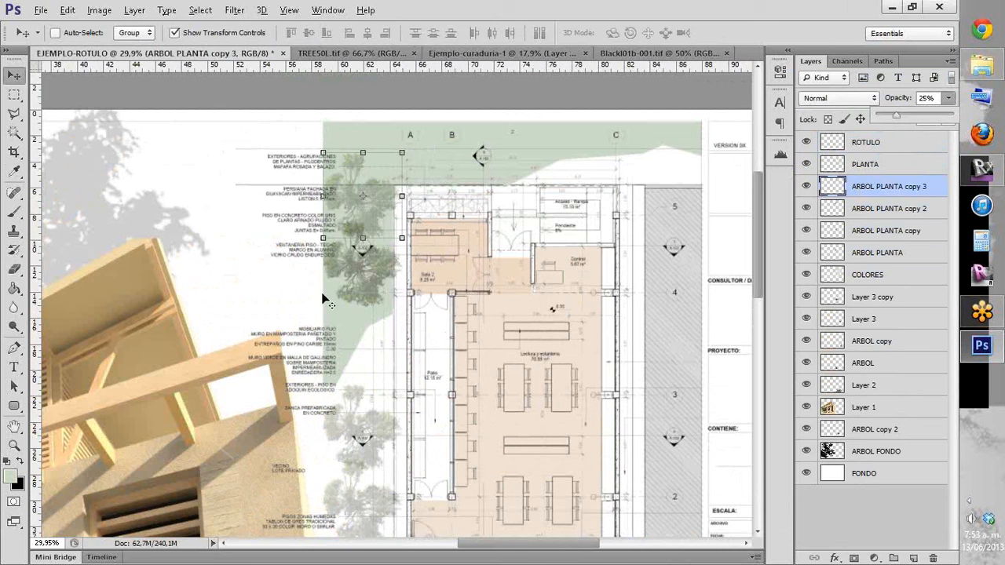
Step: Duplicate the 25% tree across the plan, placing the copy above the hatched neighbouring lot near axis 5
key("ctrl+t")
key("Return")
key("ctrl+j")
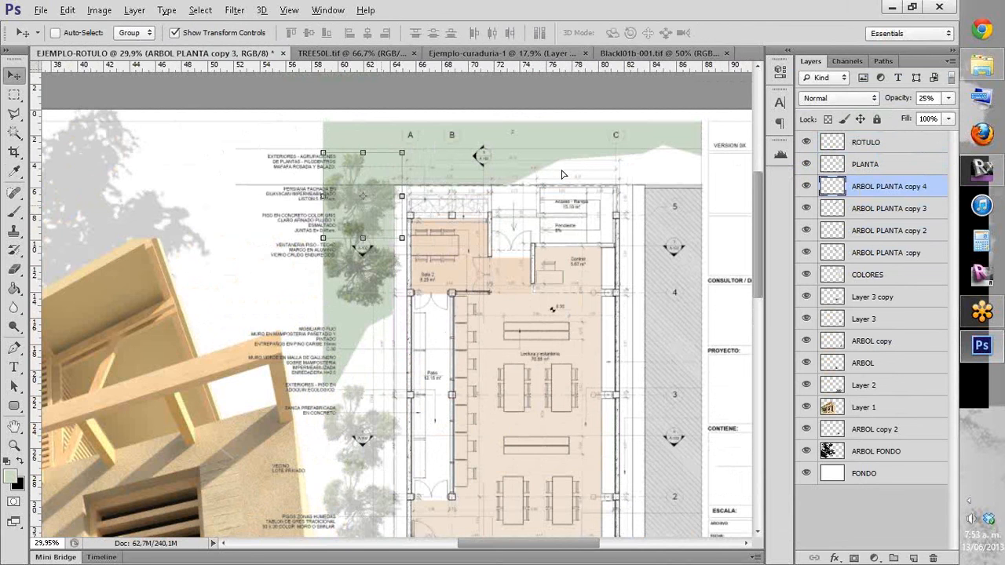
left_click_drag(562, 174, 690, 173)
left_click(13, 95)
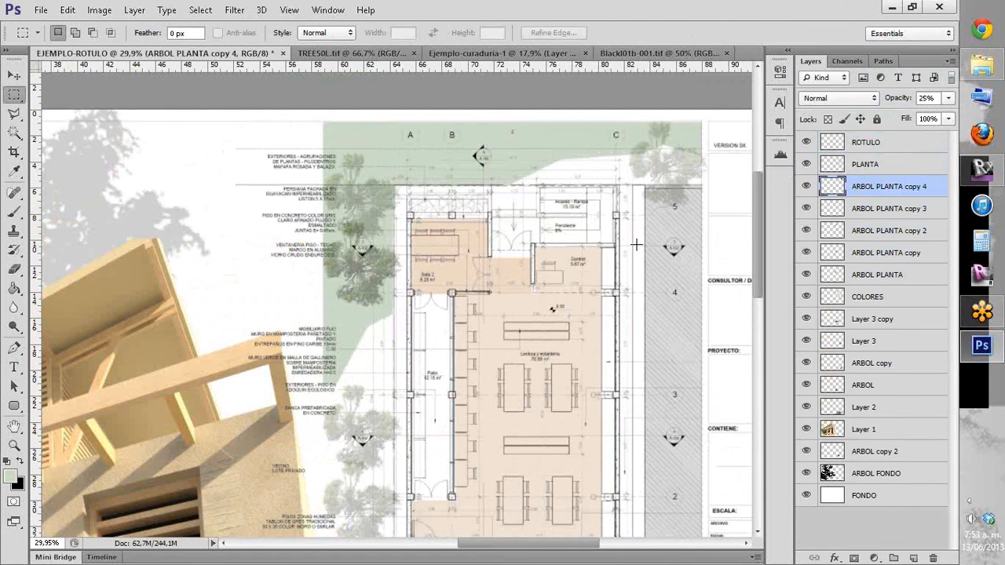
scroll(636, 245, "down", 3)
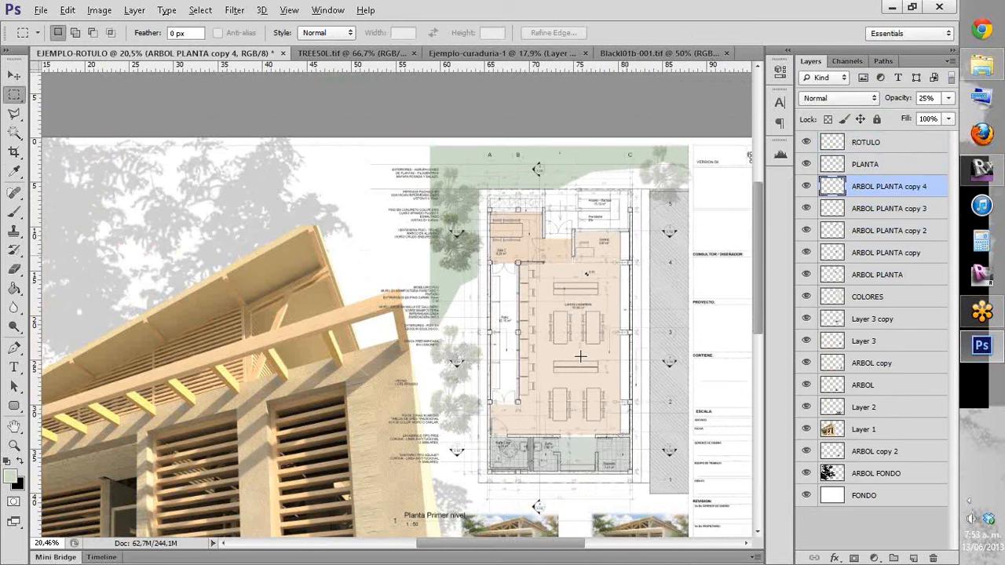
key("alt")
Step: Switch to File Explorer, go up to the REP-IV folder and open EJEMPLO1.jpg
left_click(981, 67)
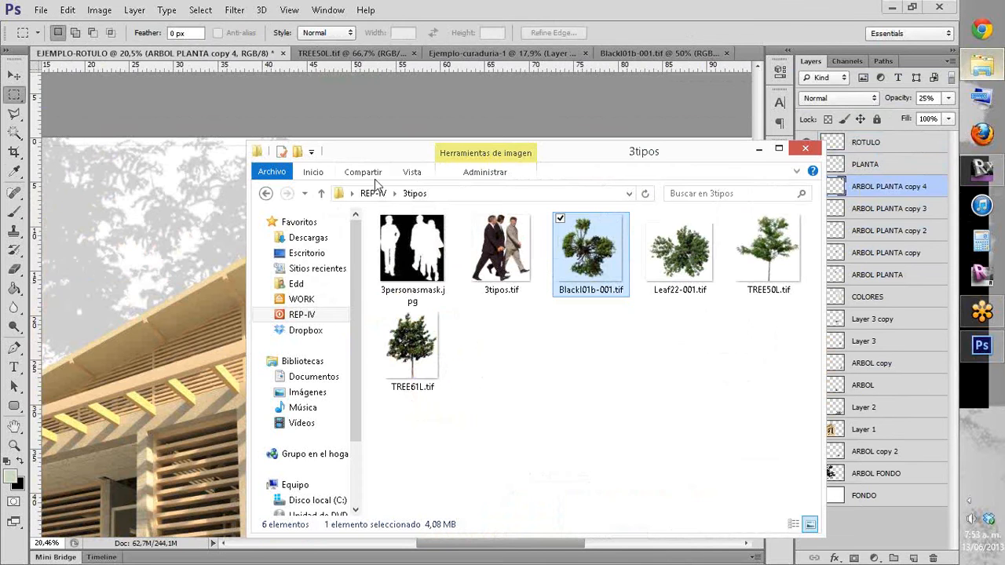
key("alt+Up")
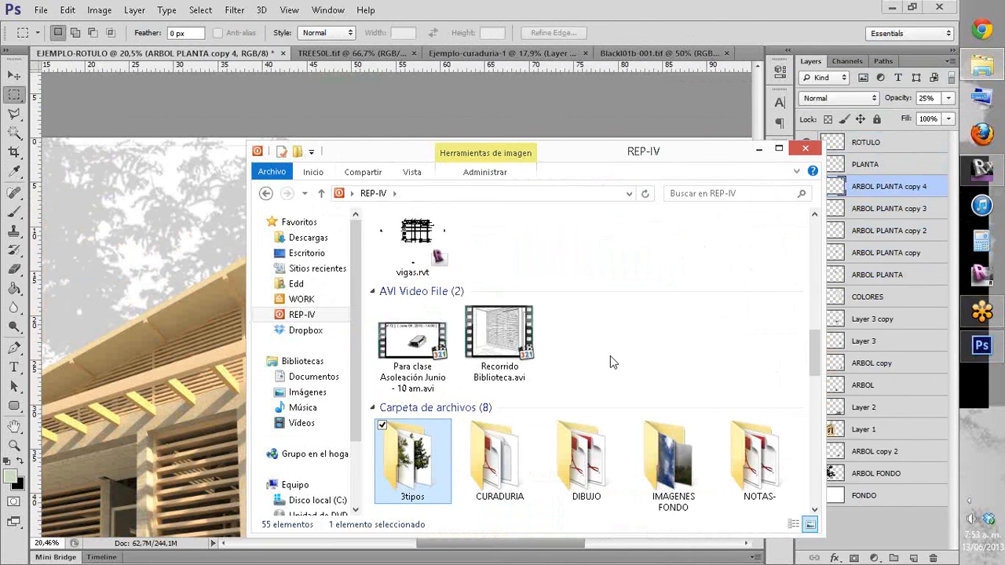
scroll(611, 359, "up", 3)
scroll(610, 359, "down", 7)
scroll(577, 355, "up", 3)
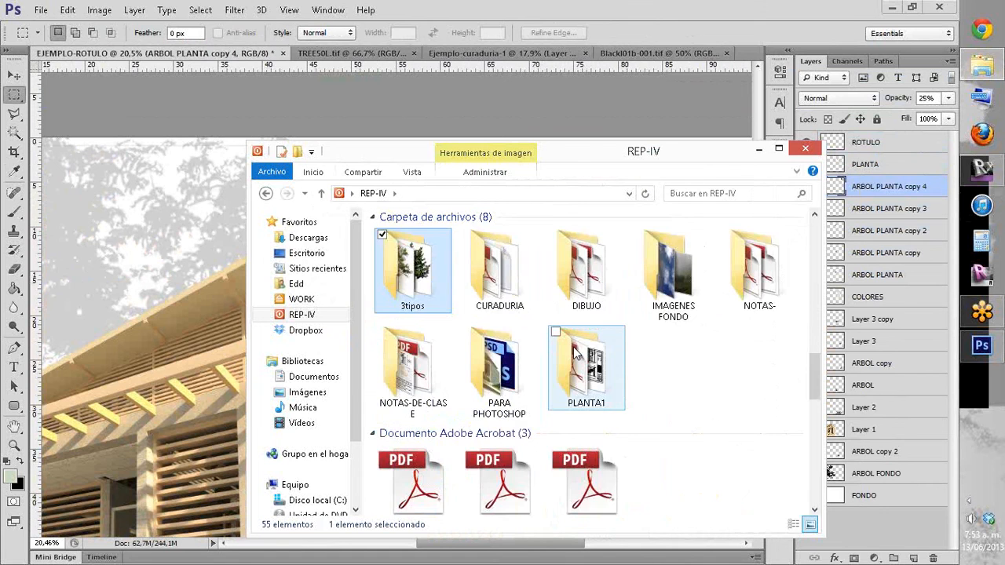
scroll(577, 355, "down", 9)
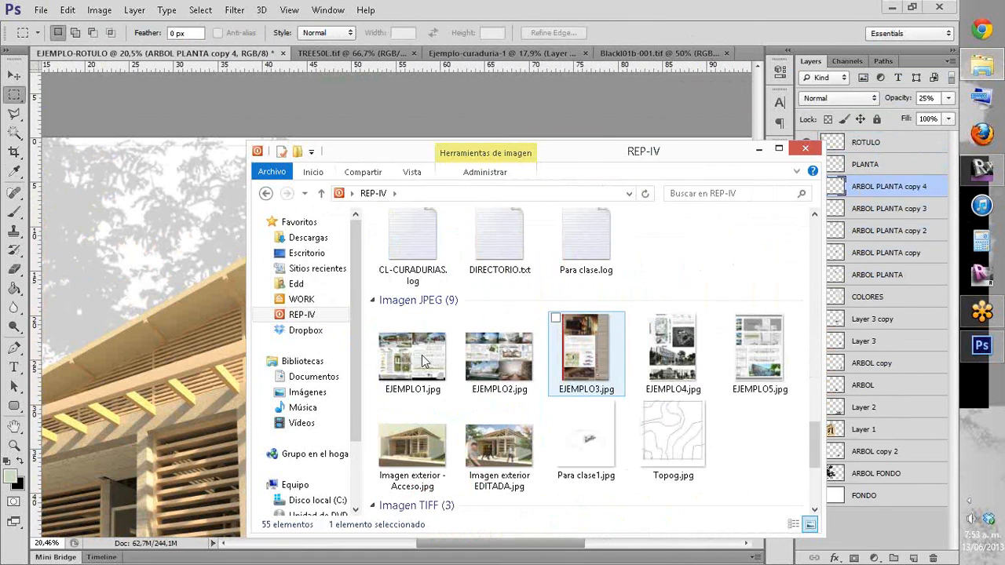
double_click(389, 392)
Step: Examine how trees and ground surfaces are rendered in the EJEMPLO1.jpg site plan, comparing it with the sheet, and minimize the viewer
scroll(422, 403, "up", 5)
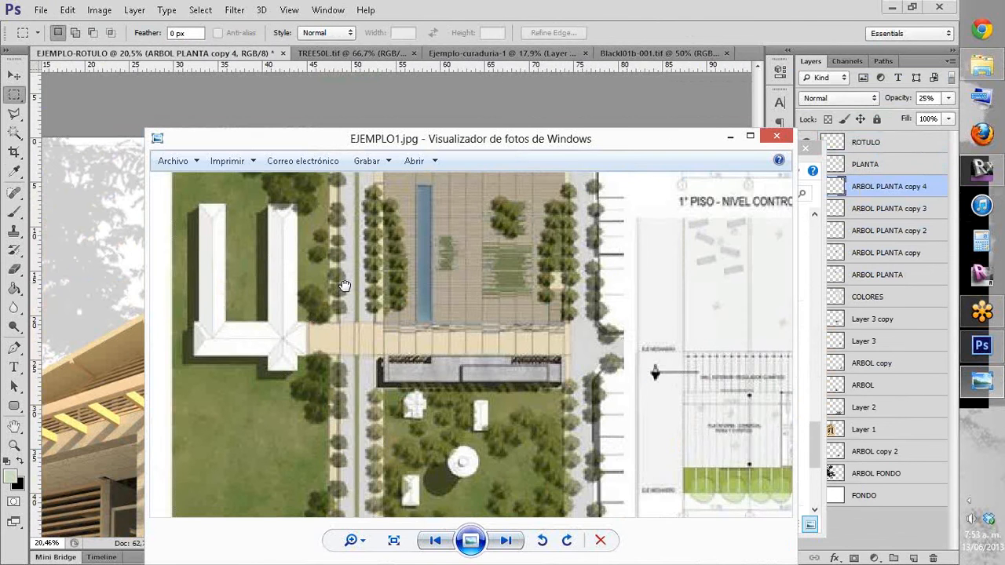
left_click_drag(344, 285, 385, 292)
left_click_drag(385, 212, 370, 286)
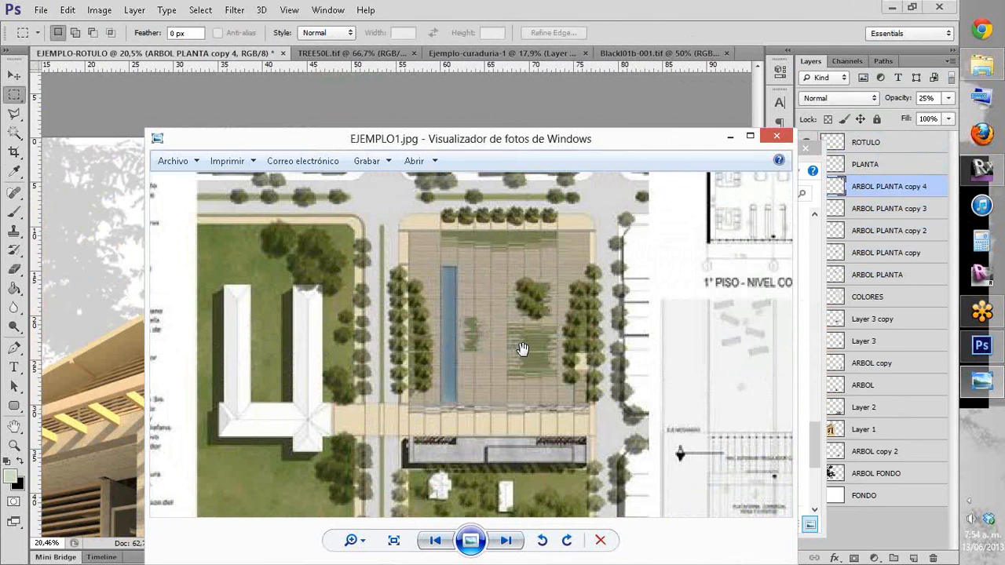
scroll(337, 337, "down", 2)
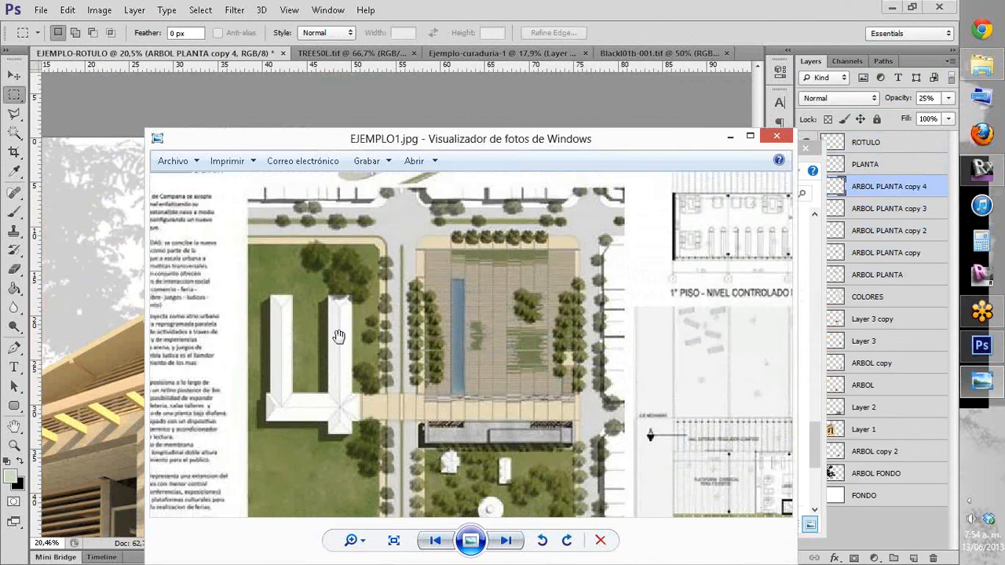
scroll(330, 354, "up", 3)
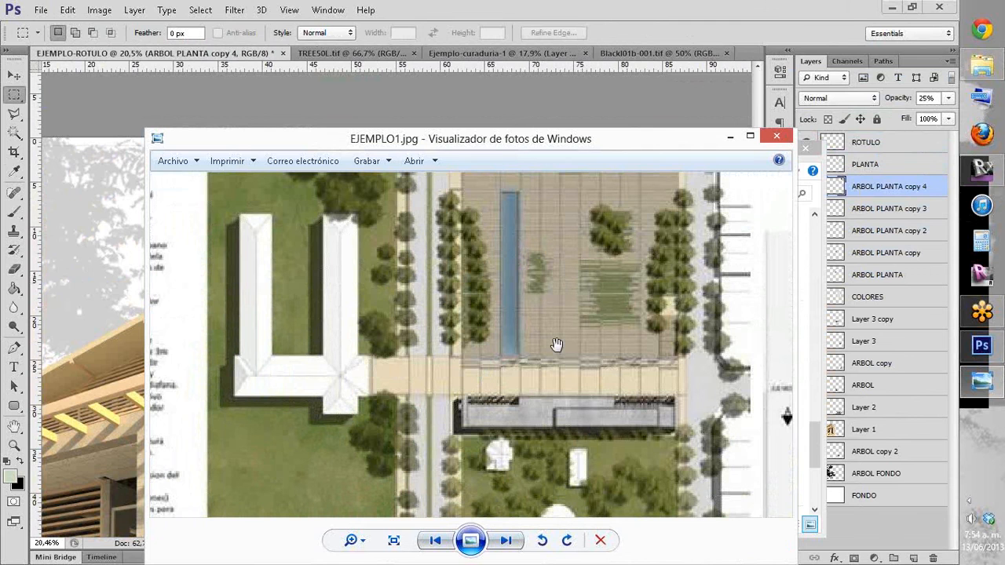
left_click_drag(367, 133, 375, 348)
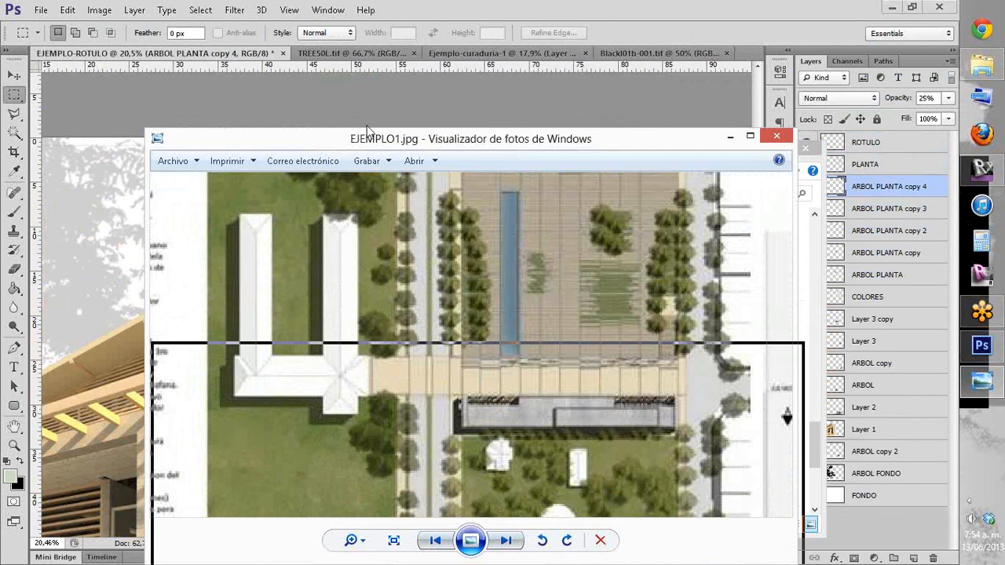
left_click_drag(366, 134, 372, 348)
left_click(758, 151)
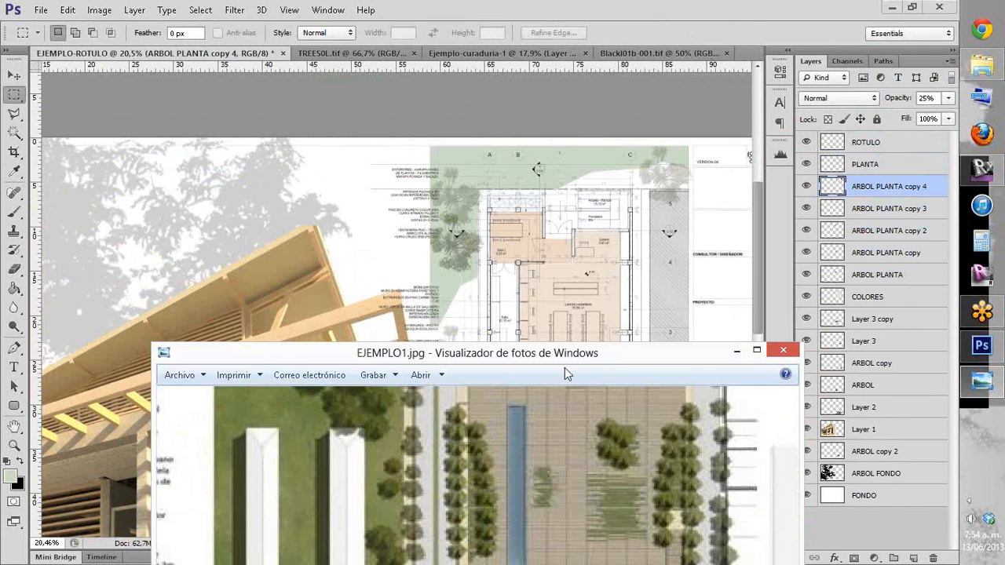
left_click_drag(617, 354, 559, 215)
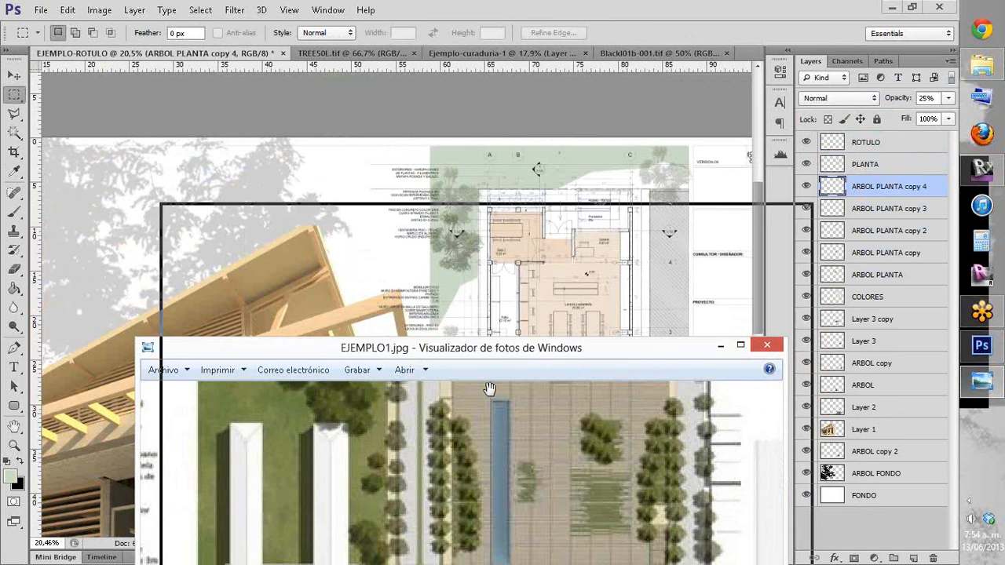
left_click_drag(489, 389, 518, 318)
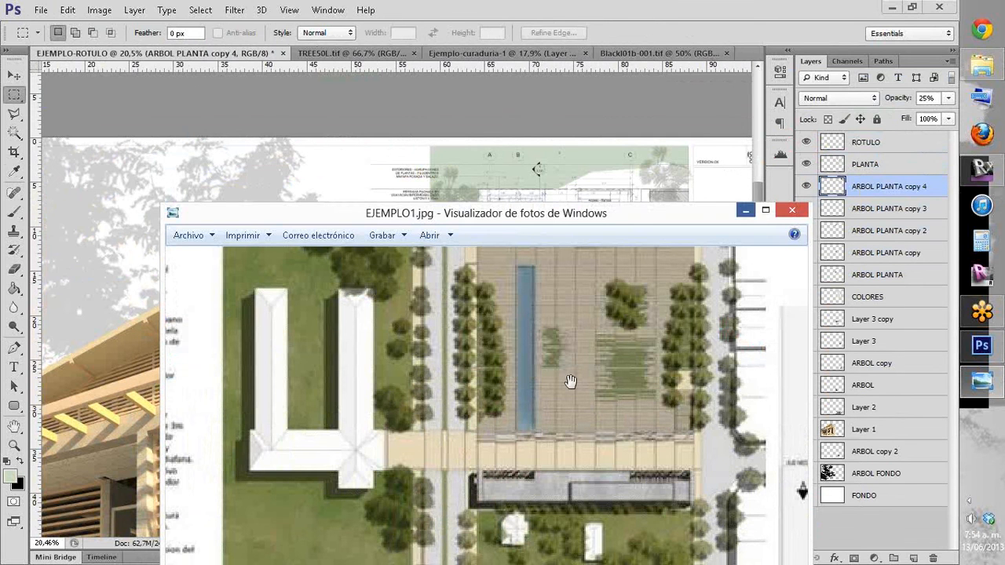
left_click(749, 213)
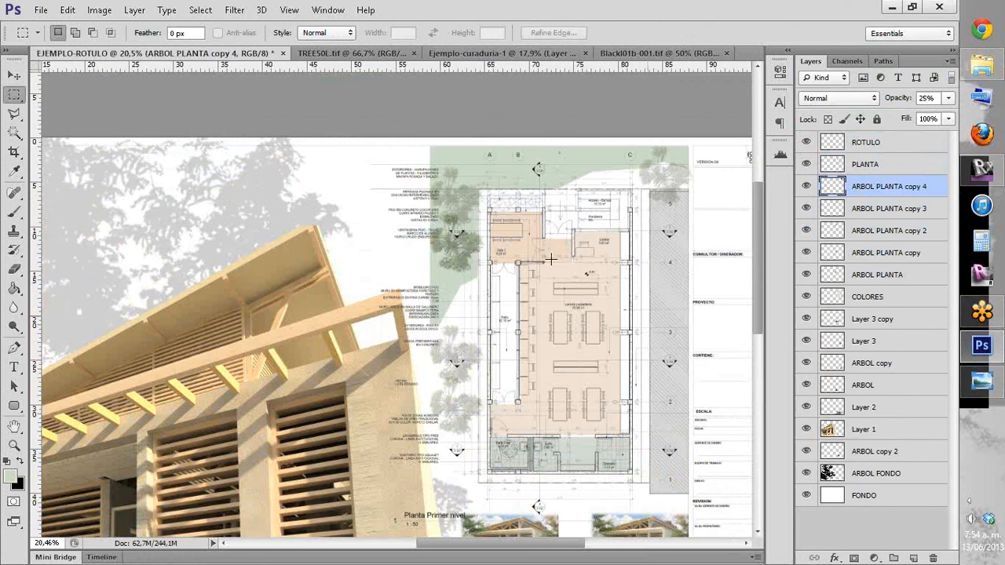
Step: Open the CORTE PER-.tif section rendering from the REP-IV folder as a separate document in Photoshop
left_click_drag(344, 333, 475, 306)
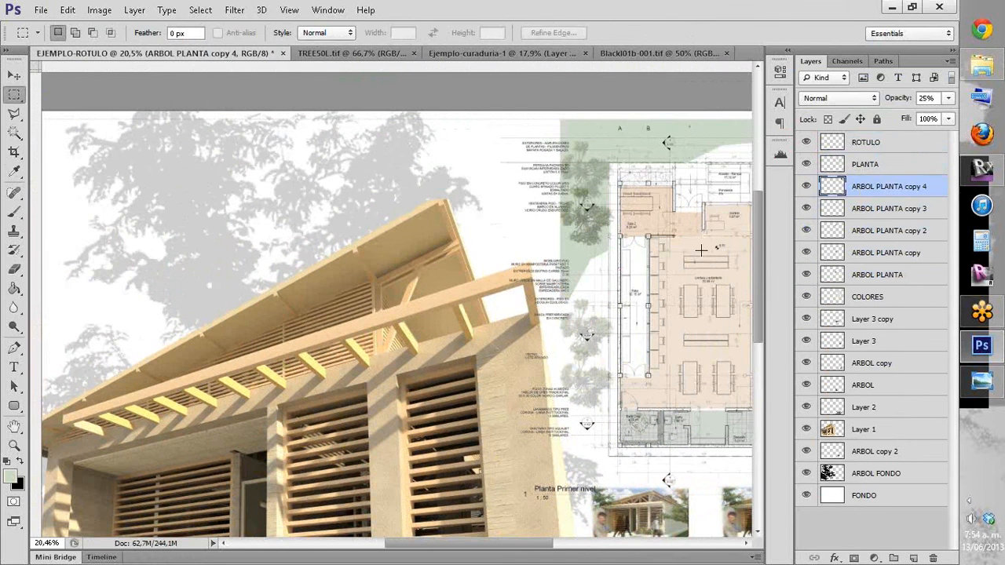
key("ctrl+r")
mouse_move(972, 70)
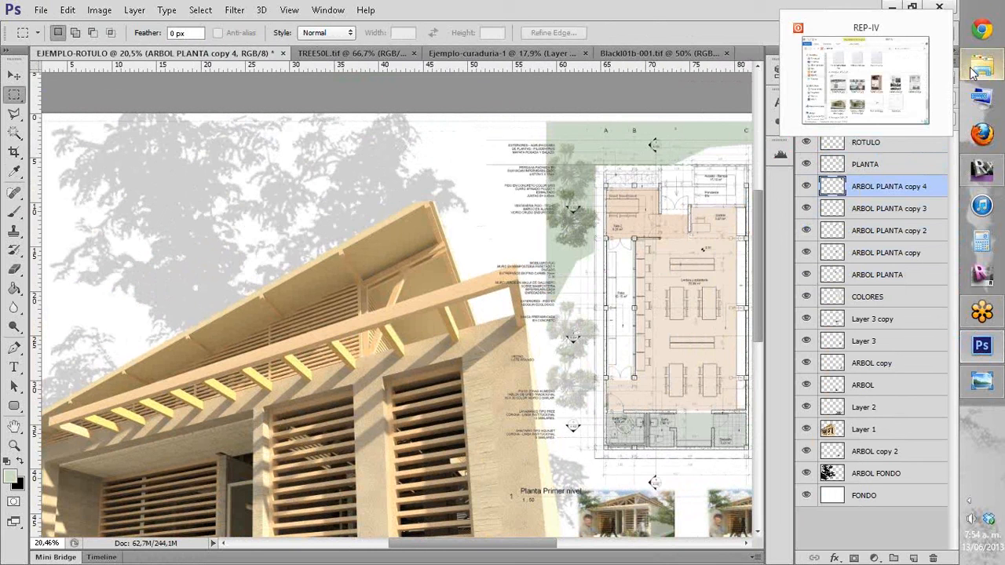
left_click(866, 83)
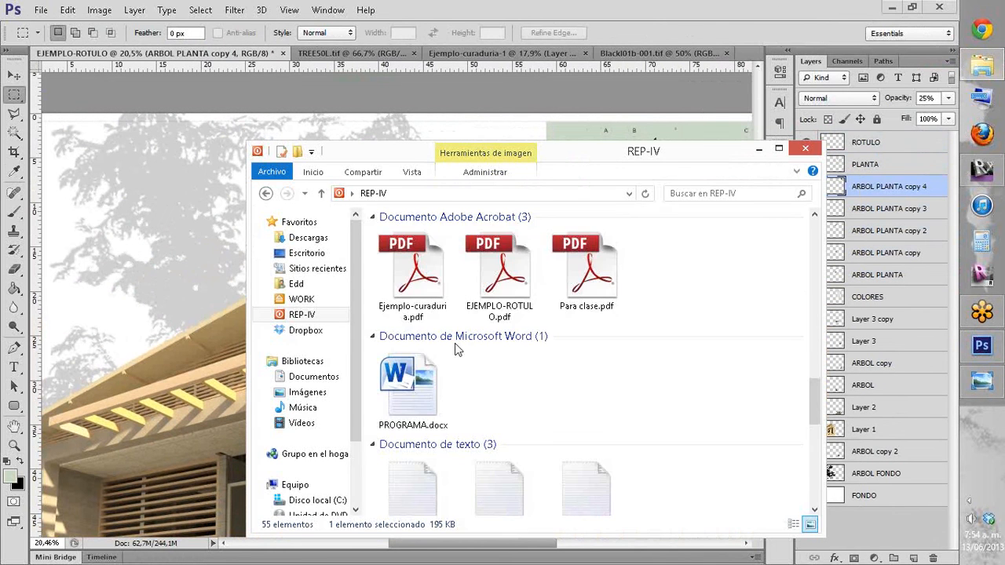
scroll(455, 349, "down", 5)
left_click_drag(413, 338, 746, 64)
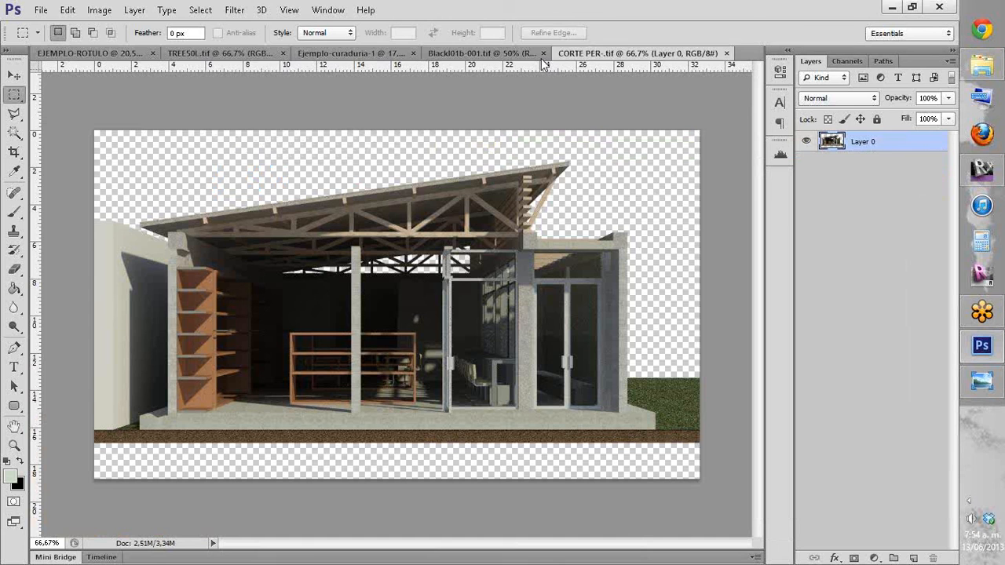
Step: Close the Blackl01b-001.tif and Ejemplo-curaduria-1 documents, discarding the changes to the latter
left_click(543, 53)
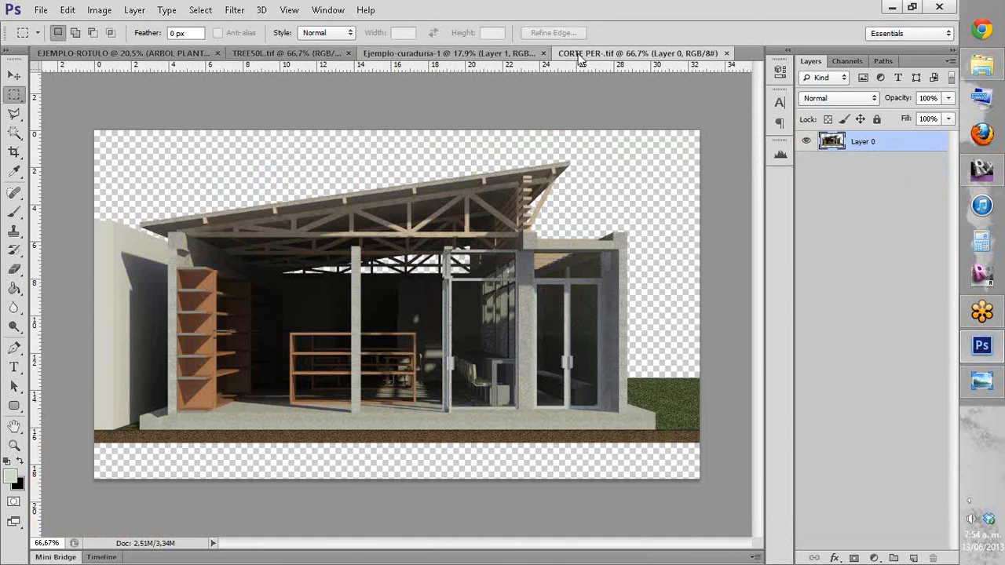
left_click(550, 55)
left_click(550, 53)
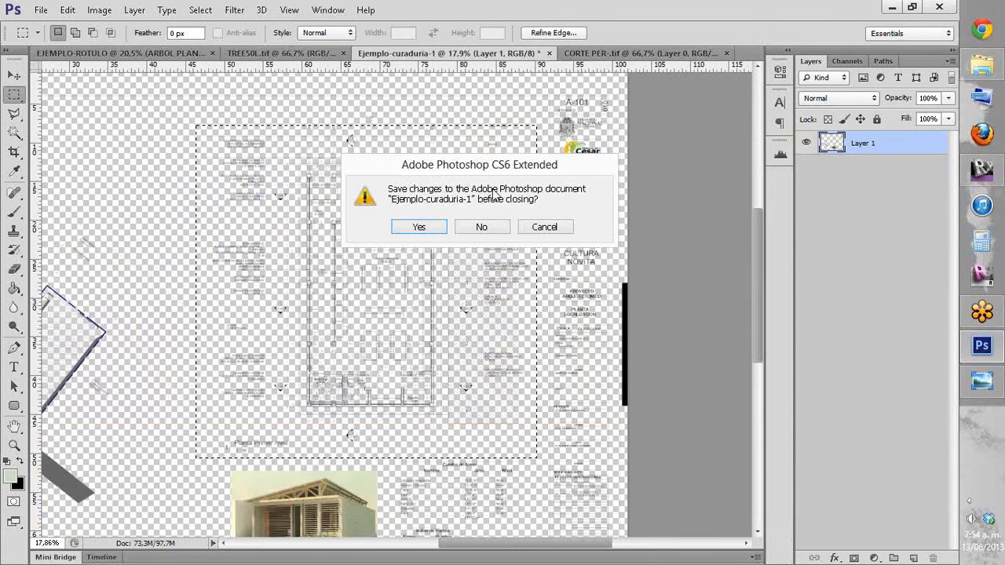
left_click(481, 227)
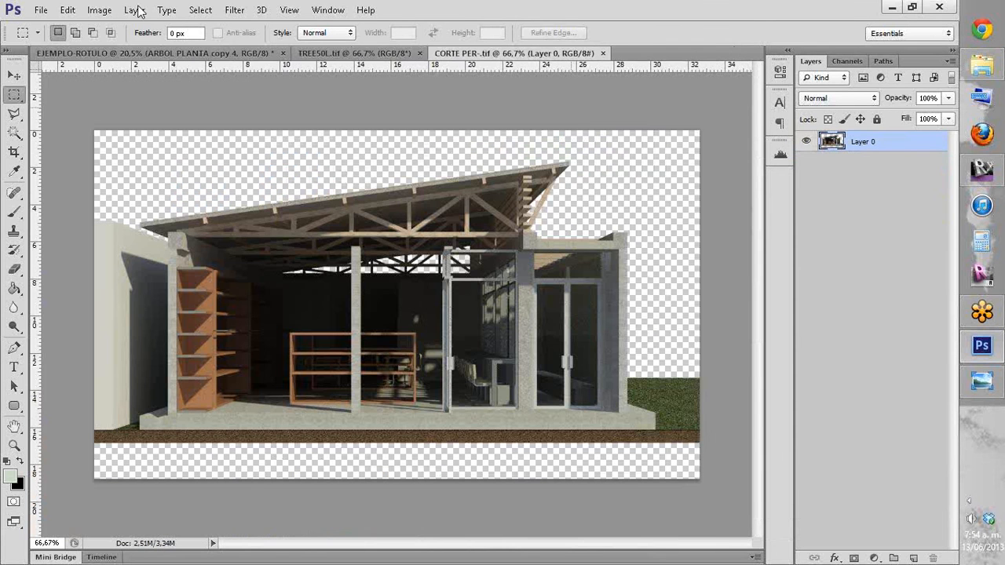
Step: Brighten the section rendering with Brightness/Contrast, setting brightness to 142 and slightly raising the contrast
left_click(99, 9)
mouse_move(121, 48)
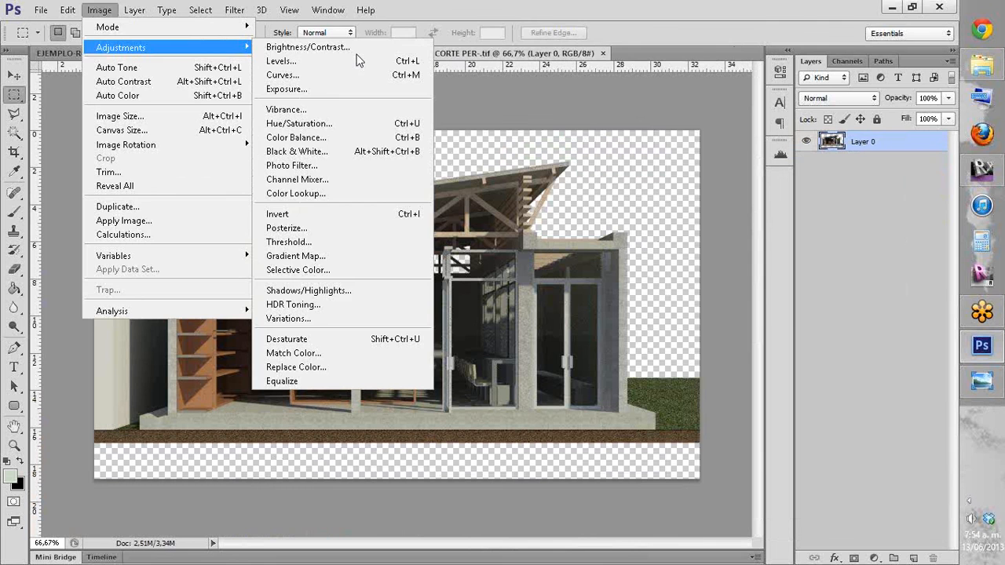
left_click_drag(638, 253, 711, 258)
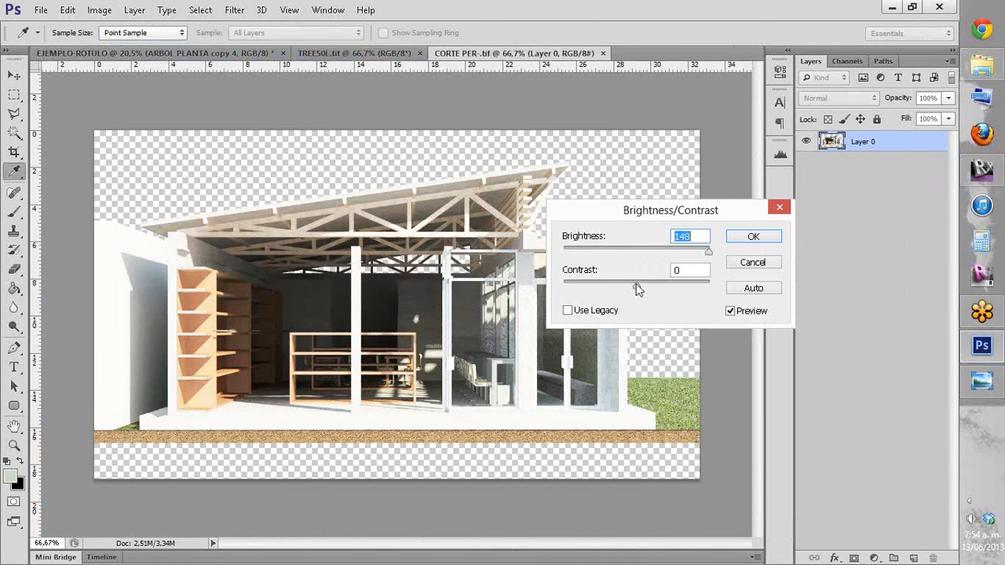
left_click(657, 287)
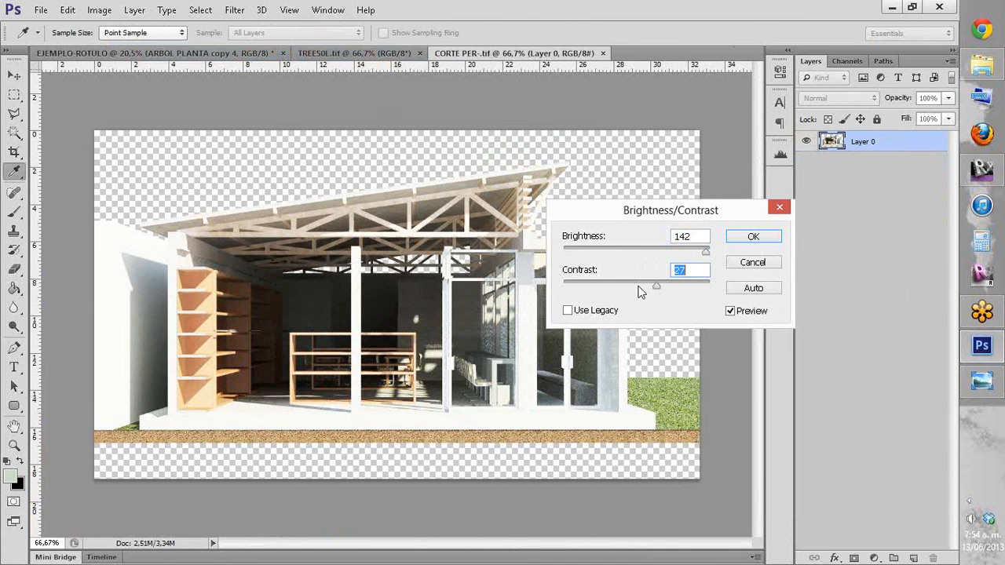
left_click(639, 287)
left_click(647, 286)
key("Return")
Step: Copy the section rendering without most of its lower soil band and paste it above the PLANTA layer in the EJEMPLO-ROTULO document
key("m")
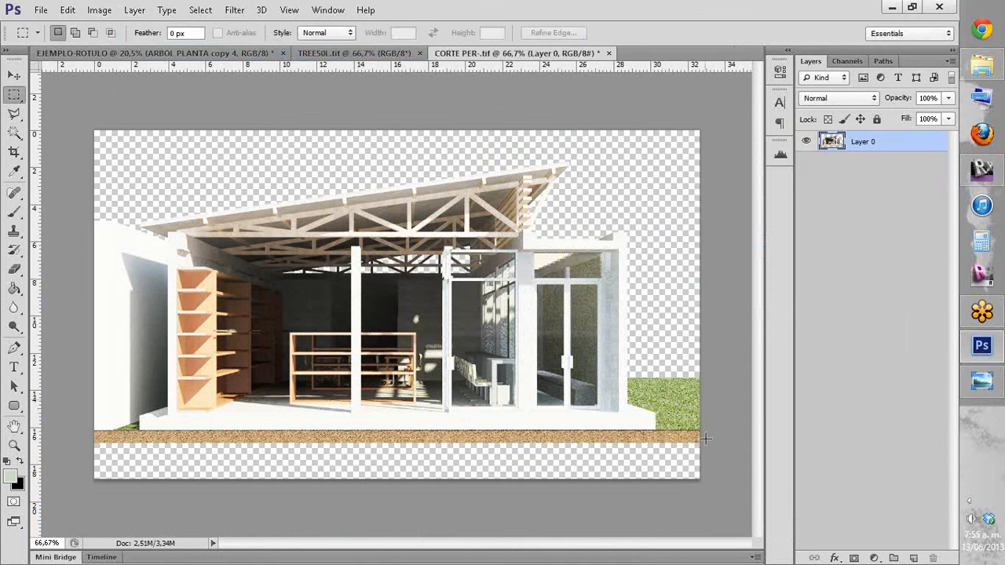
left_click_drag(603, 404, 698, 376)
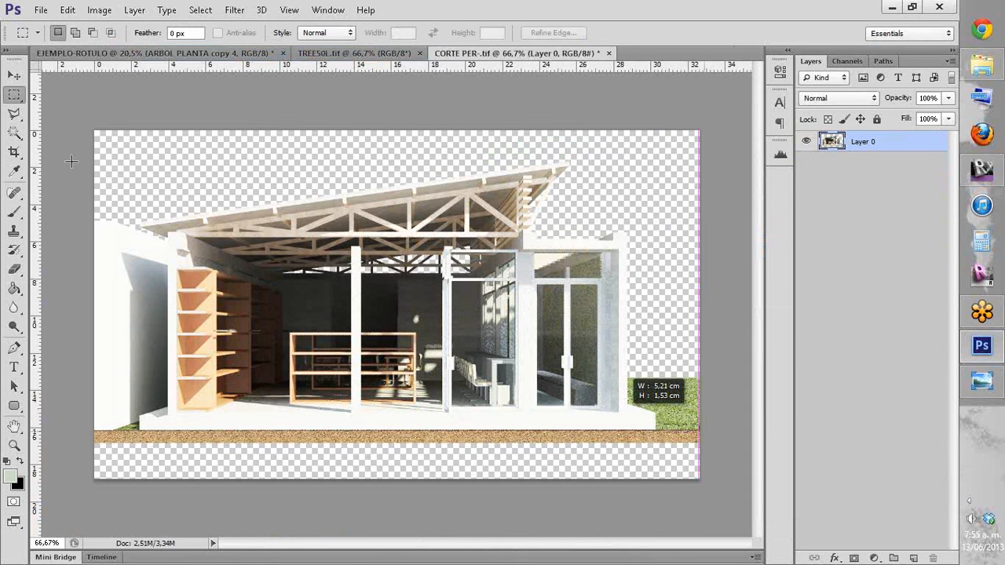
left_click_drag(71, 161, 115, 137)
key("ctrl+Tab")
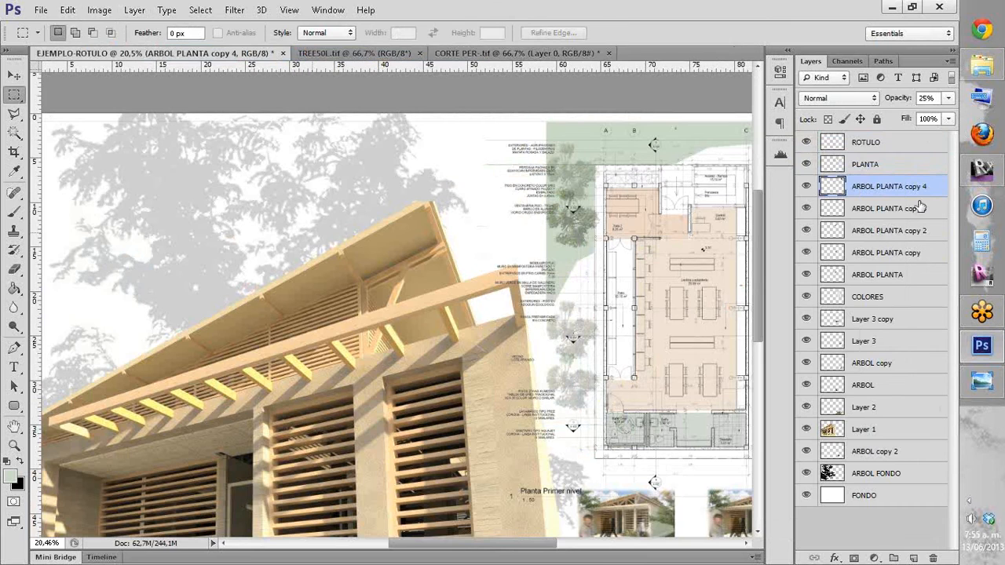
left_click(917, 146)
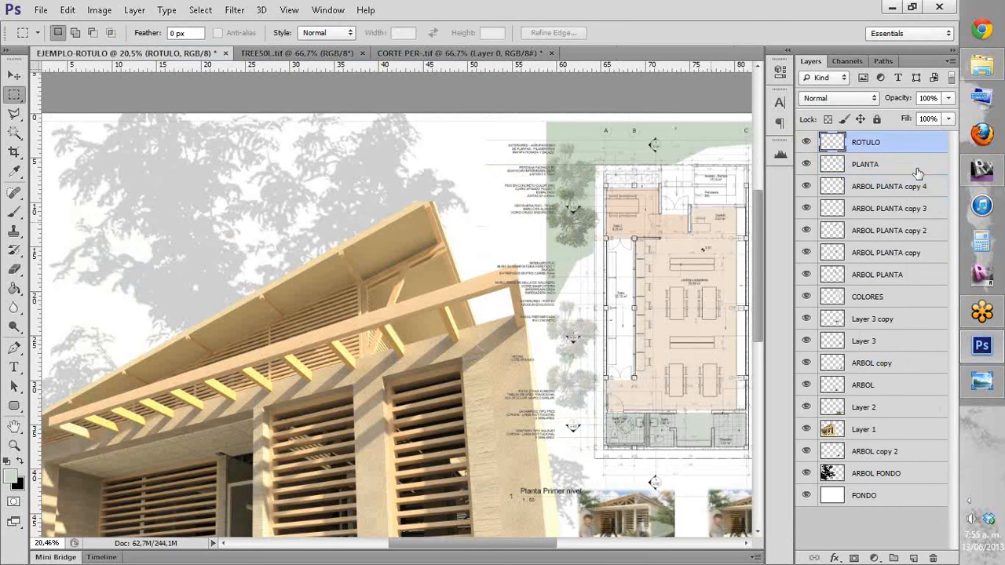
left_click(916, 167)
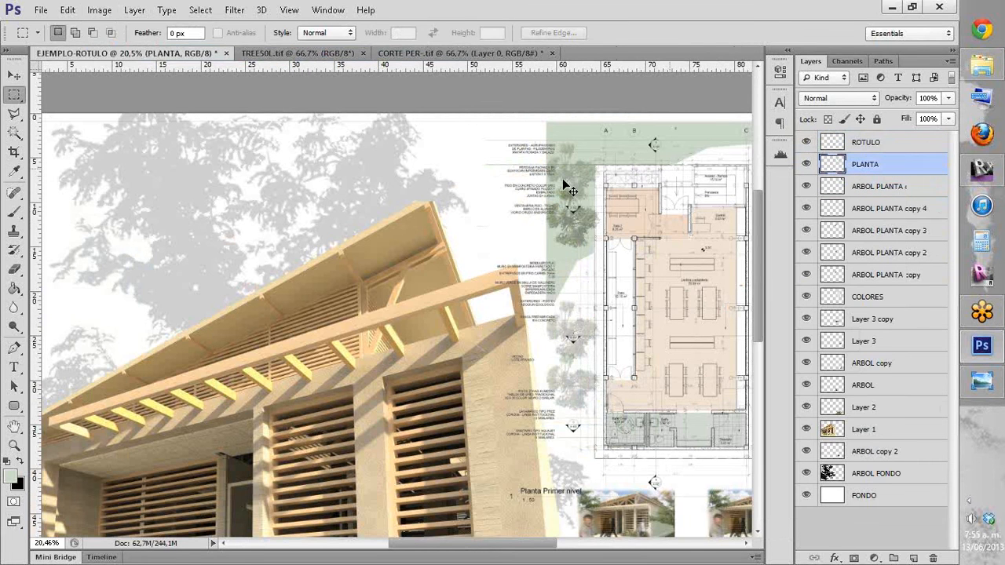
key("ctrl+v")
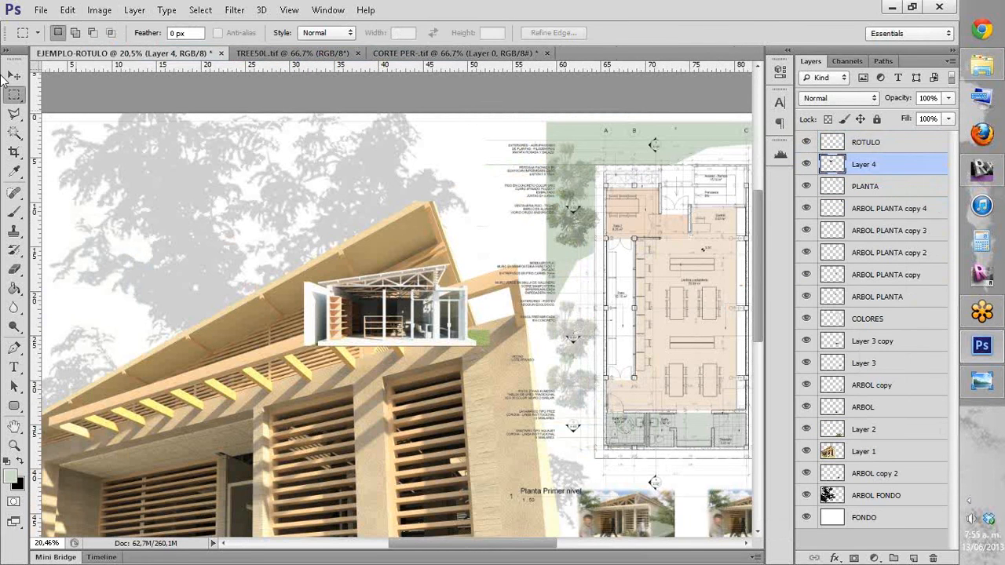
Step: Move the pasted section to the sheet's upper-left area, above the large rendering's roof, and scale it proportionally to about 126%
key("v")
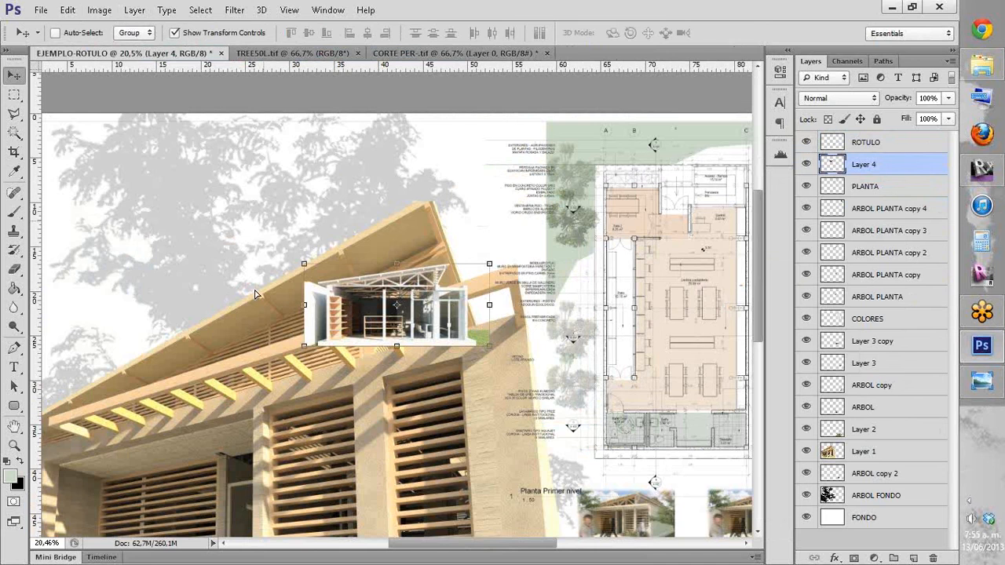
left_click_drag(255, 294, 426, 304)
left_click_drag(542, 353, 282, 303)
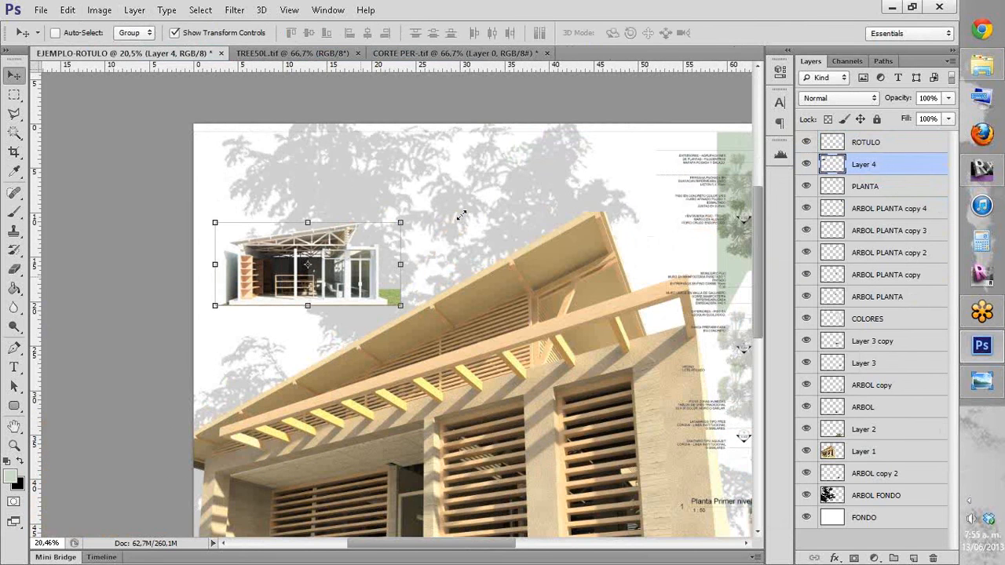
left_click_drag(401, 222, 462, 215)
left_click_drag(391, 240, 399, 200)
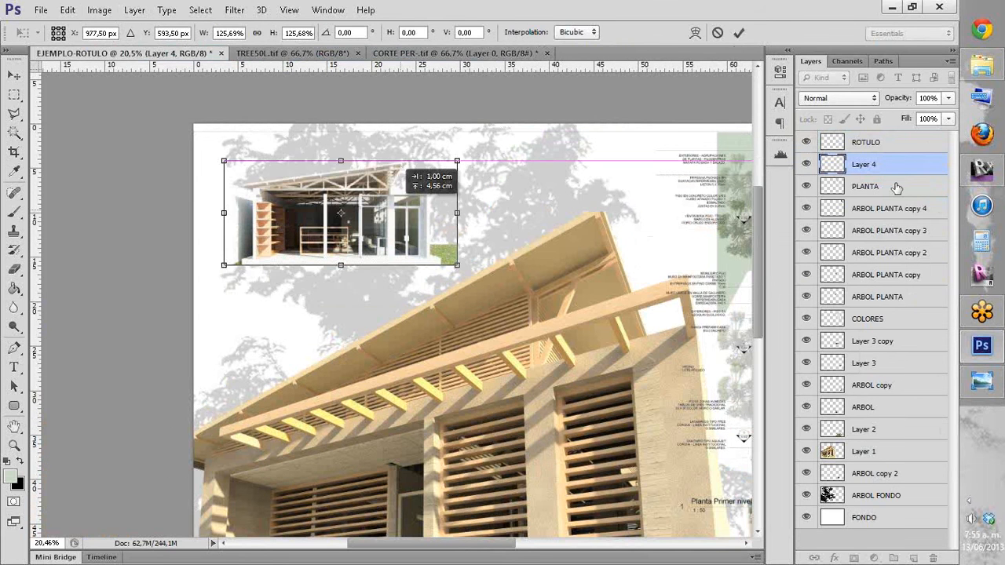
key("Return")
Step: Rename the pasted section's layer CORTE and add a new layer above it named CORTE COLORES
double_click(864, 164)
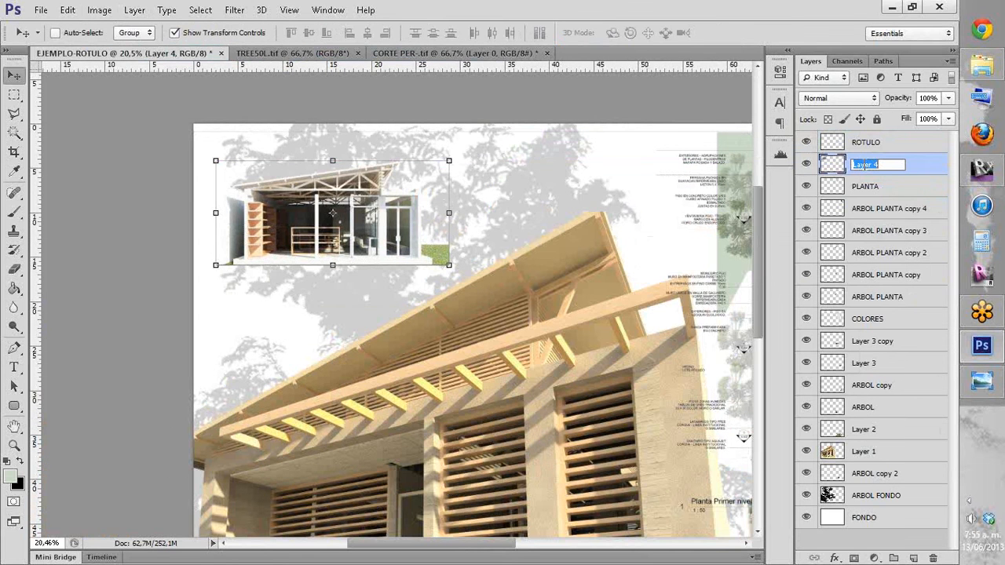
type("CORTE")
key("Return")
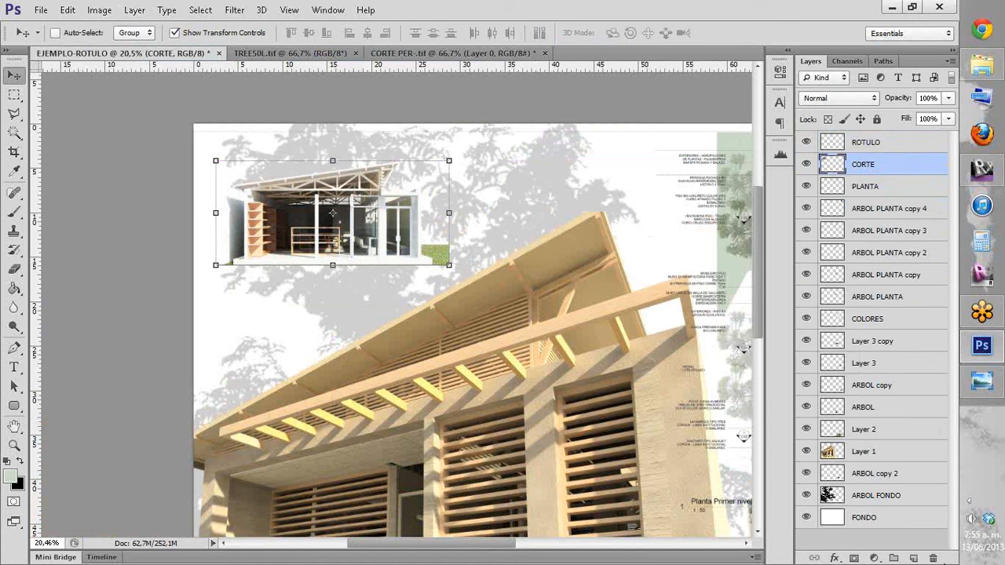
left_click(913, 558)
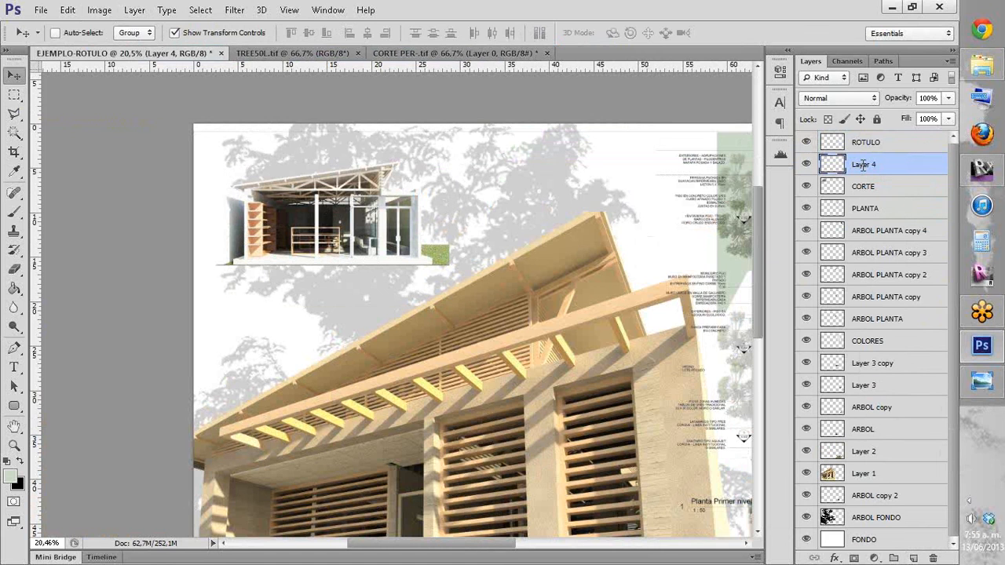
double_click(863, 165)
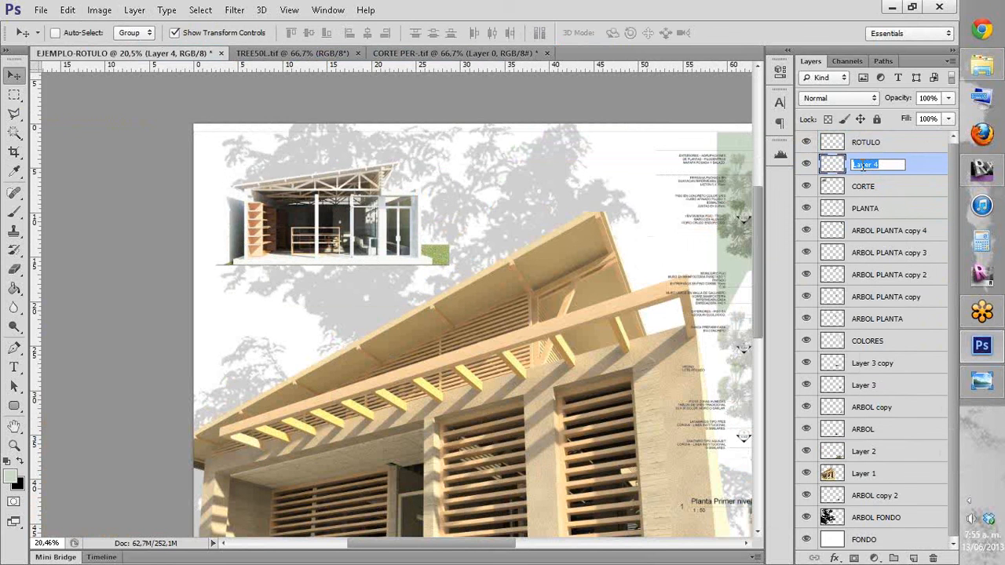
type("CORTE COLORES")
key("Return")
Step: Set the foreground colour to black for colouring the section's cut elements
scroll(272, 190, "up", 1)
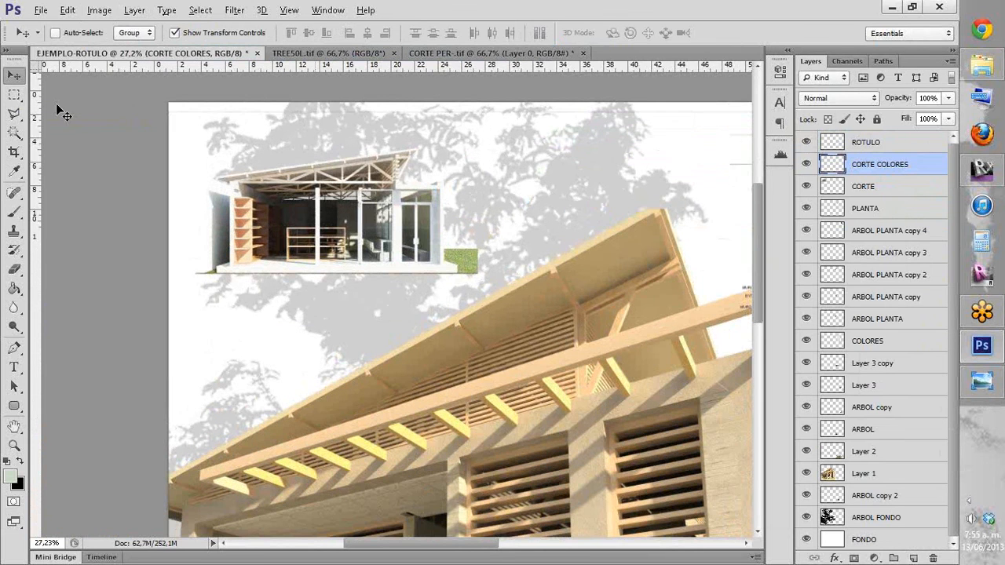
scroll(57, 105, "up", 1)
left_click(14, 95)
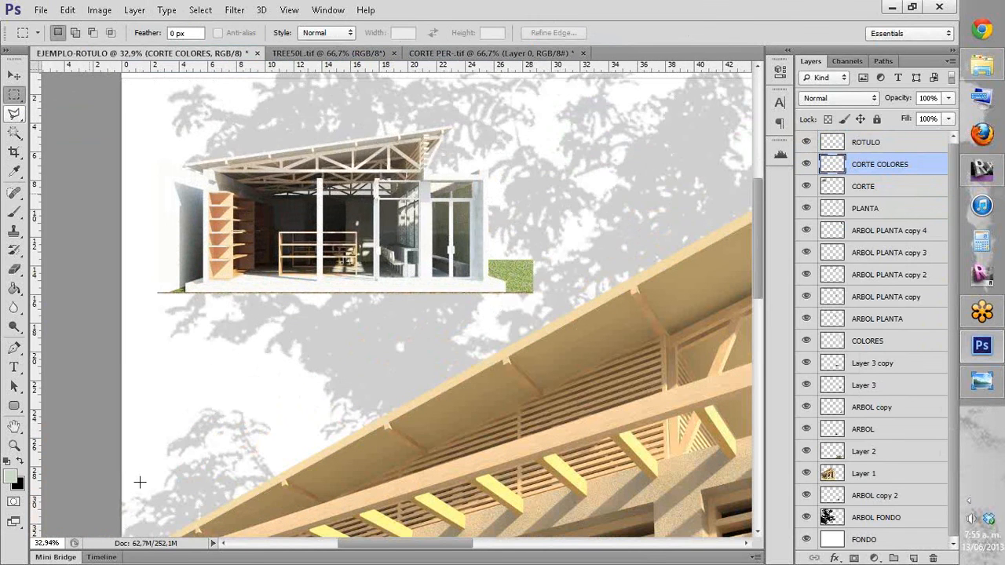
scroll(139, 482, "up", 2)
key("i")
left_click(11, 476)
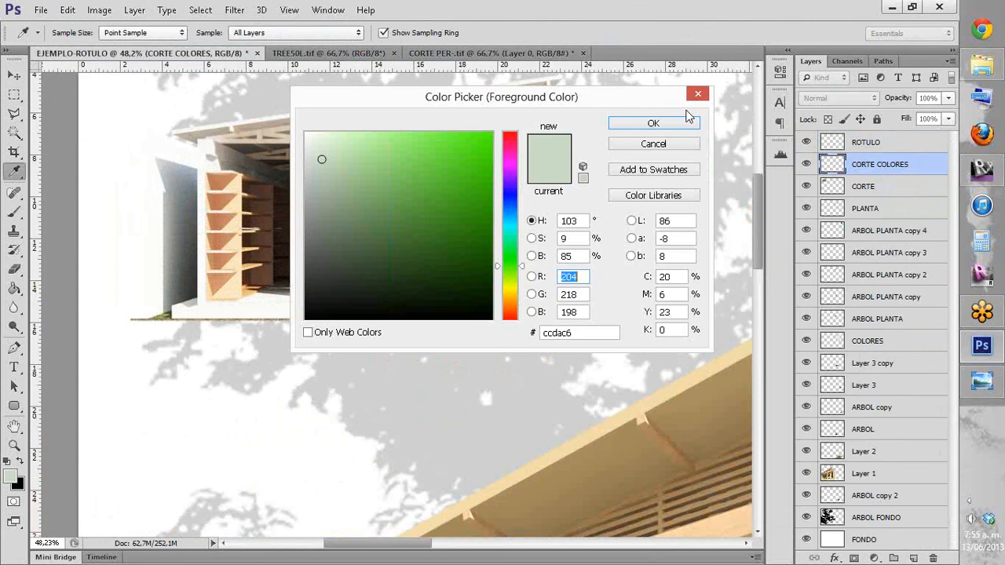
left_click(306, 318)
left_click(656, 123)
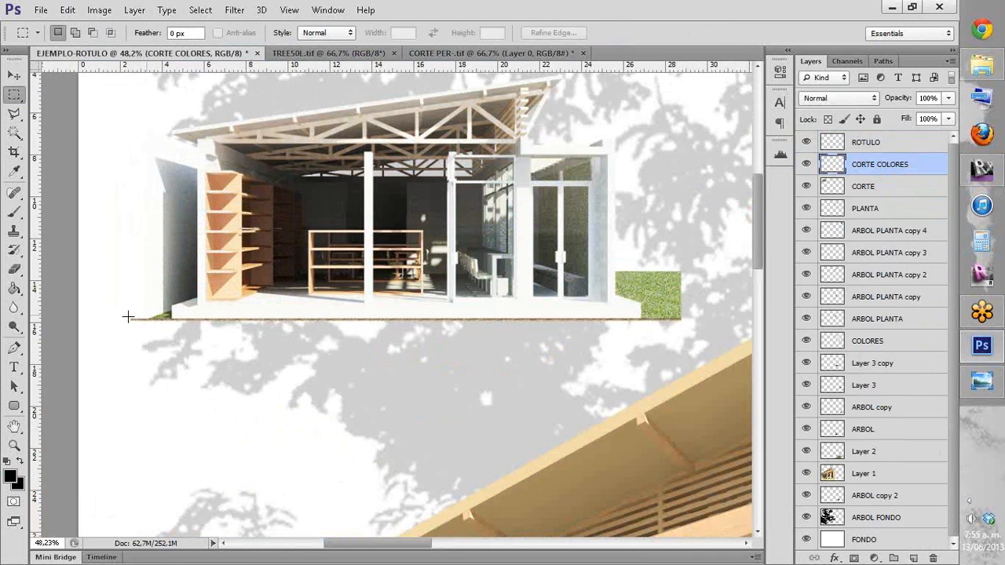
Step: Fill a thin rectangular ground strip along the full base of the section with black on the CORTE COLORES layer
left_click_drag(128, 317, 680, 320)
key("ctrl+d")
left_click_drag(118, 305, 137, 316)
key("g")
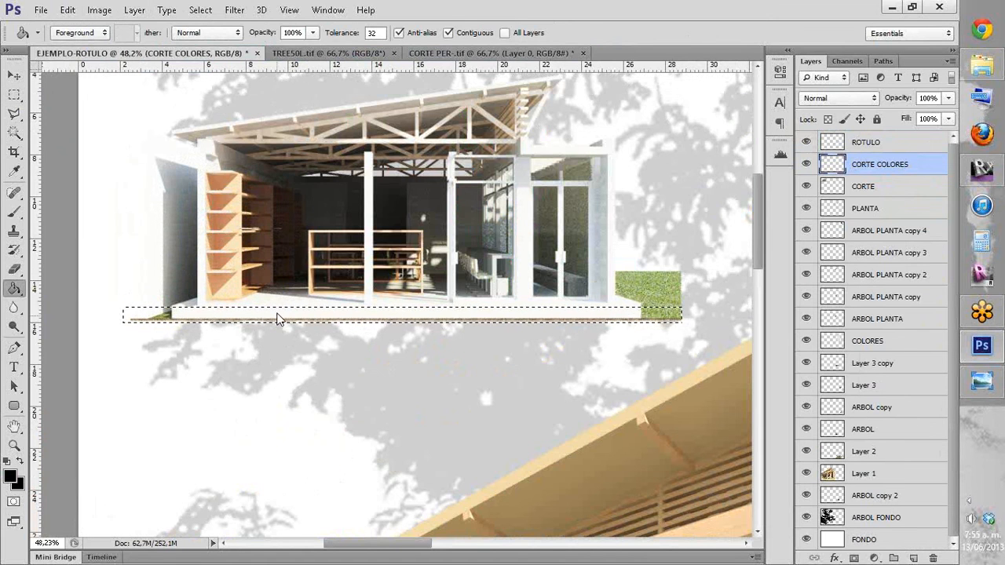
left_click(277, 318)
Step: Fill the section's left cut wall and the small beam at its top with black rectangles, reaching down to the ground strip
key("m")
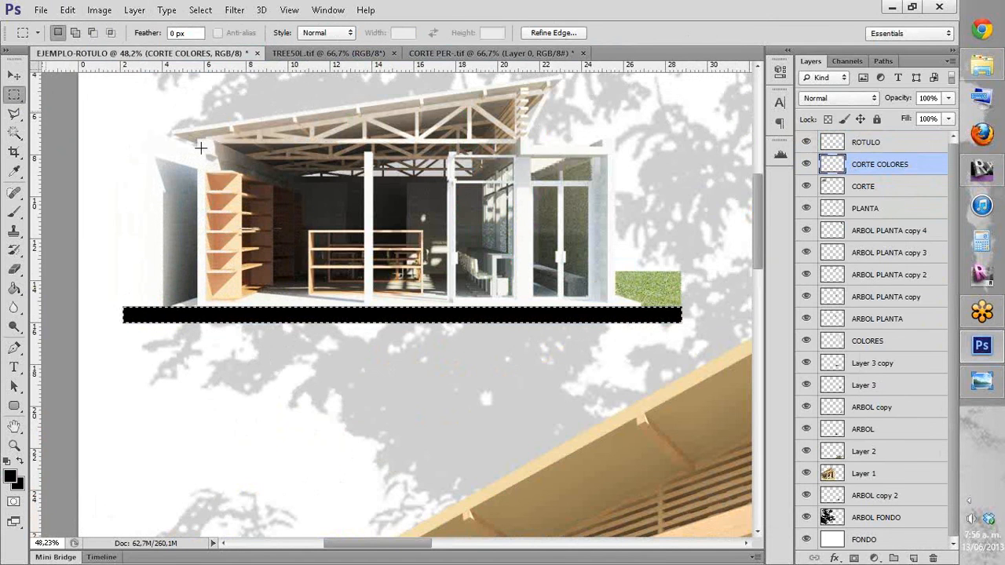
scroll(201, 148, "up", 2)
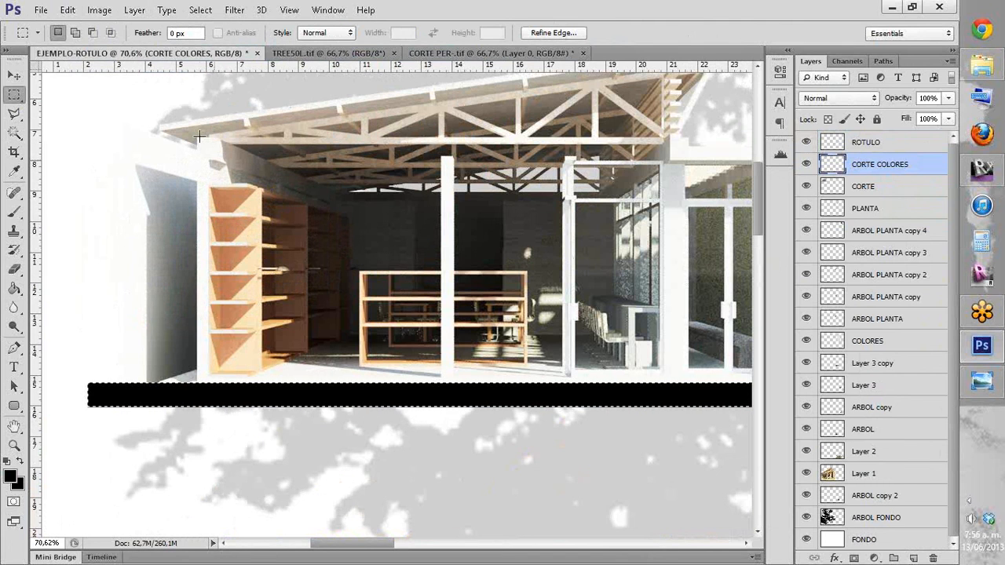
mouse_move(198, 136)
left_mouse_down()
mouse_move(215, 160)
mouse_move(203, 146)
mouse_move(207, 156)
left_mouse_up()
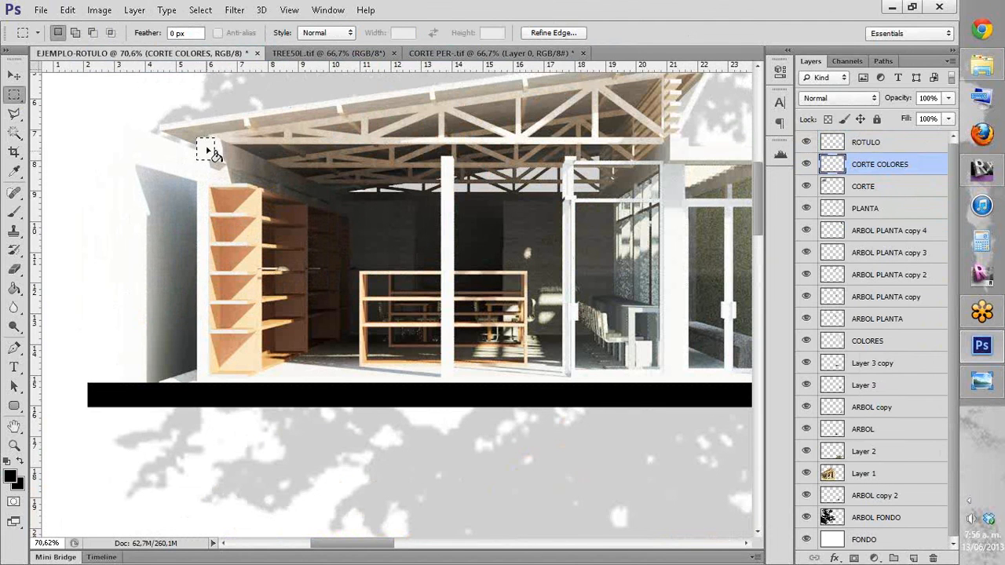
key("g")
key("alt+BackSpace")
key("m")
left_click_drag(196, 386, 208, 139)
key("g")
key("alt+BackSpace")
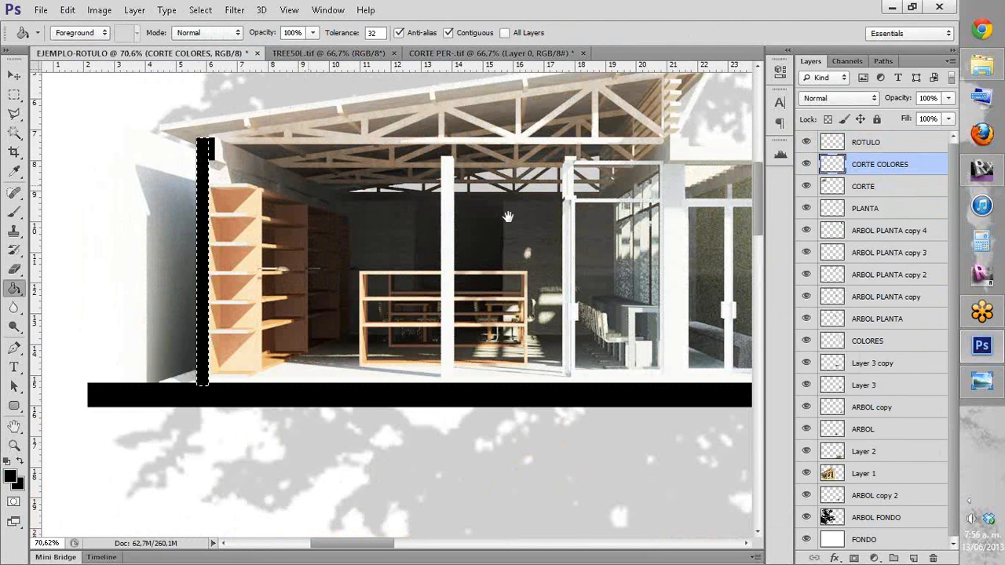
Step: Fill the two cut beam ends on either side of the flat roof at the section's right with black
left_click_drag(472, 255, 316, 303)
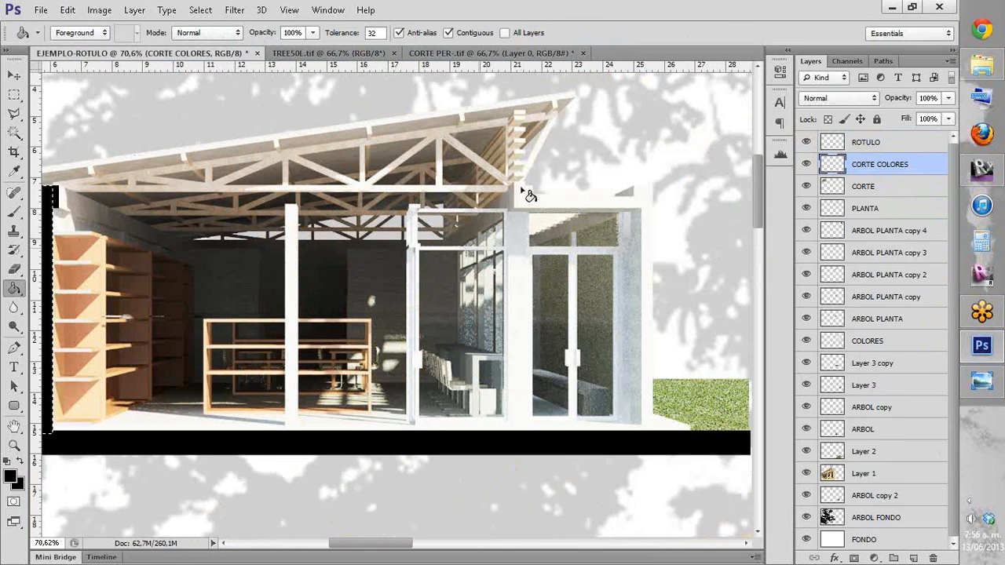
key("m")
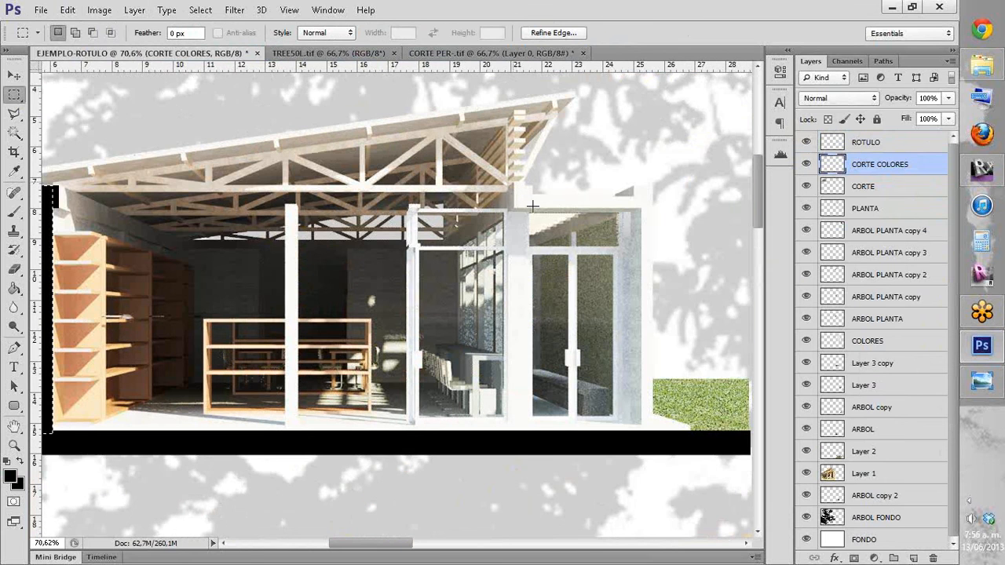
left_click(532, 206)
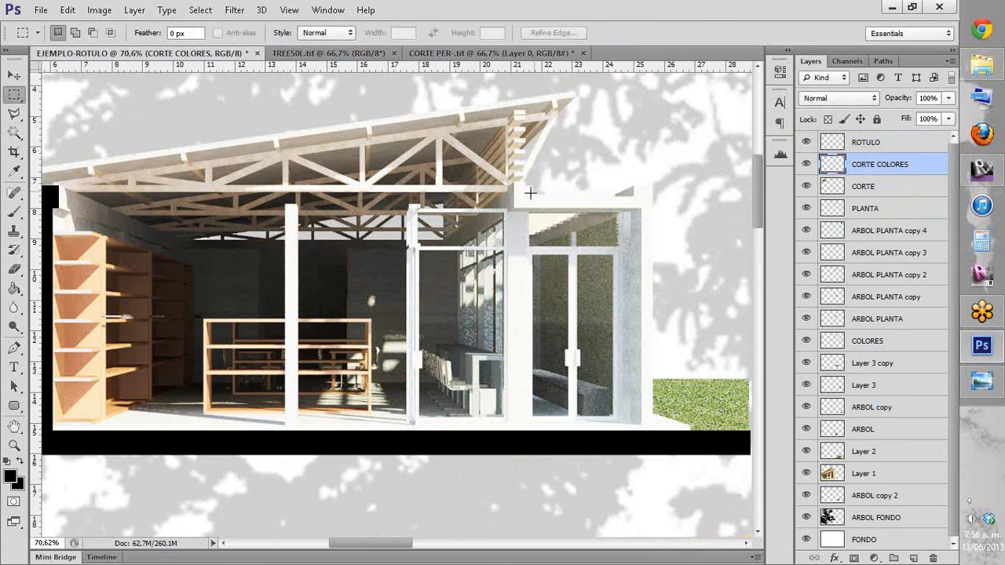
left_click_drag(515, 186, 532, 206)
key("alt+BackSpace")
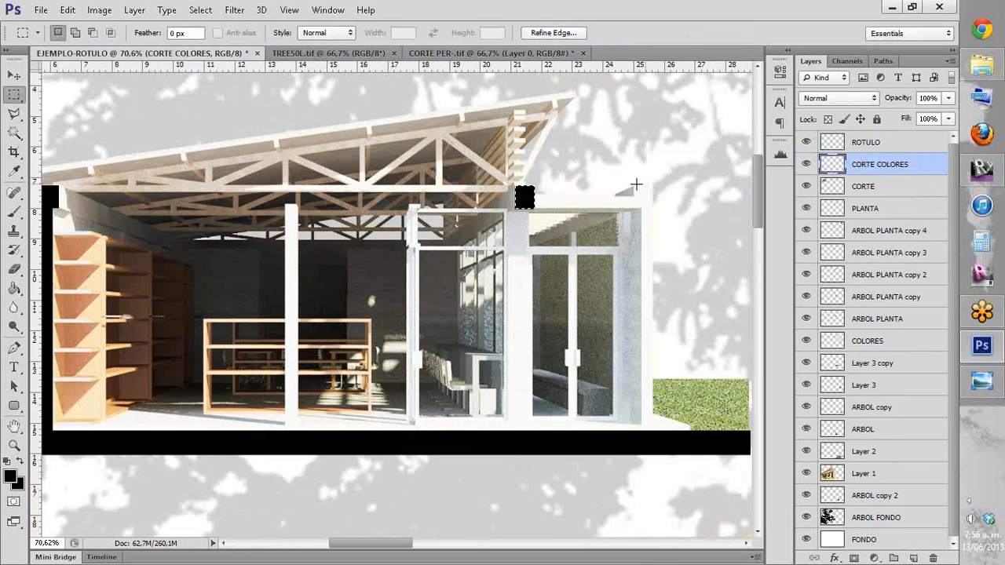
left_click_drag(651, 184, 631, 208)
key("g")
key("alt+BackSpace")
Step: Fill the flat roof slab connecting the two black beam ends with black
key("m")
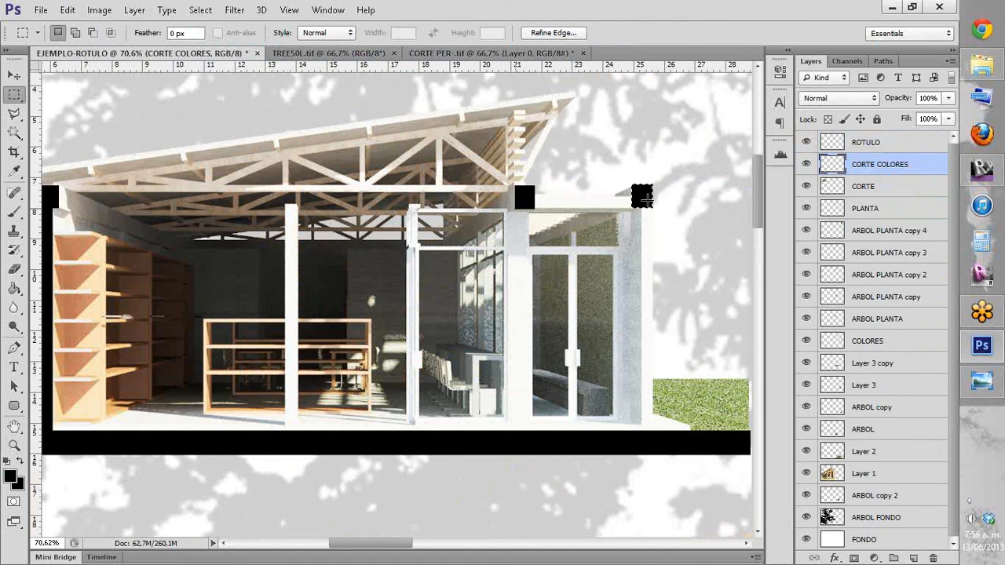
left_click_drag(516, 195, 652, 209)
key("g")
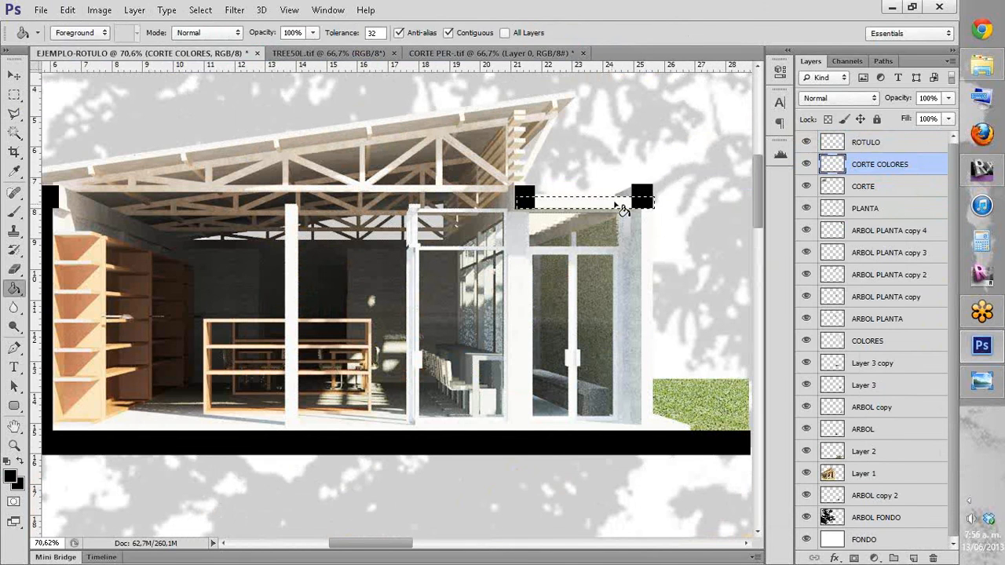
left_click(662, 199)
Step: Fill the section's right cut wall, about 0.37 cm wide and 8.06 cm high, with black from the flat roof to the ground strip
key("m")
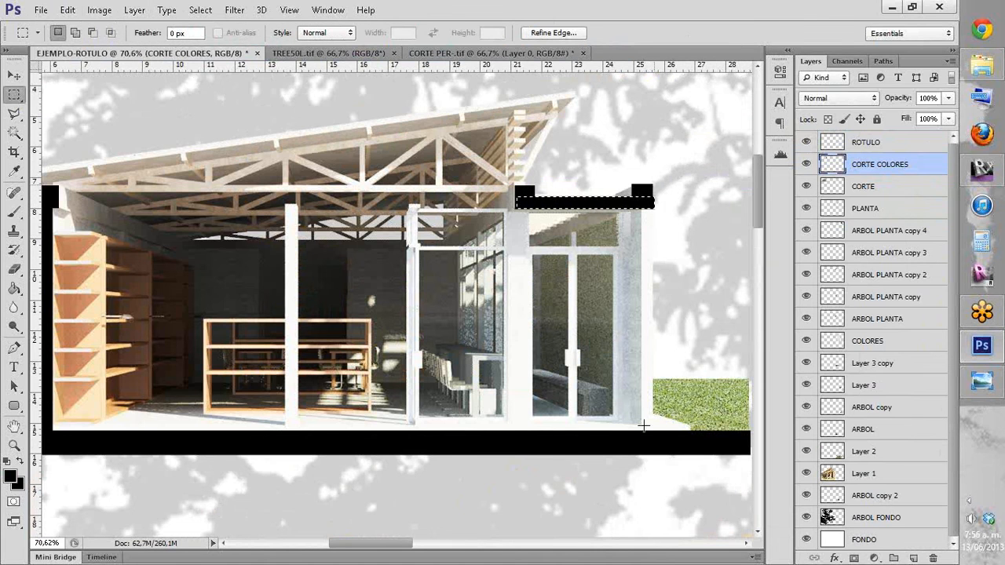
left_click_drag(654, 184, 643, 431)
key("g")
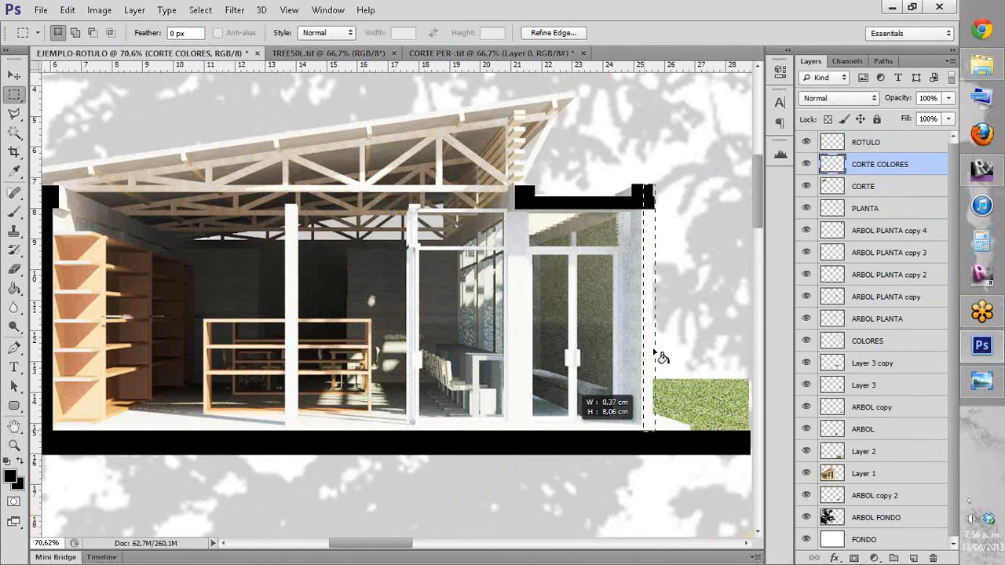
left_click(650, 358)
Step: Fill the thin sloping roof slab along the section's top edge with black, from its high end to its low end
key("m")
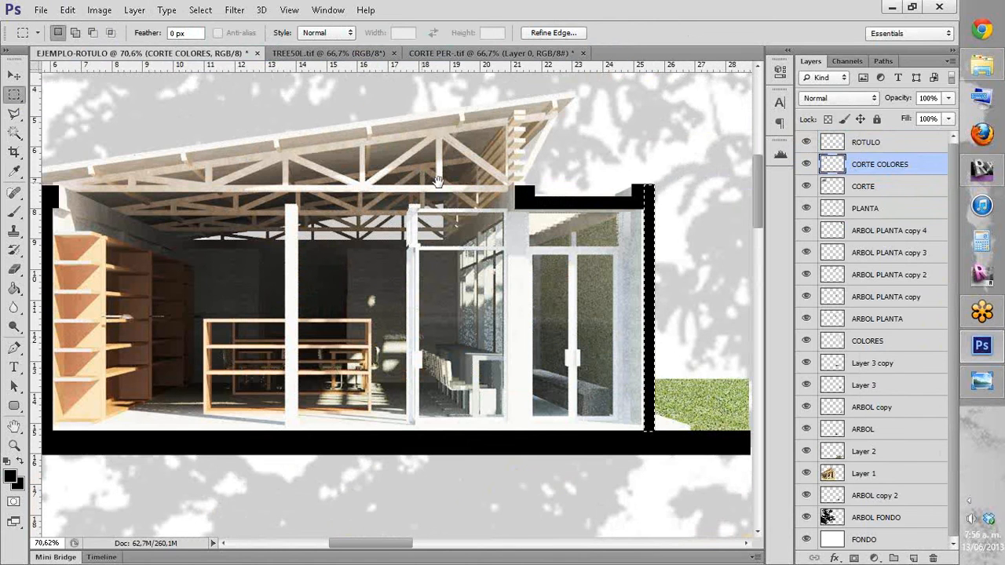
left_click_drag(356, 168, 373, 169)
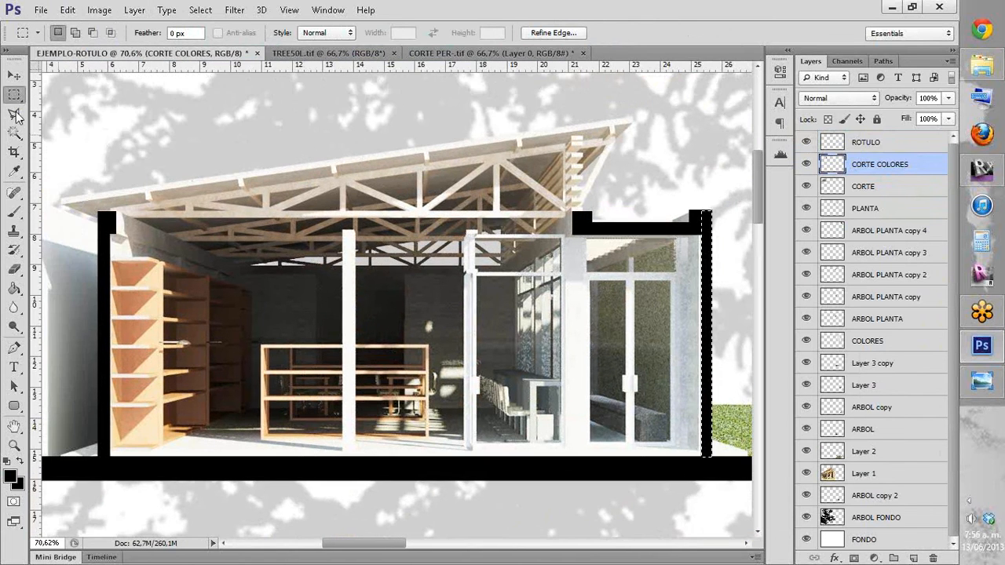
left_click(16, 115)
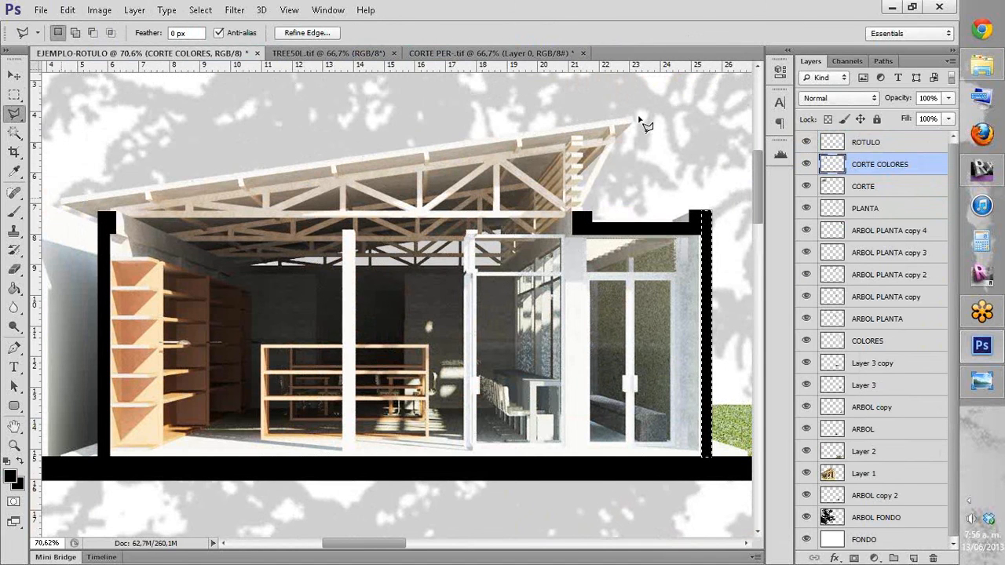
left_click(633, 119)
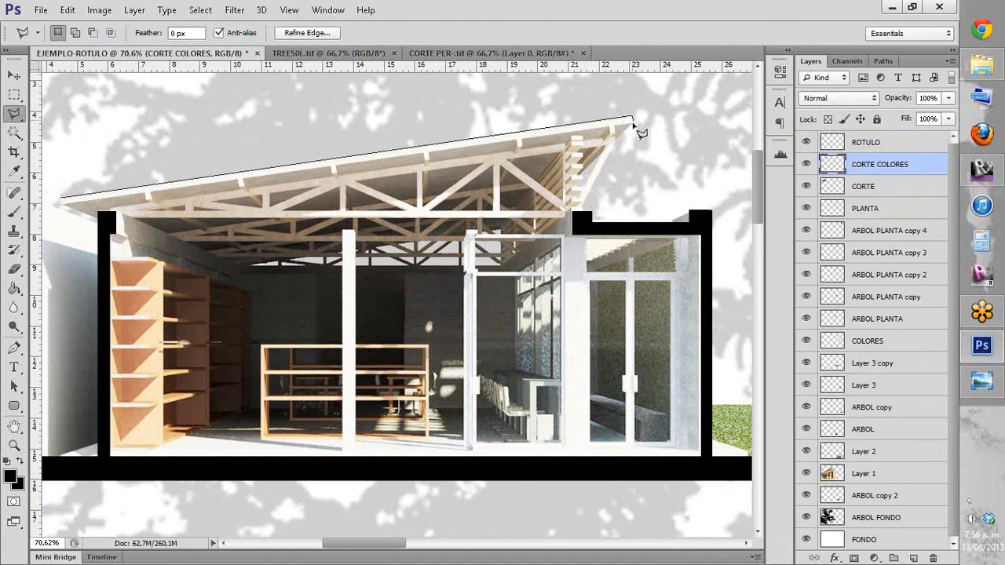
left_click(62, 205)
double_click(251, 170)
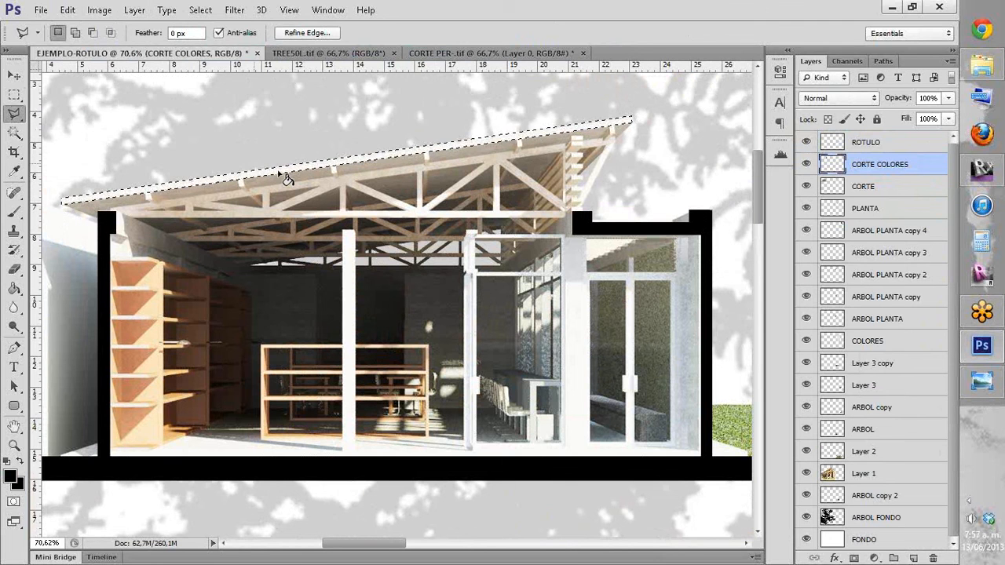
key("g")
left_click(279, 171)
left_click(14, 95)
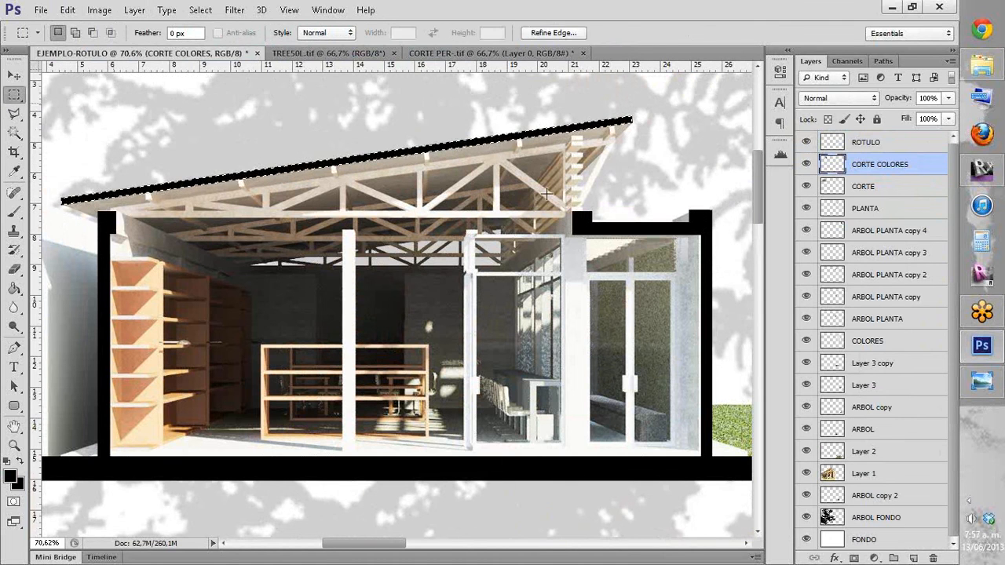
left_click(654, 303)
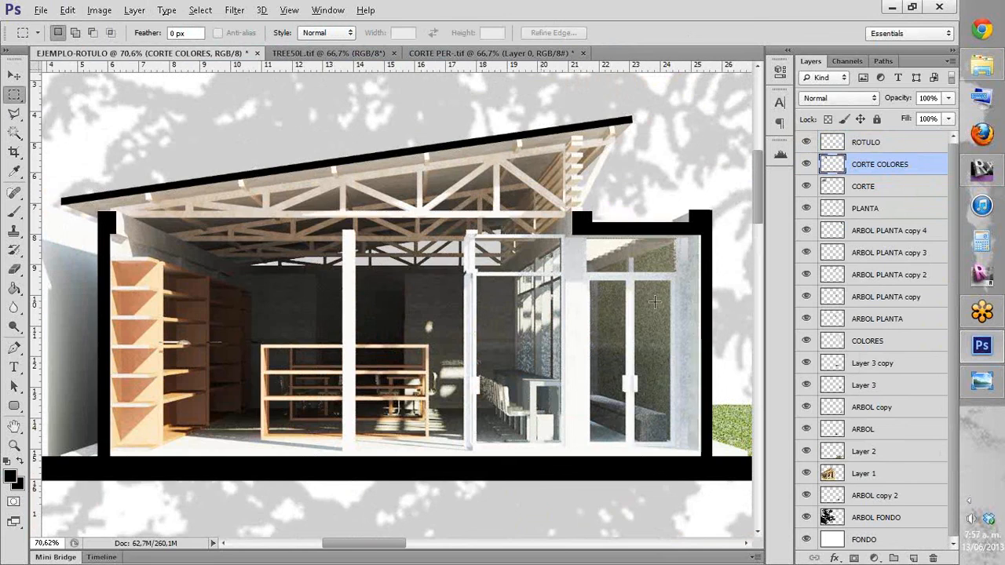
Step: Hide the CORTE layer to check the black cut elements on their own, show it again and clear the roof selection
scroll(554, 199, "down", 4)
left_click(807, 187)
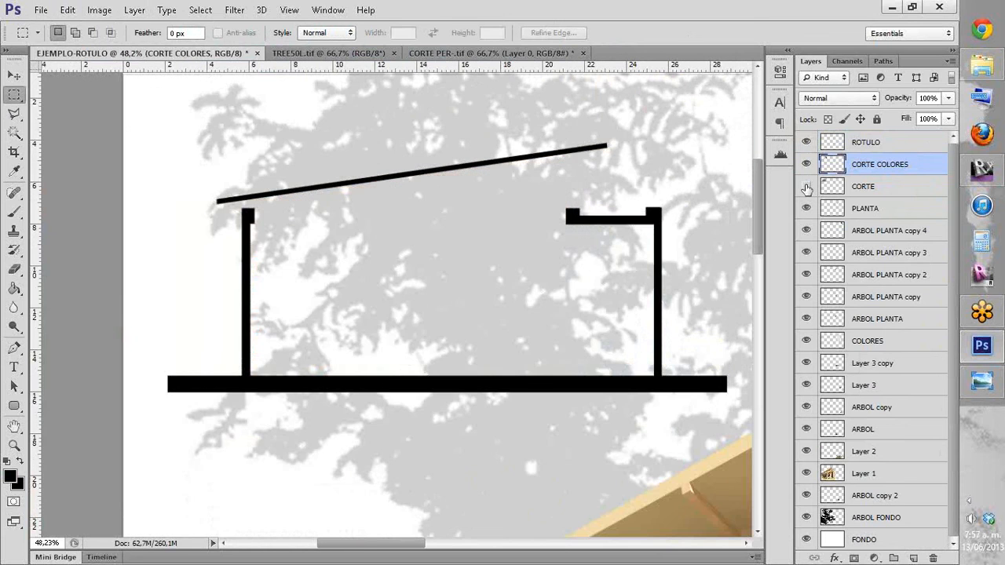
left_click(806, 188)
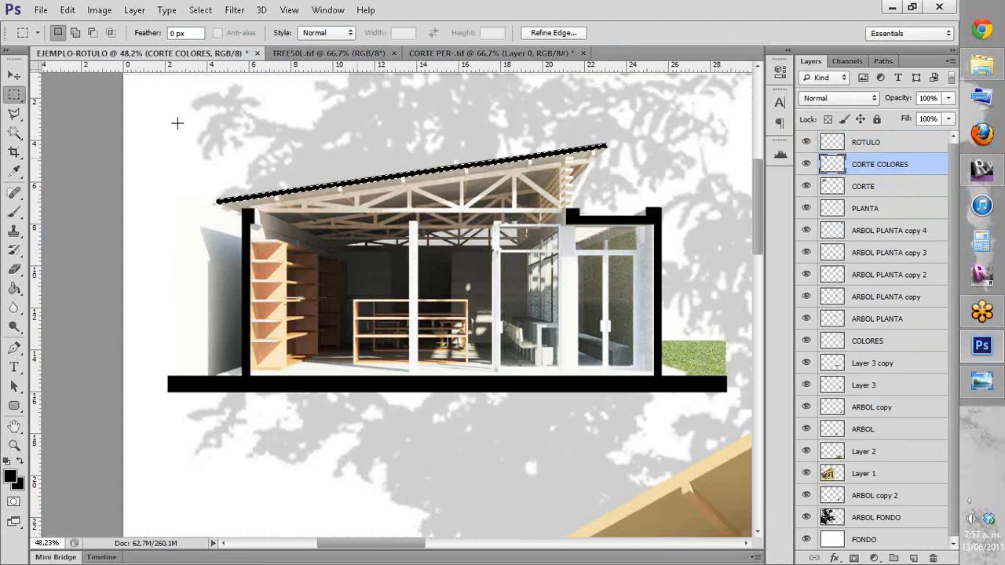
key("ctrl+d")
Step: Examine the finished black-cut section up close and against the whole presentation sheet
scroll(423, 272, "down", 1)
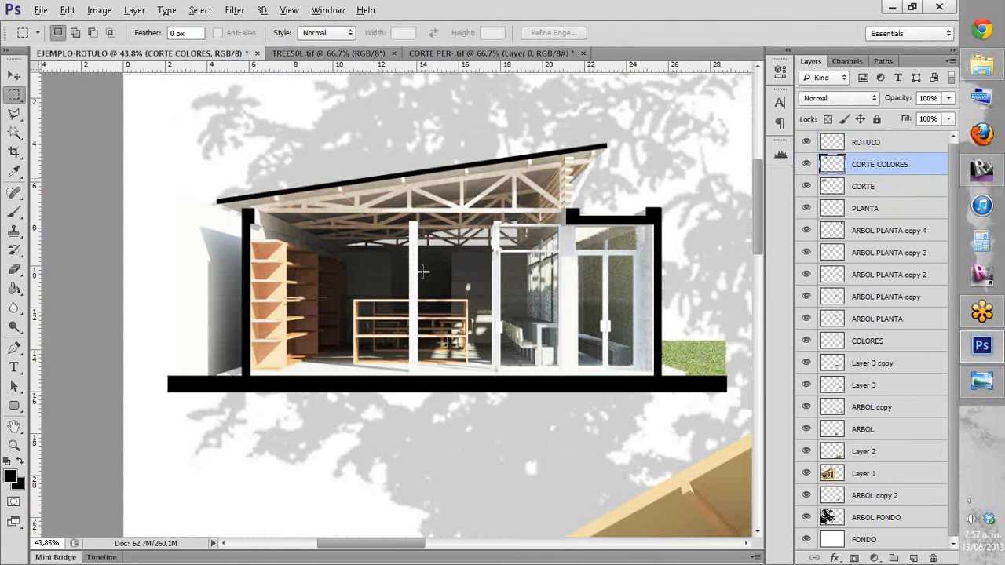
scroll(399, 252, "down", 1)
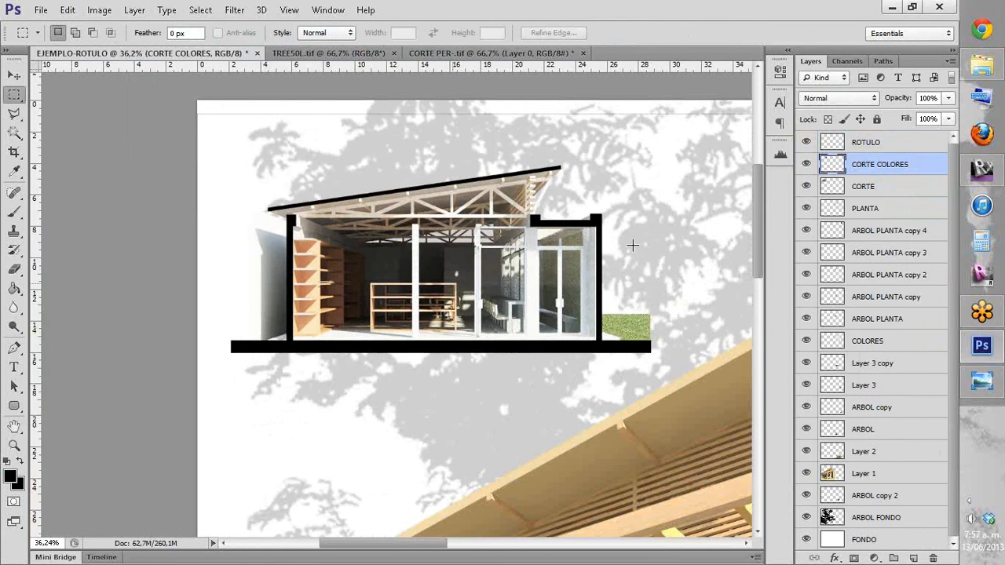
left_click_drag(306, 182, 155, 165)
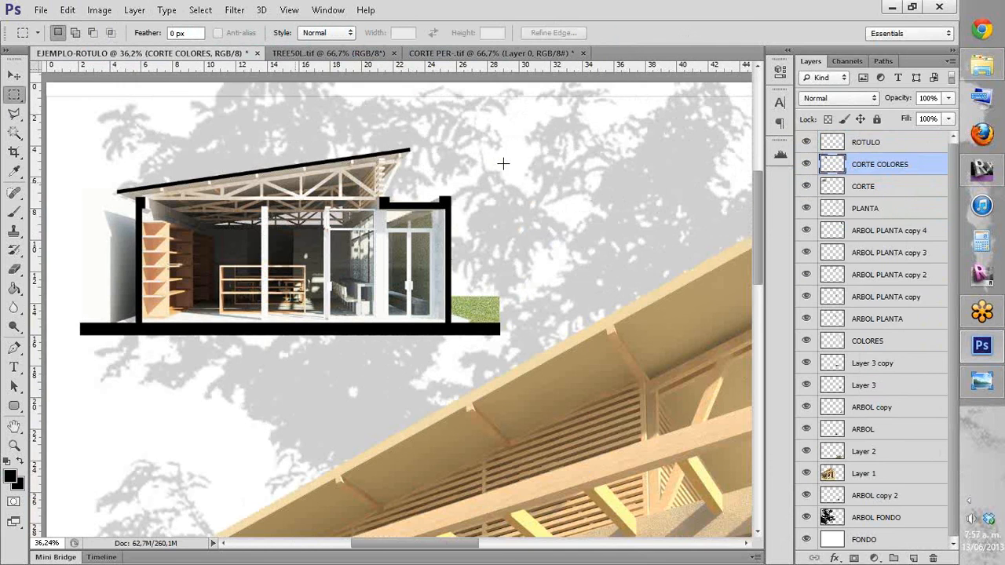
left_click_drag(291, 240, 264, 227)
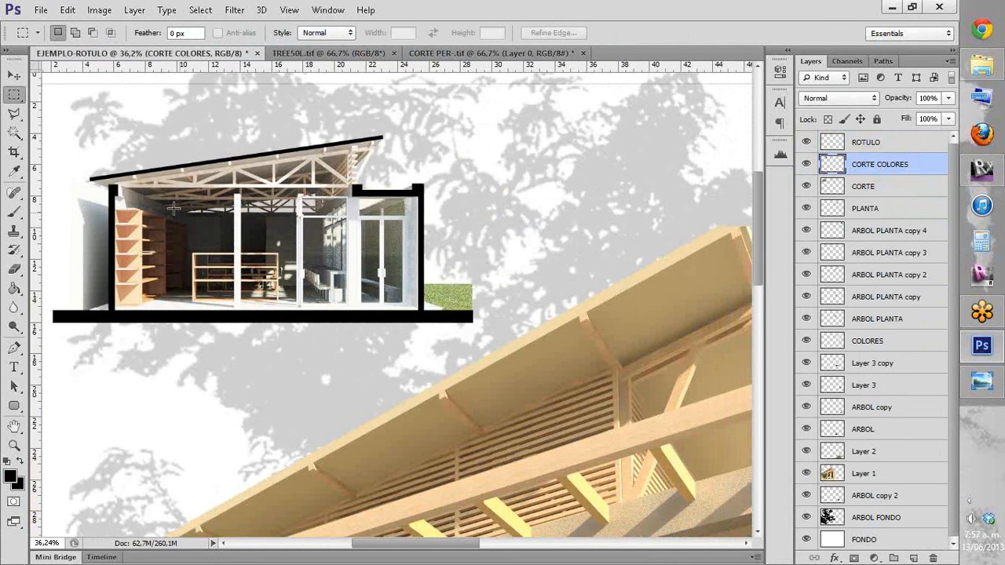
left_click_drag(264, 182, 251, 95)
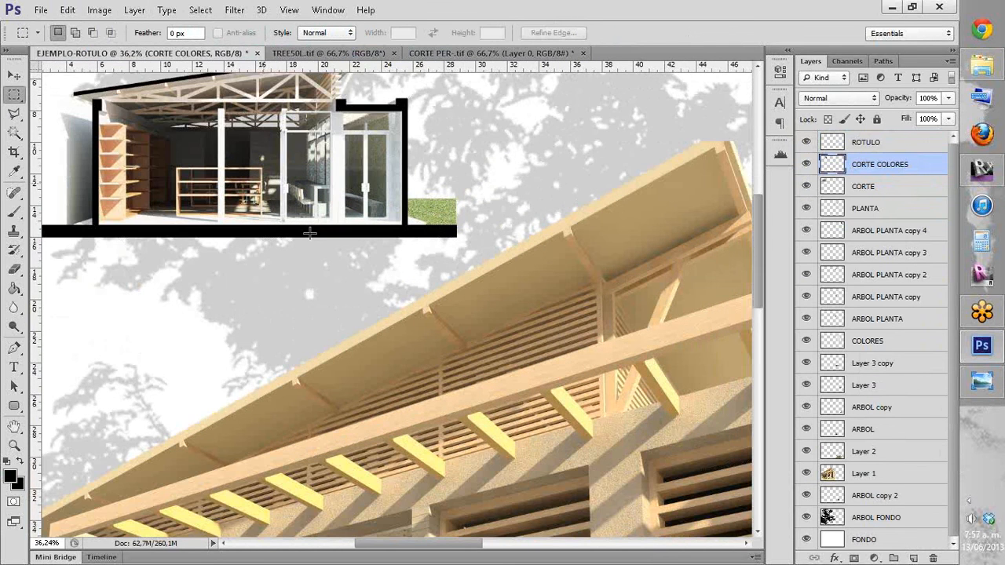
scroll(310, 233, "down", 2)
scroll(332, 234, "down", 2)
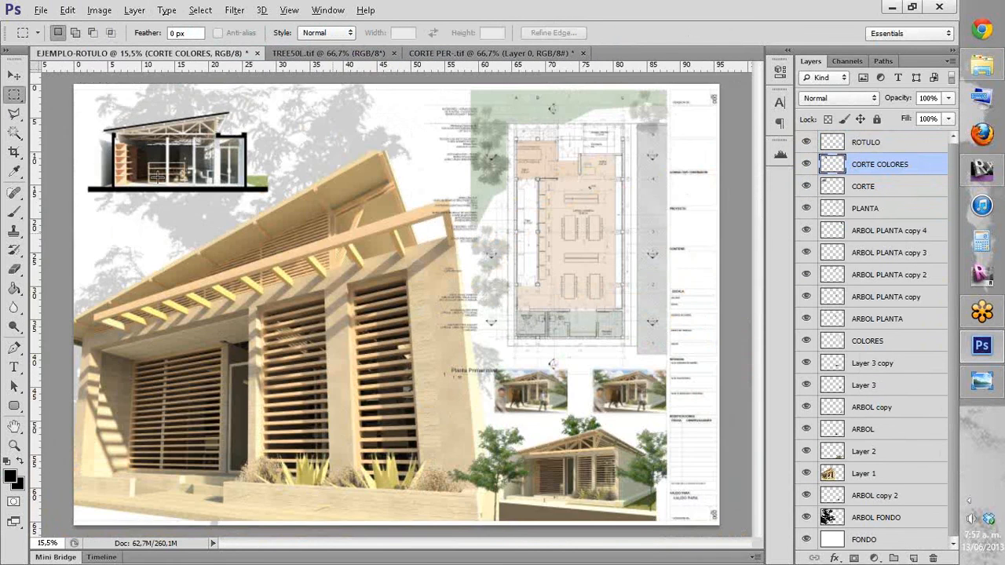
scroll(322, 185, "up", 1)
scroll(321, 185, "up", 2)
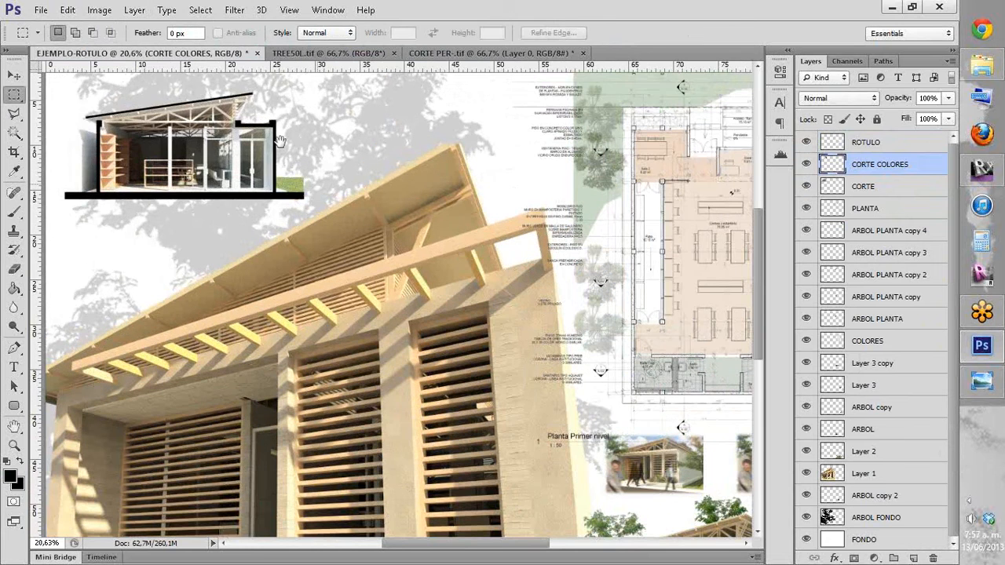
key("alt")
left_click_drag(352, 236, 424, 331)
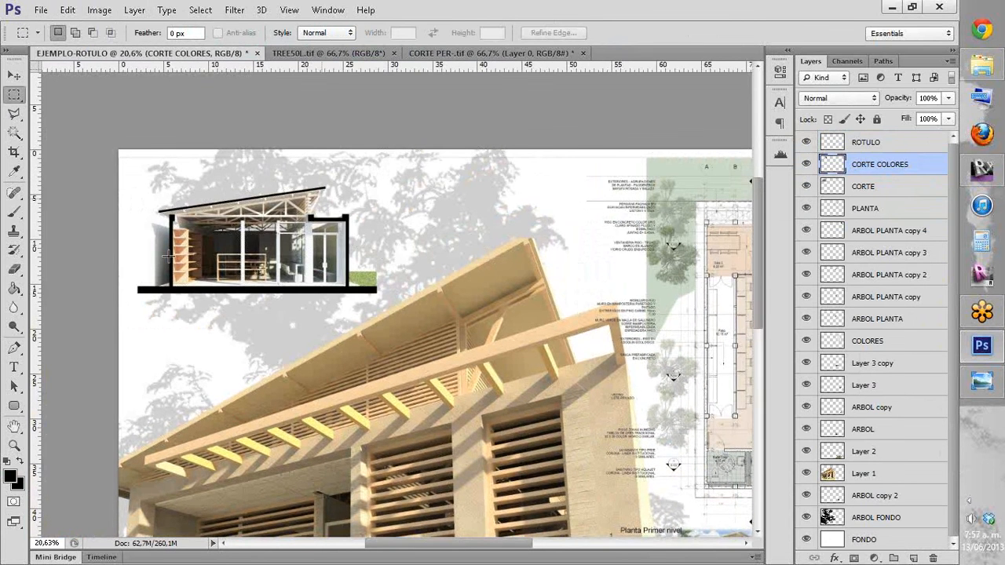
Step: Select the section's left interior area, about 7.69 by 7.20 cm, and create a RELLENO AREAS layer placed below CORTE COLORES
scroll(166, 255, "up", 2)
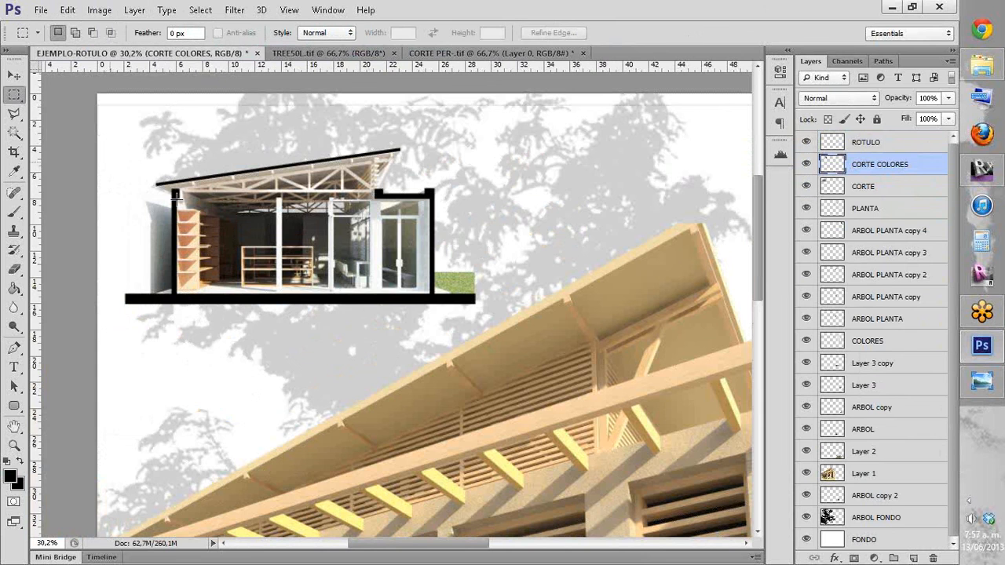
left_click_drag(317, 290, 277, 292)
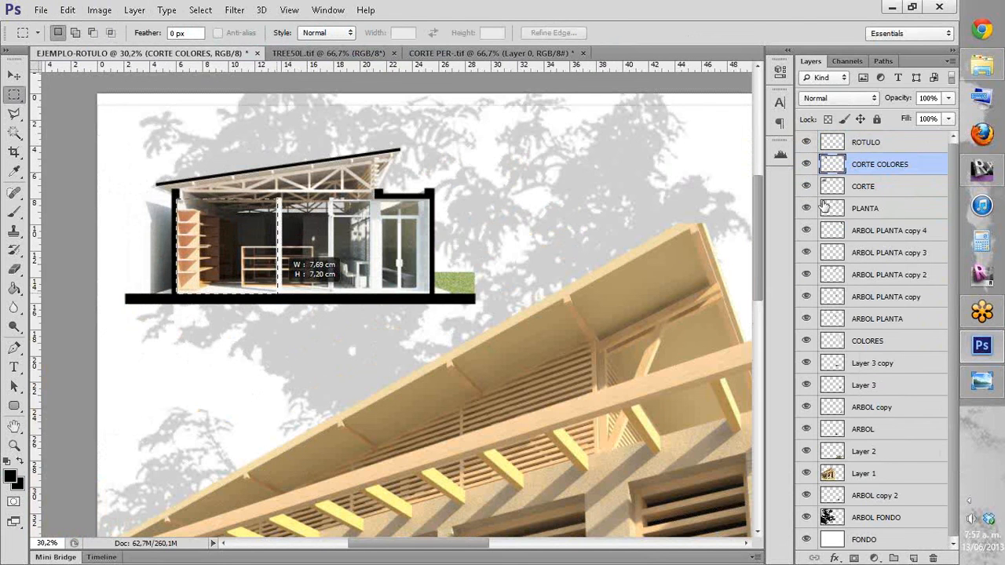
left_click(915, 559)
double_click(860, 165)
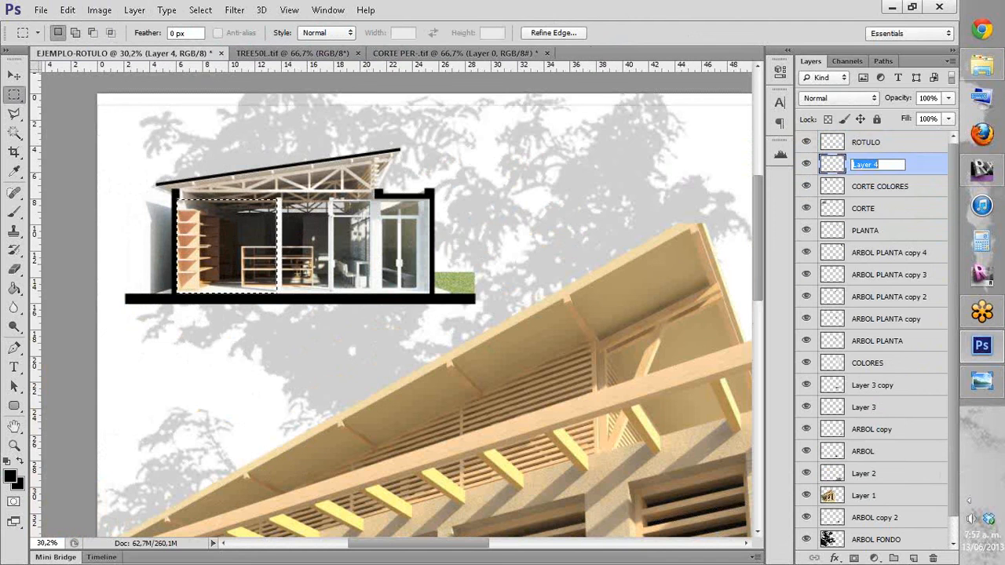
type("RELLENO AREAS")
left_click(835, 182)
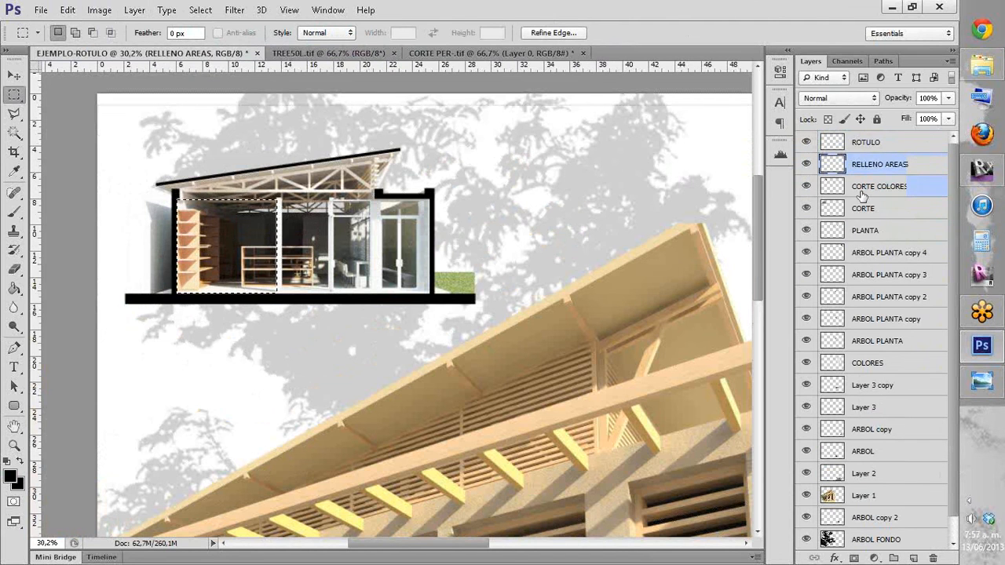
left_click_drag(861, 197, 861, 198)
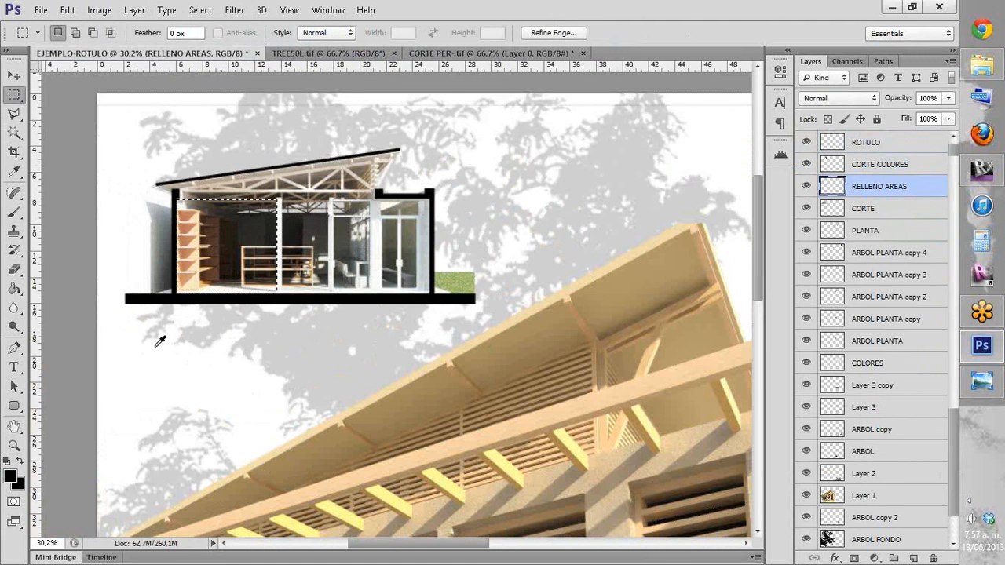
Step: Set the foreground colour to dark green 247505 and fill the selected left interior area with it
left_click(485, 234)
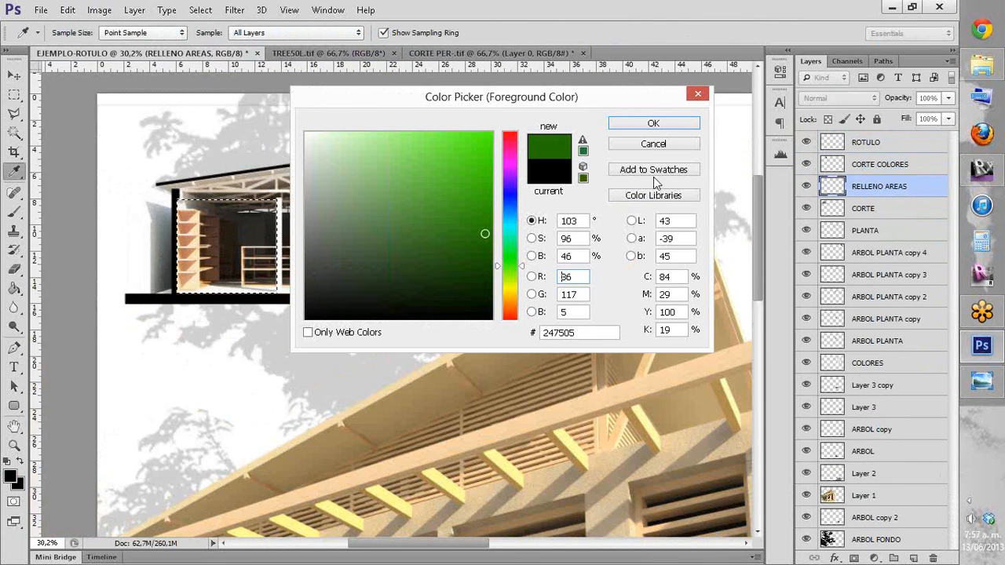
key("Return")
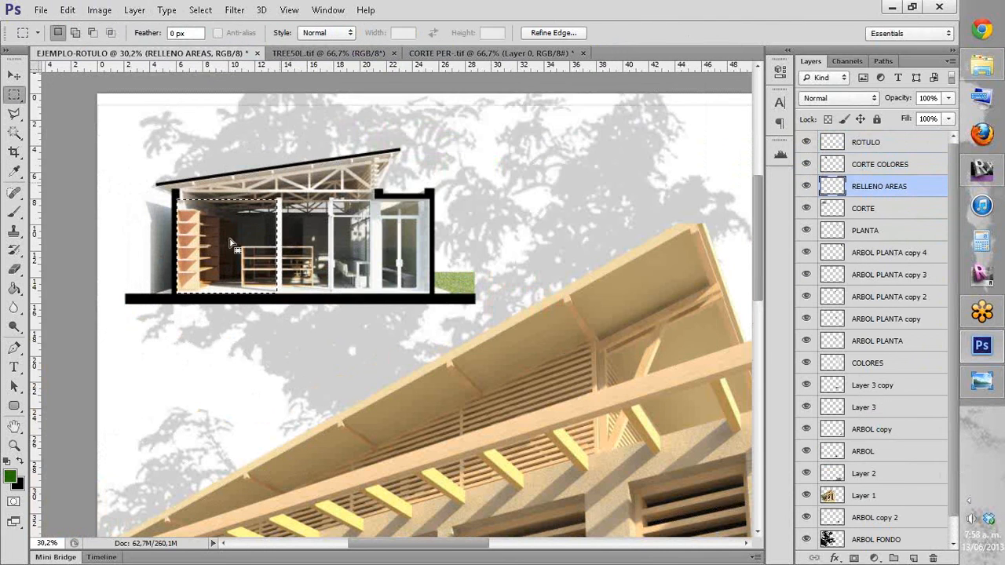
left_click(235, 227)
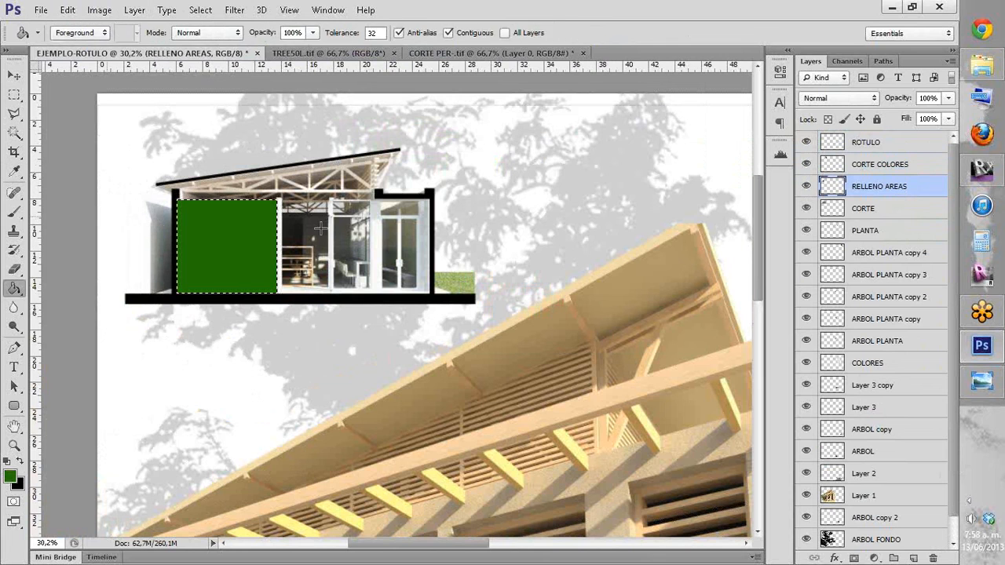
Step: Fill the remaining interior area up to the right cut wall, about 11.63 by 7.25 cm, with dark blue 050f75
key("m")
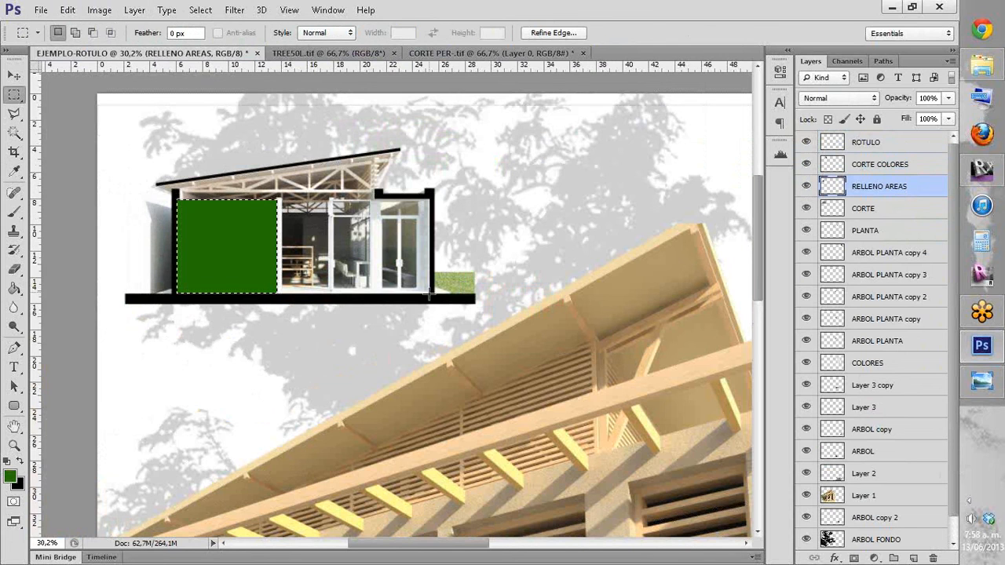
left_click_drag(430, 295, 277, 199)
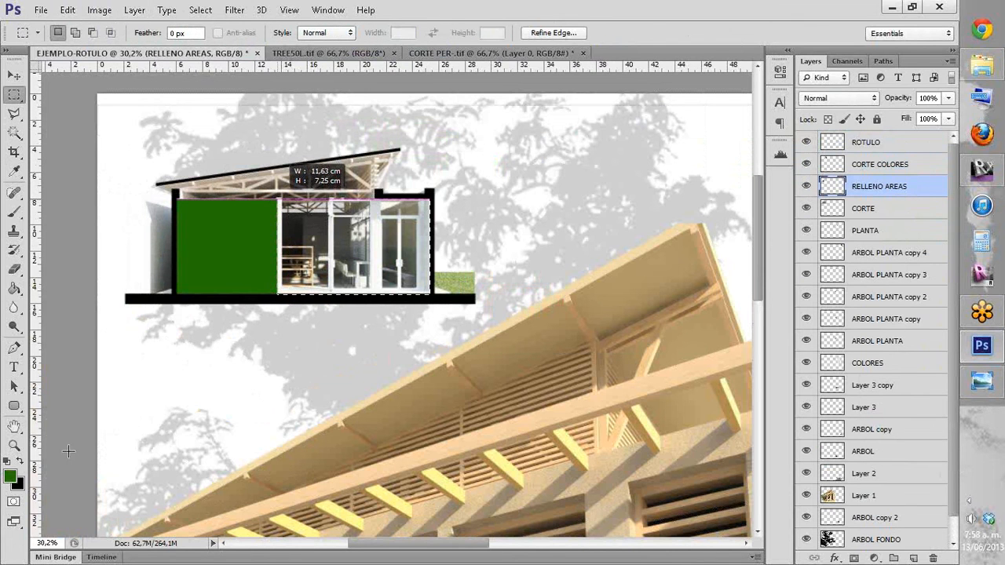
left_click(10, 476)
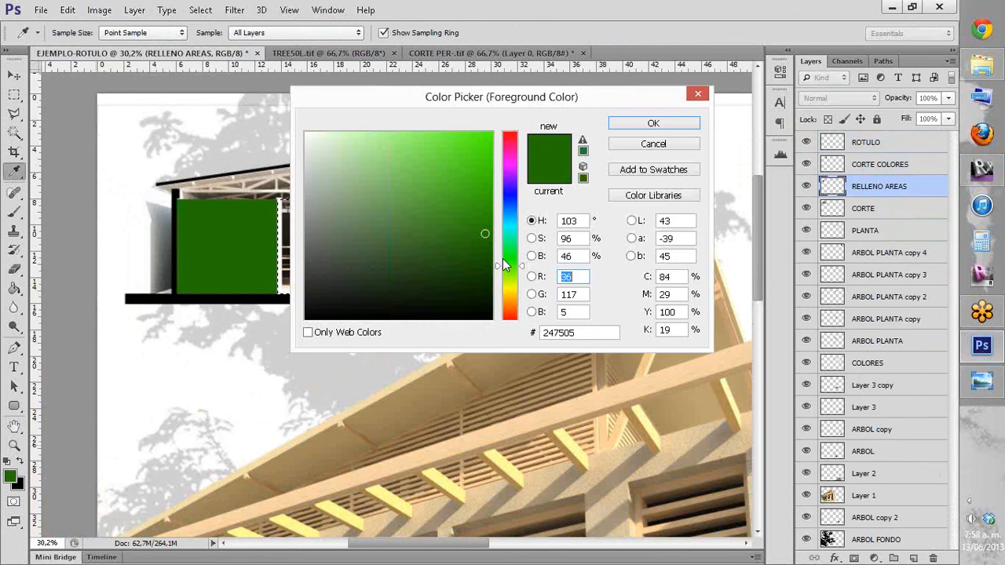
left_click(513, 198)
left_click(683, 124)
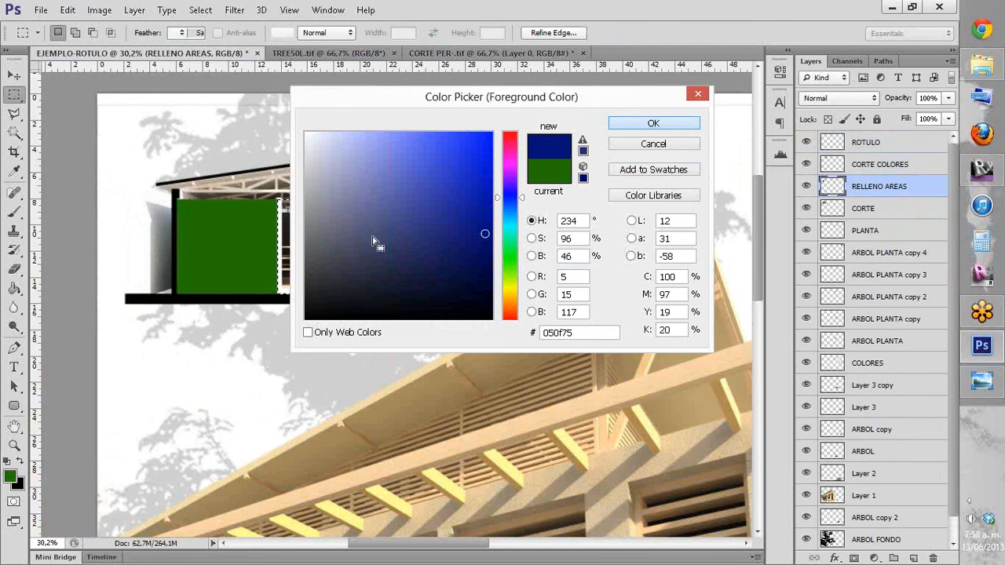
key("g")
left_click(380, 245)
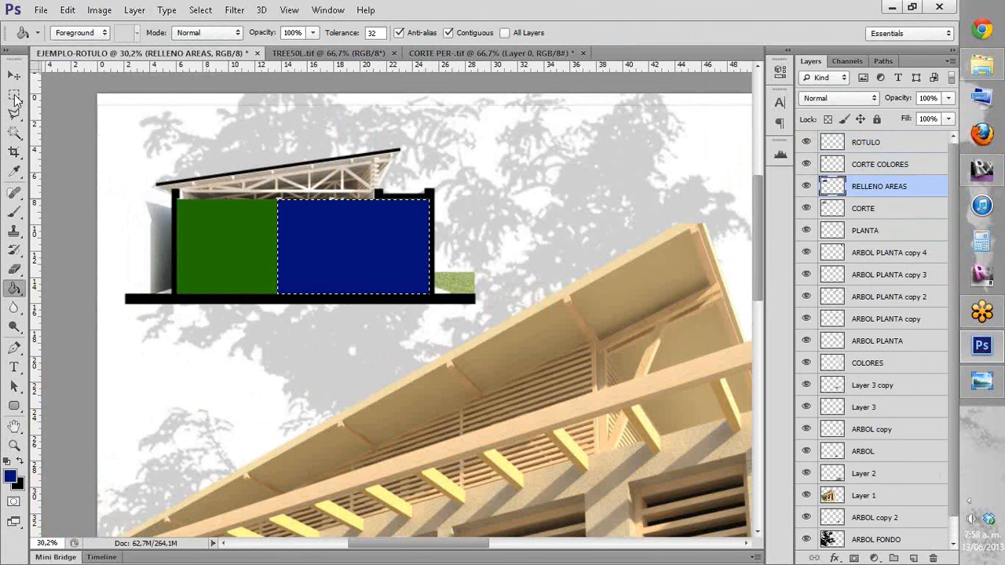
left_click(14, 98)
left_click(325, 184)
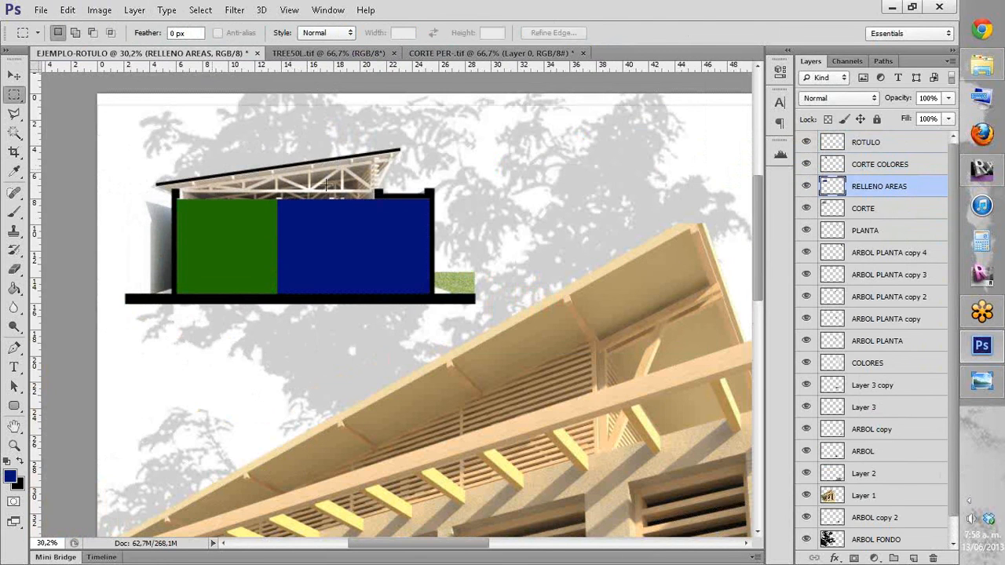
Step: Look over the two filled areas and the blending modes available for the RELLENO AREAS layer
scroll(325, 185, "up", 3)
mouse_move(407, 155)
left_mouse_down()
mouse_move(367, 152)
mouse_move(449, 161)
left_mouse_up()
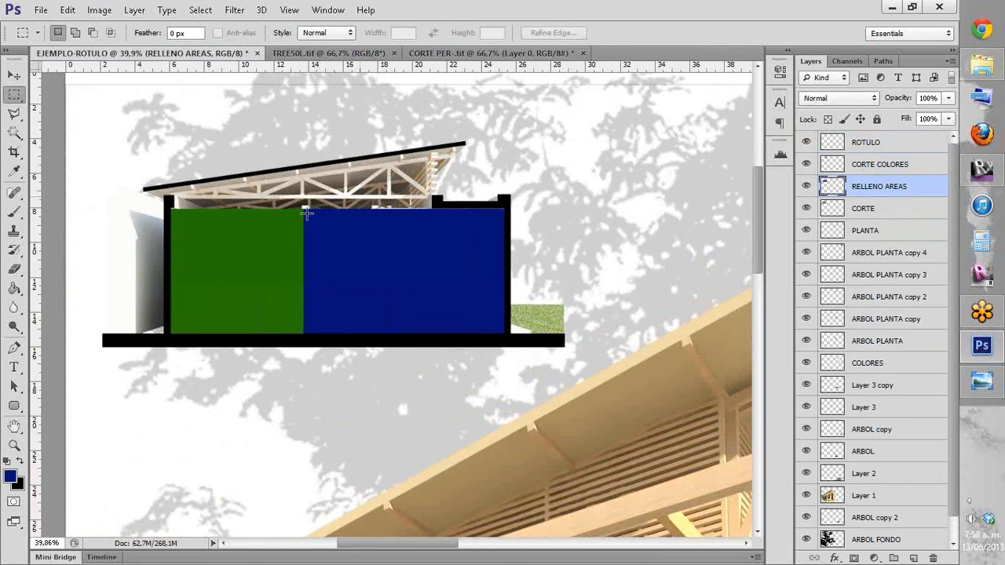
scroll(303, 219, "up", 3)
key("alt")
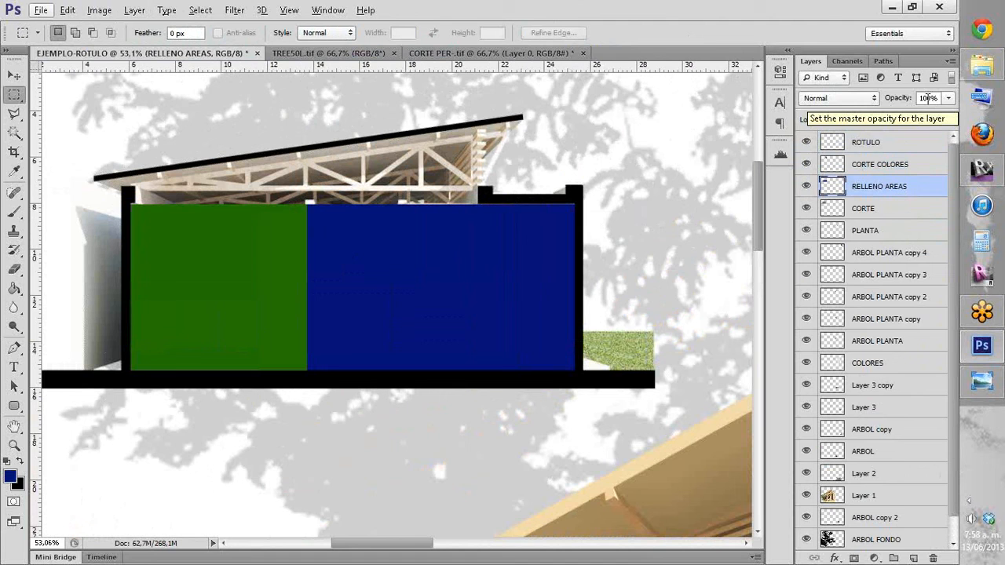
left_click(871, 105)
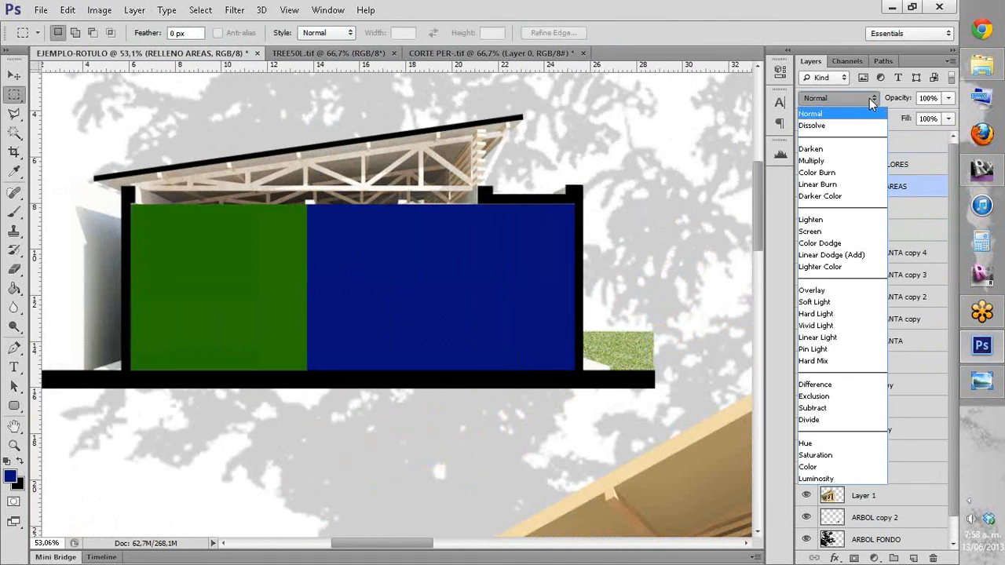
left_click(872, 104)
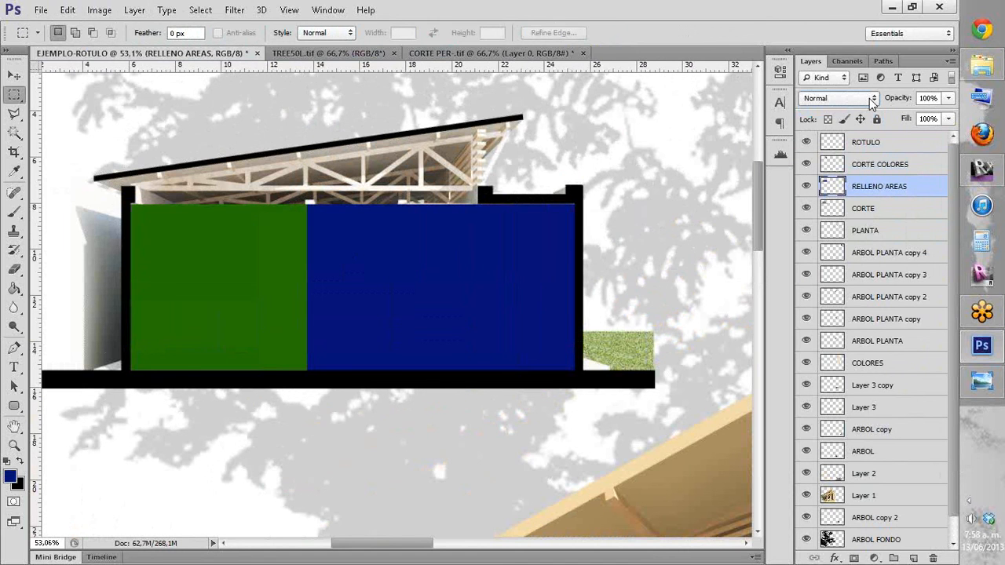
Step: Try several blending modes on the RELLENO AREAS layer and settle on Soft Light
scroll(871, 103, "down", 1)
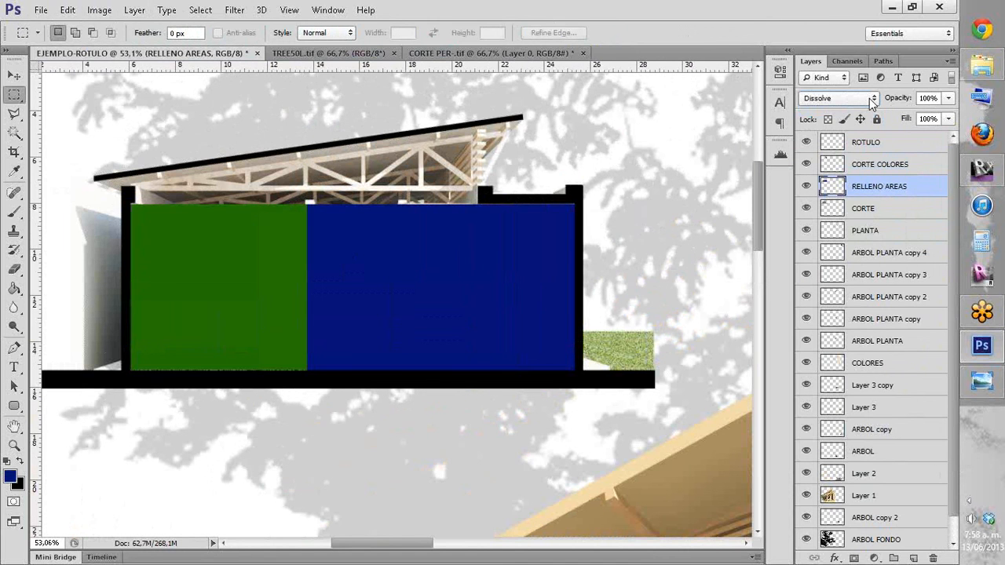
scroll(872, 103, "down", 1)
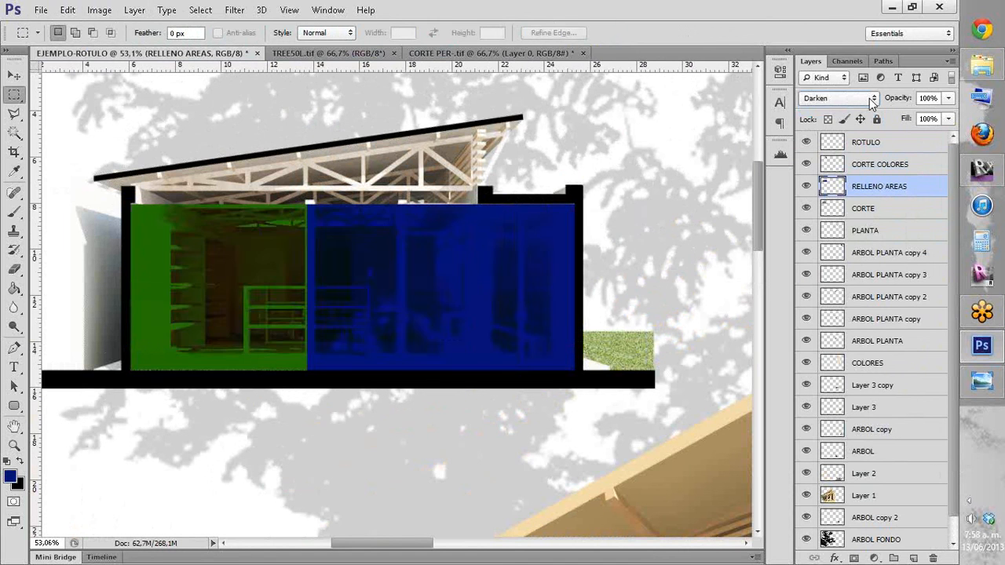
scroll(871, 103, "up", 1)
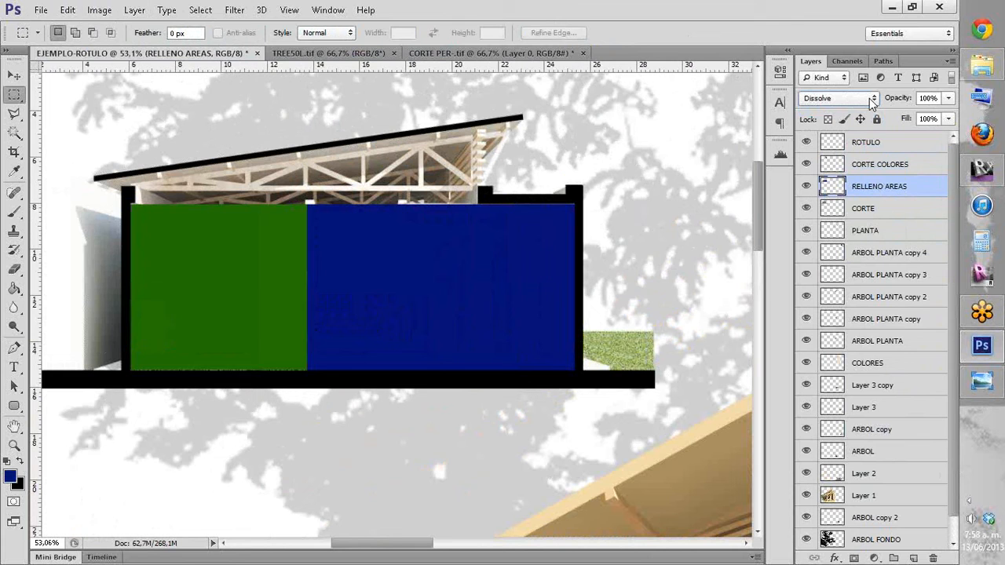
scroll(871, 103, "down", 1)
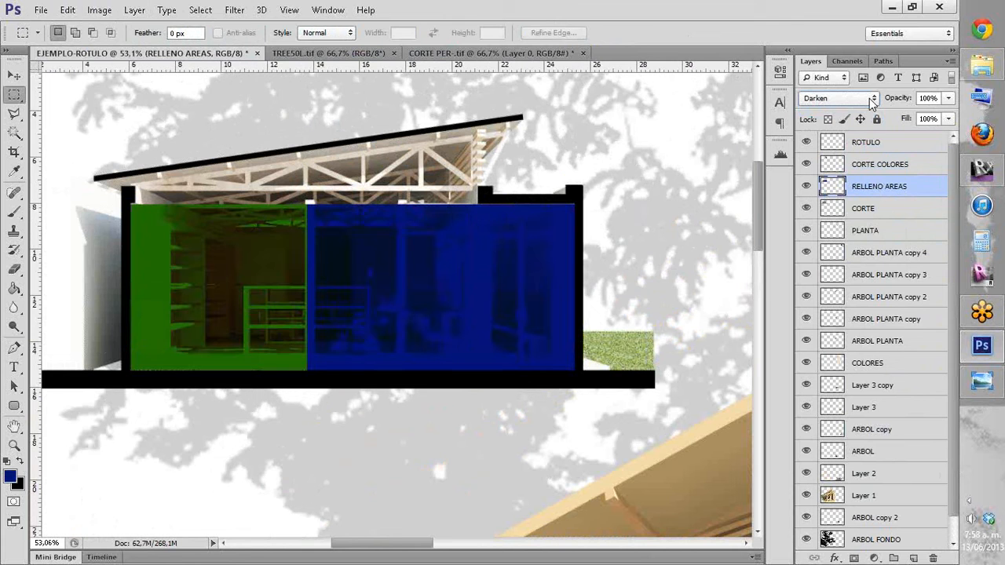
scroll(871, 102, "down", 2)
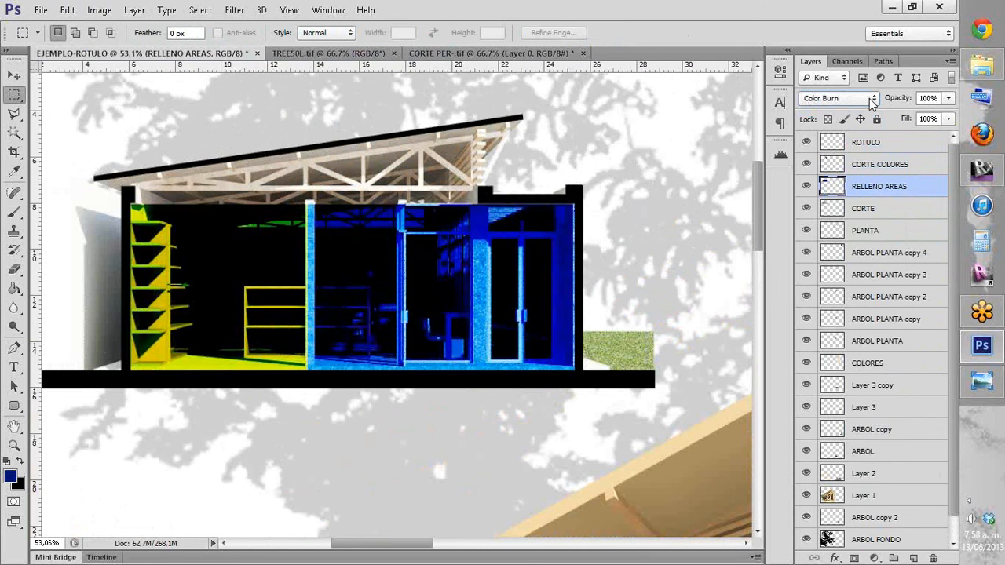
scroll(871, 103, "down", 5)
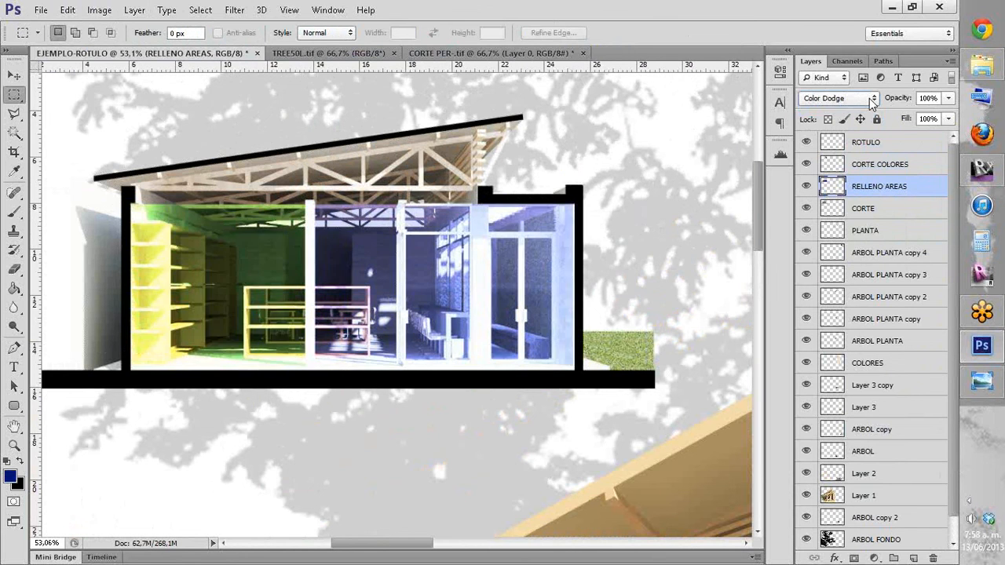
scroll(871, 102, "down", 1)
scroll(872, 103, "up", 1)
key("shift+plus")
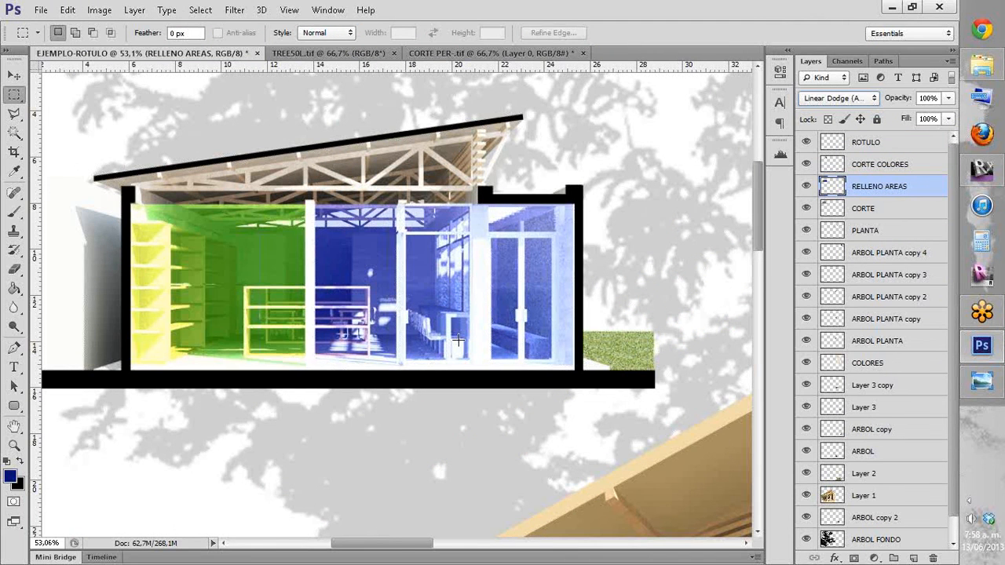
key("shift+plus")
key("shift+plus")
key("shift+plus")
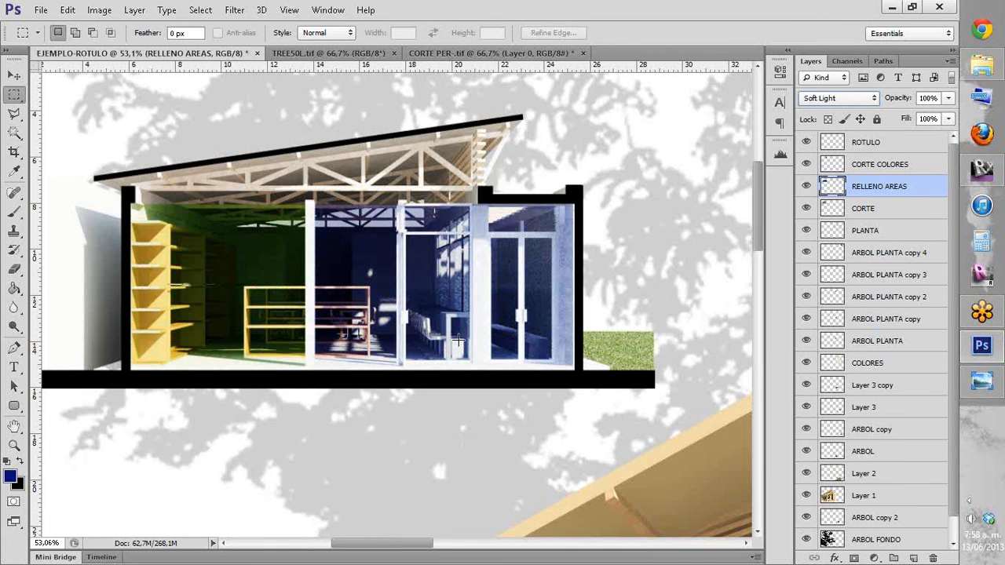
Step: Add the title NOMBRE DE PROYECTO in Century Gothic Bold, enlarge it to about 107%, and place it above the section's roof
left_click(15, 366)
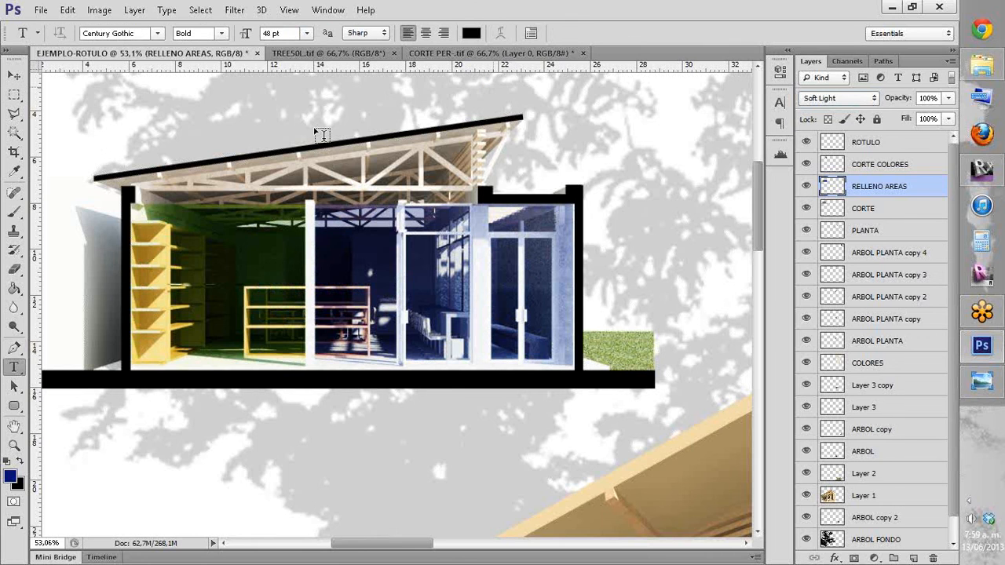
scroll(322, 136, "down", 3)
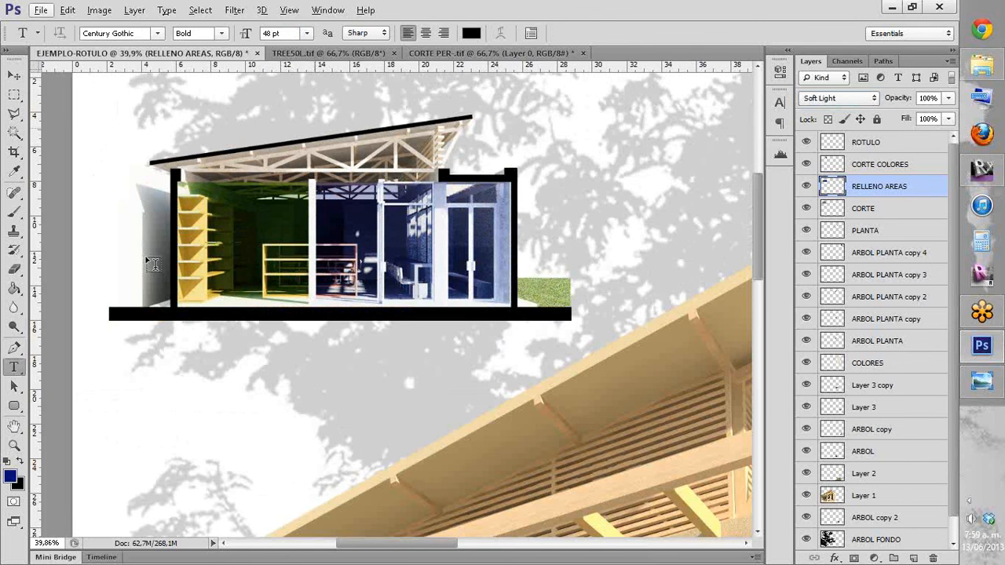
scroll(141, 243, "up", 3)
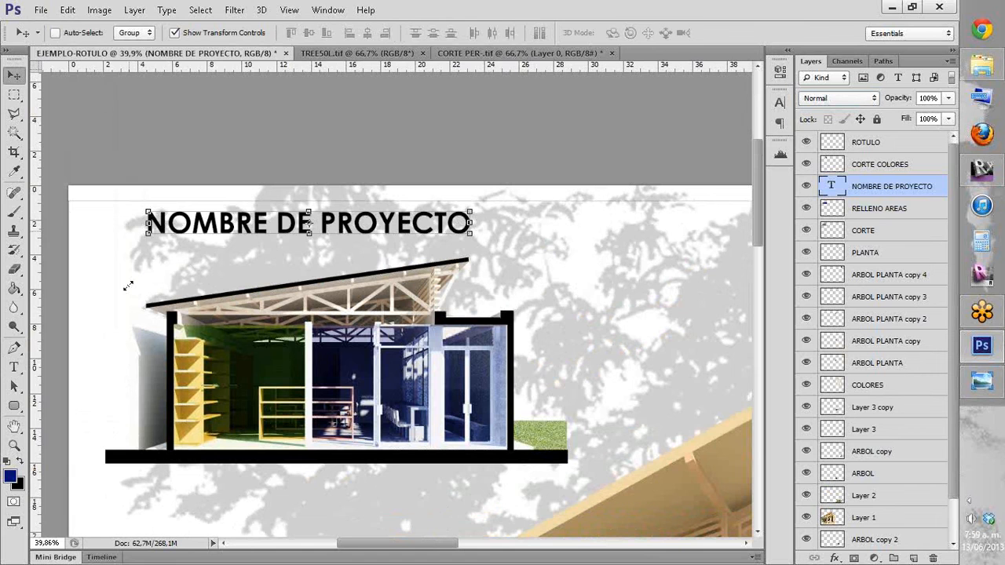
left_click_drag(148, 233, 121, 244)
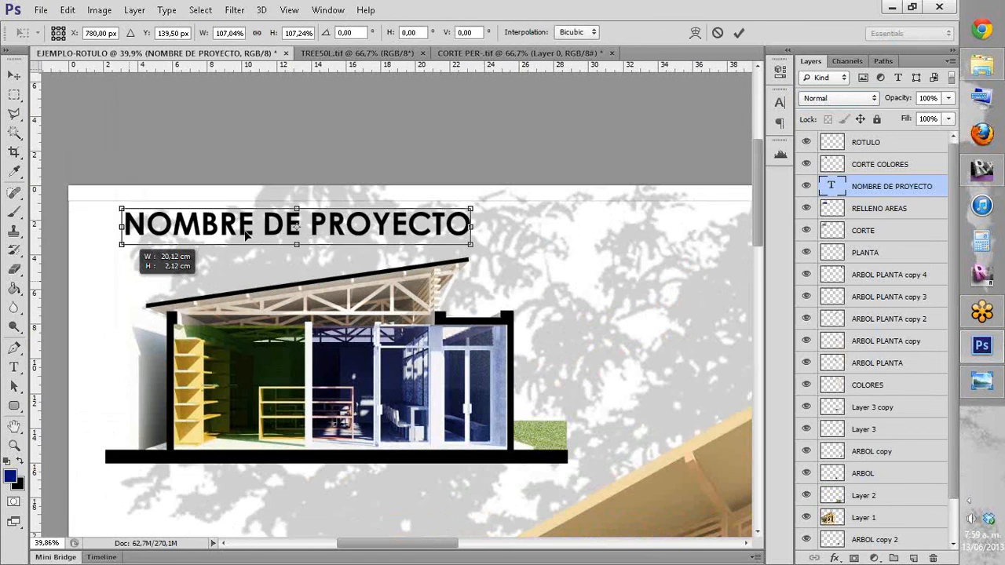
left_click_drag(246, 234, 299, 237)
key("Return")
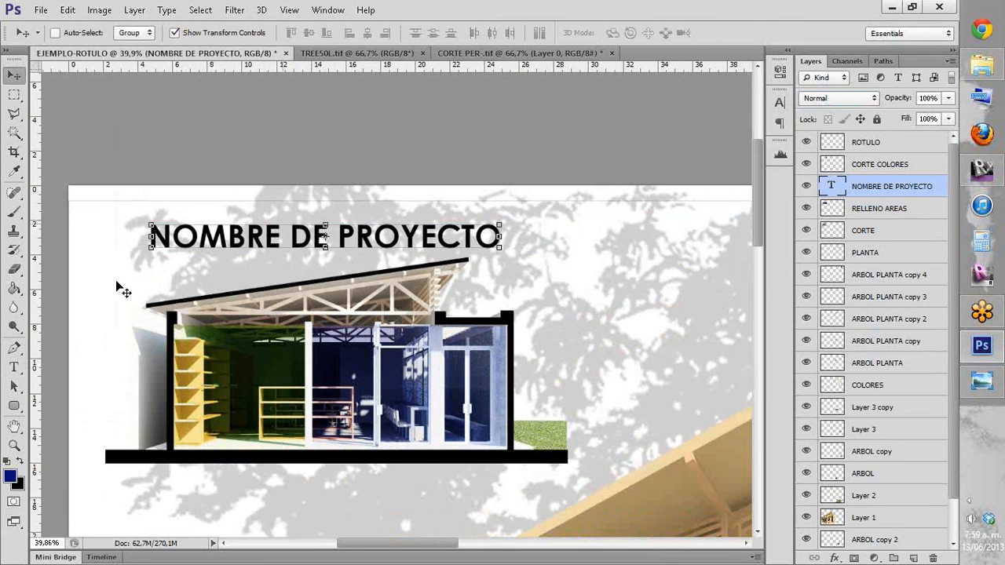
Step: Try a horizontal Arc text warp on the NOMBRE DE PROYECTO title, testing bends of about -31% and +9%
left_click(17, 369)
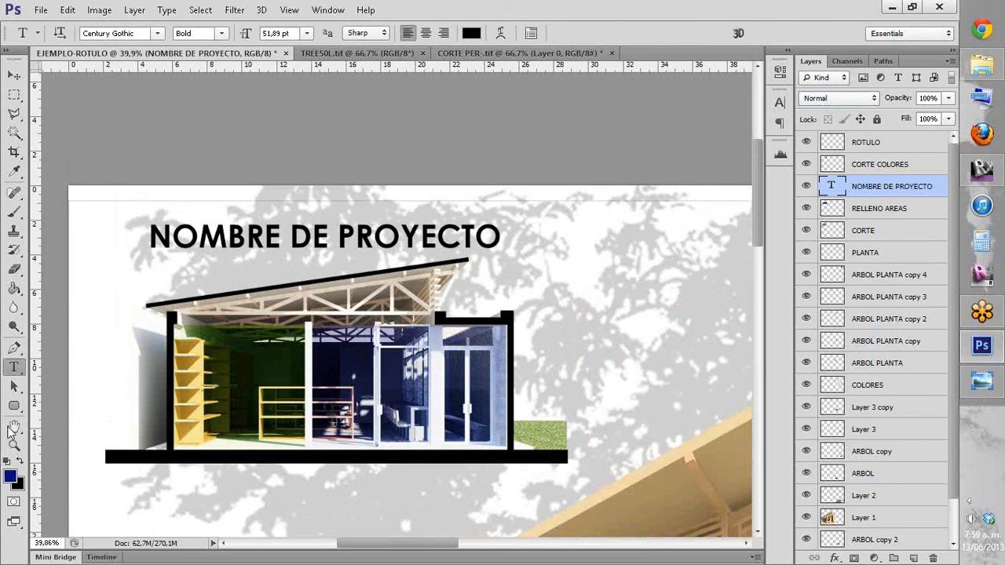
key("v")
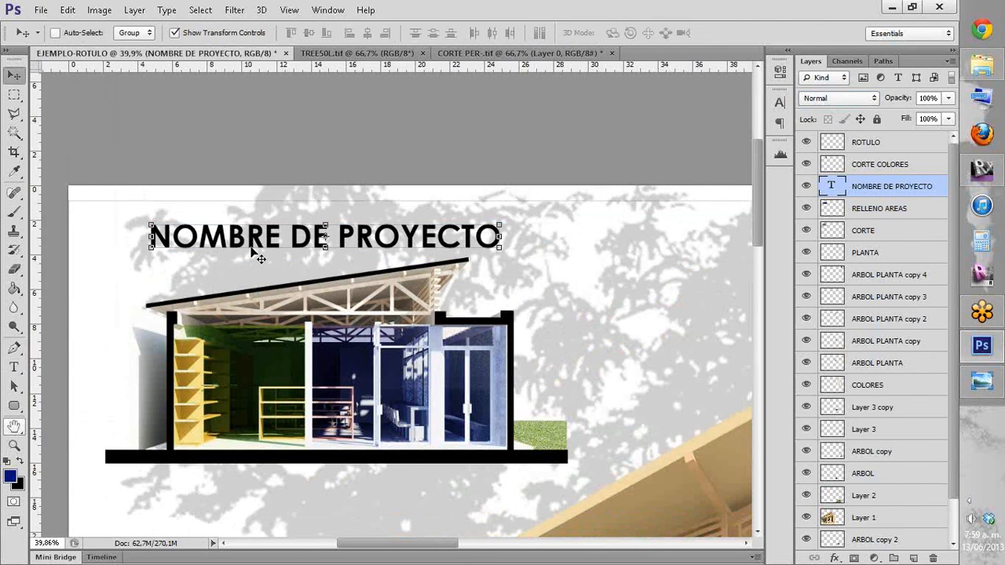
left_click(16, 368)
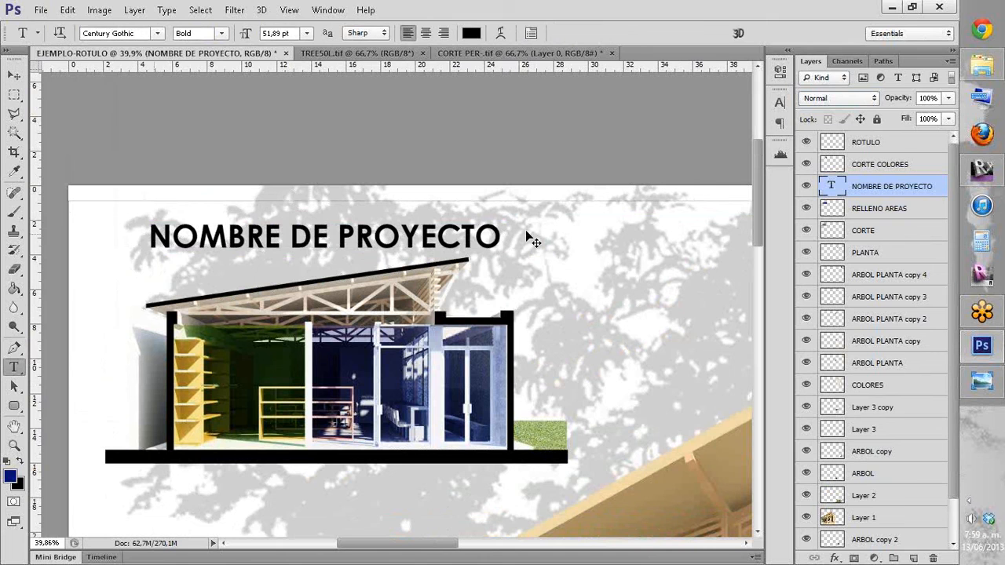
left_click(505, 36)
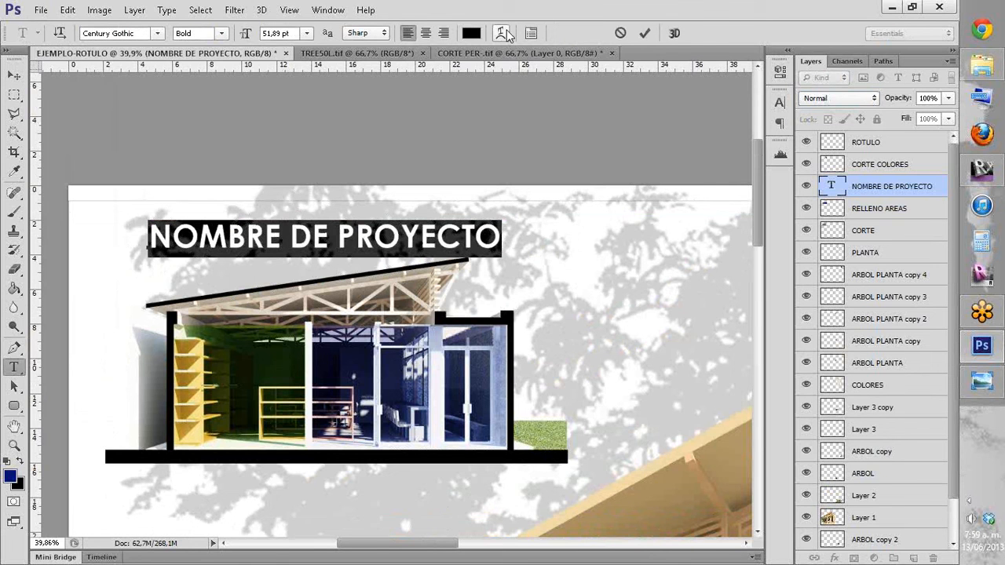
left_click(501, 33)
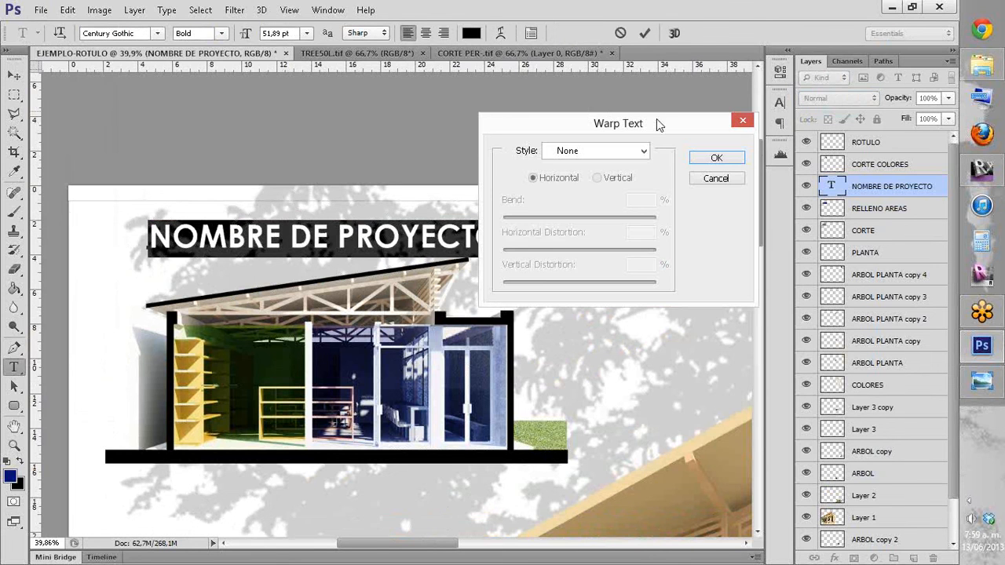
left_click_drag(657, 119, 788, 127)
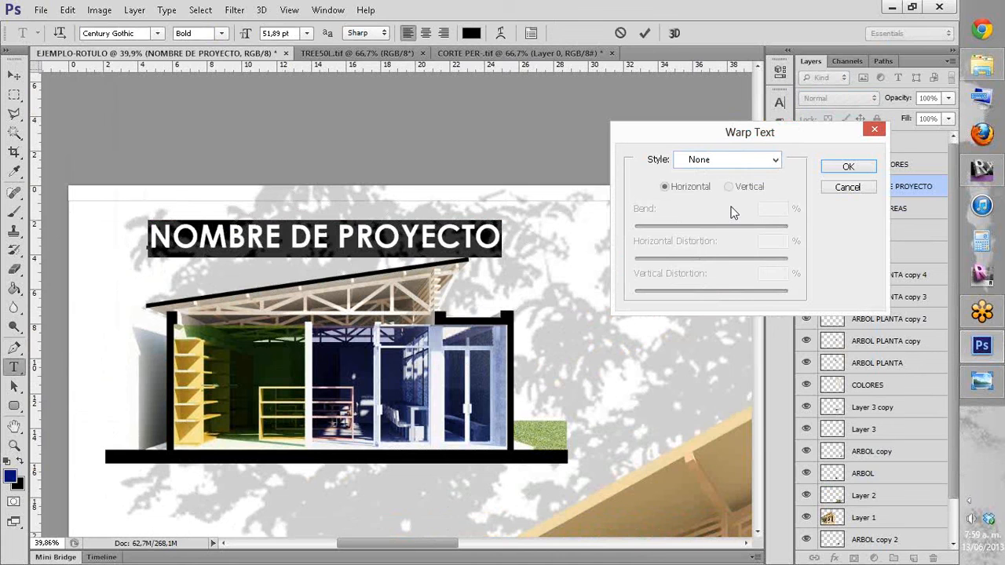
left_click(727, 159)
left_click(707, 202)
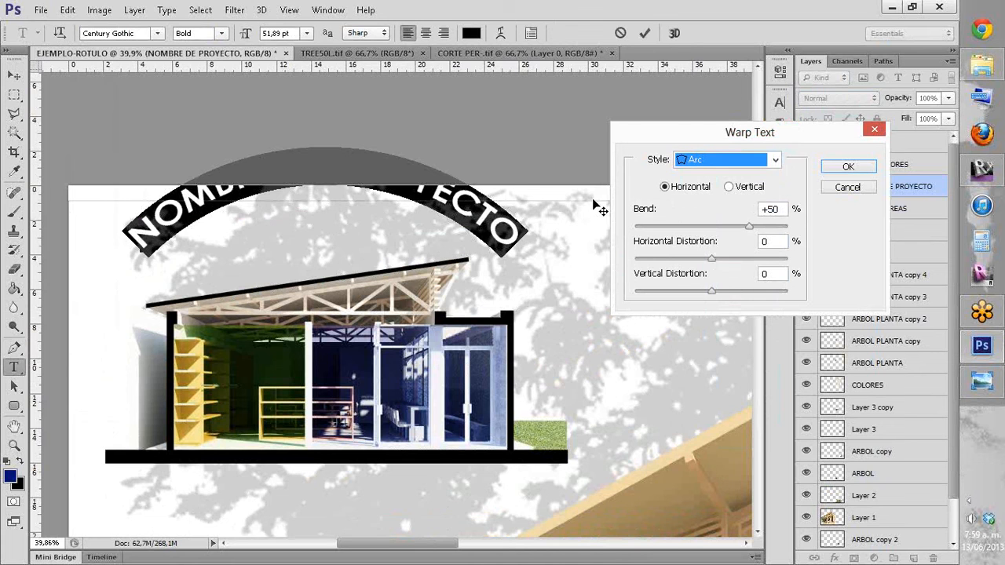
left_click(688, 228)
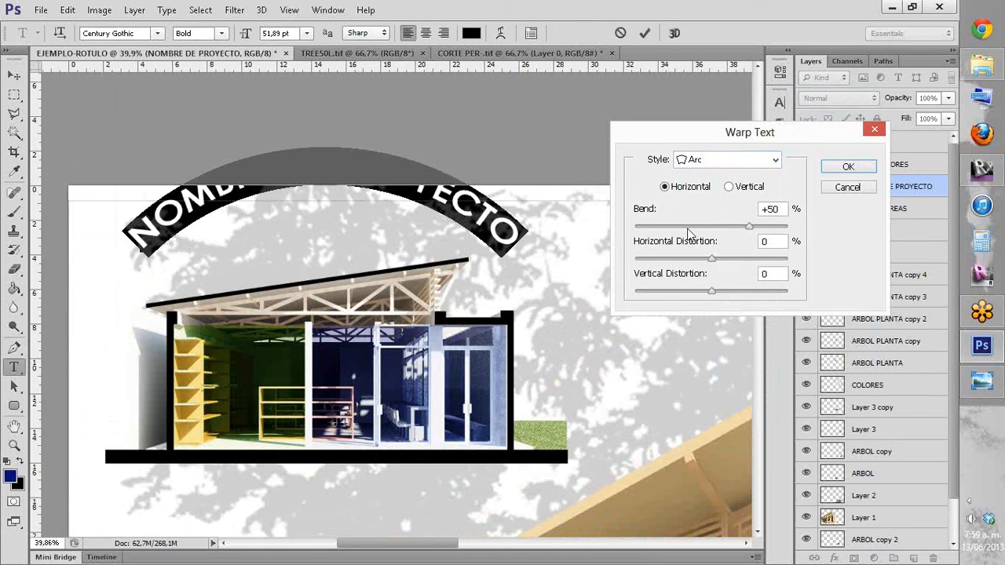
left_click(688, 227)
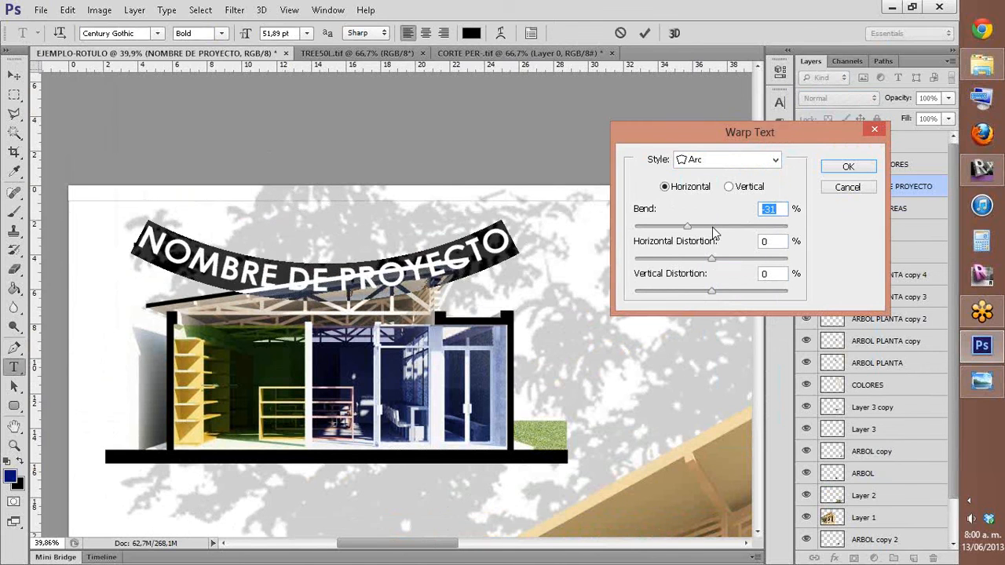
left_click_drag(713, 228, 718, 228)
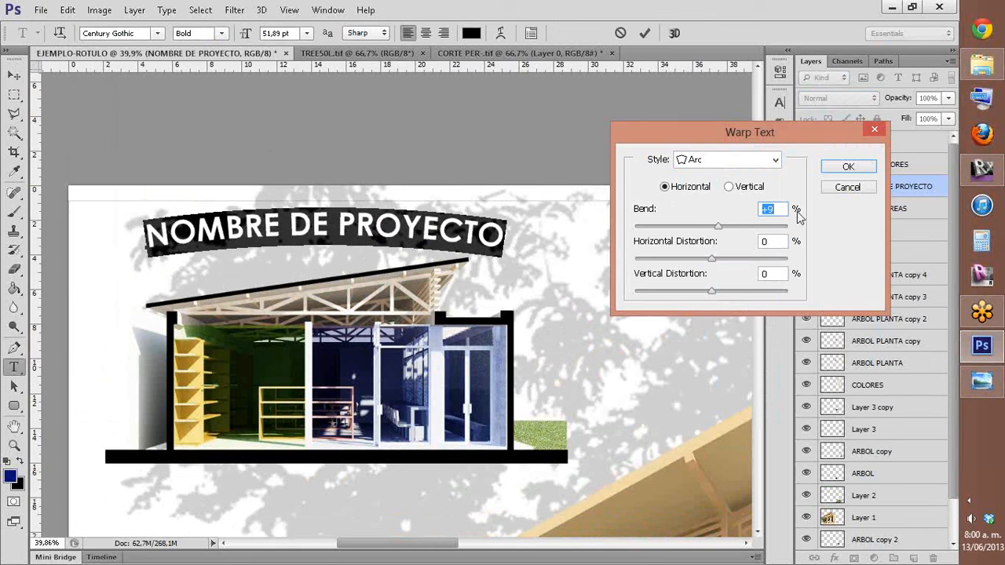
Step: Try the Arc Lower warp with a +39% bend on the title, and the Wave warp with a +62% bend
left_click(776, 161)
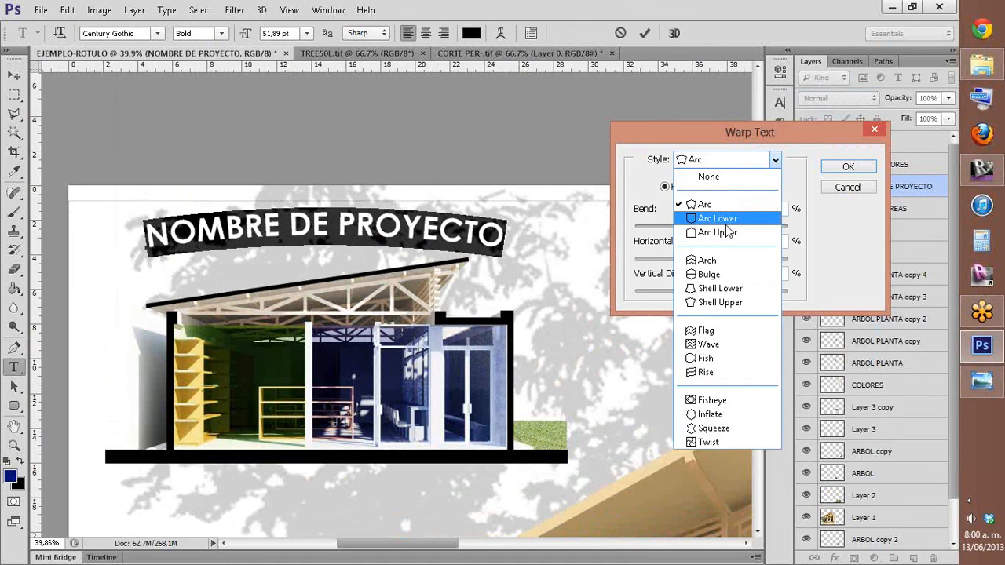
left_click(726, 221)
left_click(741, 229)
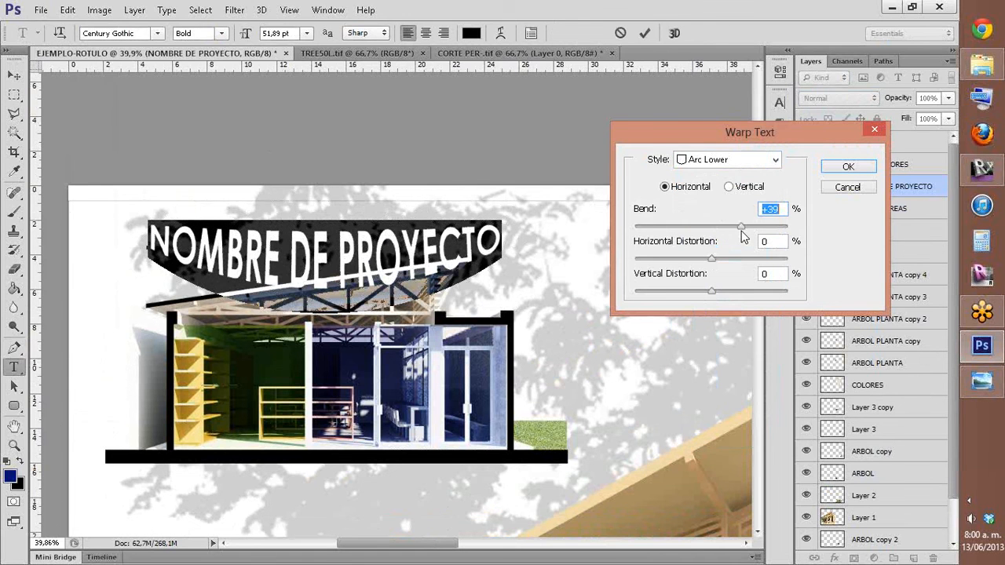
left_click(775, 160)
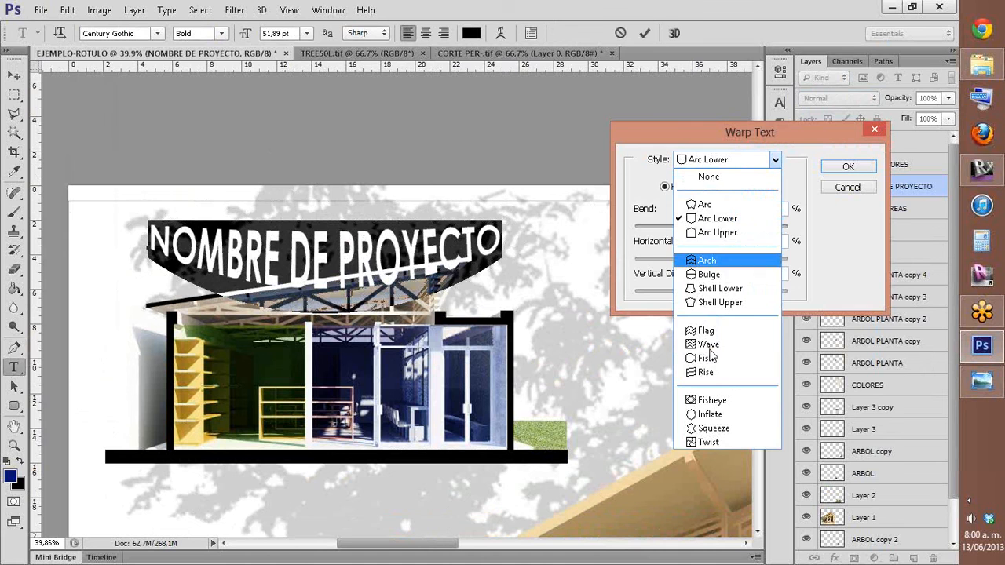
left_click(708, 344)
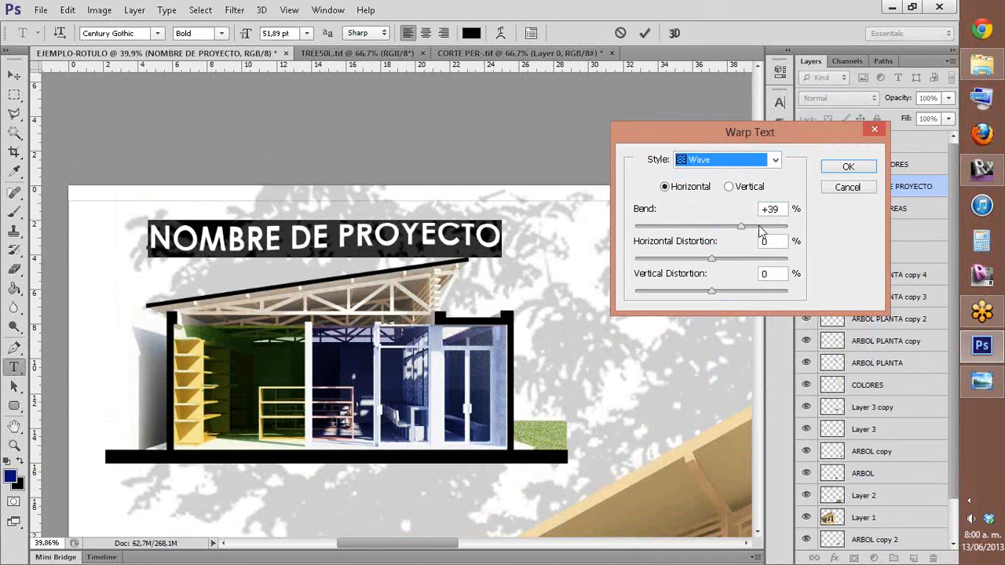
left_click(759, 226)
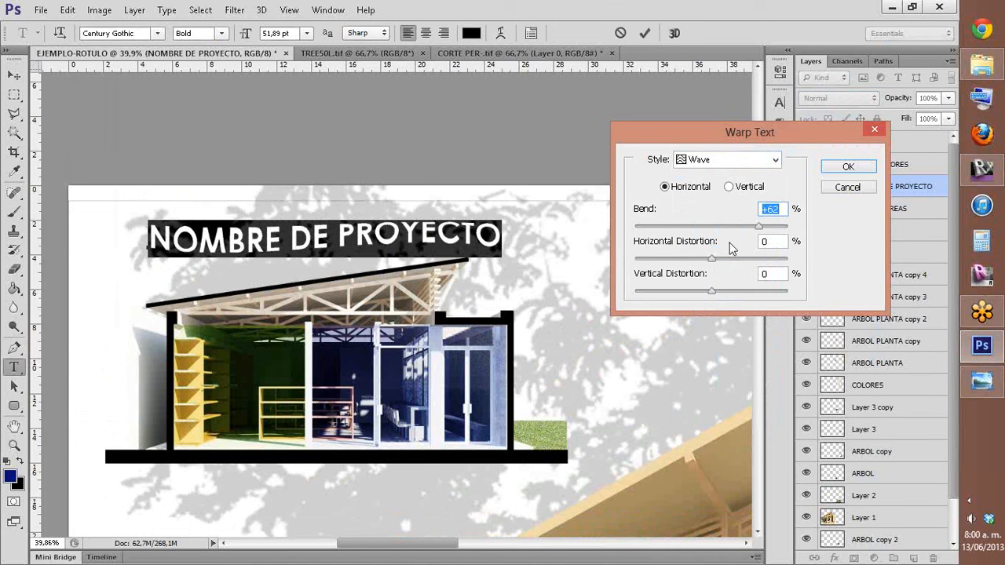
Step: Try the Fish warp with a +74% bend on the title, and cancel the text warp and editing
left_click(726, 159)
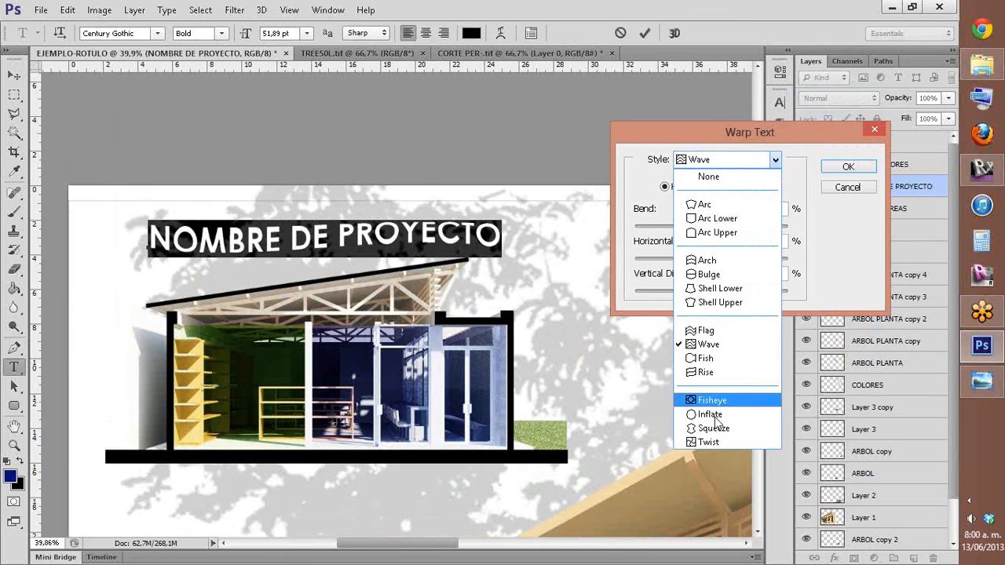
left_click(711, 359)
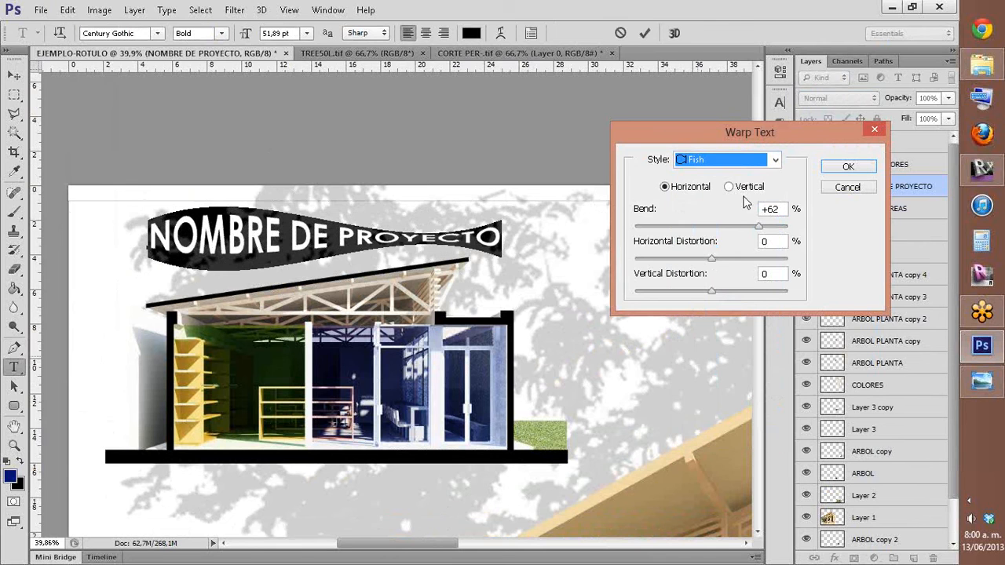
left_click_drag(760, 229, 769, 233)
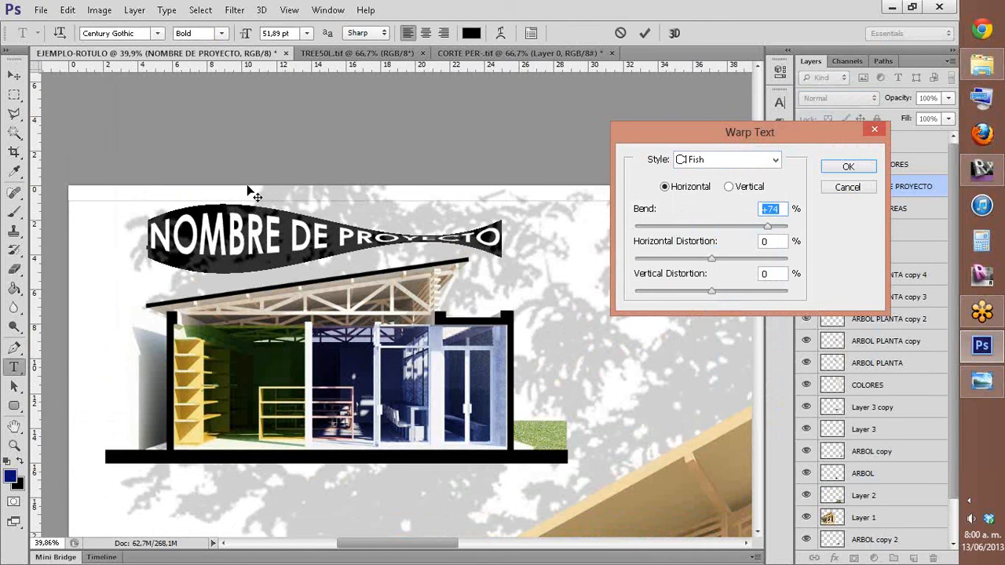
key("Escape")
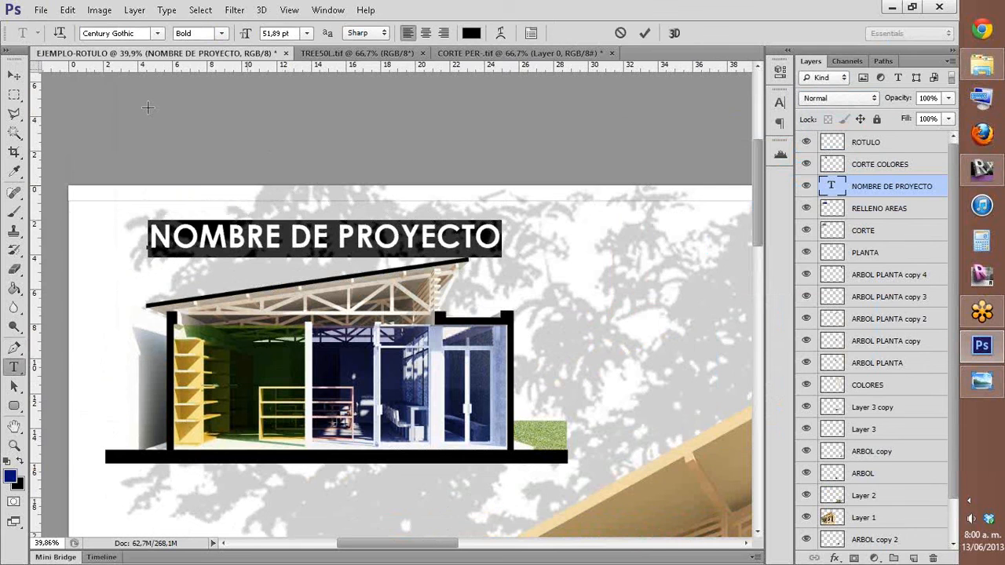
key("Escape")
key("m")
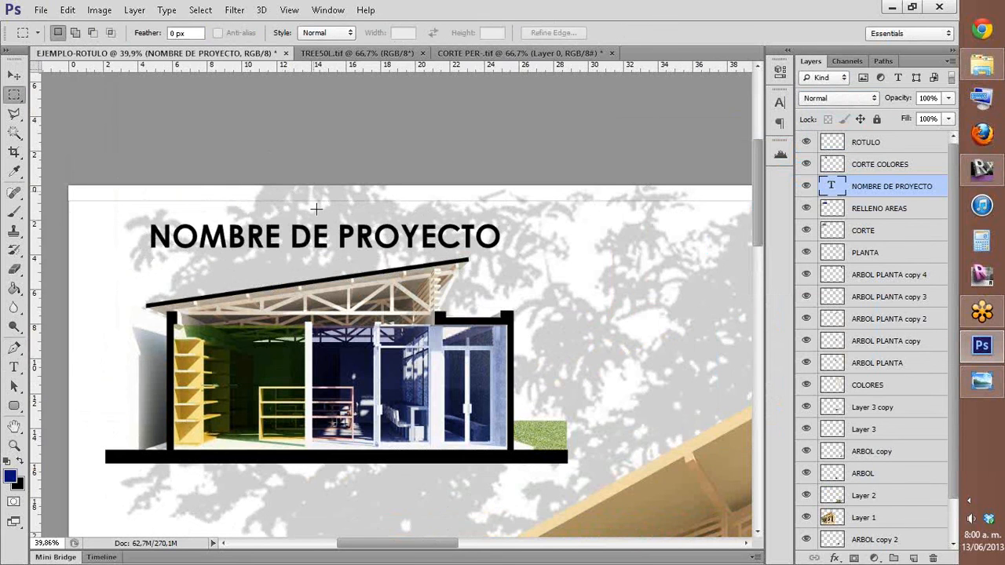
Step: Look over the whole presentation sheet with the project title above the section
scroll(316, 208, "down", 2)
scroll(311, 234, "down", 1)
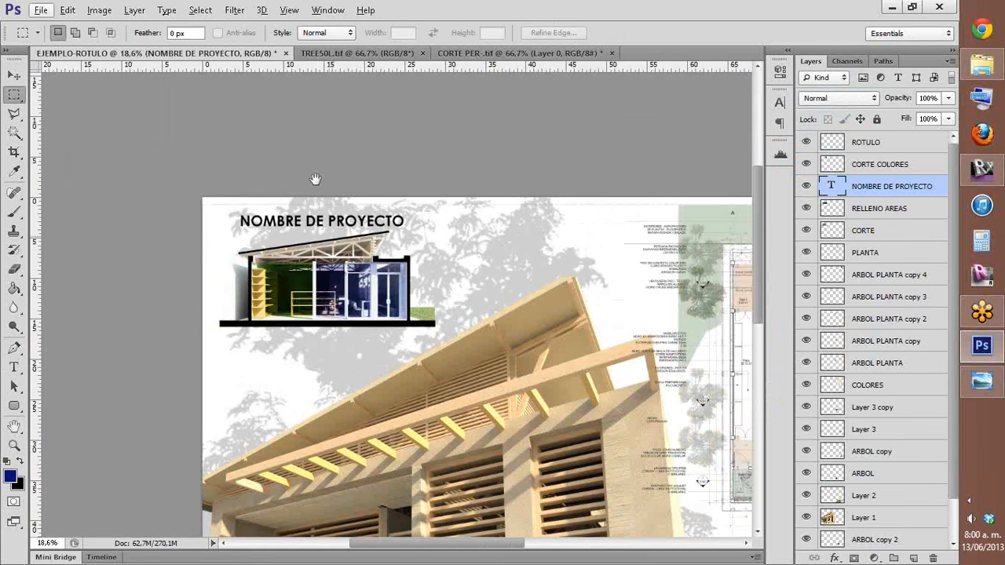
left_click_drag(479, 252, 408, 185)
scroll(412, 196, "down", 1)
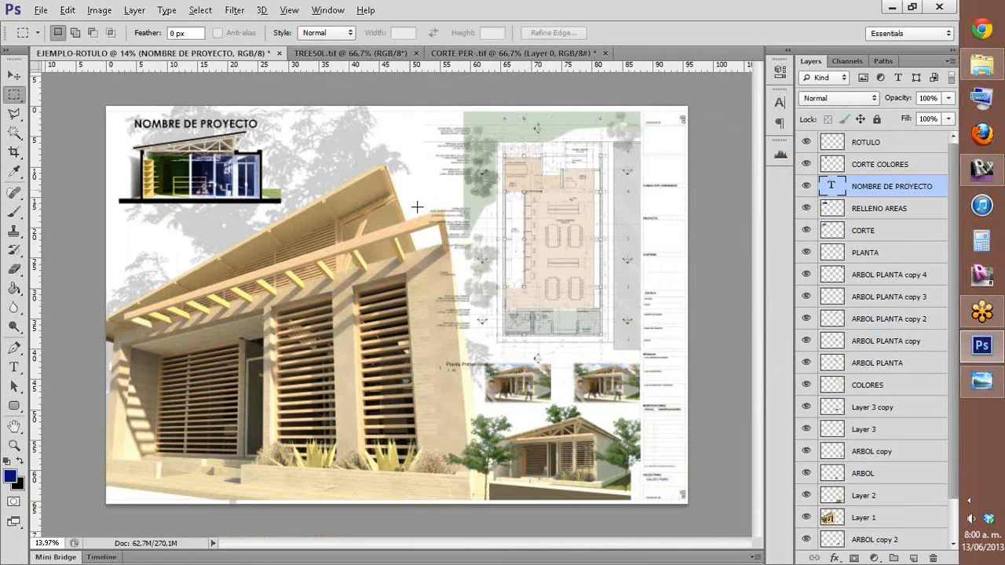
Step: Add a new layer directly above CORTE COLORES and name it FLECHAS
scroll(417, 206, "up", 1)
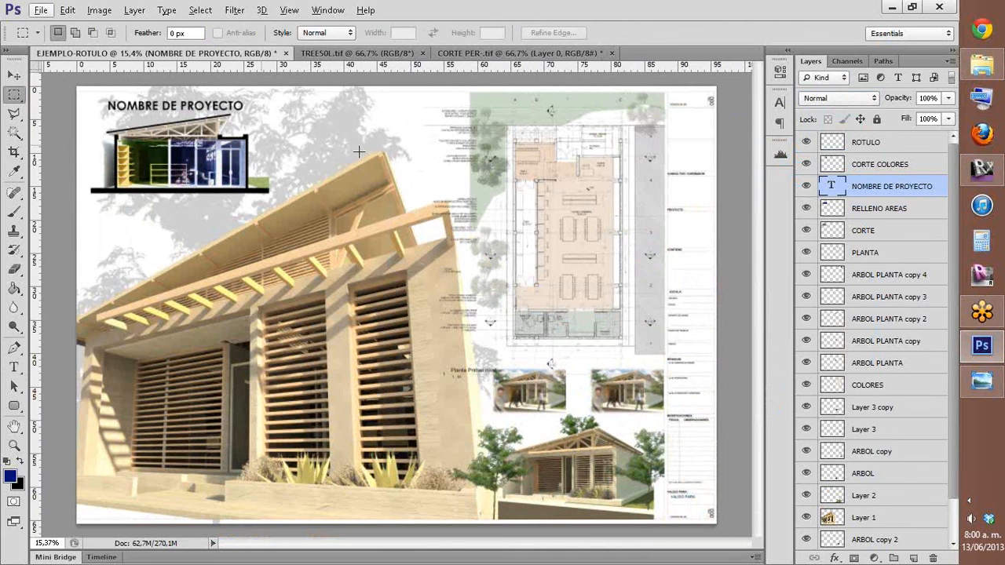
left_click(913, 559)
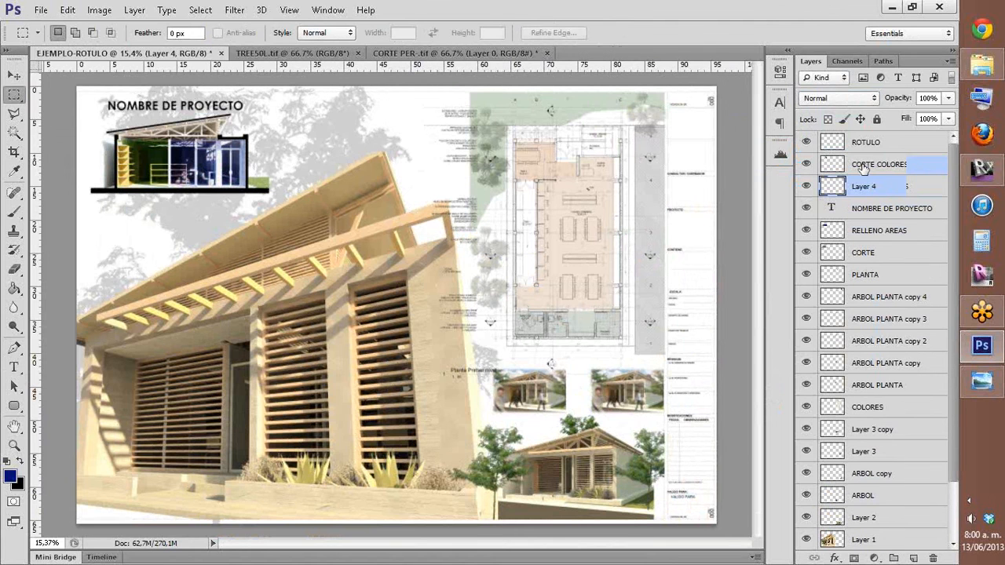
left_click_drag(864, 167, 863, 161)
double_click(871, 164)
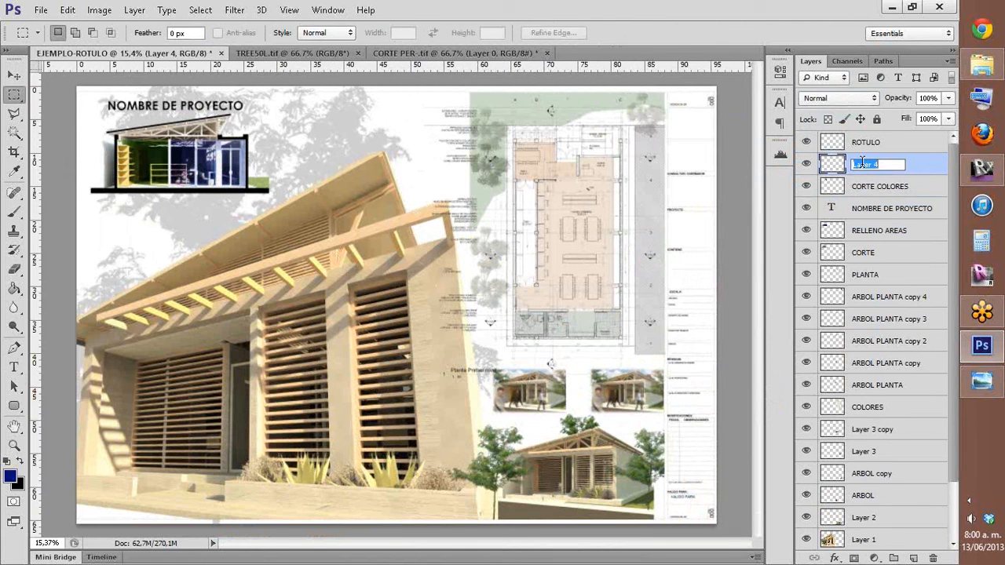
type("FLECHAS")
key("Return")
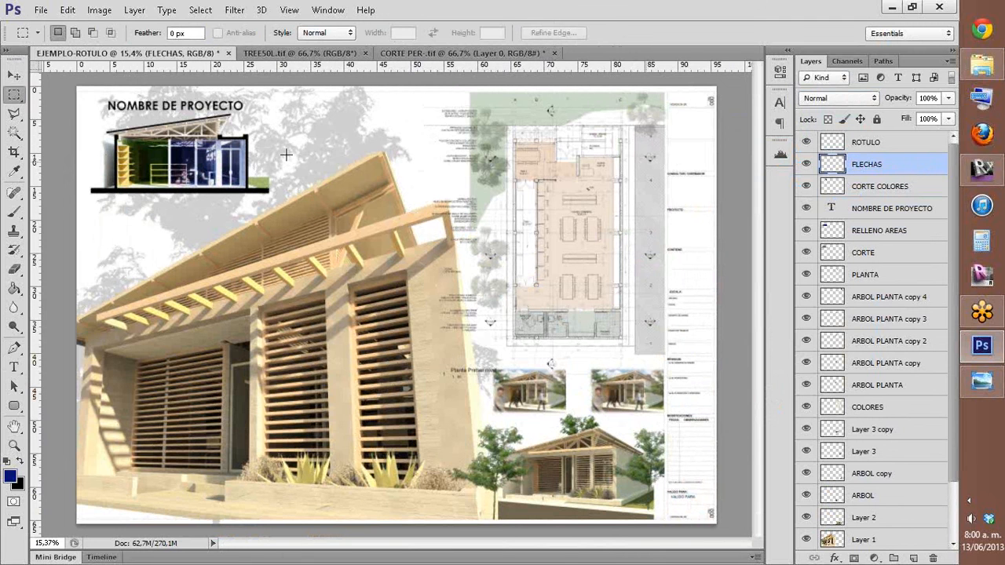
Step: Choose the 784 px curved sketch-arrow brush tip for the Brush tool
left_click(15, 167)
scroll(199, 177, "up", 1)
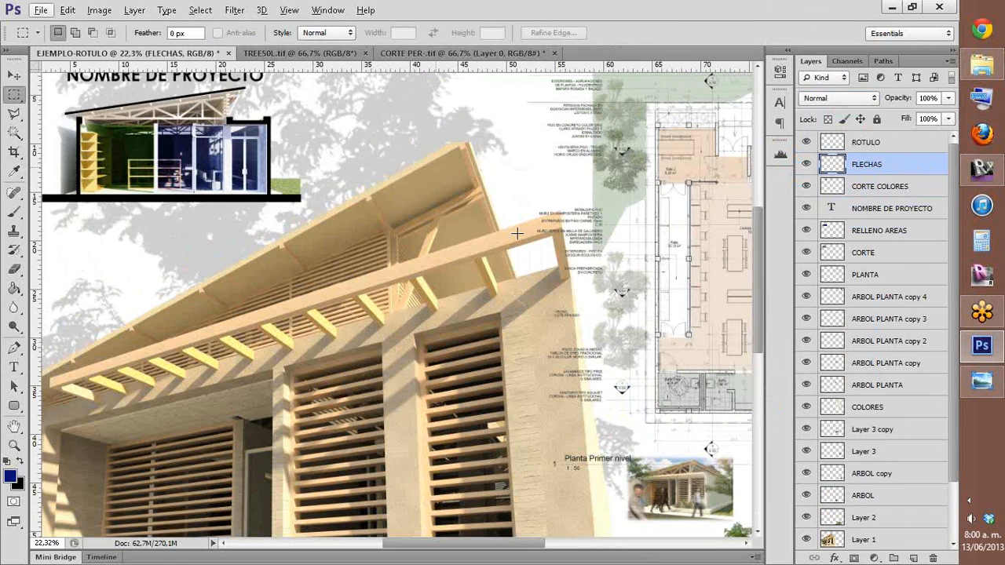
left_click_drag(145, 159, 266, 221)
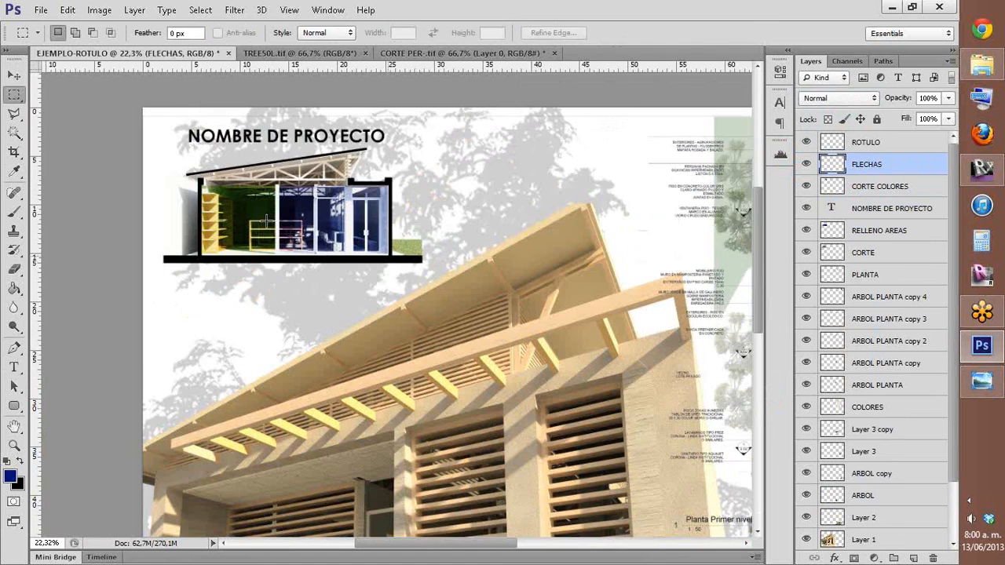
scroll(364, 241, "up", 3)
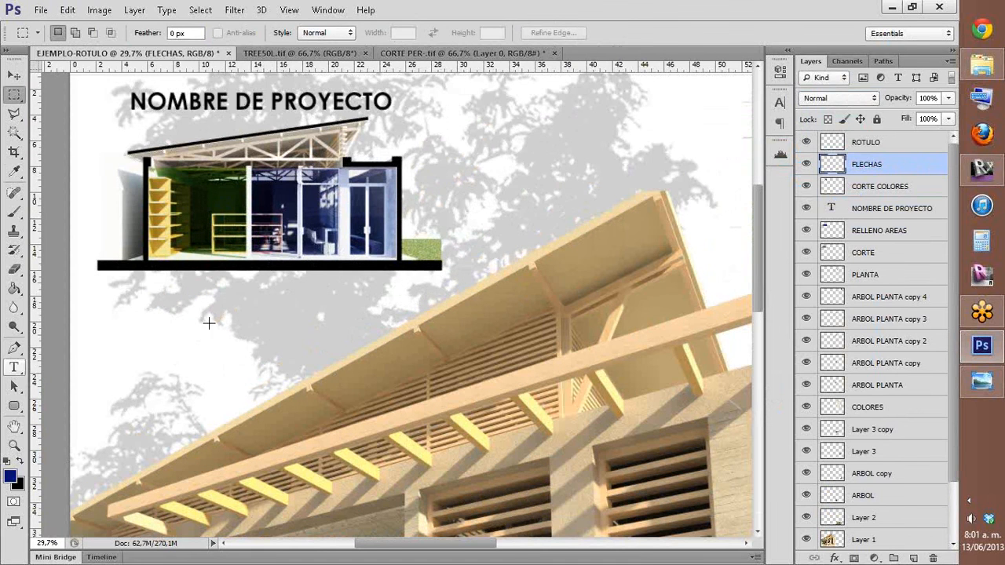
left_click(14, 212)
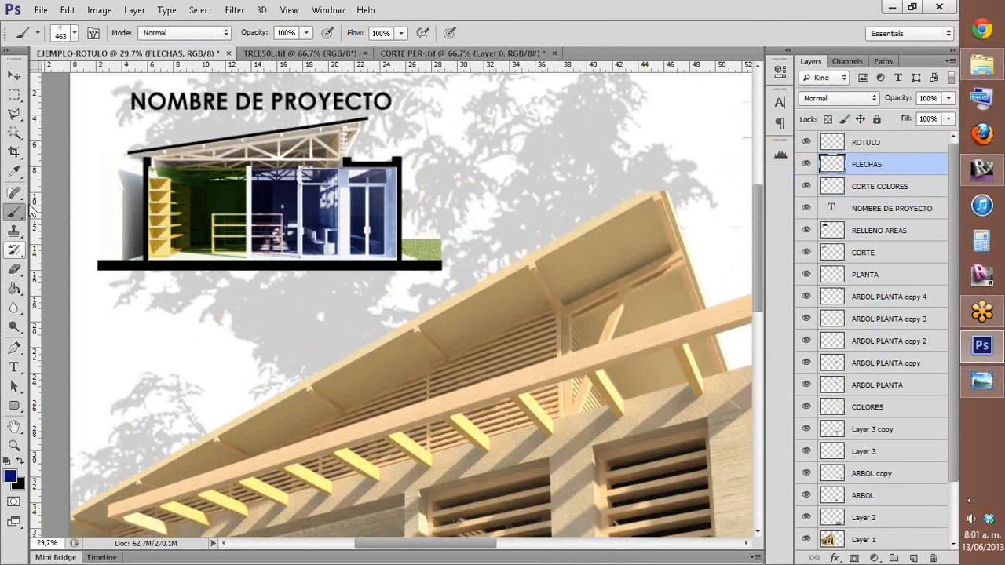
left_click(73, 34)
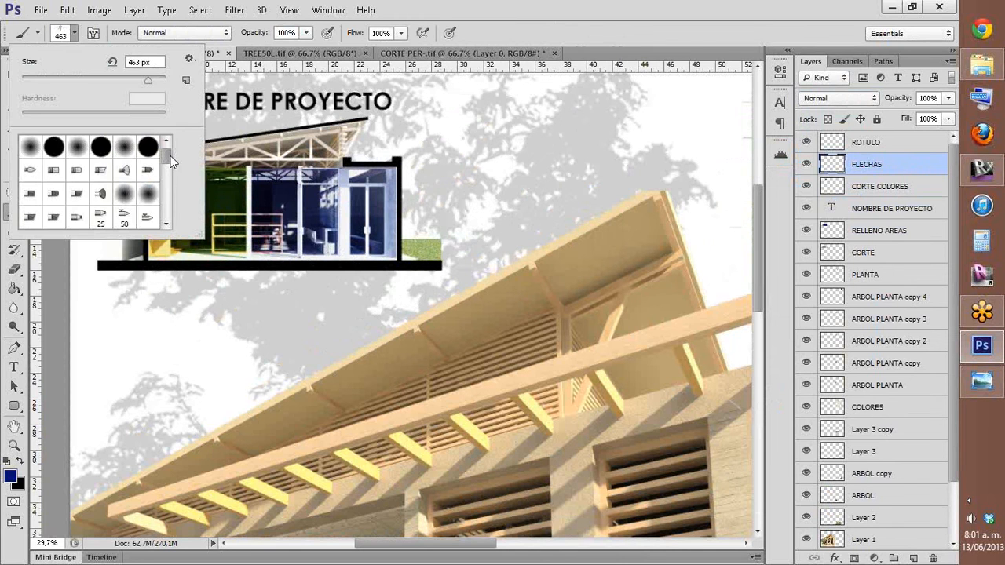
left_click(168, 189)
left_click(170, 213)
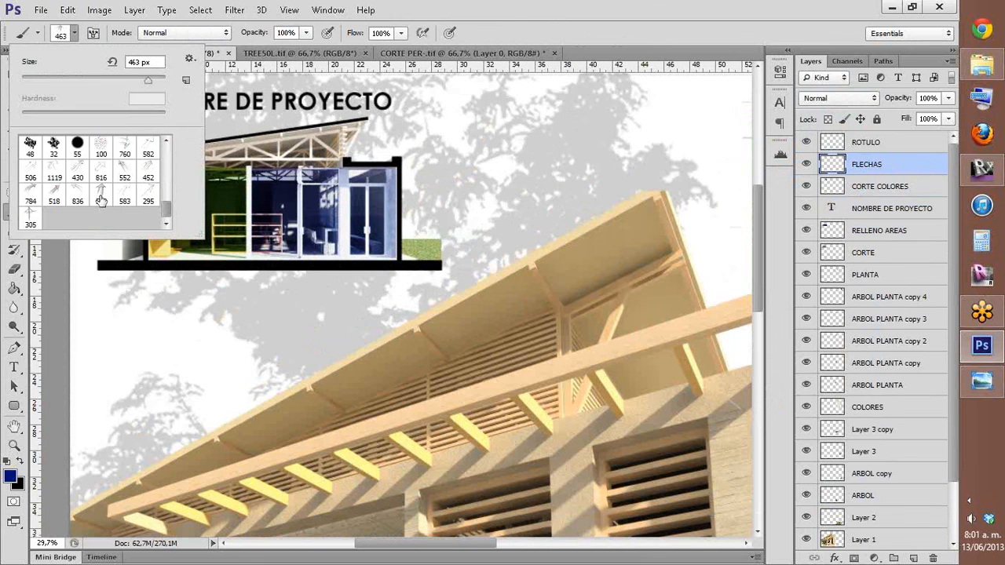
left_click(32, 196)
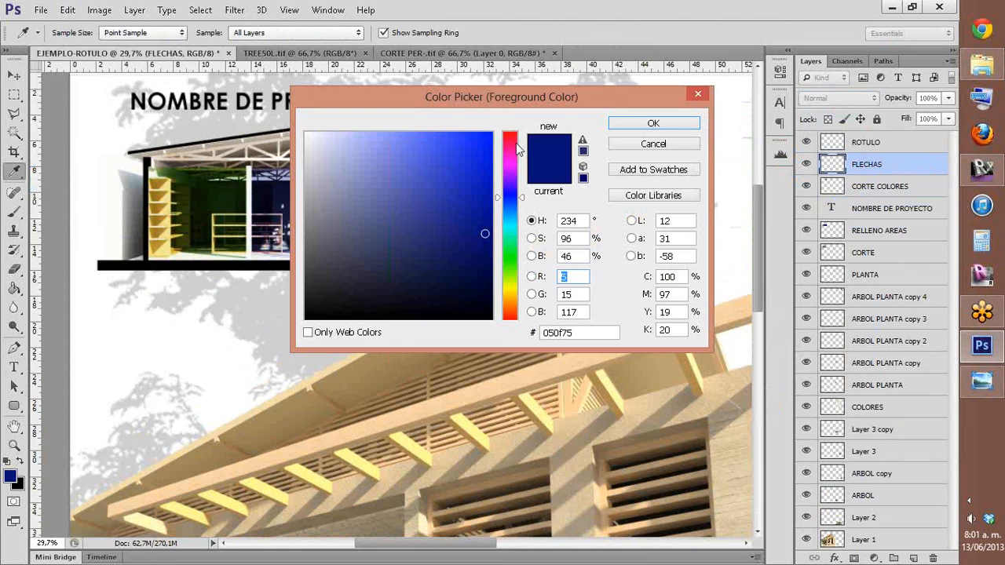
Step: Set the foreground colour to dark red 8c0000 and stamp one arrow on the blank area below the section
left_click(511, 133)
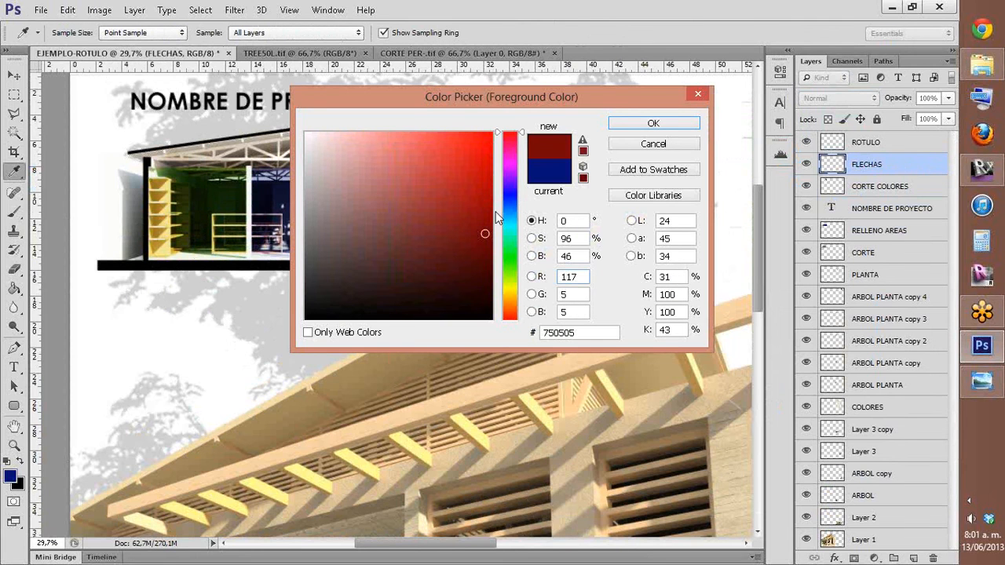
left_click(494, 216)
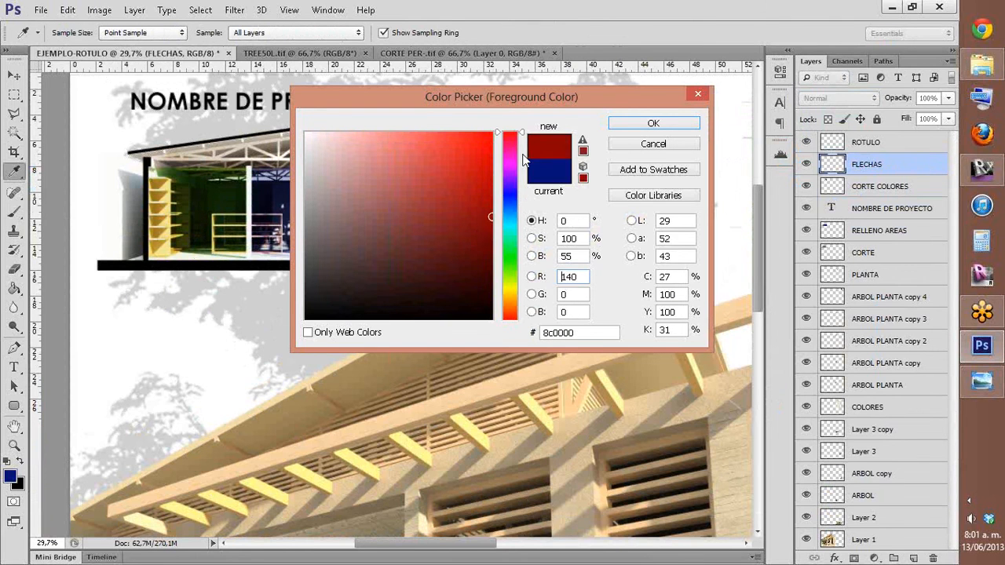
left_click(510, 208)
left_click(618, 147)
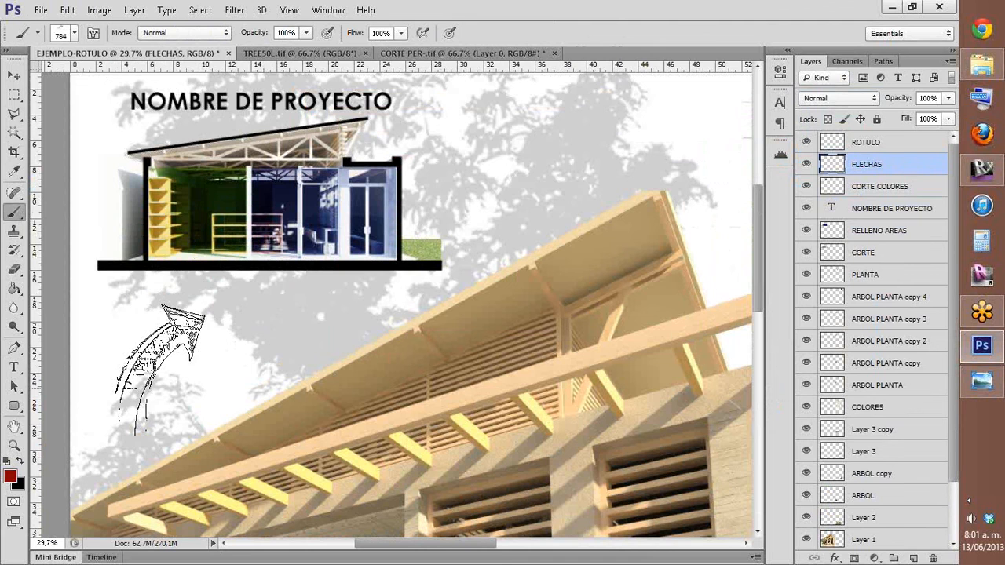
left_click(160, 369)
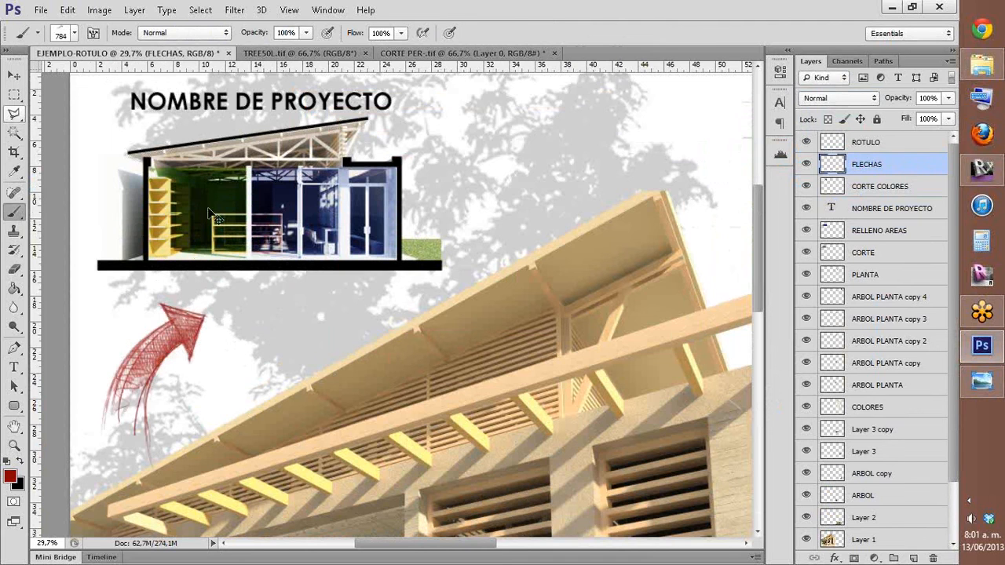
Step: Move the red arrow beside the section's roof and rotate and reshape it so it points left toward the roof
key("v")
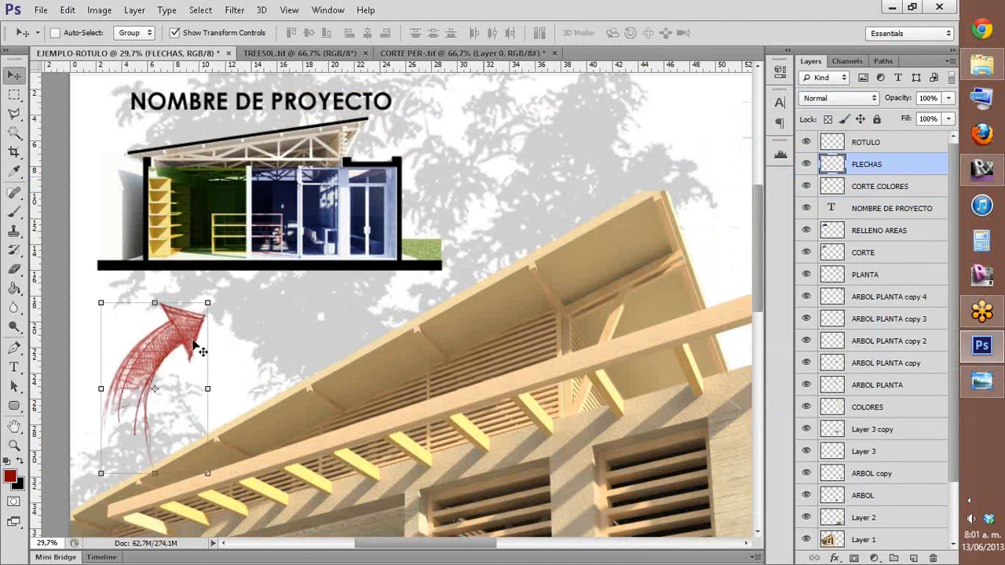
left_click_drag(177, 342, 464, 157)
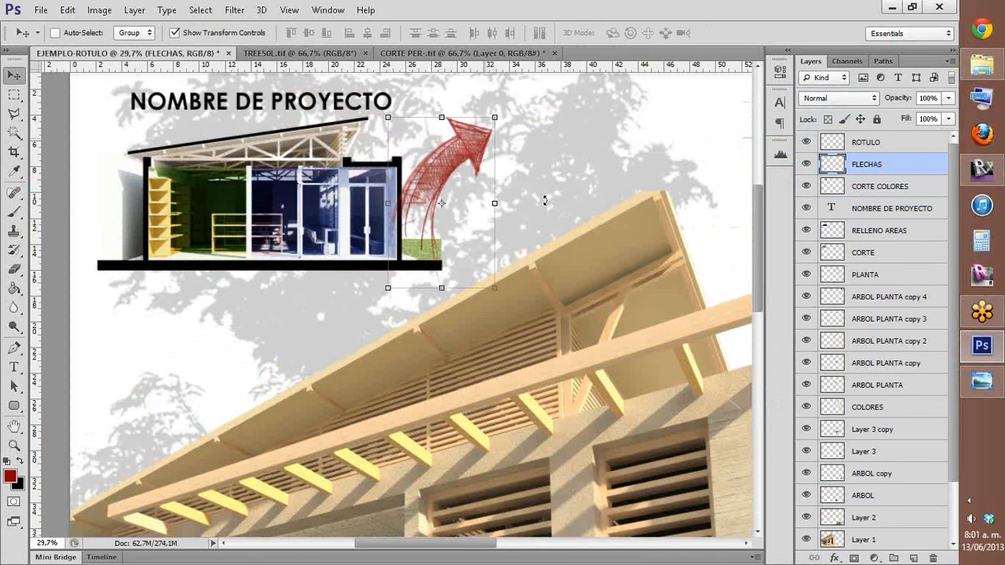
left_click_drag(545, 201, 327, 177)
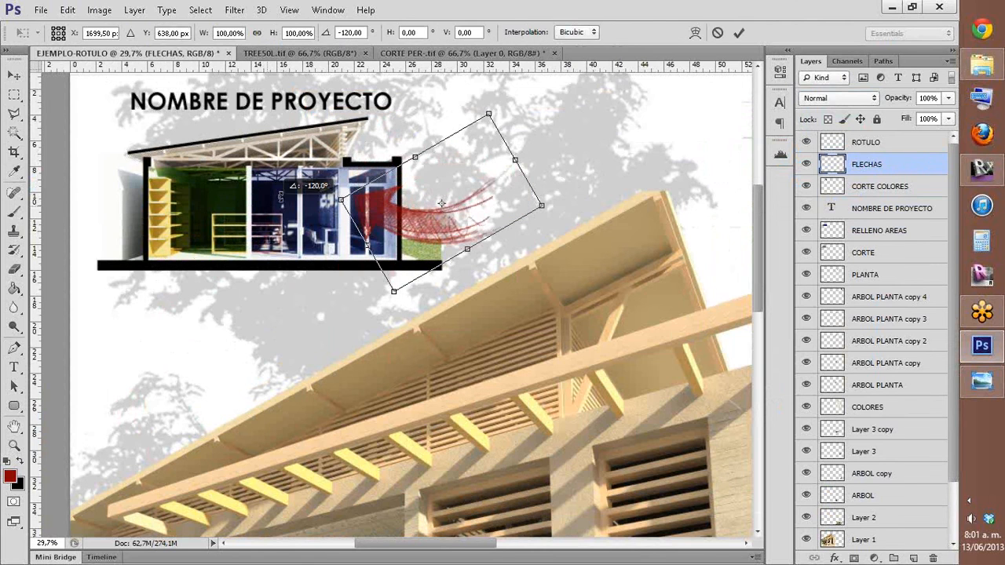
left_click_drag(472, 217, 380, 95)
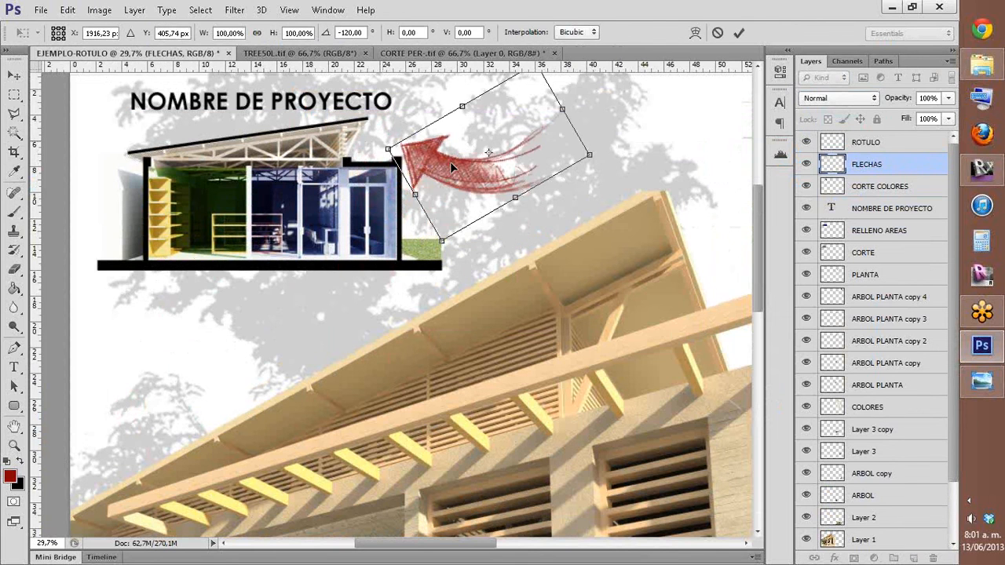
mouse_move(450, 161)
left_mouse_down()
mouse_move(442, 123)
mouse_move(440, 154)
left_mouse_up()
left_click_drag(535, 99, 474, 102)
left_click_drag(452, 116, 461, 72)
key("Return")
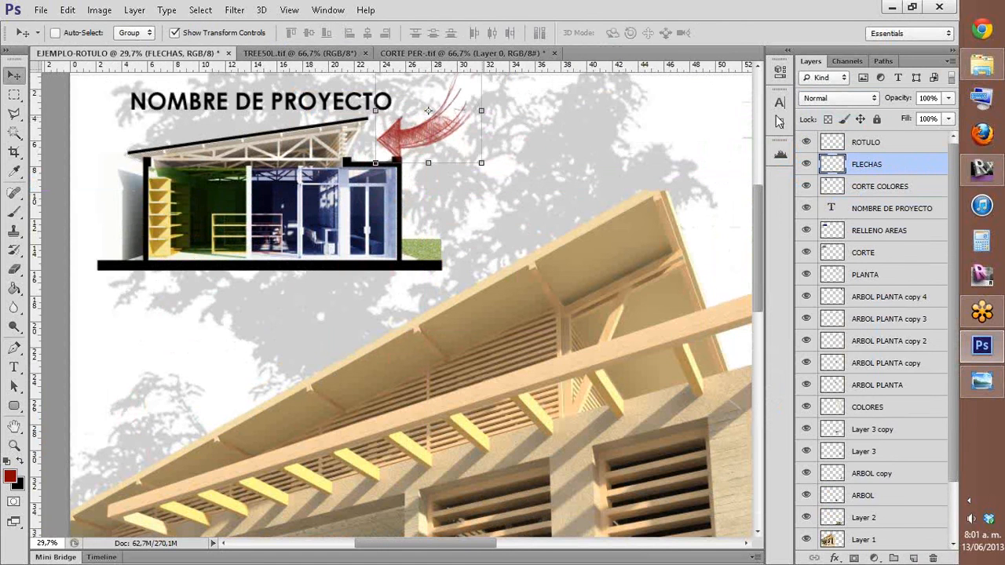
Step: Duplicate the FLECHAS layer within the EJEMPLO-ROTULO document
right_click(842, 167)
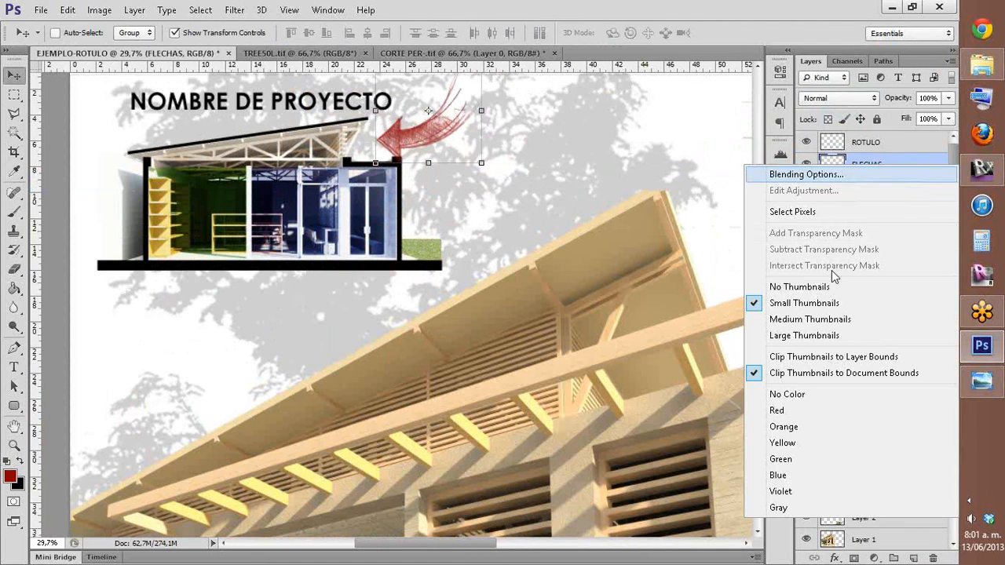
right_click(879, 165)
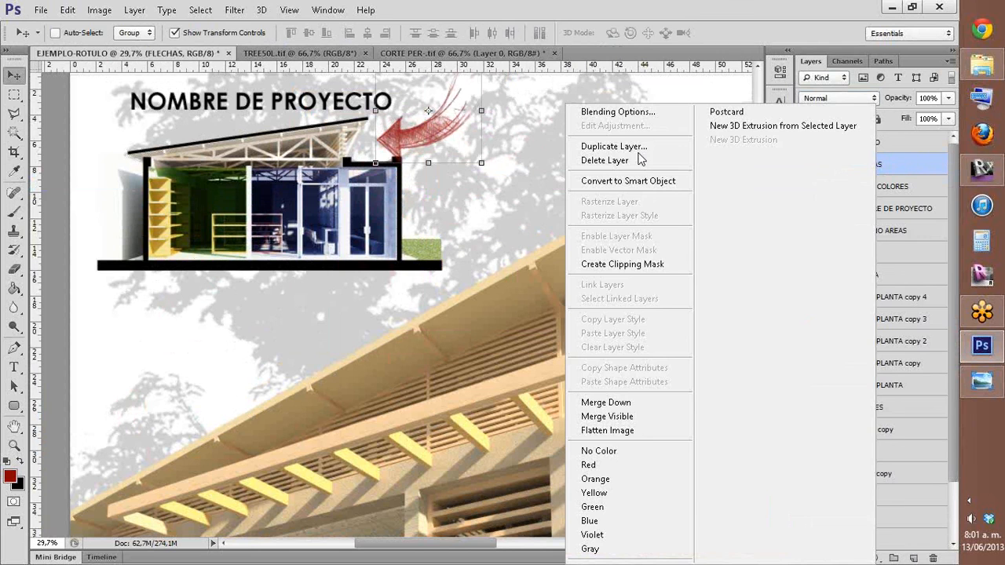
left_click(614, 146)
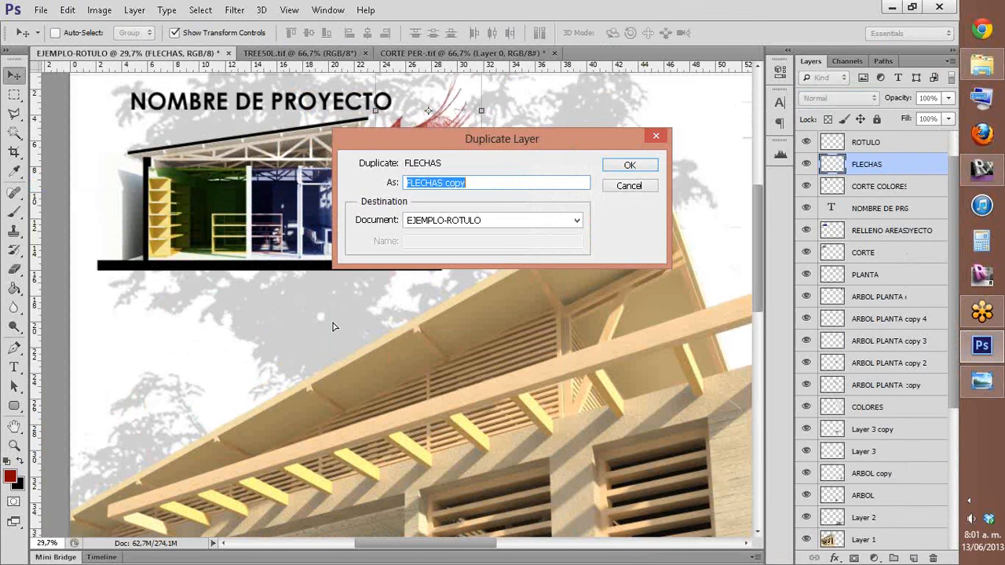
key("Return")
Step: Rotate the copied arrow about 167° and place it at the section's lower-left corner, pointing into the interior
left_click_drag(333, 327, 363, 280)
key("ctrl+t")
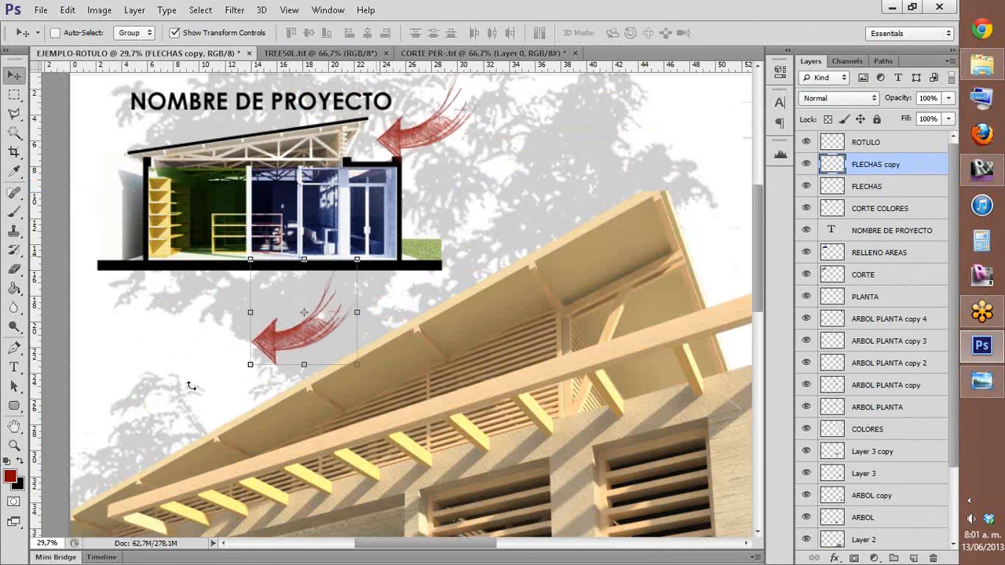
left_click_drag(191, 385, 329, 448)
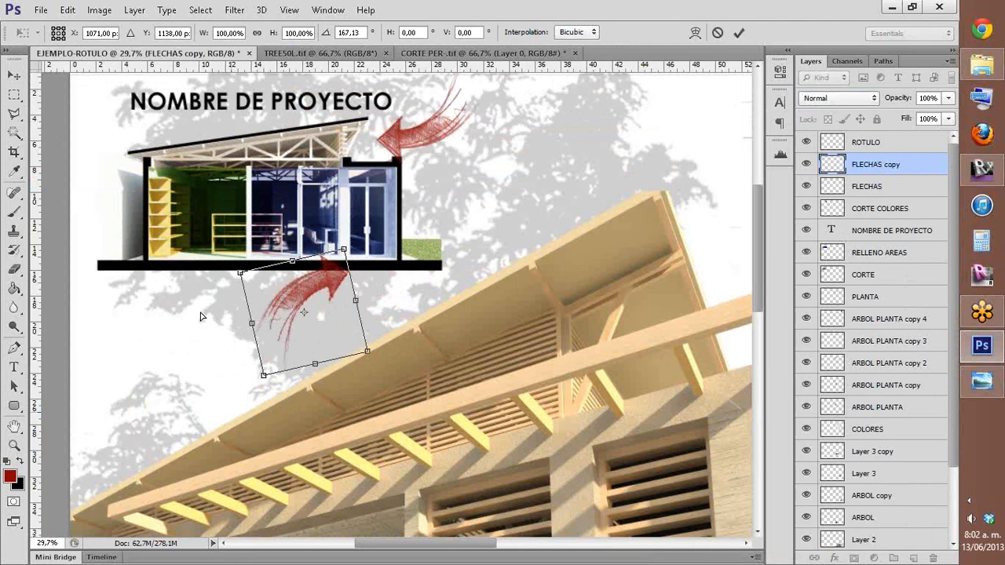
key("Return")
left_click_drag(336, 359, 198, 328)
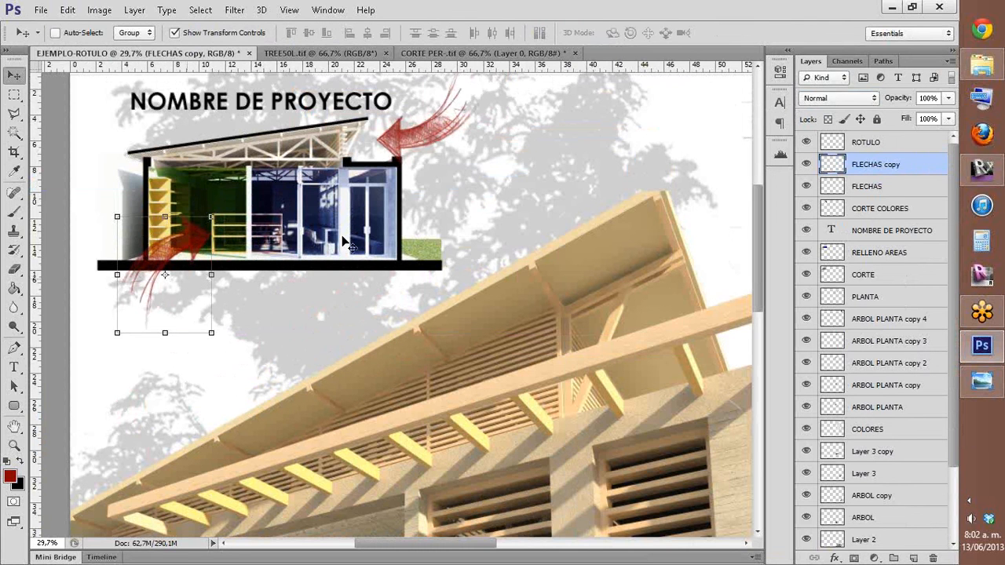
left_click(14, 113)
key("m")
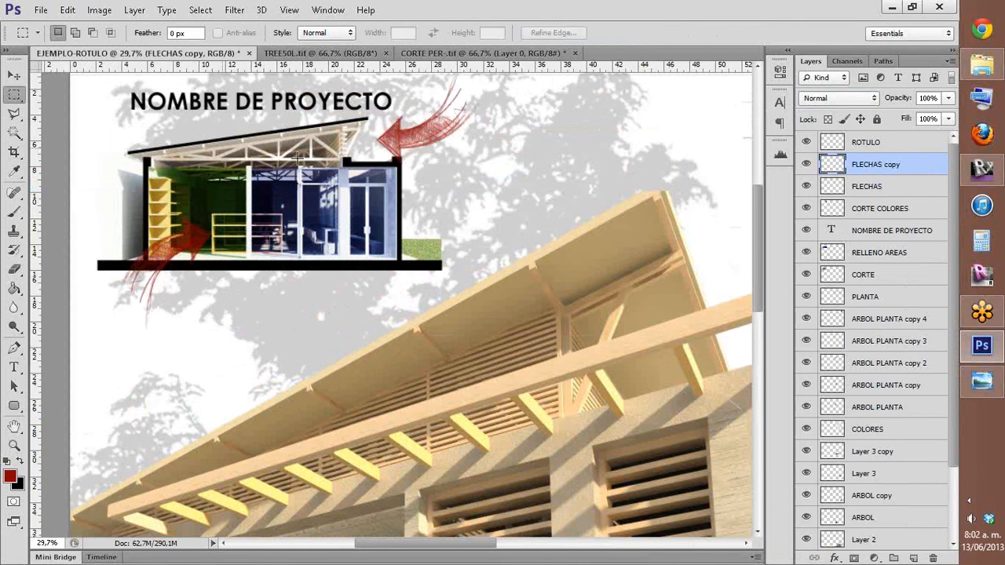
Step: Examine the floor plan, its annotations and the small and large renderings on the sheet up close
scroll(361, 161, "down", 2)
scroll(450, 118, "up", 2)
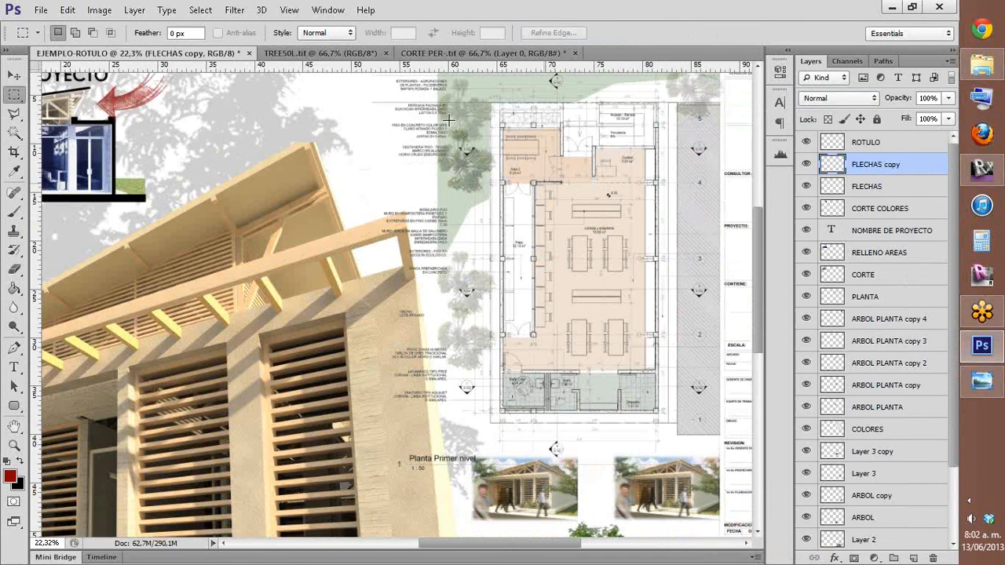
scroll(527, 111, "up", 3)
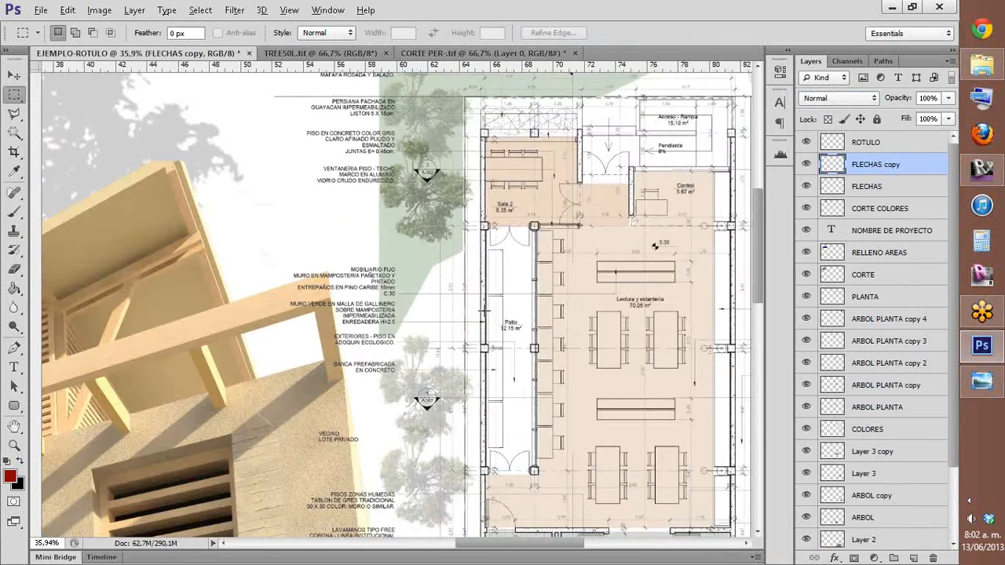
scroll(473, 374, "down", 5)
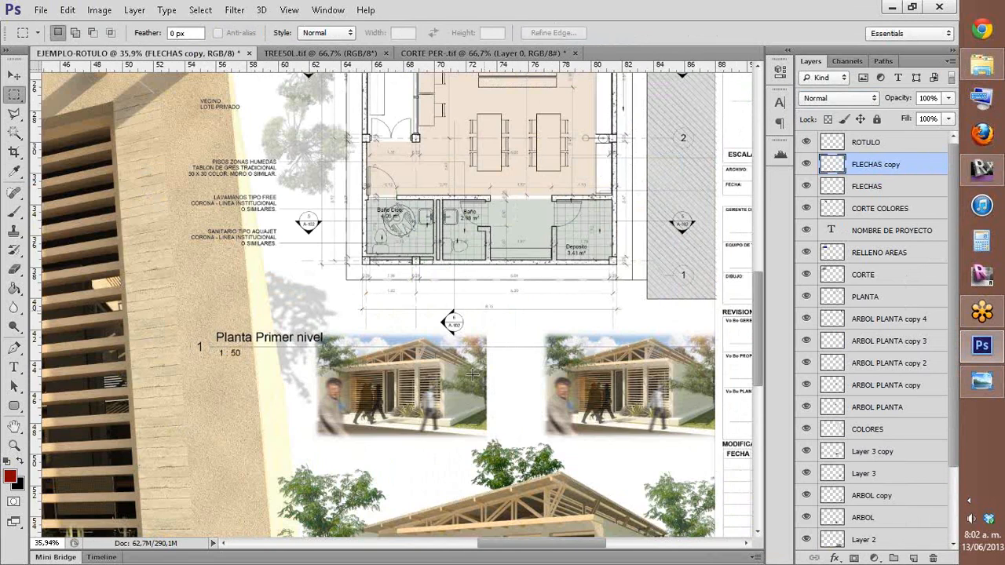
scroll(473, 374, "down", 4)
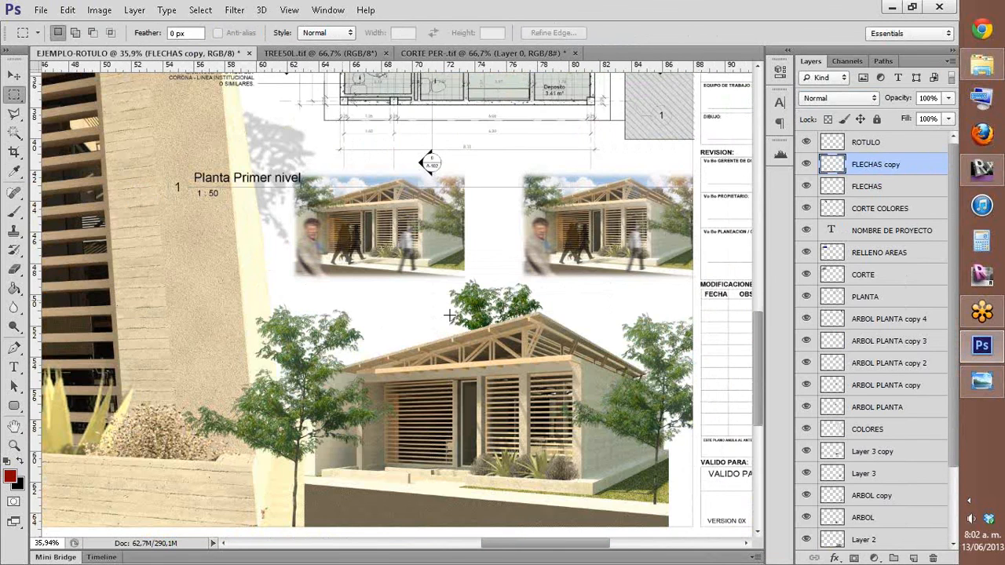
left_click_drag(309, 200, 472, 301)
left_click_drag(361, 88, 537, 185)
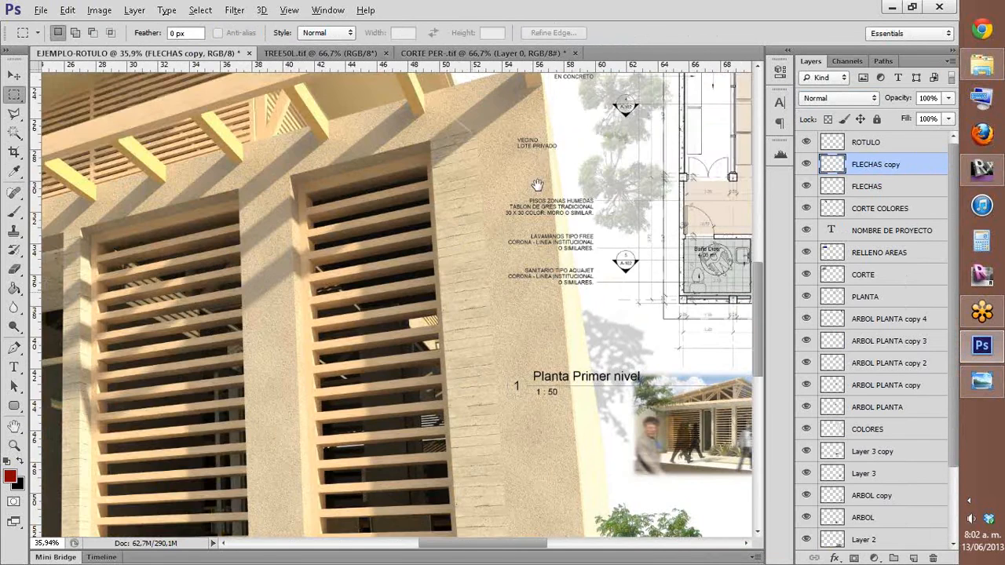
scroll(439, 268, "down", 3)
left_click_drag(439, 269, 359, 379)
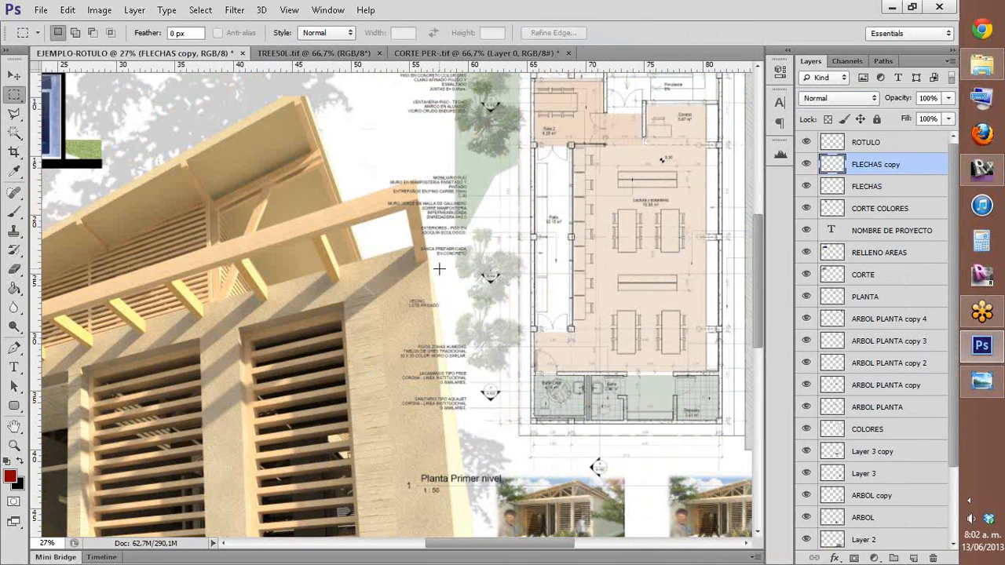